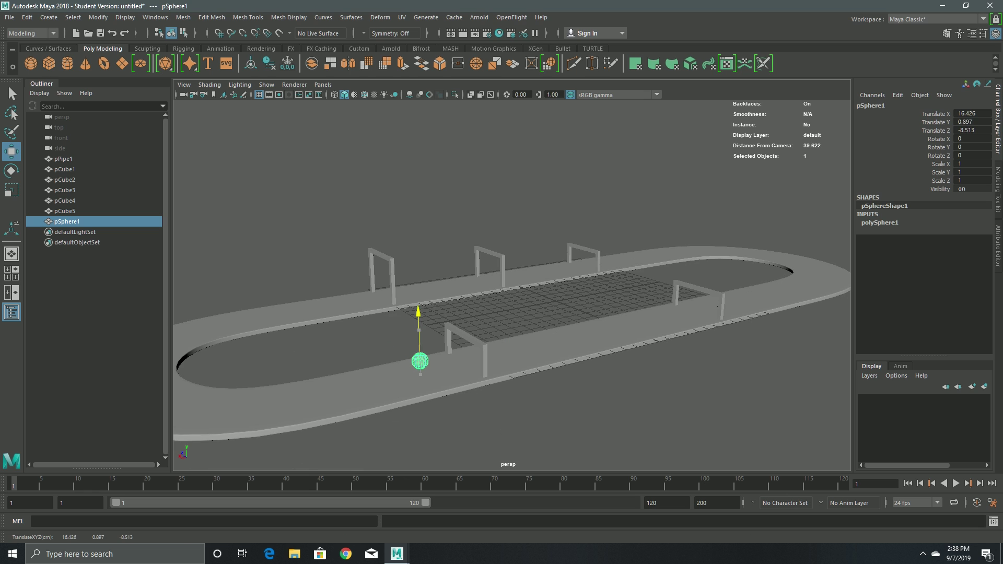
# - Move the sphere along the track to a start position before the first hurdle, at about X 19.1 and Z -8.8
pyautogui.moveTo(371, 371); pyautogui.dragTo(128, 423)
pyautogui.keyDown('alt'); pyautogui.moveTo(230, 389); pyautogui.dragTo(485, 363, button='middle'); pyautogui.keyUp('alt')
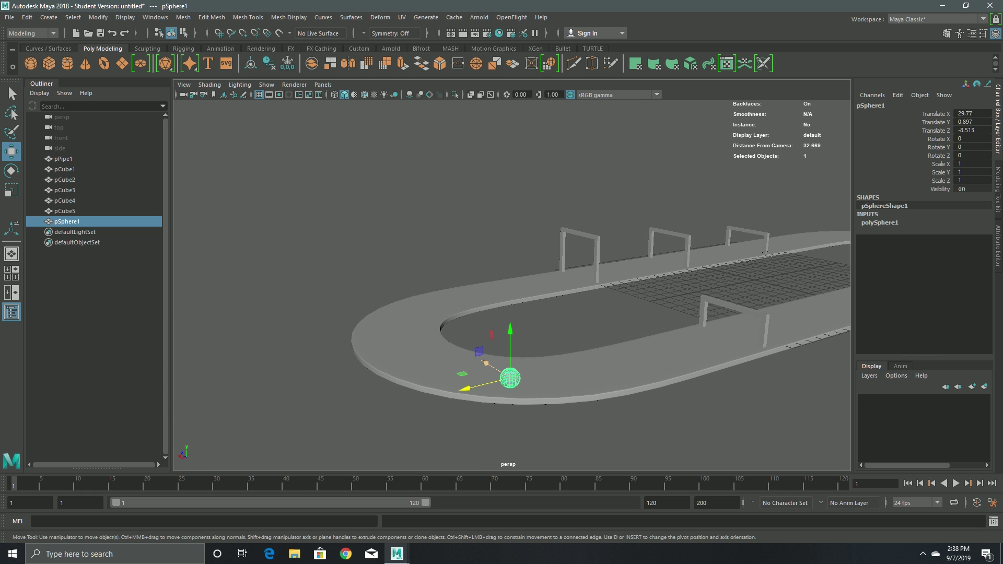
pyautogui.moveTo(465, 389); pyautogui.dragTo(571, 363)
pyautogui.press('space')
pyautogui.press('space')
pyautogui.keyDown('alt'); pyautogui.moveTo(522, 208); pyautogui.dragTo(385, 224, button='middle'); pyautogui.keyUp('alt')
pyautogui.moveTo(662, 208); pyautogui.dragTo(618, 208)
pyautogui.moveTo(568, 259); pyautogui.dragTo(653, 219)
# - Snap the sphere's pivot point to its bottom vertex in the front view
pyautogui.press('space')
pyautogui.press('space')
pyautogui.press('space')
pyautogui.press('space')
pyautogui.keyDown('alt'); pyautogui.moveTo(805, 300); pyautogui.dragTo(537, 310, button='middle'); pyautogui.keyUp('alt')
pyautogui.scroll(3, 536, 310)
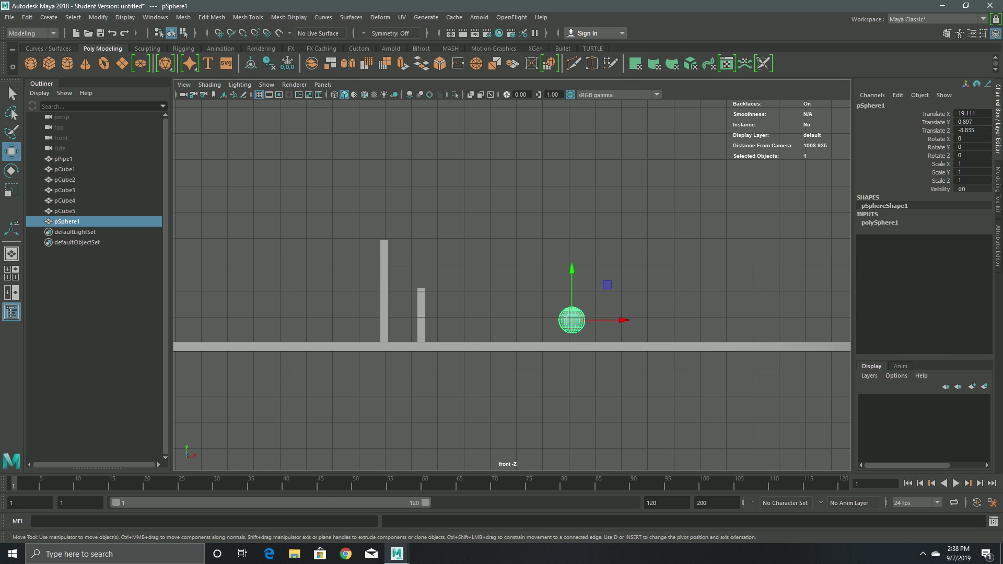
pyautogui.press('d')
pyautogui.press('v')
pyautogui.moveTo(571, 269)
pyautogui.mouseDown()
pyautogui.moveTo(572, 300)
pyautogui.moveTo(571, 268)
pyautogui.moveTo(571, 281)
pyautogui.mouseUp()
pyautogui.press('d')
pyautogui.press('d')
pyautogui.press('v')
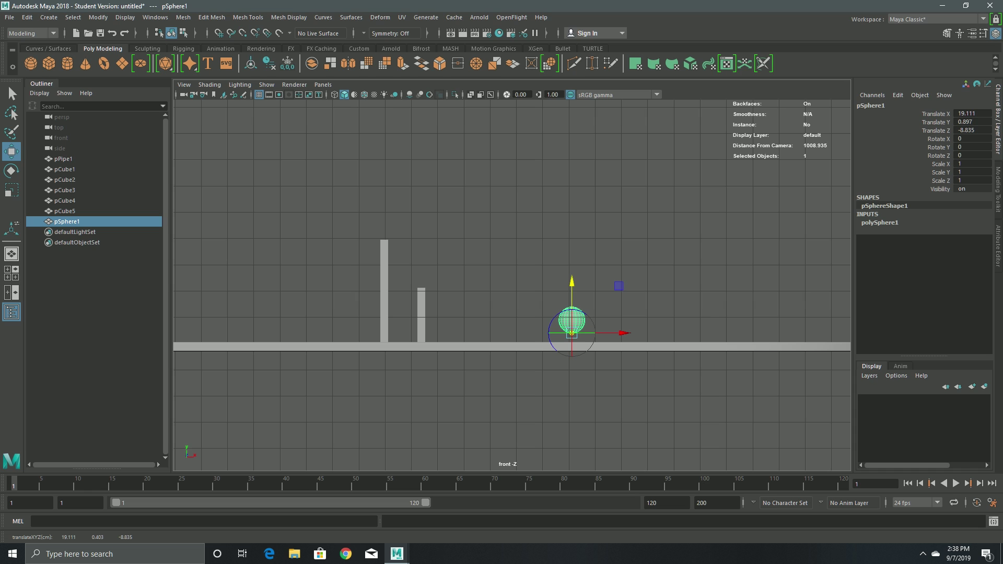
# - Freeze the sphere's transformations from the perspective view
pyautogui.press('space')
pyautogui.press('space')
pyautogui.click(98, 17)
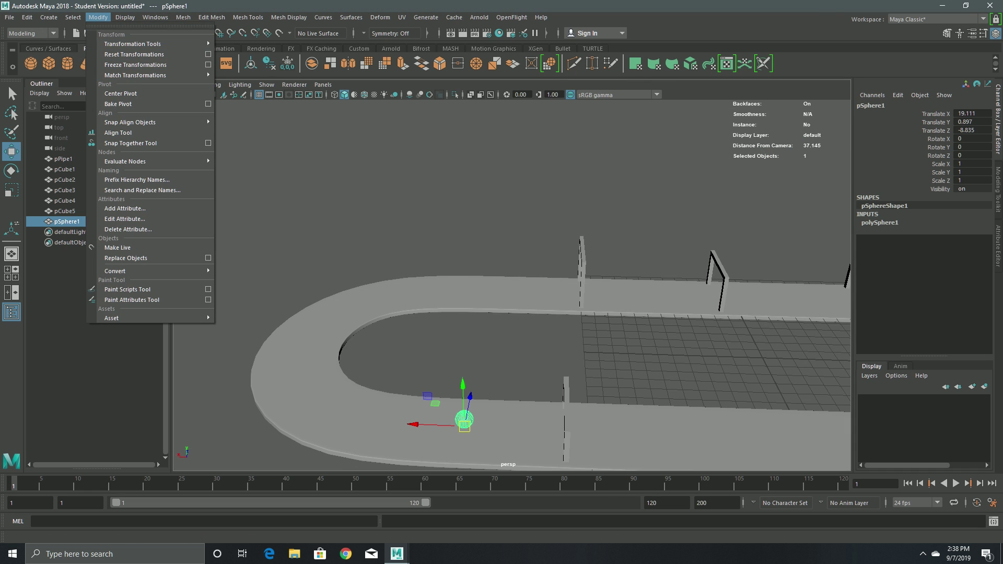
pyautogui.click(120, 74)
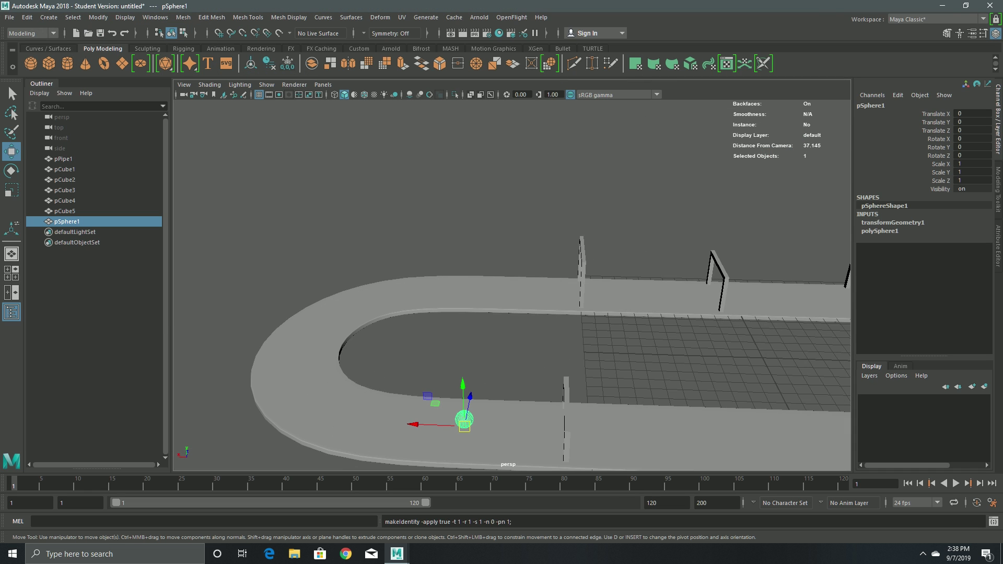
# - Lower the sphere onto the track's top surface, to about Y -0.345
pyautogui.click(387, 219)
pyautogui.keyDown('alt'); pyautogui.moveTo(387, 220); pyautogui.dragTo(444, 170); pyautogui.keyUp('alt')
pyautogui.click(528, 235)
pyautogui.press('v')
pyautogui.moveTo(528, 192); pyautogui.dragTo(528, 250)
pyautogui.click(496, 292)
pyautogui.keyDown('alt'); pyautogui.moveTo(444, 261); pyautogui.dragTo(418, 302); pyautogui.keyUp('alt')
# - Reposition the sphere along the track to about X 1.49
pyautogui.click(386, 342)
pyautogui.moveTo(338, 347); pyautogui.dragTo(276, 345)
pyautogui.click(397, 272)
pyautogui.keyDown('alt'); pyautogui.moveTo(397, 271); pyautogui.dragTo(506, 291); pyautogui.keyUp('alt')
pyautogui.press('space')
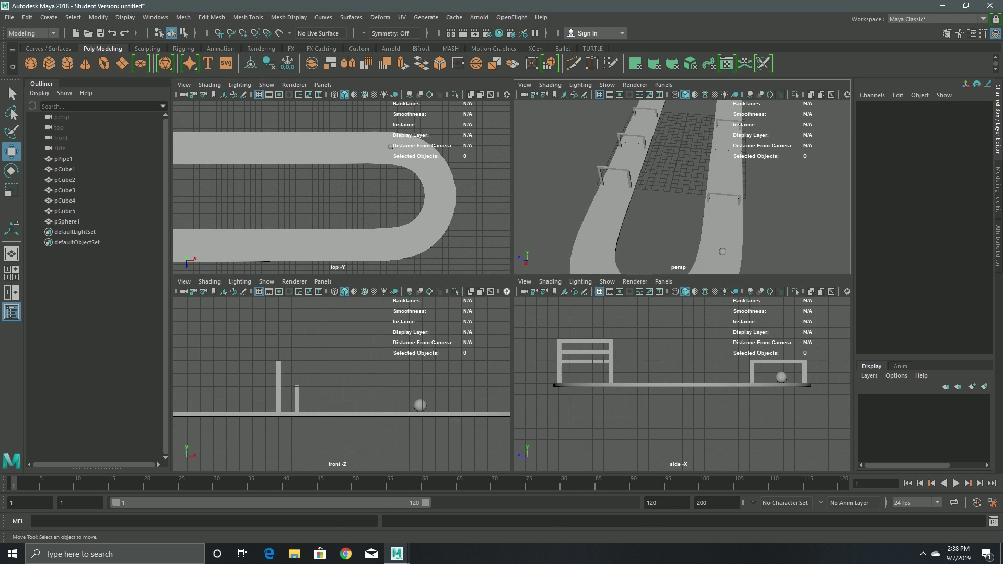
pyautogui.press('space')
pyautogui.click(610, 205)
pyautogui.moveTo(662, 204); pyautogui.dragTo(436, 121)
pyautogui.press('space')
pyautogui.press('space')
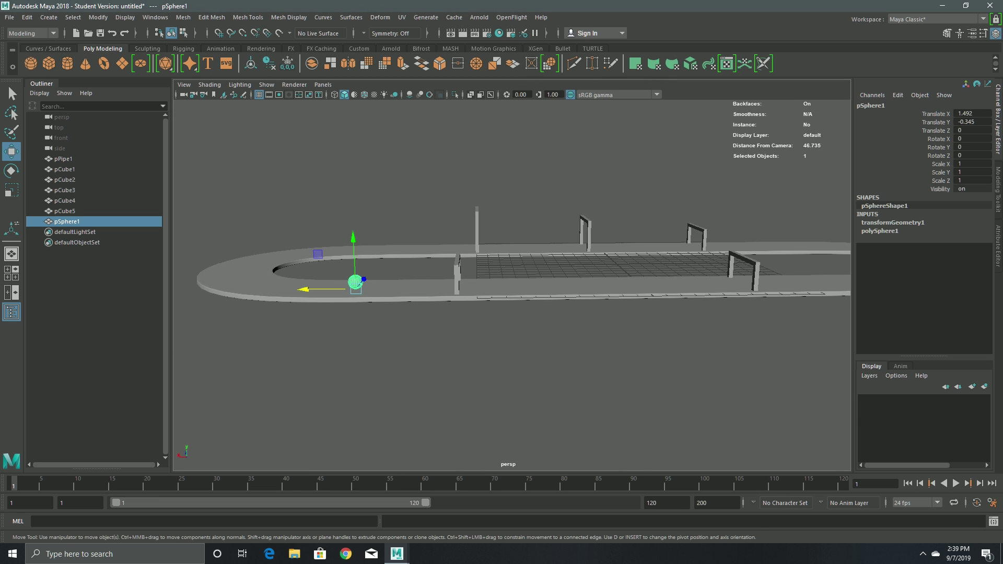
# - Freeze transformations on the sphere, and on the track, hurdles and sphere together
pyautogui.keyDown('alt'); pyautogui.moveTo(436, 402); pyautogui.dragTo(480, 418); pyautogui.keyUp('alt')
pyautogui.keyDown('alt'); pyautogui.moveTo(481, 418); pyautogui.dragTo(491, 409, button='middle'); pyautogui.keyUp('alt')
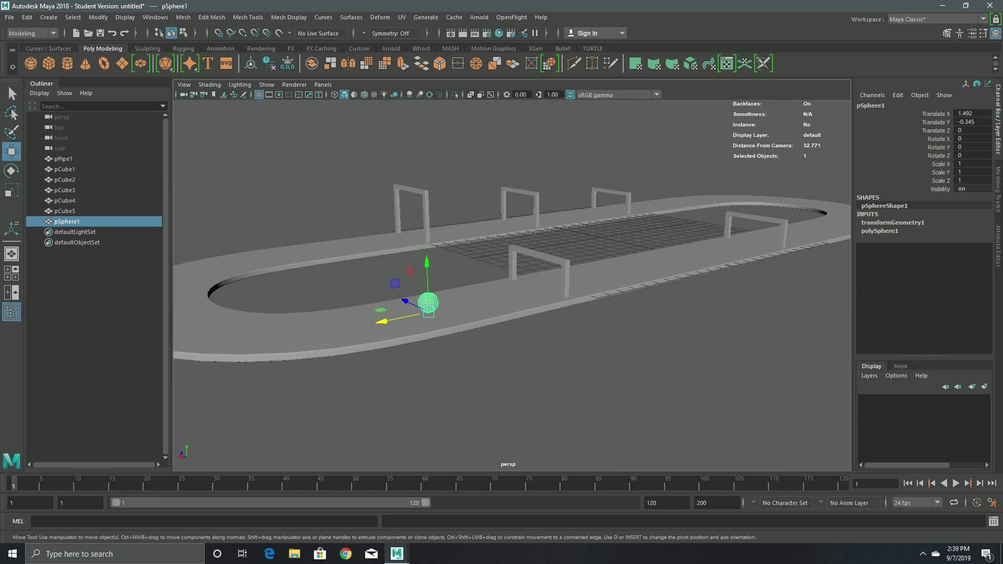
pyautogui.click(98, 17)
pyautogui.click(131, 64)
pyautogui.scroll(-5, 303, 151)
pyautogui.moveTo(302, 150); pyautogui.dragTo(773, 356)
pyautogui.click(97, 18)
pyautogui.click(130, 64)
pyautogui.click(251, 157)
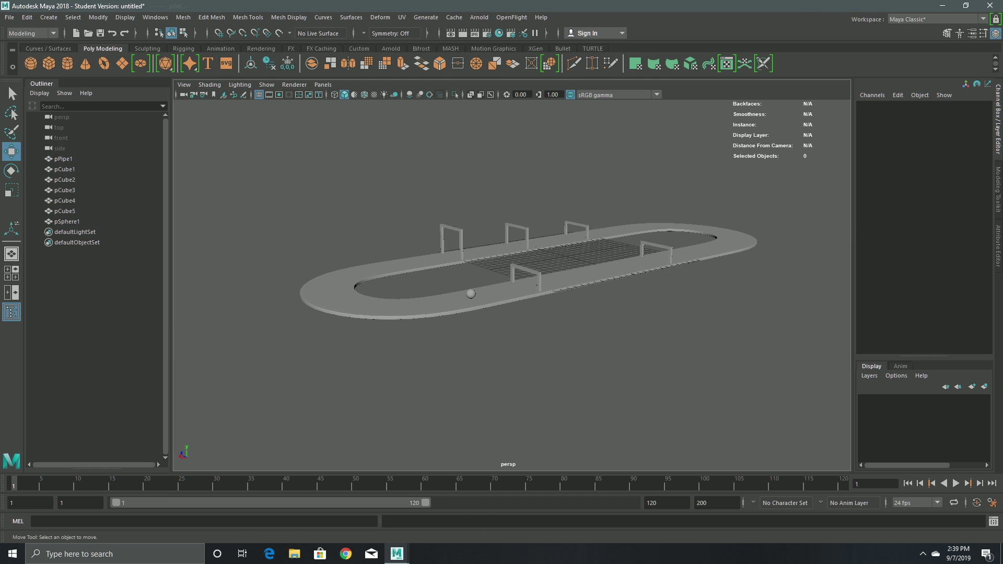
# - Delete the construction history of all objects in the scene
pyautogui.click(27, 17)
pyautogui.moveTo(89, 150)
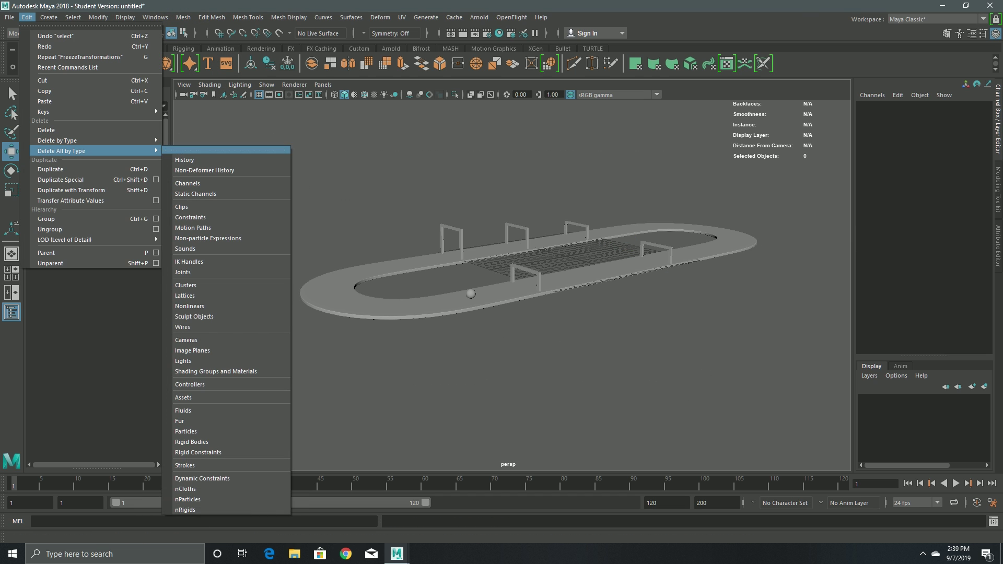
pyautogui.click(188, 160)
# - Rename the sphere as Ball and the pipe as Track
pyautogui.scroll(5, 511, 285)
pyautogui.click(402, 308)
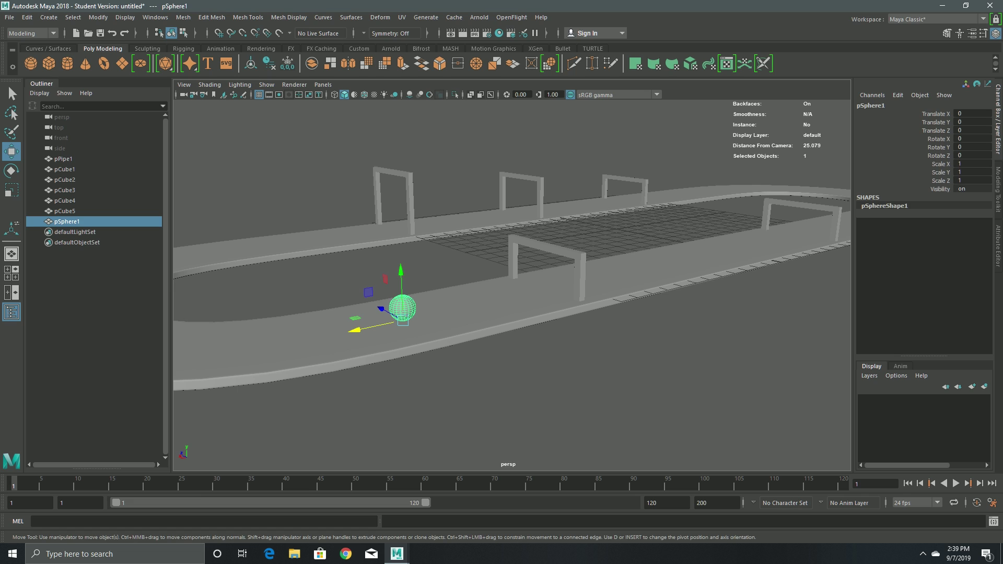
pyautogui.doubleClick(68, 221)
pyautogui.doubleClick(65, 159)
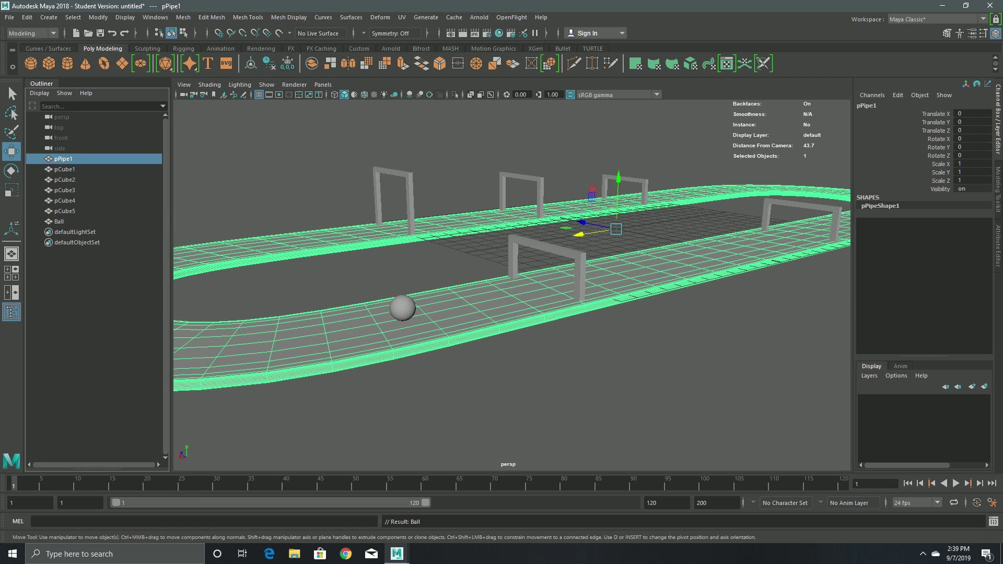
pyautogui.write('Track')
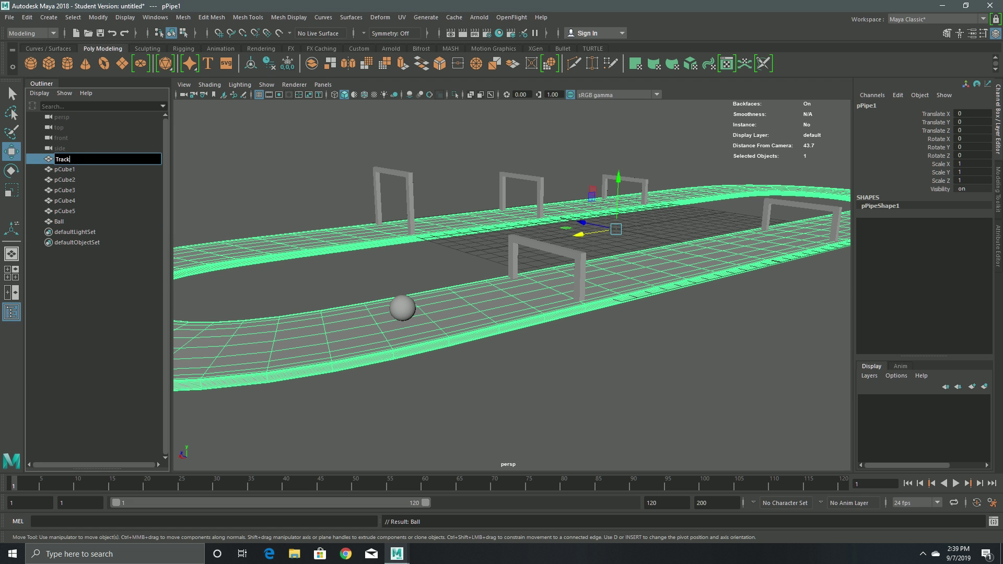
pyautogui.press('Return')
# - Rename the five cubes as Hurdle_1, Hurdle_2, Hurdle_3, Hurdle_4 and Hurdle_5
pyautogui.doubleClick(64, 169)
pyautogui.write('Hurdle_')
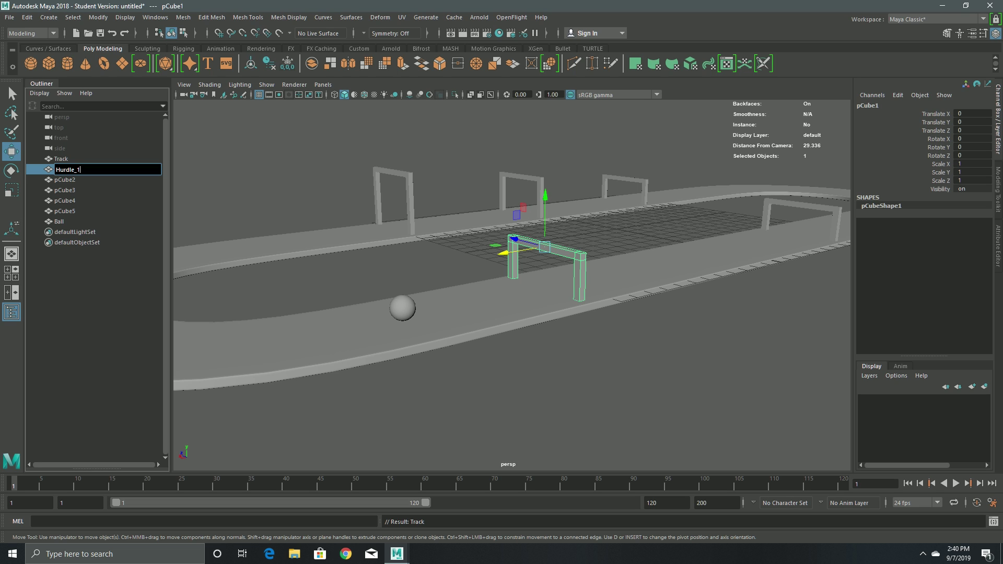
pyautogui.click(56, 169)
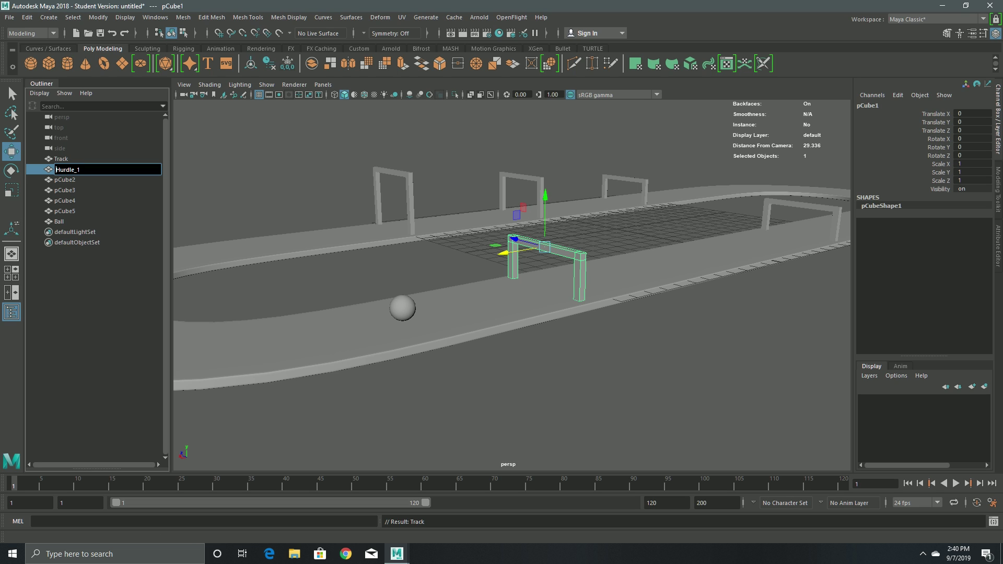
pyautogui.press('Tab')
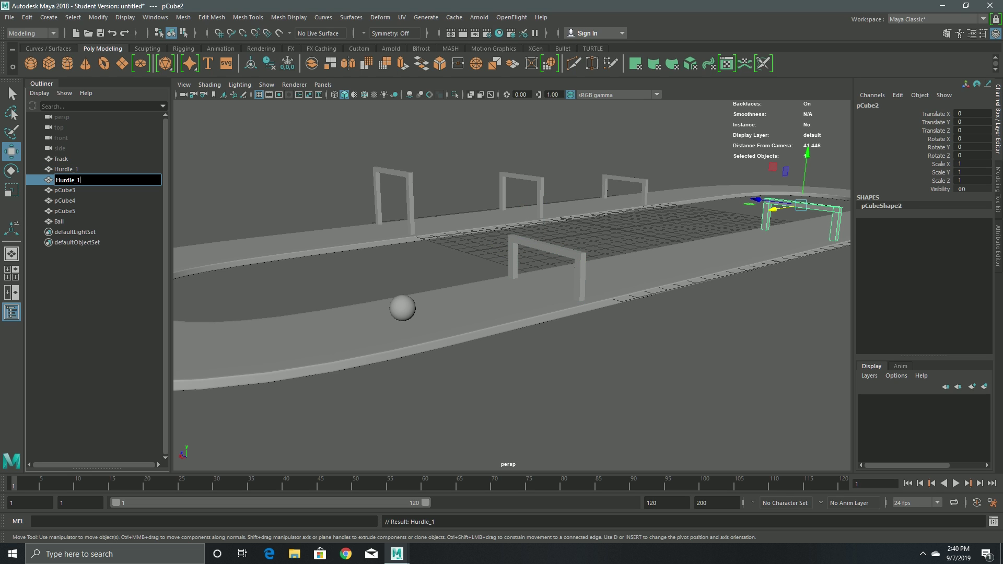
pyautogui.press('Tab')
pyautogui.write('Hurdle_1')
pyautogui.press('Tab')
pyautogui.write('Hurdle_1')
pyautogui.press('Tab')
pyautogui.write('Hurdle_1')
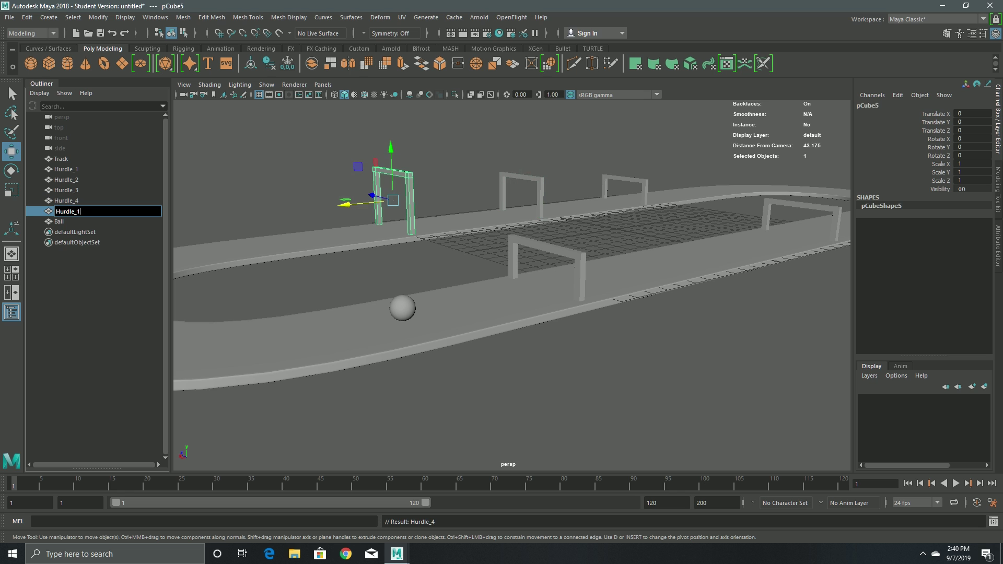
pyautogui.press('BackSpace')
pyautogui.write('5')
pyautogui.press('Tab')
pyautogui.click(365, 335)
pyautogui.click(402, 307)
pyautogui.keyDown('alt'); pyautogui.moveTo(402, 307); pyautogui.dragTo(441, 315); pyautogui.keyUp('alt')
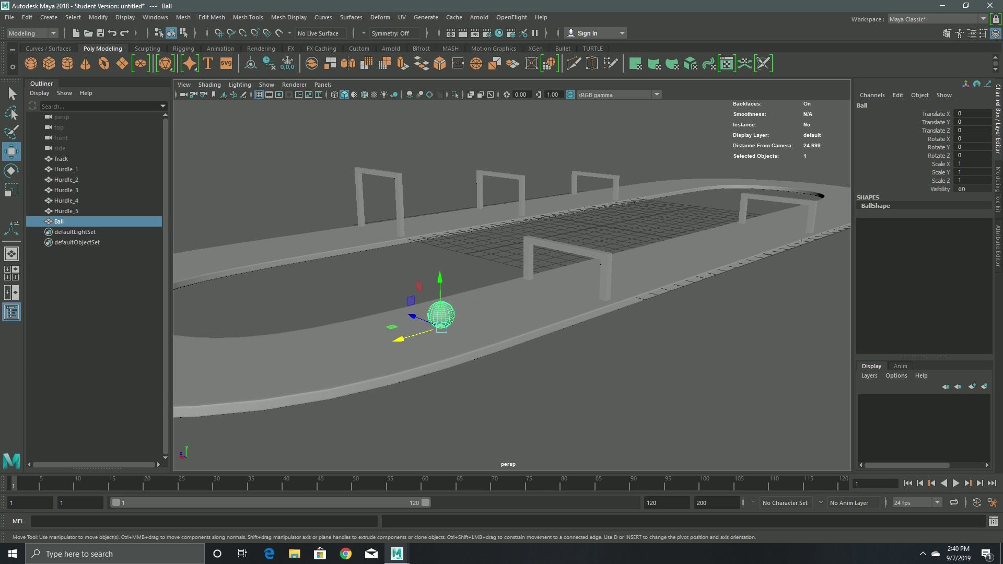
pyautogui.click(566, 249)
pyautogui.click(575, 355)
pyautogui.scroll(-4, 512, 285)
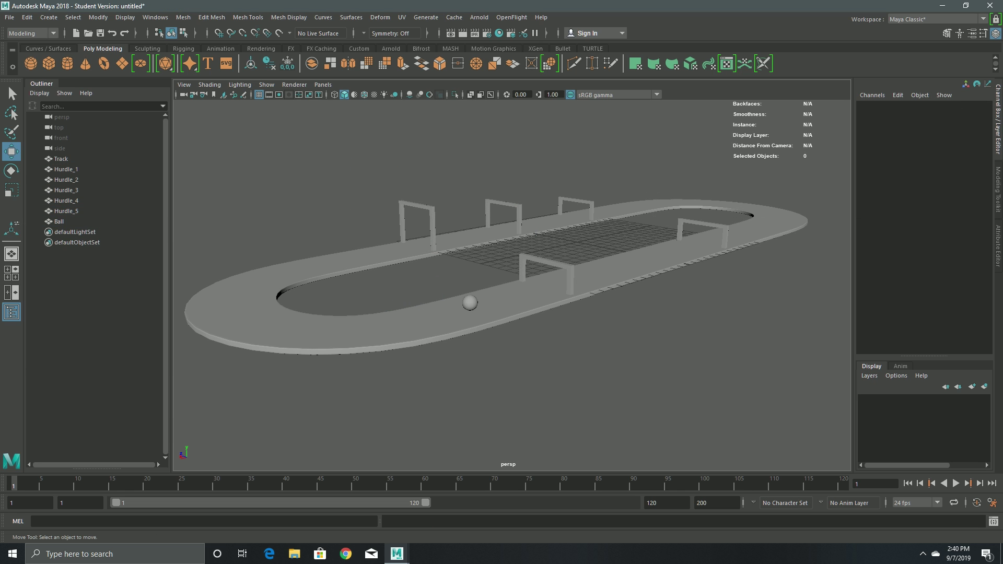
pyautogui.moveTo(511, 285)
pyautogui.keyDown('alt'); pyautogui.mouseDown()
pyautogui.moveTo(402, 319)
pyautogui.moveTo(425, 301)
pyautogui.moveTo(513, 282)
pyautogui.mouseUp(); pyautogui.keyUp('alt')
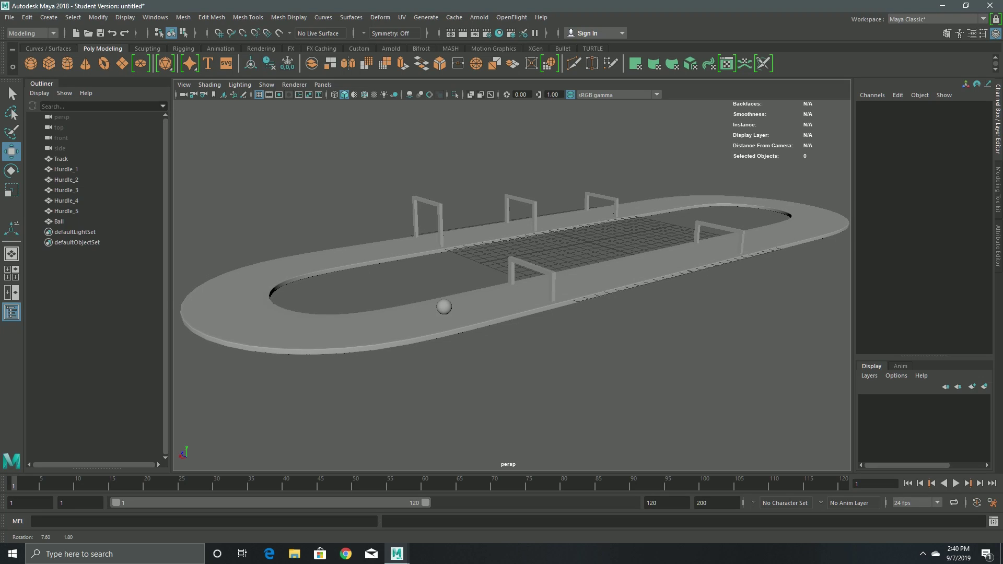
pyautogui.keyDown('alt'); pyautogui.moveTo(513, 281); pyautogui.dragTo(504, 282, button='middle'); pyautogui.keyUp('alt')
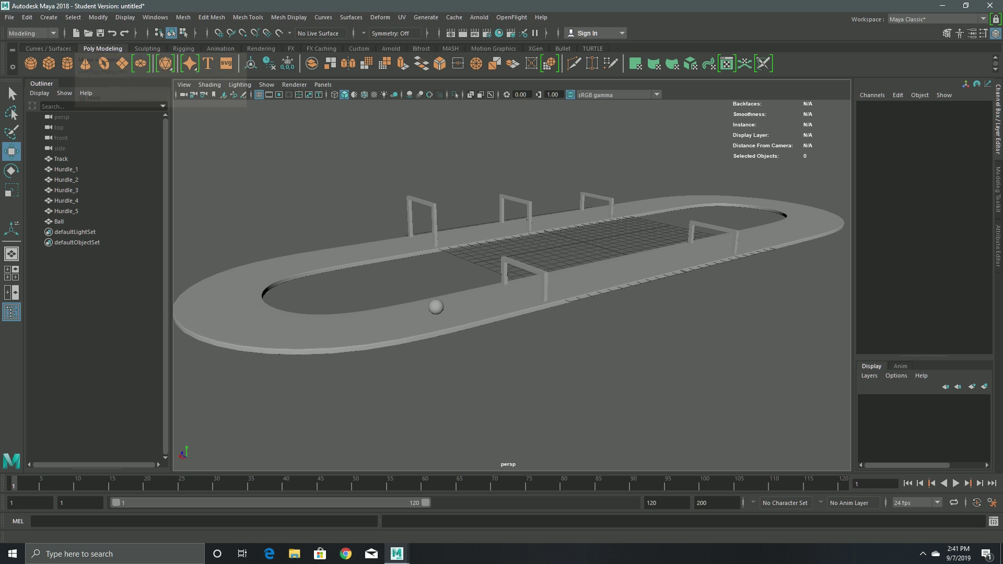
# - Assign a new Arnold aiStandardSurface material to the ball
pyautogui.click(11, 93)
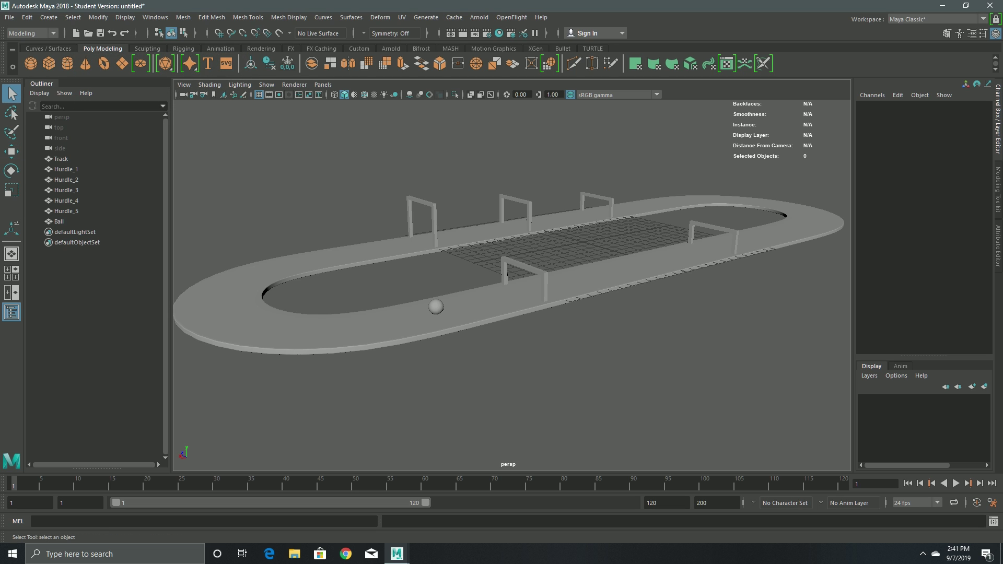
pyautogui.click(436, 306)
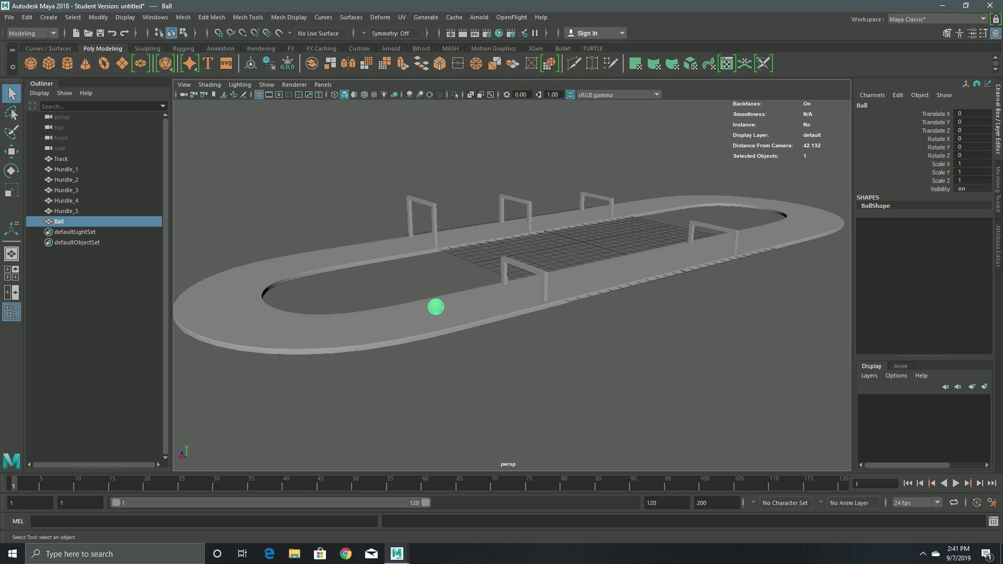
pyautogui.click(946, 33)
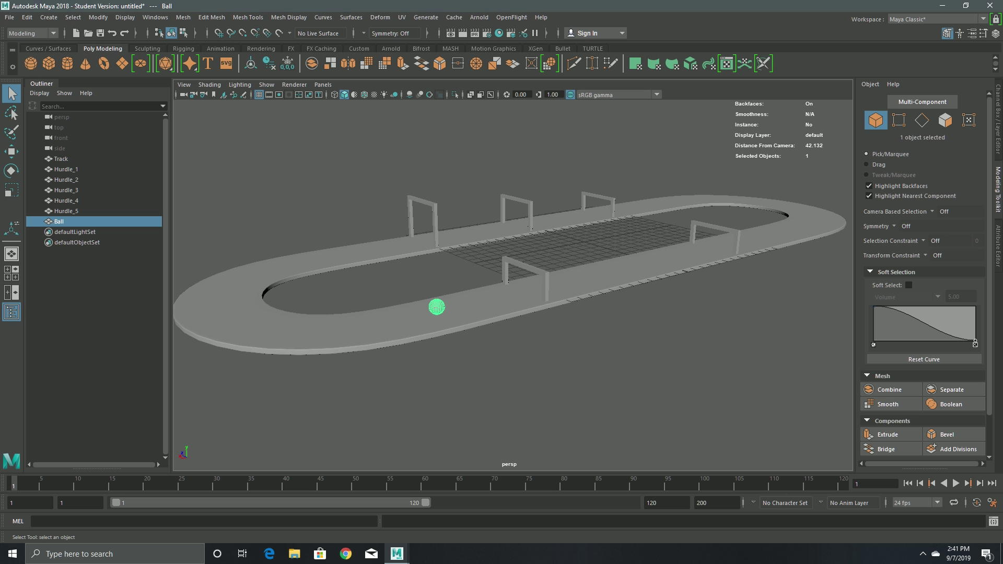
pyautogui.click(995, 33)
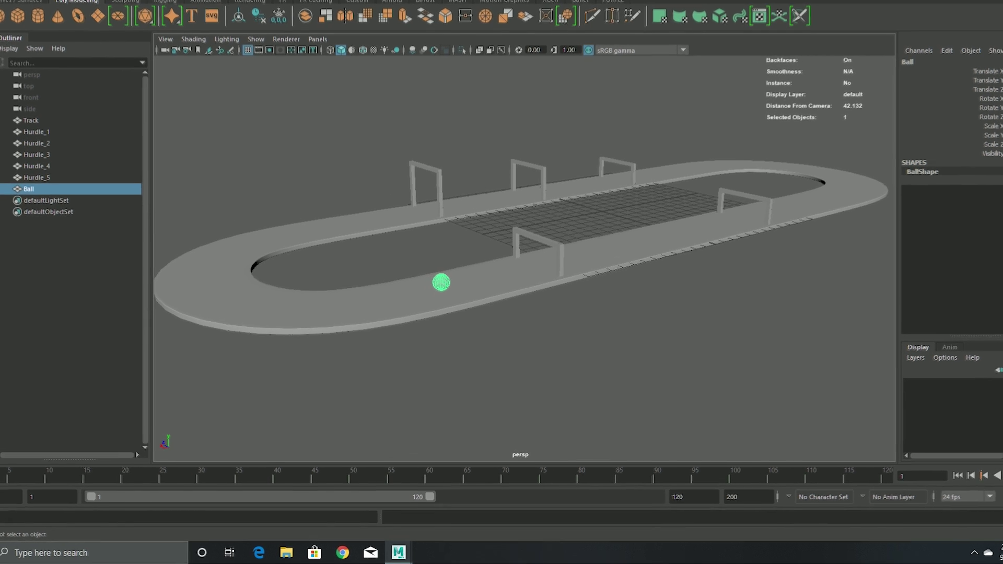
pyautogui.moveTo(438, 262); pyautogui.dragTo(439, 304, button='right')
pyautogui.moveTo(478, 148); pyautogui.dragTo(555, 68, button='right')
pyautogui.moveTo(469, 152); pyautogui.dragTo(469, 187, button='right')
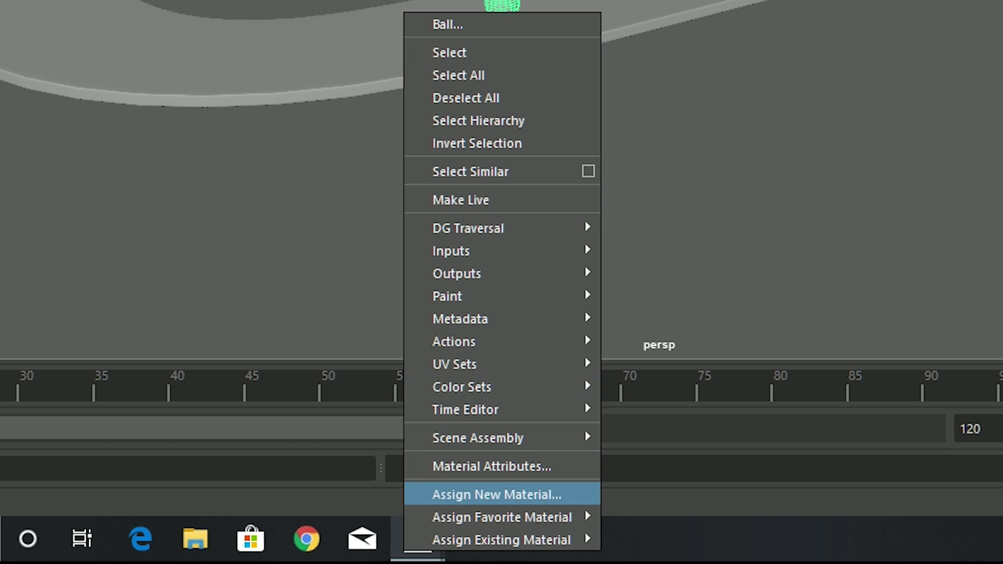
pyautogui.click(496, 494)
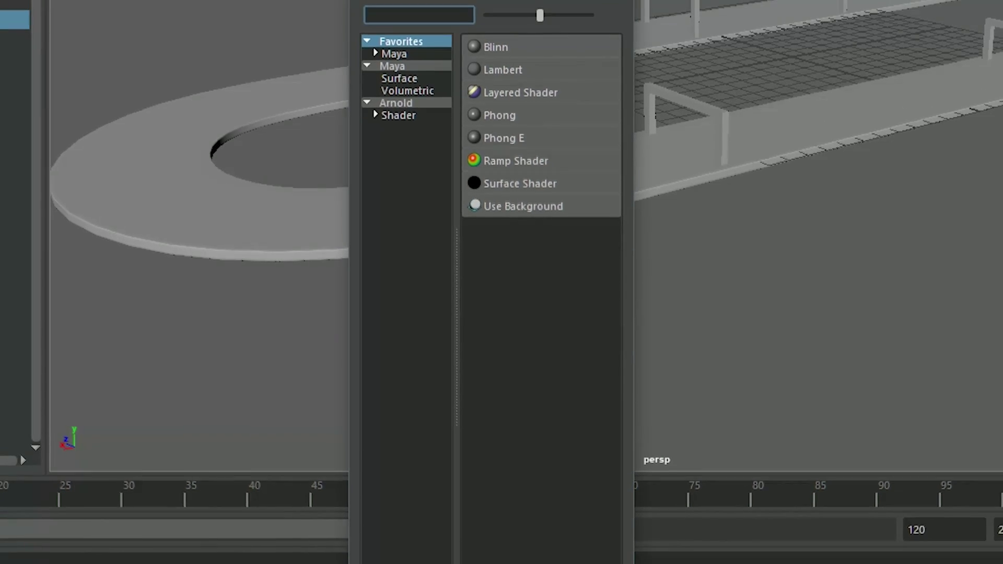
pyautogui.click(398, 115)
pyautogui.moveTo(444, 73); pyautogui.dragTo(406, 24)
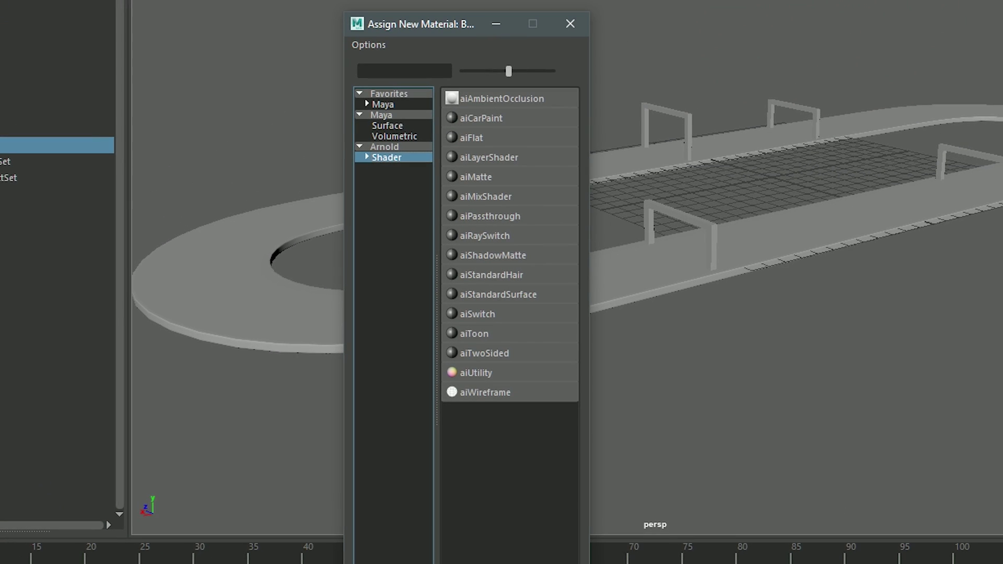
pyautogui.click(498, 294)
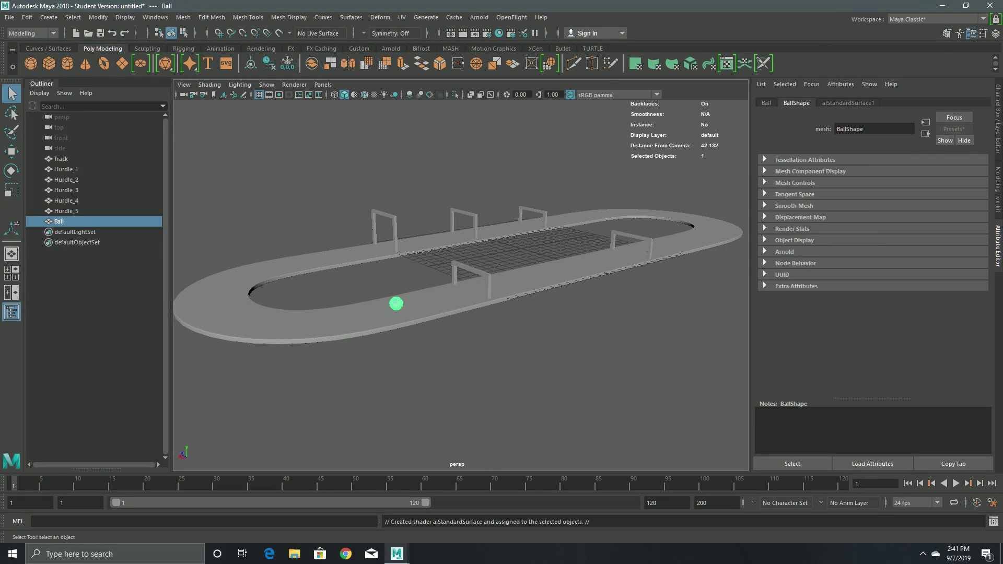
# - Set the base color of the ball's material to bright green
pyautogui.click(855, 236)
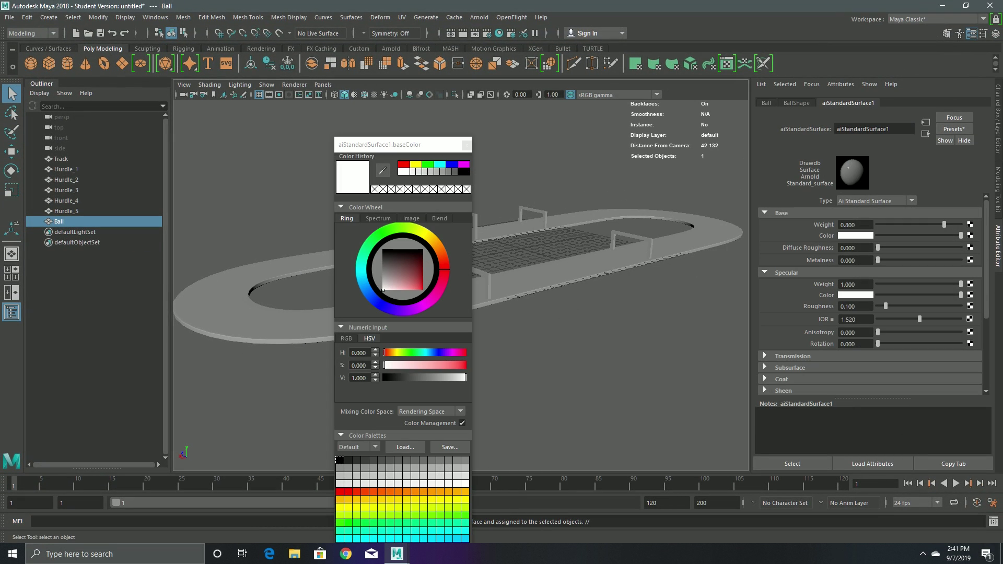
pyautogui.moveTo(376, 144); pyautogui.dragTo(353, 56)
pyautogui.moveTo(392, 191); pyautogui.dragTo(399, 201)
pyautogui.click(383, 510)
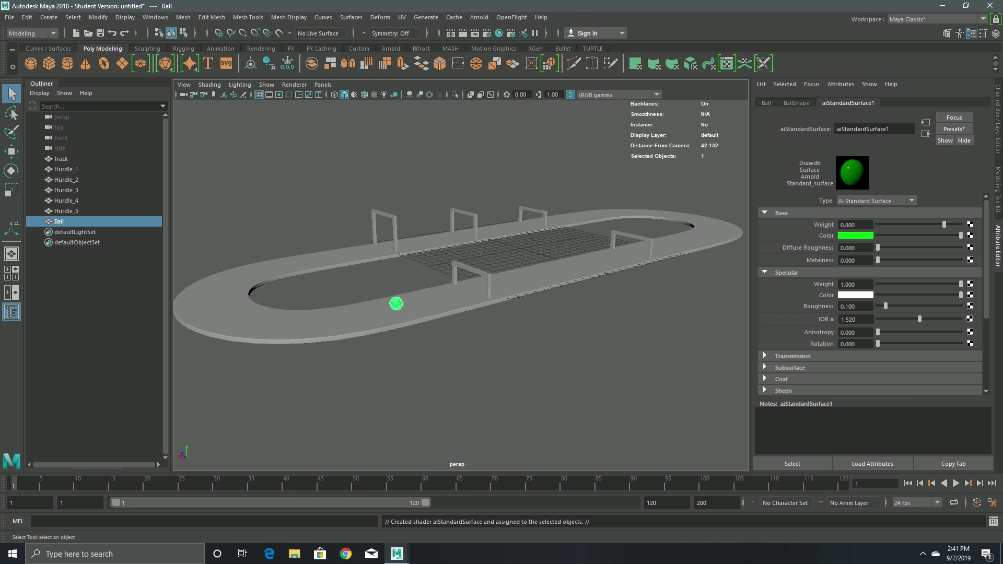
pyautogui.click(434, 407)
# - Try assigning a new Arnold aiStandardSurface material to the track and undo the assignment
pyautogui.click(407, 314)
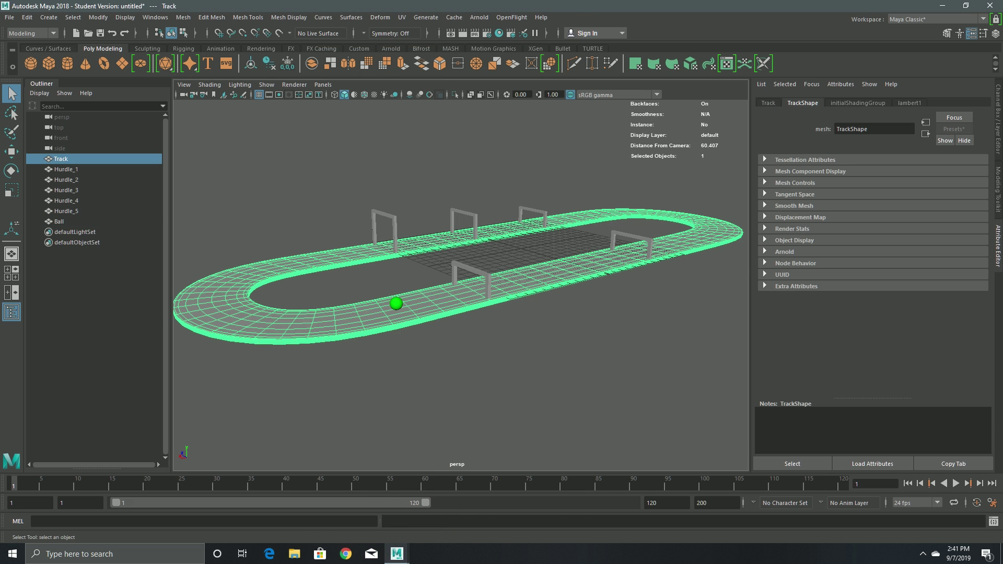
pyautogui.moveTo(558, 265); pyautogui.dragTo(555, 532, button='right')
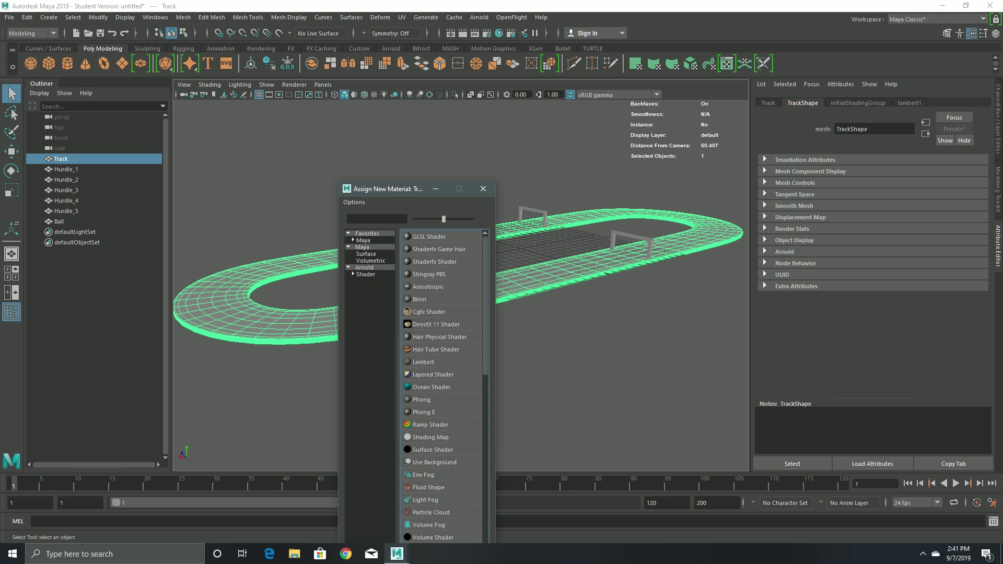
pyautogui.click(365, 274)
pyautogui.click(437, 362)
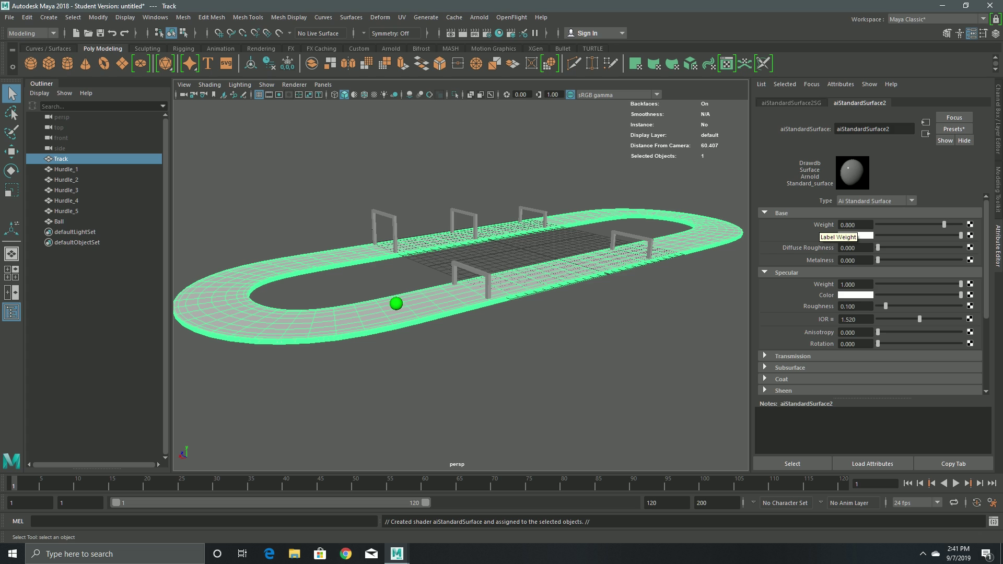
pyautogui.hotkey('ctrl', 'z')
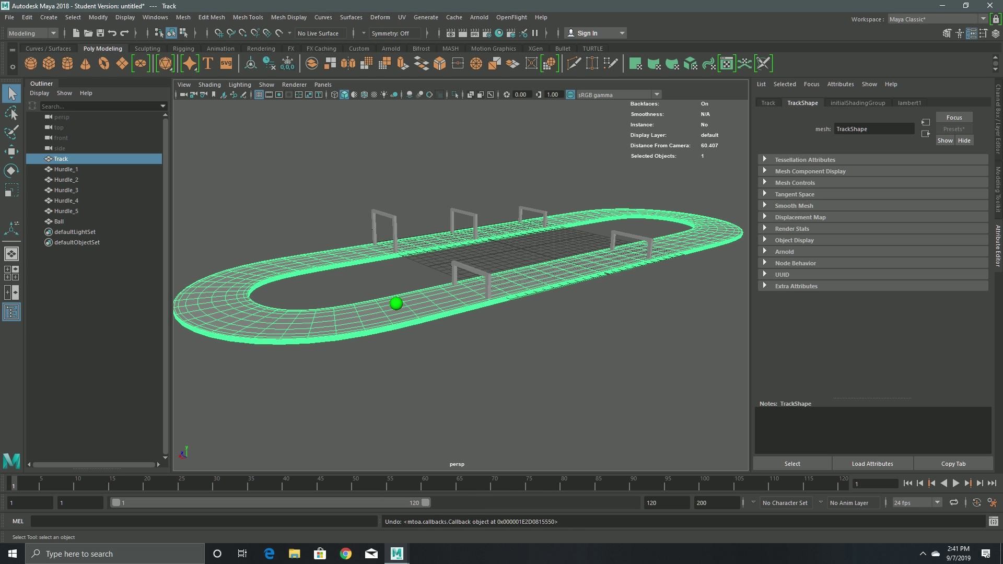
# - Assign a new Lambert material to the track
pyautogui.moveTo(393, 305); pyautogui.dragTo(418, 533, button='right')
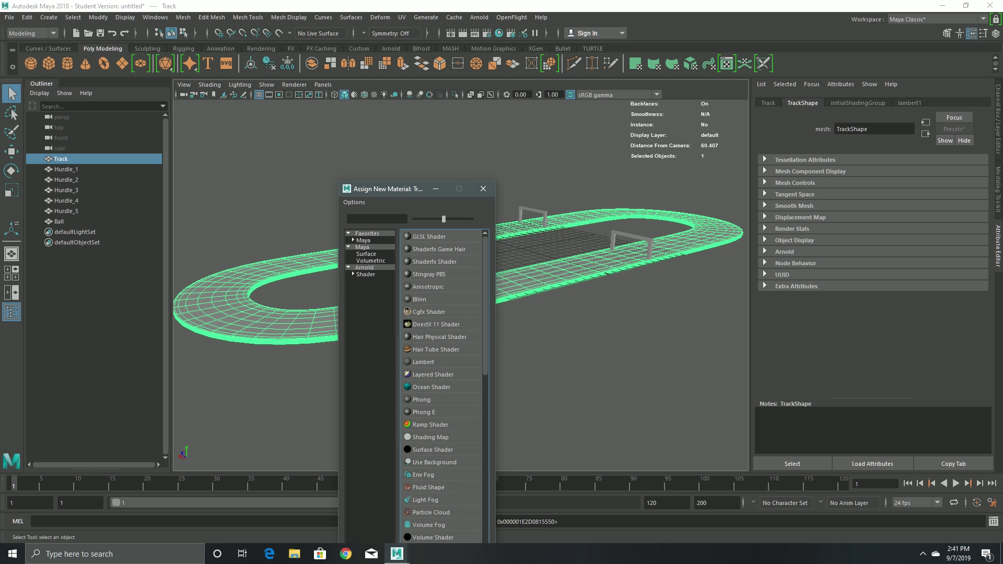
pyautogui.click(363, 240)
pyautogui.click(423, 249)
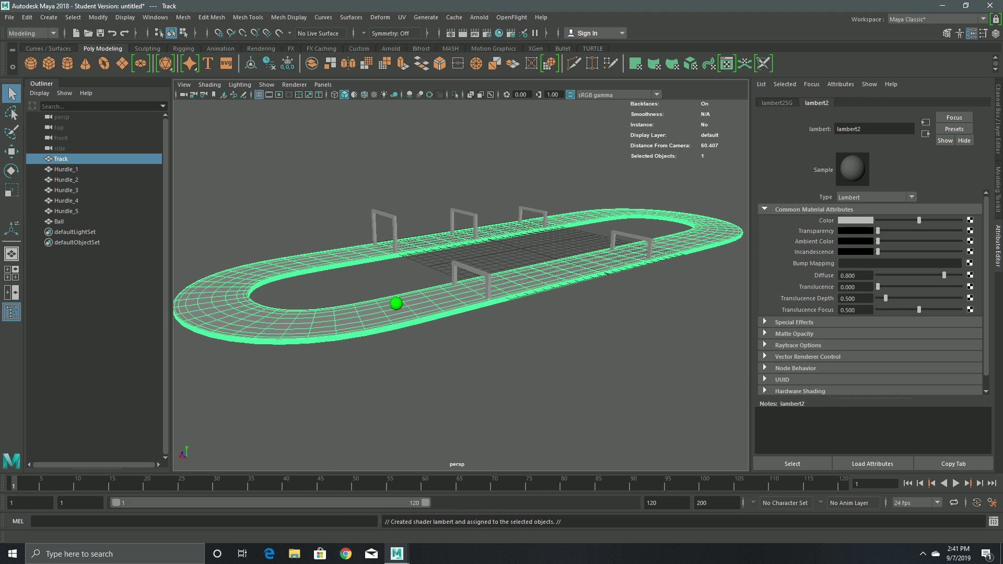
# - Set the color of the track's Lambert material to dark grey, with saturation 0 and value about 0.152
pyautogui.click(854, 220)
pyautogui.moveTo(363, 209); pyautogui.dragTo(363, 196)
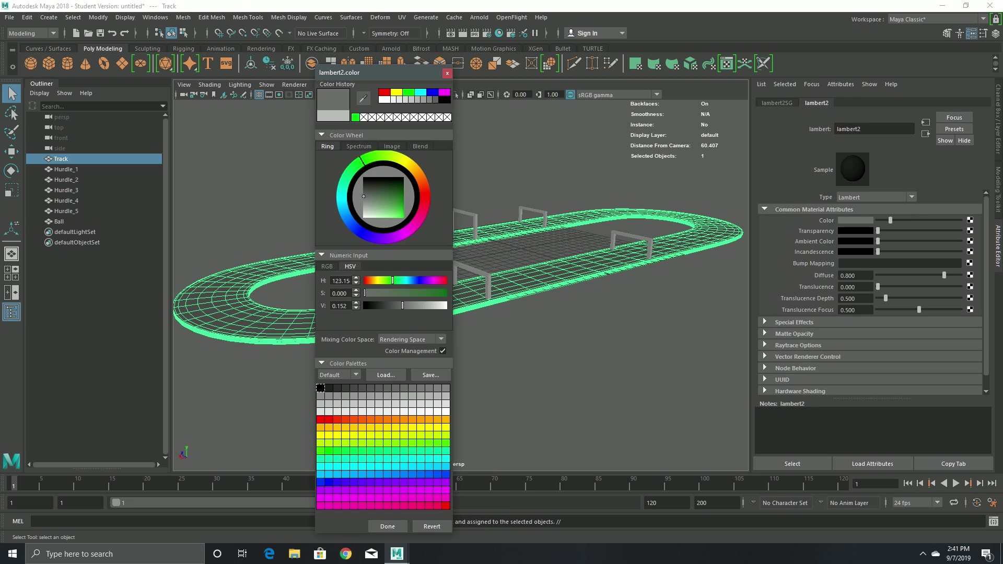
pyautogui.click(387, 526)
pyautogui.click(522, 397)
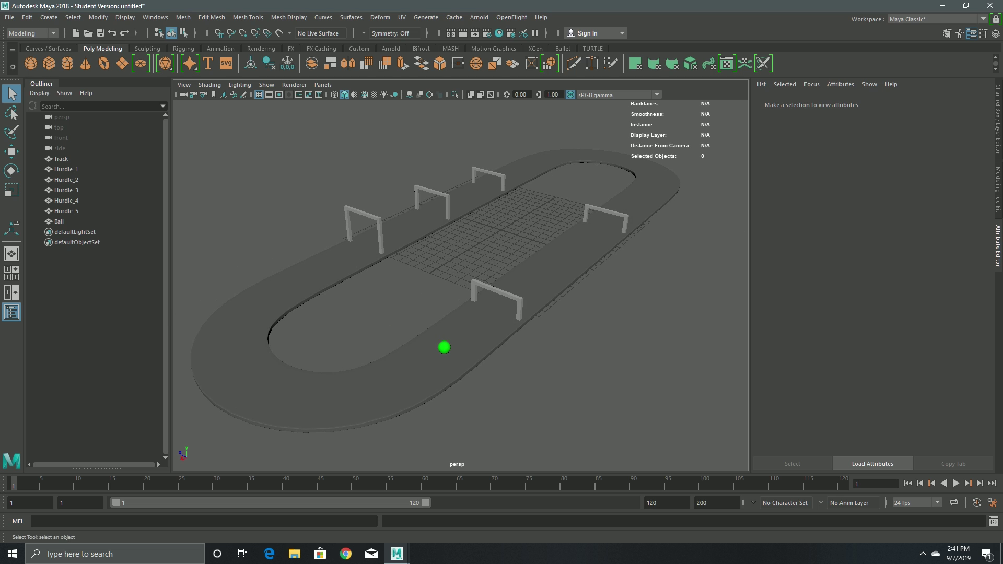
# - Select all five hurdles and assign them a new Arnold aiStandardSurface material
pyautogui.click(497, 290)
pyautogui.keyDown('shift'); pyautogui.click(606, 210); pyautogui.keyUp('shift')
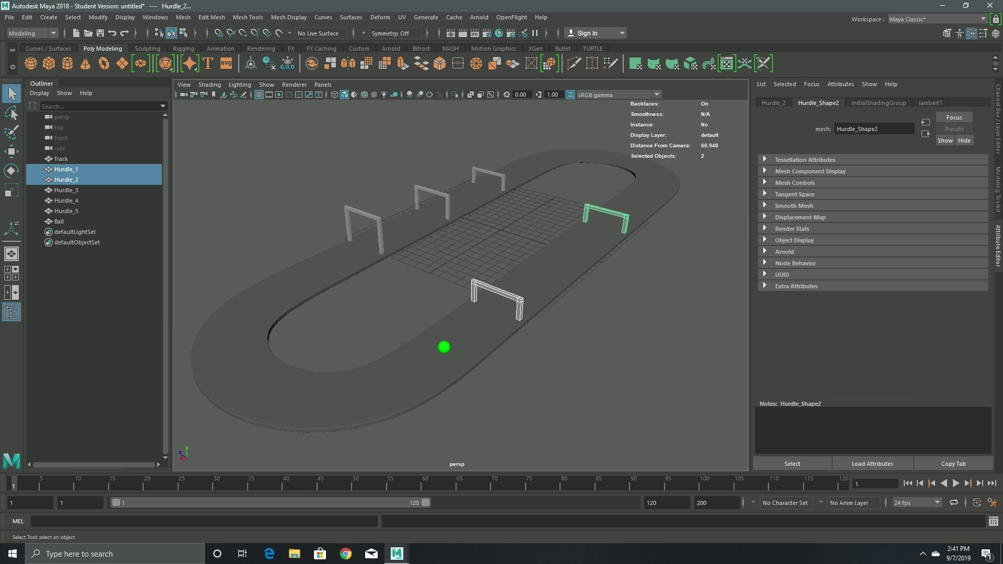
pyautogui.keyDown('shift'); pyautogui.click(363, 213); pyautogui.keyUp('shift')
pyautogui.keyDown('shift'); pyautogui.click(432, 191); pyautogui.keyUp('shift')
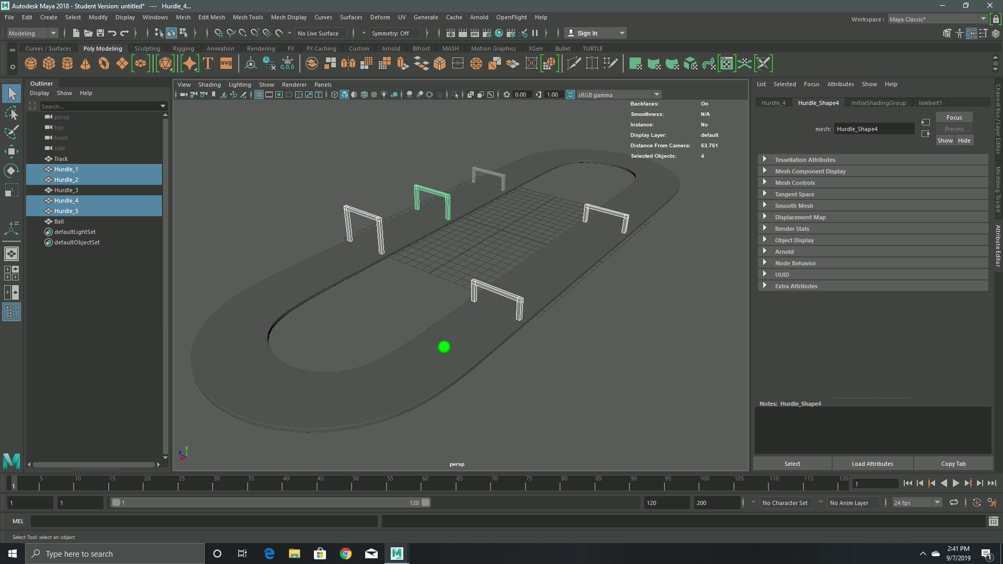
pyautogui.keyDown('shift'); pyautogui.click(489, 172); pyautogui.keyUp('shift')
pyautogui.rightClick(498, 173)
pyautogui.moveTo(496, 462)
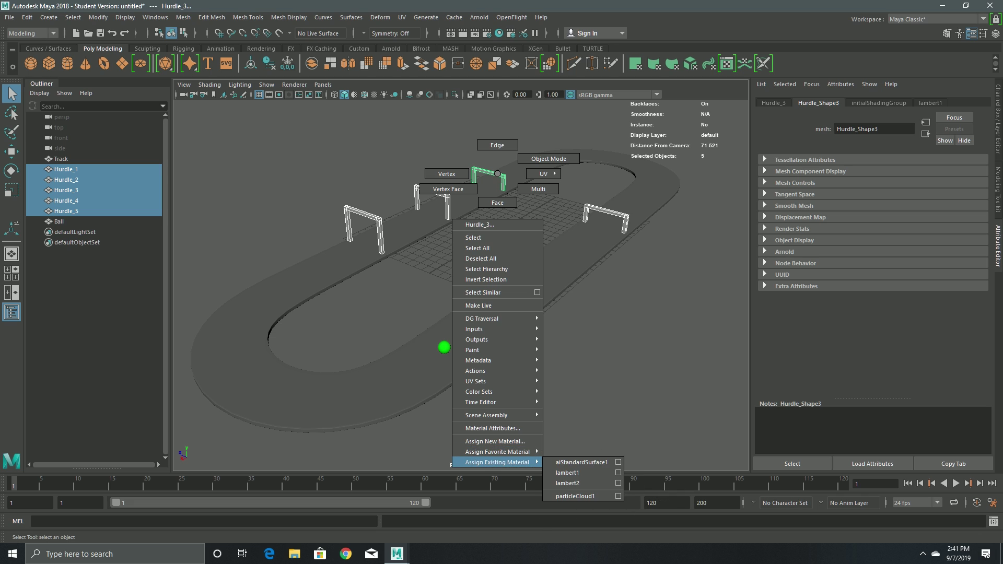
pyautogui.click(494, 441)
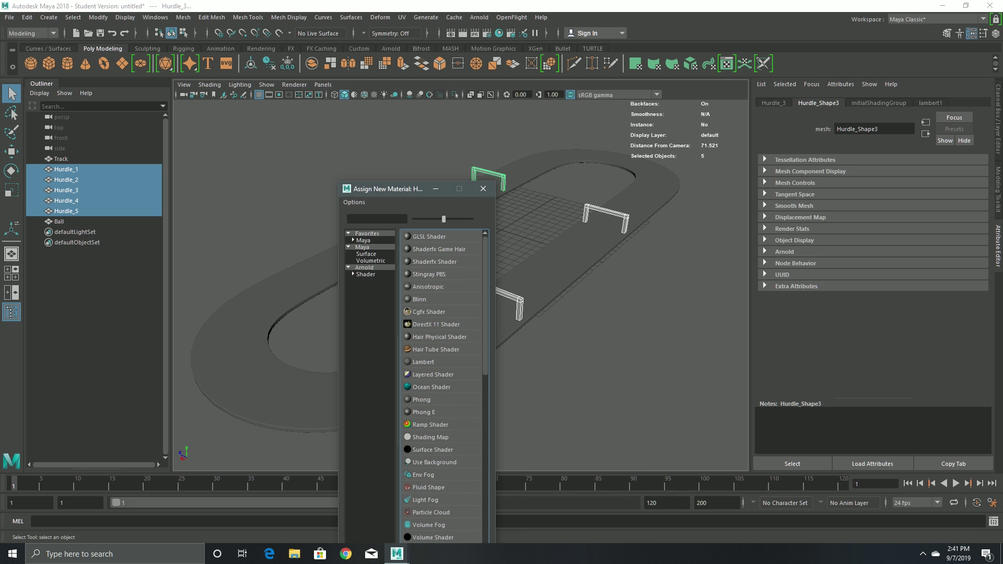
pyautogui.click(365, 275)
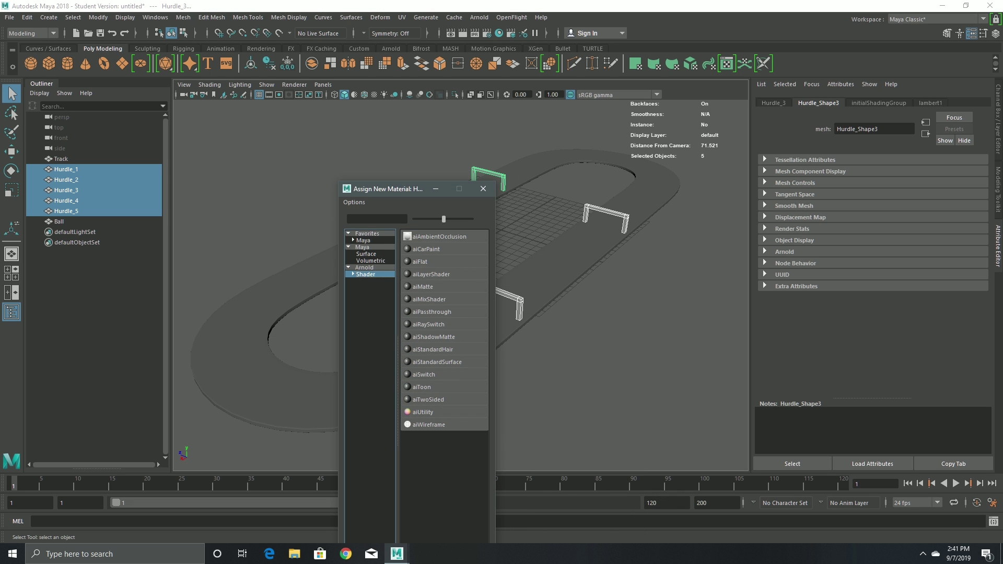
pyautogui.click(437, 362)
pyautogui.click(501, 389)
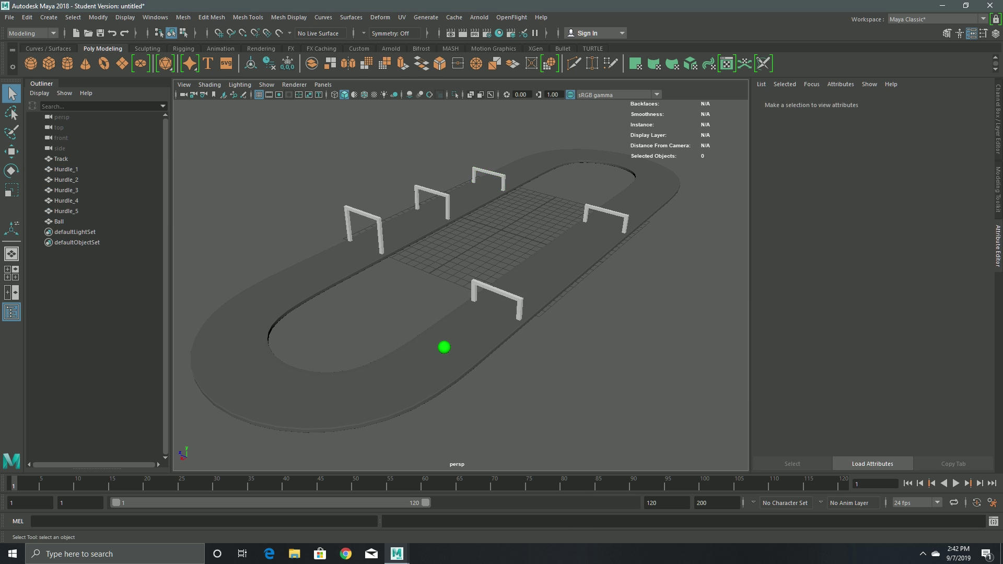
# - Show the Channel Box in place of the Attribute Editor and switch to the Animation menu set
pyautogui.keyDown('alt'); pyautogui.moveTo(501, 389); pyautogui.dragTo(437, 388); pyautogui.keyUp('alt')
pyautogui.moveTo(627, 239); pyautogui.dragTo(676, 202, button='right')
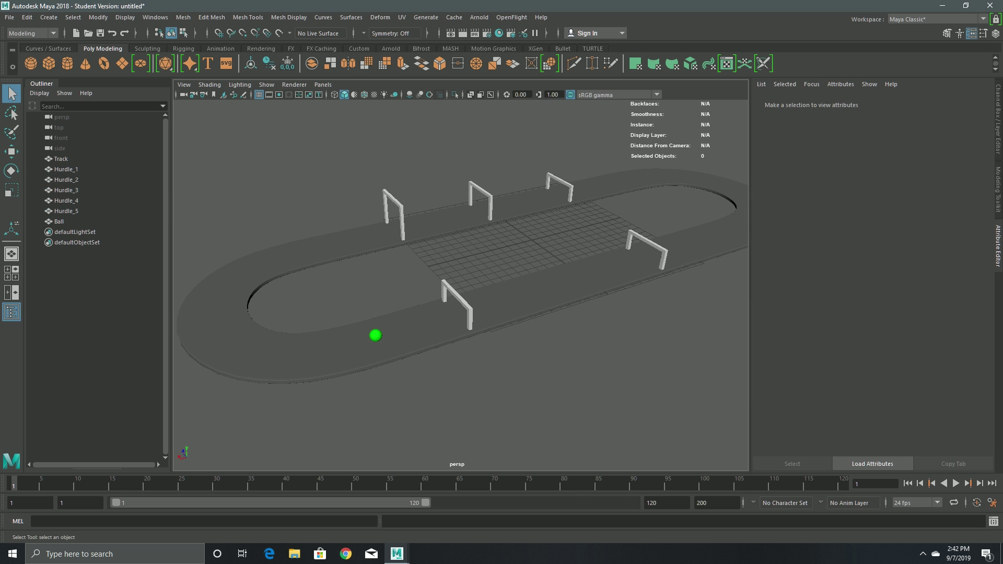
pyautogui.scroll(3, 460, 285)
pyautogui.keyDown('alt'); pyautogui.moveTo(461, 285); pyautogui.dragTo(489, 271); pyautogui.keyUp('alt')
pyautogui.hotkey('ctrl', 'a')
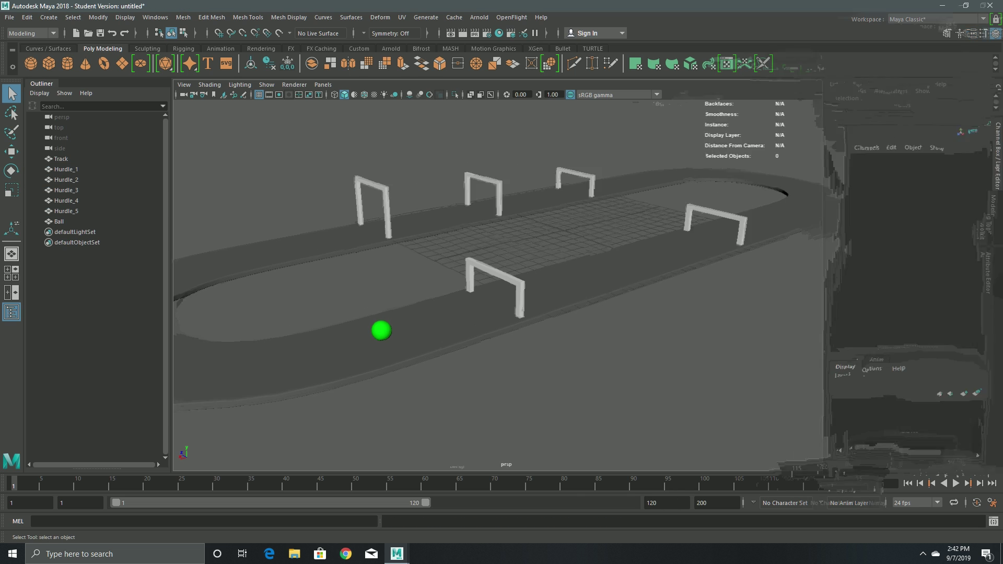
pyautogui.click(32, 33)
pyautogui.click(21, 65)
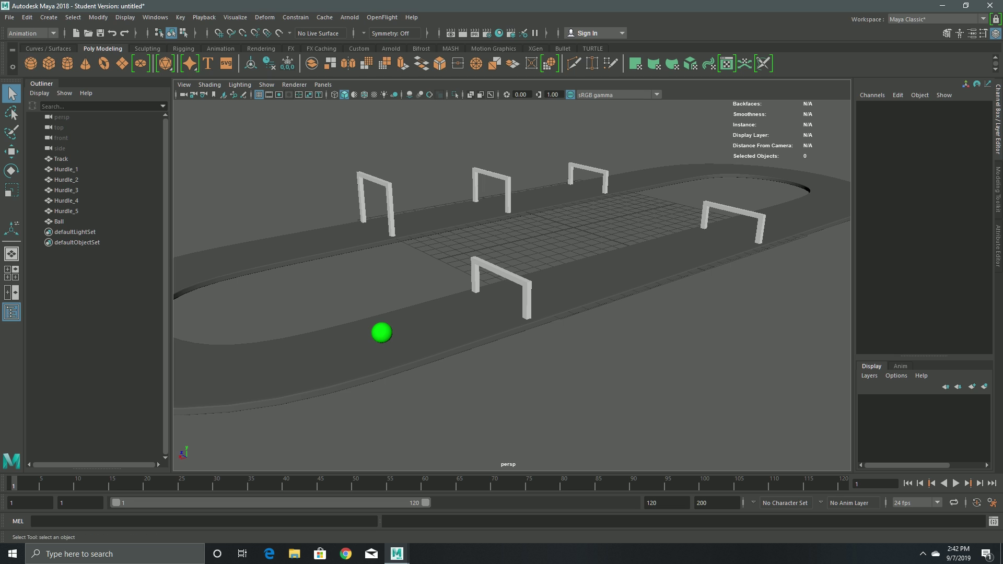
# - Select the ball, set the animation frame rate to 30 fps with a playback speed option, and save the preferences
pyautogui.click(382, 333)
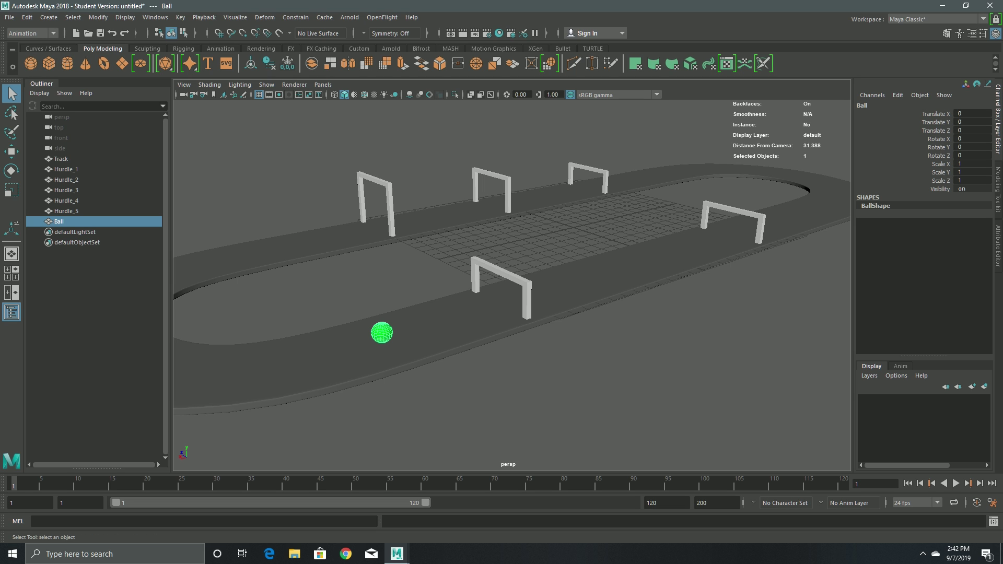
pyautogui.keyDown('alt'); pyautogui.moveTo(381, 332); pyautogui.dragTo(358, 315); pyautogui.keyUp('alt')
pyautogui.click(992, 503)
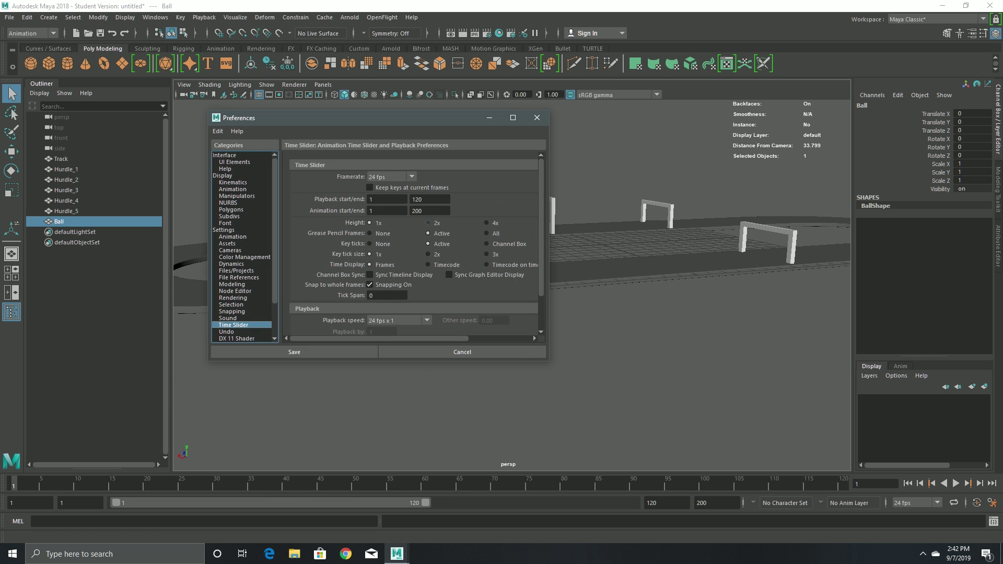
pyautogui.click(411, 177)
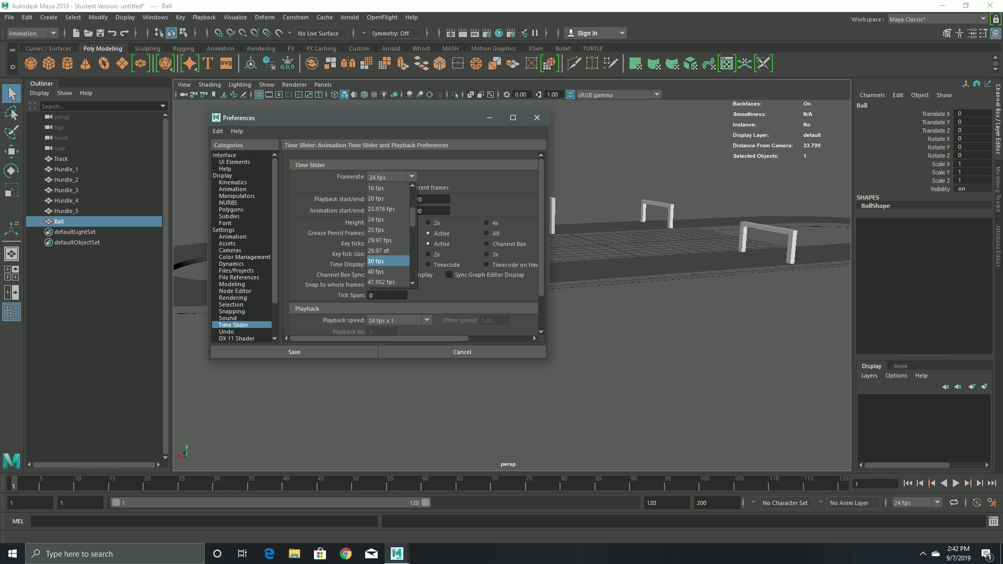
pyautogui.click(376, 261)
pyautogui.scroll(-3, 413, 241)
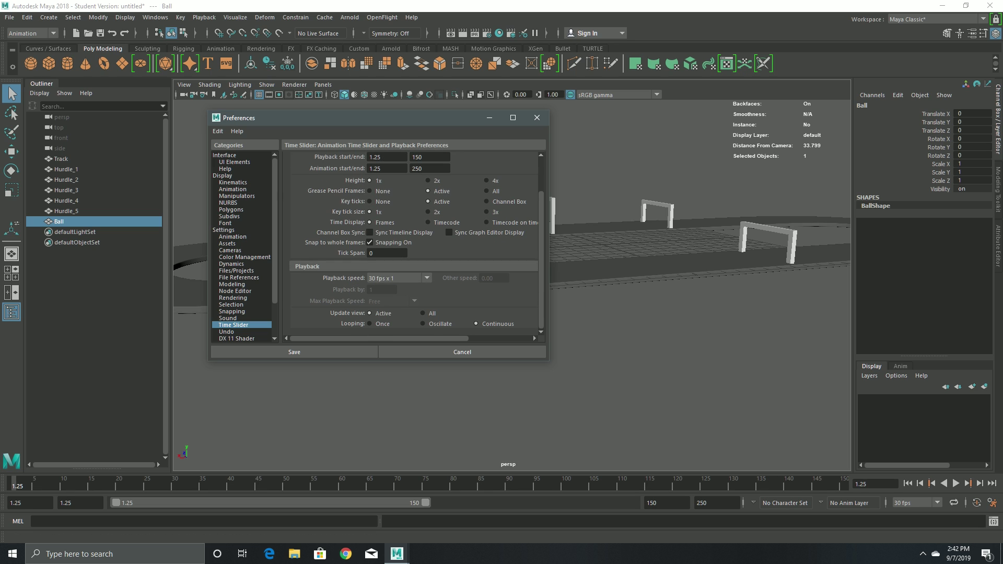
pyautogui.click(398, 278)
pyautogui.click(397, 300)
pyautogui.click(294, 351)
# - Set the animation end and the playback end to frame 420
pyautogui.click(716, 502)
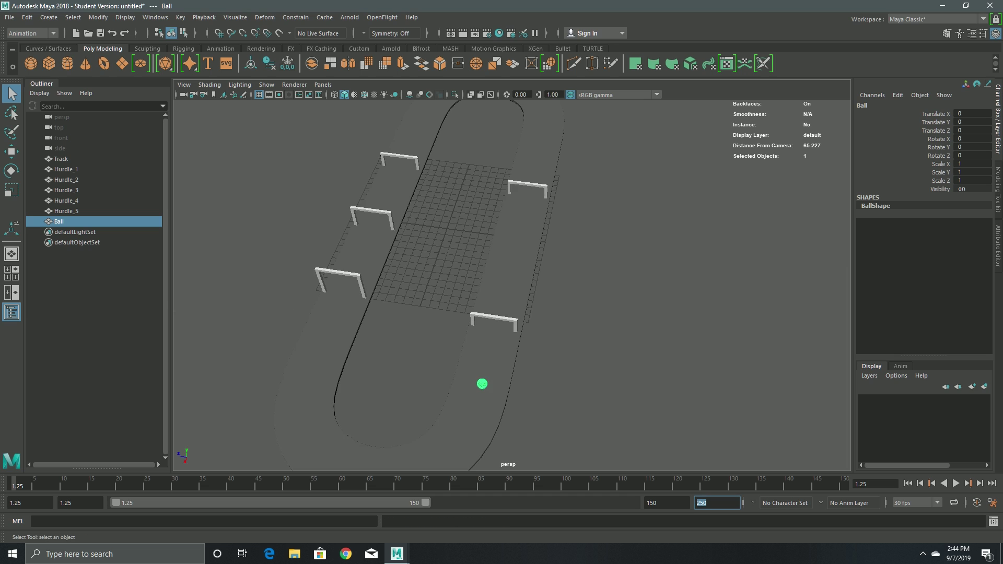
pyautogui.write('420')
pyautogui.press('Return')
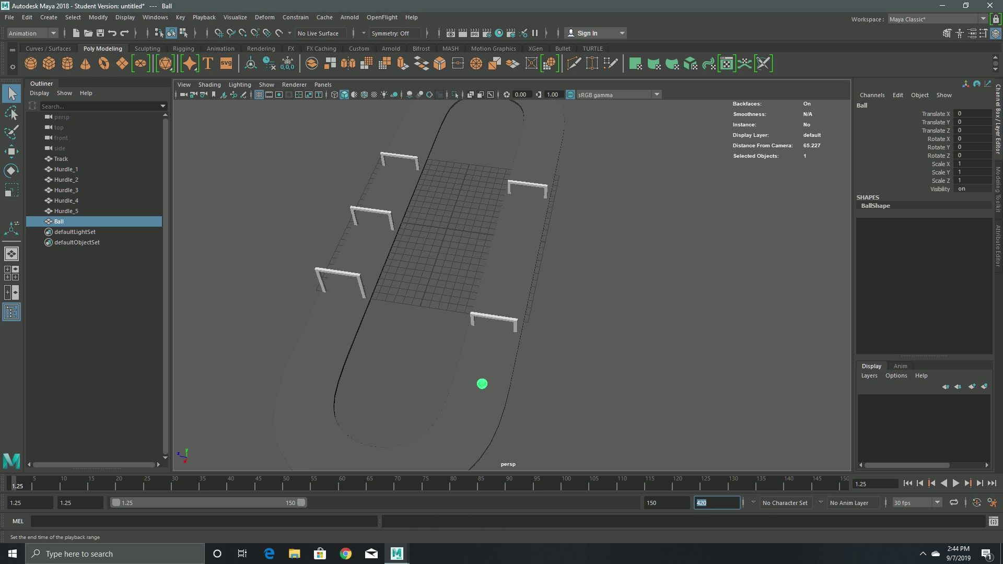
pyautogui.click(666, 503)
pyautogui.write('420')
pyautogui.press('Return')
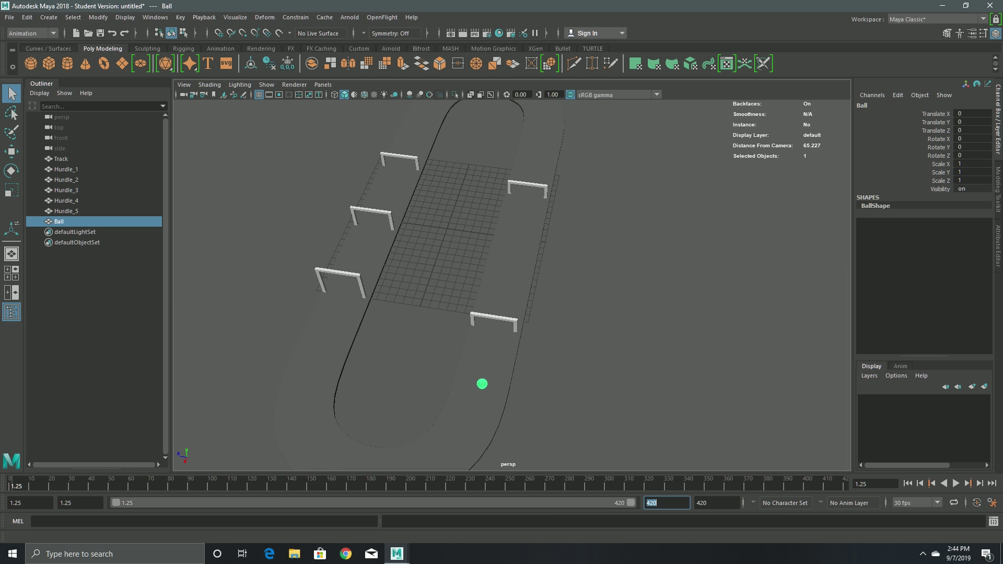
# - Set the animation and playback start to frame 1 and make frame 1 the current frame
pyautogui.doubleClick(30, 502)
pyautogui.write('1')
pyautogui.press('Return')
pyautogui.press('Tab')
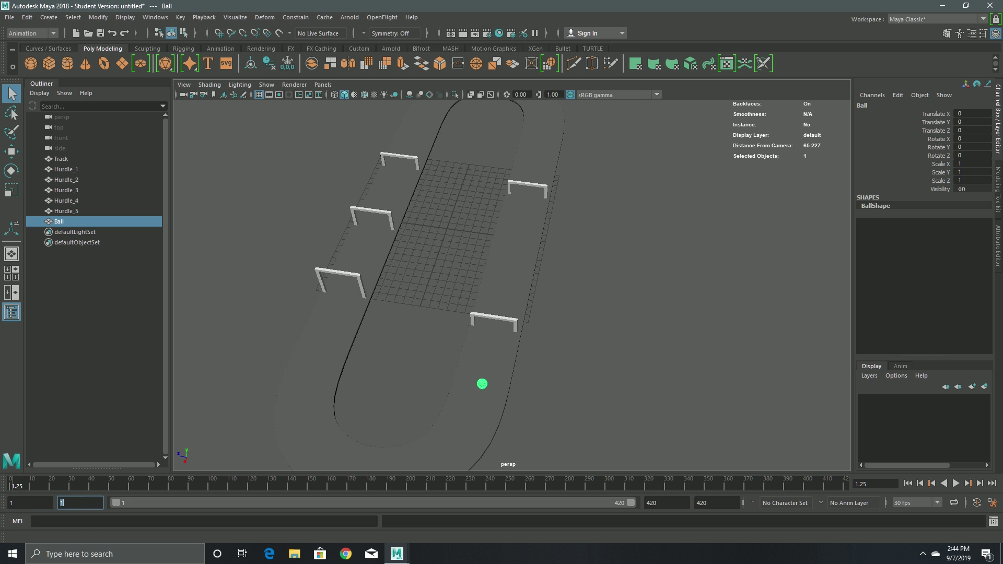
pyautogui.click(11, 483)
# - Set a keyframe on the ball at frame 1, keeping it at its starting position
pyautogui.keyDown('alt'); pyautogui.moveTo(511, 285); pyautogui.dragTo(382, 217); pyautogui.keyUp('alt')
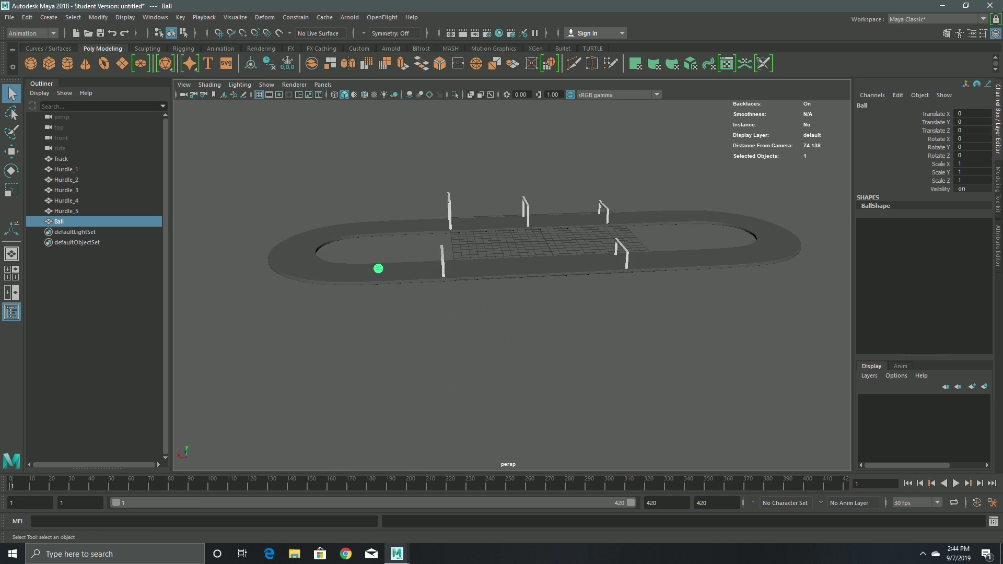
pyautogui.scroll(3, 512, 285)
pyautogui.keyDown('alt'); pyautogui.moveTo(511, 285); pyautogui.dragTo(545, 312, button='middle'); pyautogui.keyUp('alt')
pyautogui.press('s')
pyautogui.press('w')
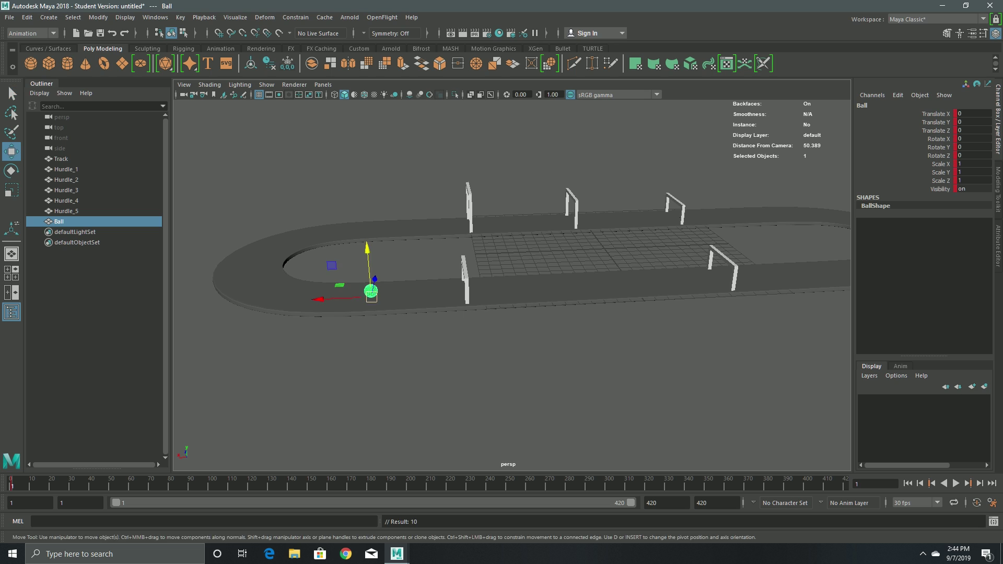
pyautogui.moveTo(344, 296); pyautogui.dragTo(387, 296)
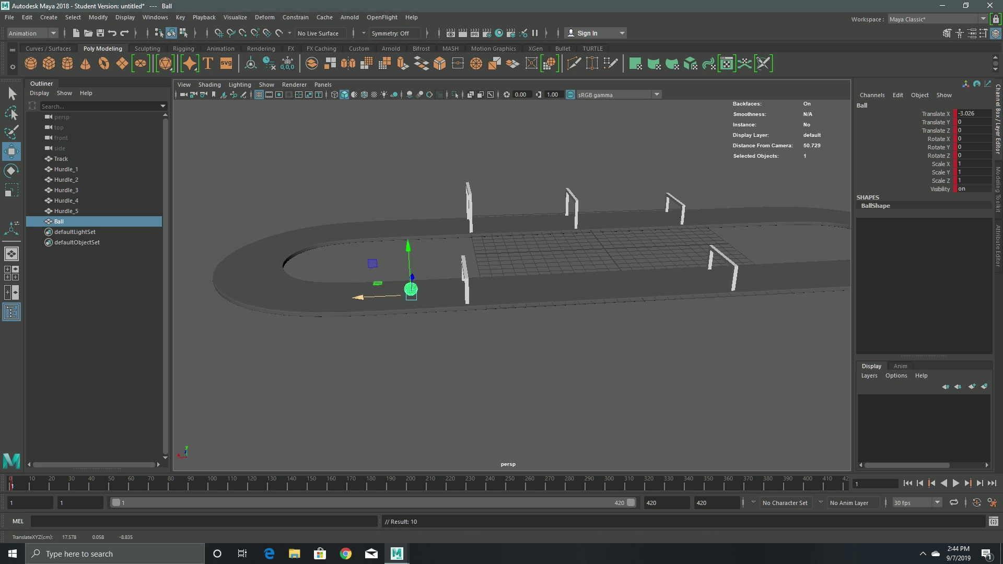
pyautogui.hotkey('ctrl', 'z')
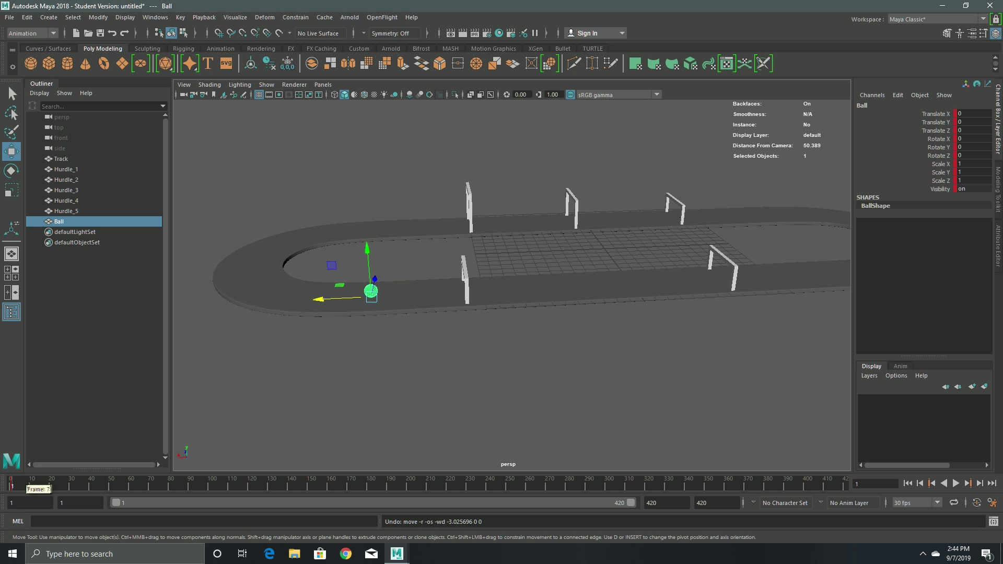
# - Move the ball along X past the first hurdle to about -12.1, keying it at frames 30 and 60
pyautogui.click(72, 483)
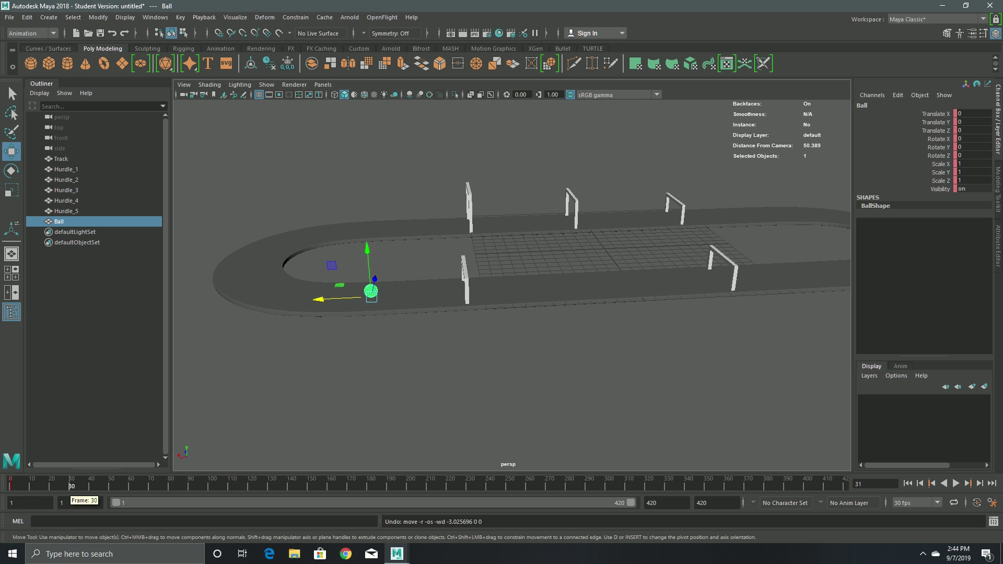
pyautogui.moveTo(345, 297); pyautogui.dragTo(498, 292)
pyautogui.press('s')
pyautogui.click(129, 484)
pyautogui.press('s')
# - Move the ball along X toward the second hurdle to about -18.4 and key it at frame 90
pyautogui.keyDown('alt'); pyautogui.moveTo(497, 292); pyautogui.dragTo(330, 307, button='middle'); pyautogui.keyUp('alt')
pyautogui.moveTo(330, 306); pyautogui.dragTo(410, 303)
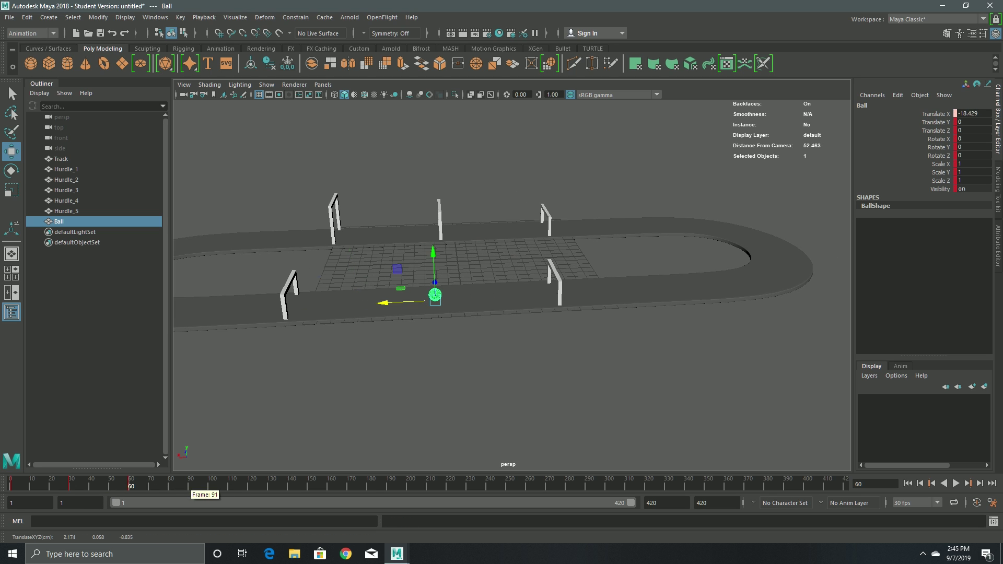
pyautogui.click(190, 484)
pyautogui.press('s')
pyautogui.hotkey('ctrl', 'z')
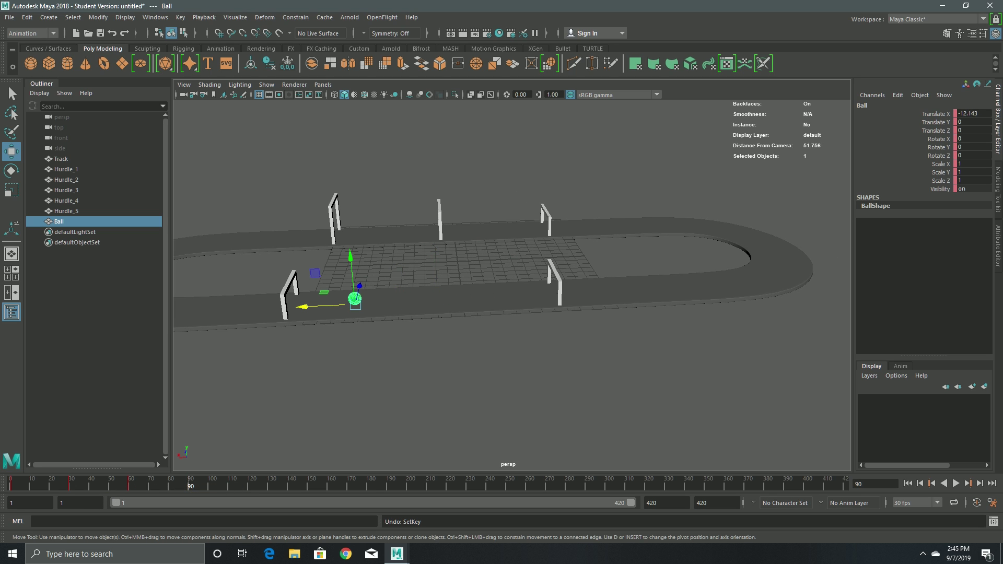
pyautogui.moveTo(306, 306); pyautogui.dragTo(448, 300)
# - Key the ball in front of the second hurdle at frame 120 and past it at X about -33.3 at frame 150
pyautogui.click(248, 483)
pyautogui.moveTo(379, 302); pyautogui.dragTo(705, 360)
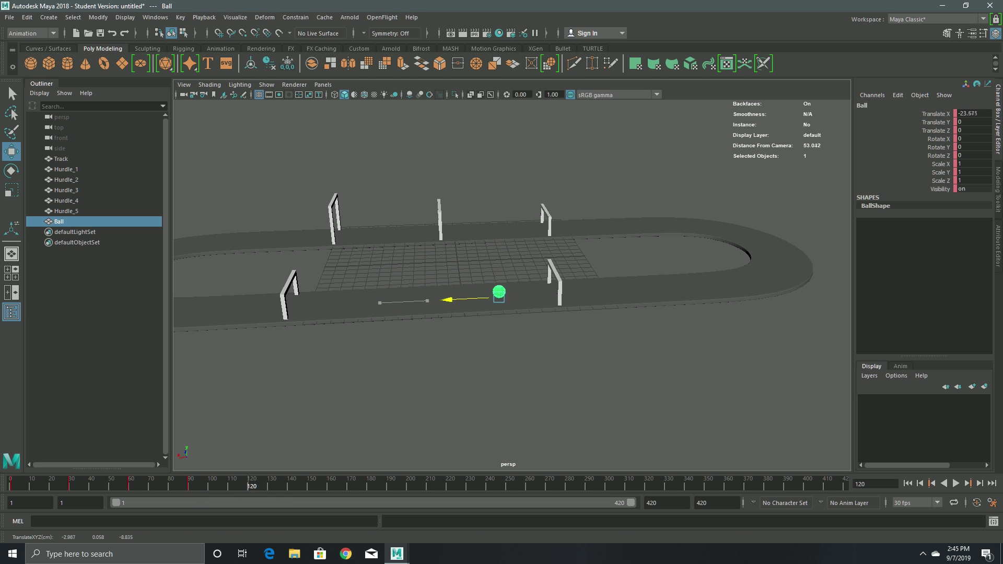
pyautogui.press('s')
pyautogui.click(309, 483)
pyautogui.press('s')
# - Move the ball along X and Z into the track's far curve and key it at frame 180
pyautogui.keyDown('alt'); pyautogui.moveTo(705, 361); pyautogui.dragTo(615, 147, button='middle'); pyautogui.keyUp('alt')
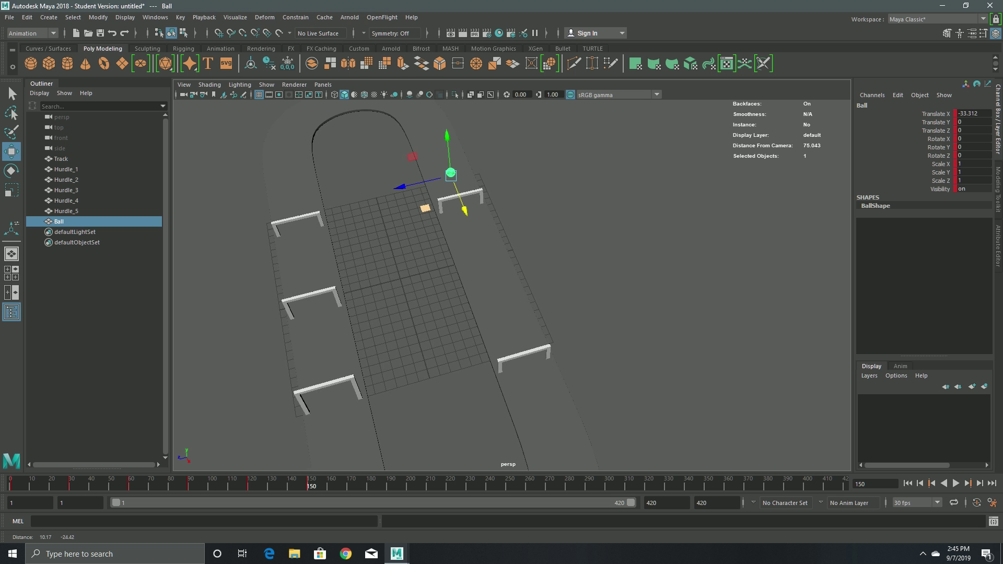
pyautogui.keyDown('alt'); pyautogui.moveTo(452, 148); pyautogui.dragTo(531, 304, button='middle'); pyautogui.keyUp('alt')
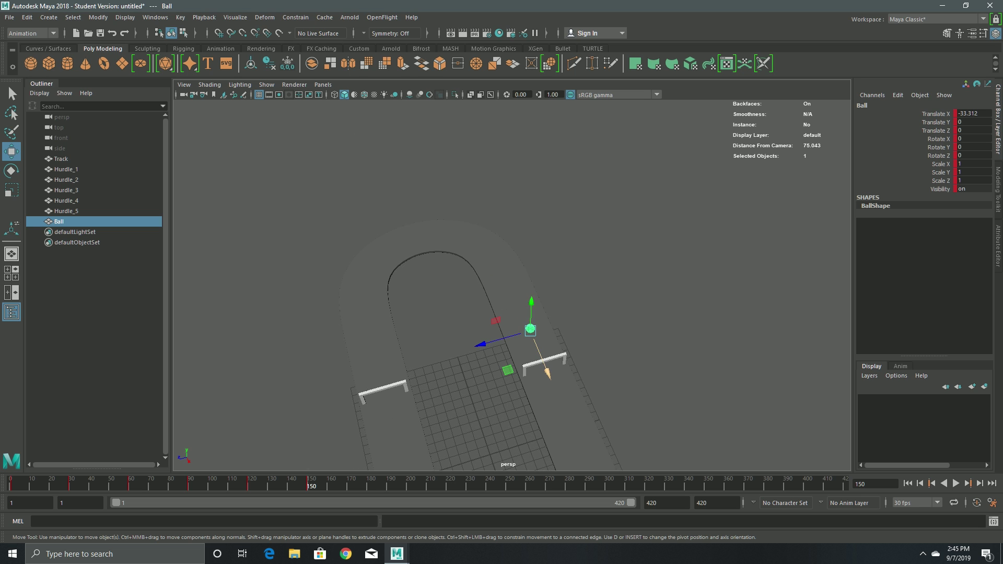
pyautogui.click(368, 484)
pyautogui.moveTo(547, 373); pyautogui.dragTo(515, 298)
pyautogui.moveTo(450, 269); pyautogui.dragTo(443, 271)
pyautogui.press('s')
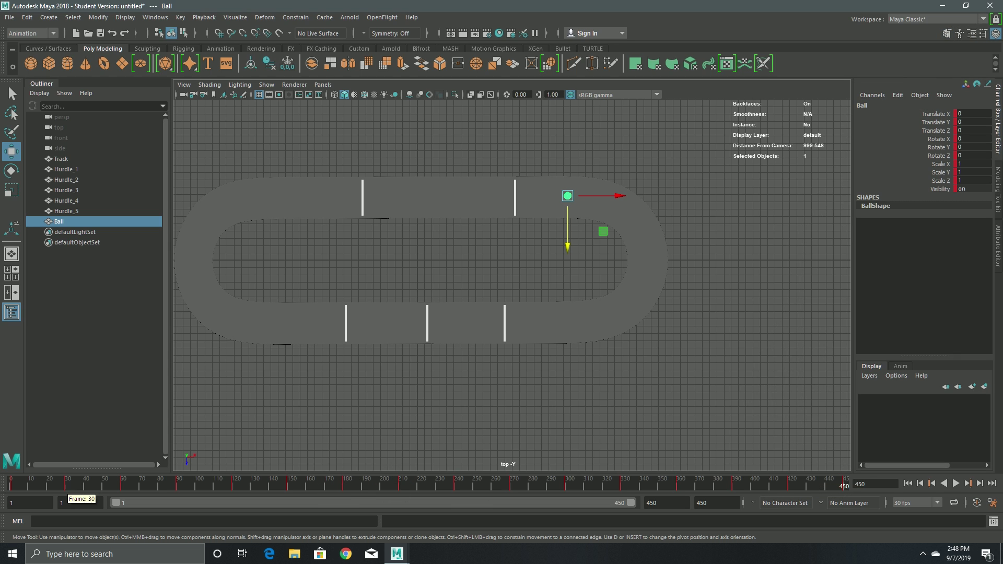
# - Play back the animation and set the ball's Scale Y to 0.5 at frame 30
pyautogui.click(956, 483)
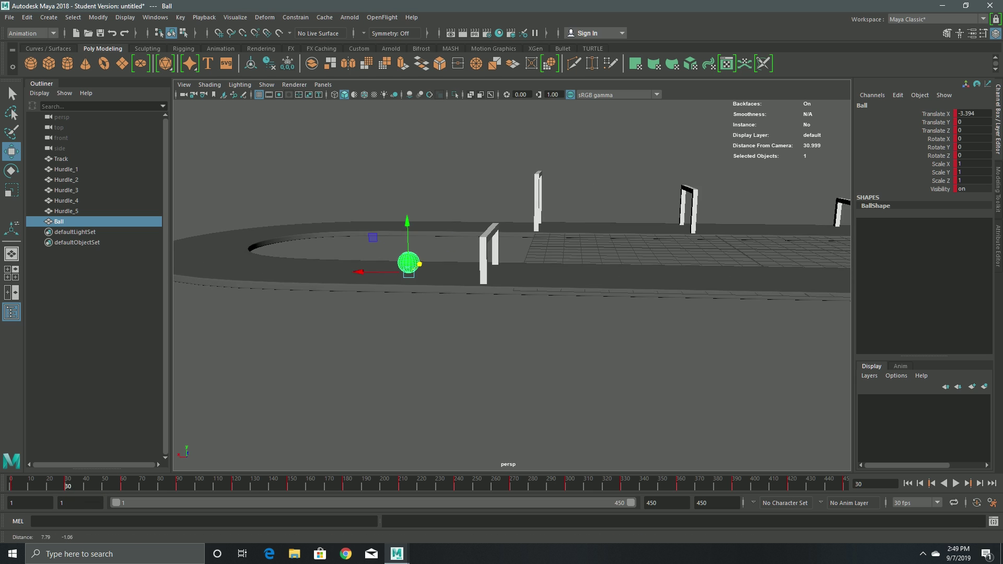
pyautogui.scroll(2, 512, 245)
pyautogui.keyDown('alt'); pyautogui.moveTo(511, 245); pyautogui.dragTo(533, 240); pyautogui.keyUp('alt')
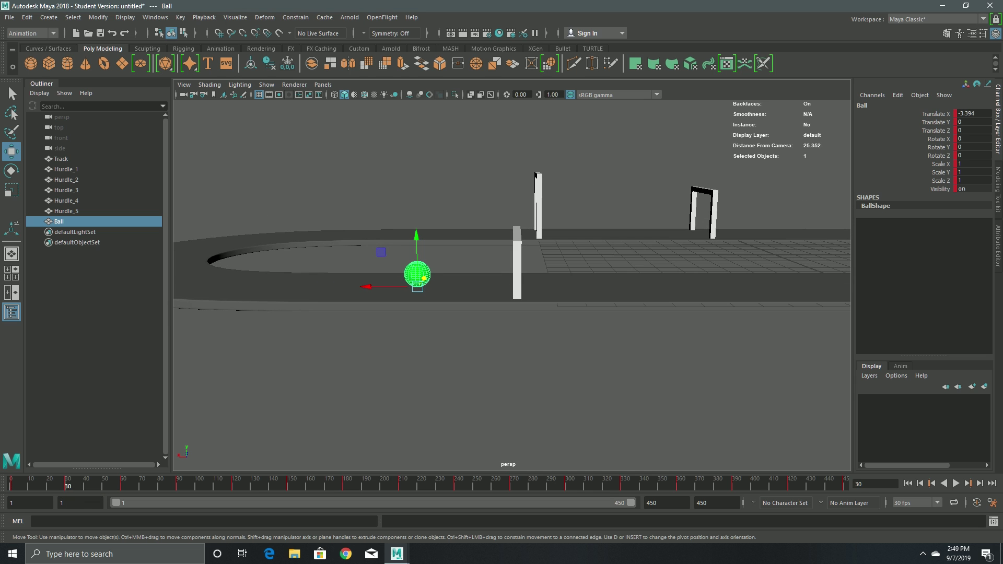
pyautogui.click(961, 172)
pyautogui.write('.5')
pyautogui.press('Return')
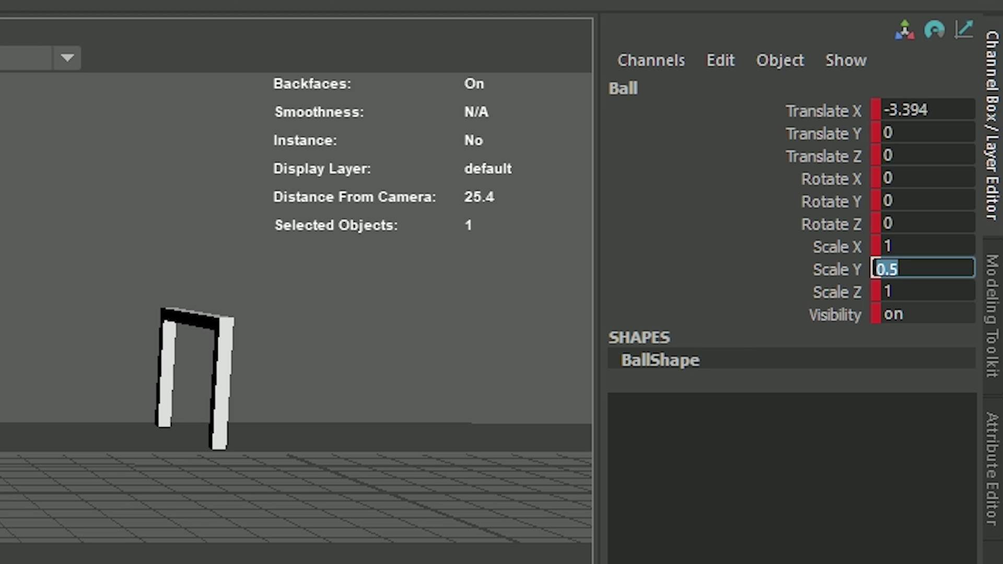
# - Set the ball's Scale X and Scale Z to 1.25 and key the squashed shape at frame 30
pyautogui.click(972, 163)
pyautogui.write('1')
pyautogui.write('11.')
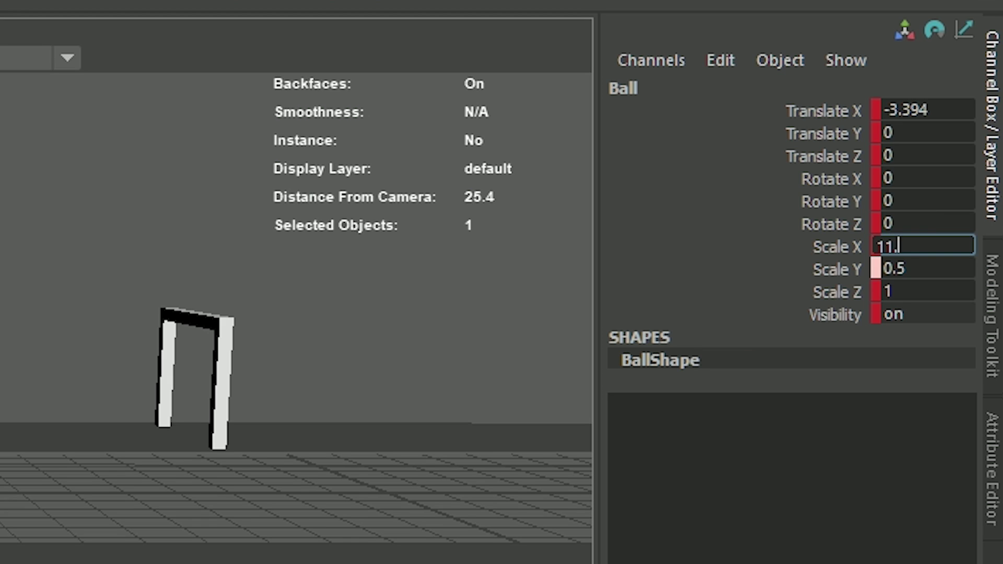
pyautogui.write('25')
pyautogui.press('Return')
pyautogui.write('1.25')
pyautogui.press('Return')
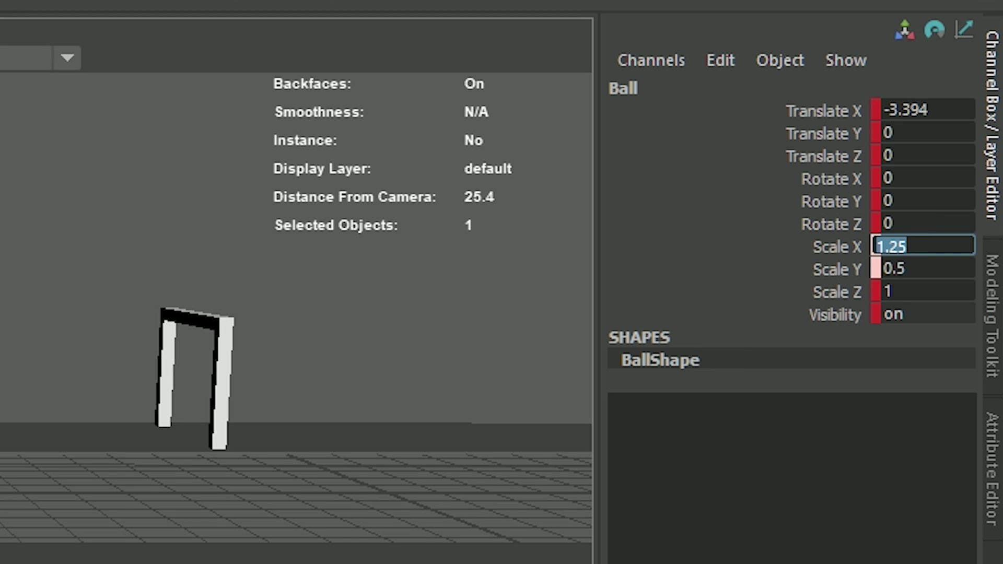
pyautogui.click(883, 290)
pyautogui.write('1.25')
pyautogui.press('Return')
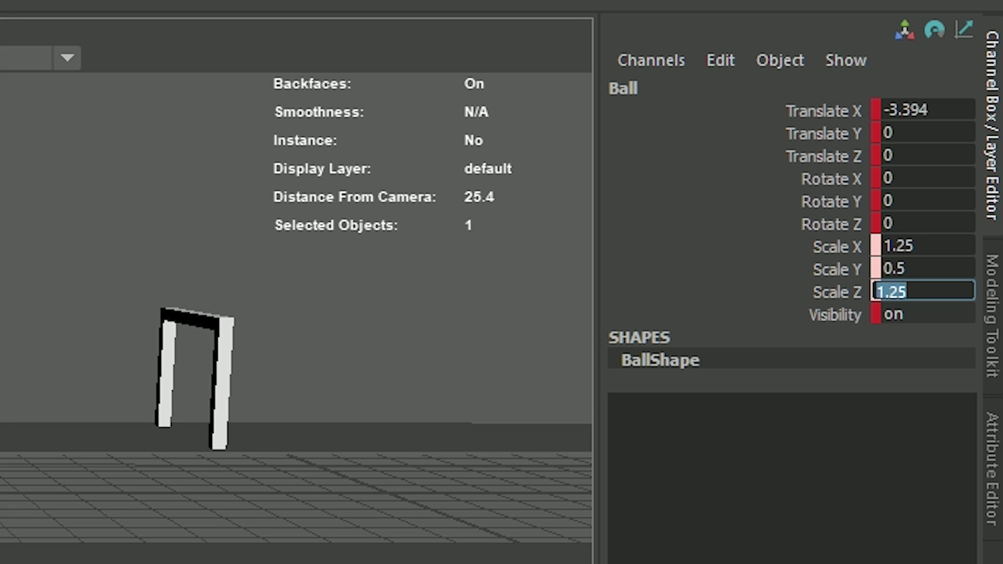
pyautogui.click(407, 280)
pyautogui.press('s')
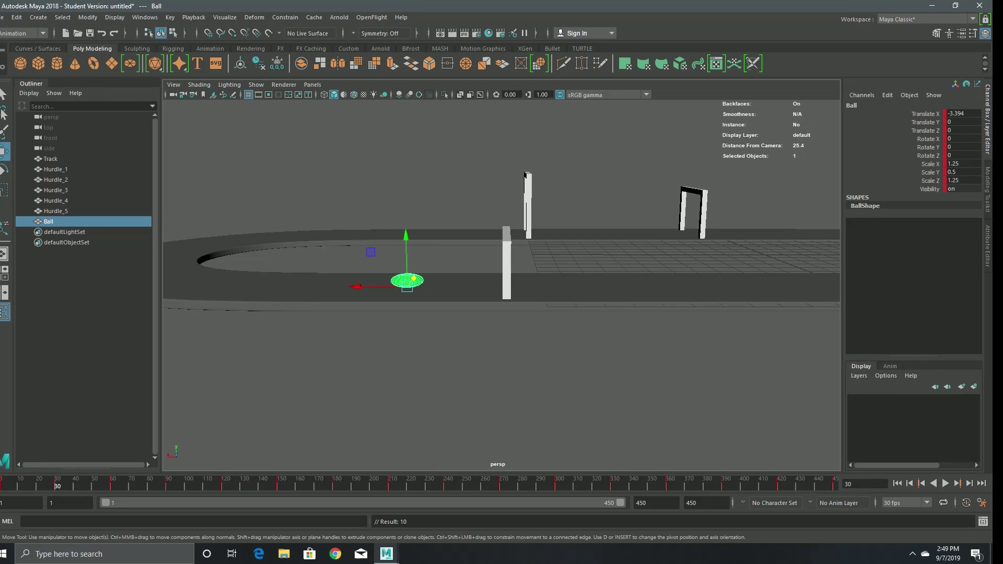
# - Raise the ball above the first hurdle to Translate Y about 3.2 and key it at frame 45
pyautogui.moveTo(165, 485); pyautogui.dragTo(111, 485)
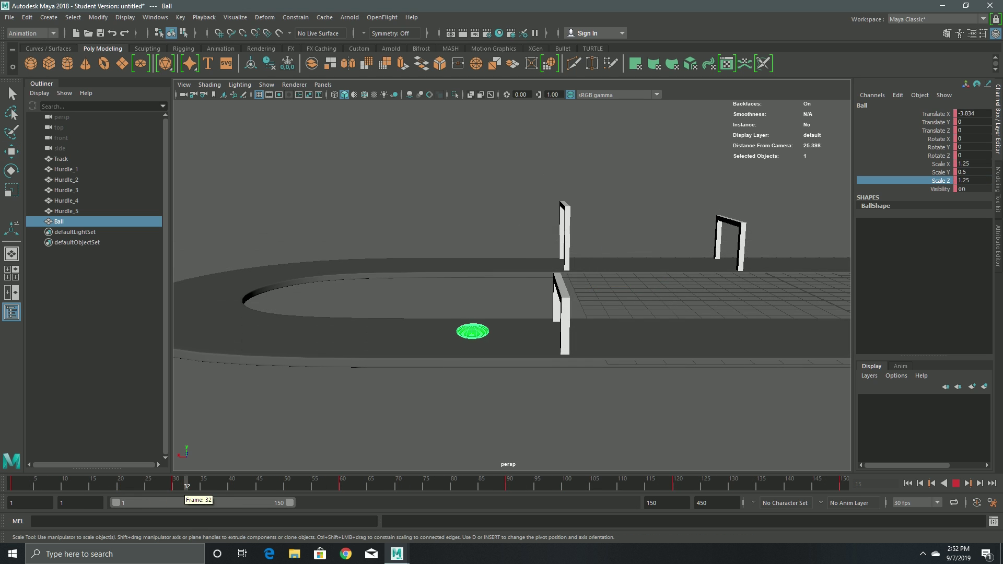
pyautogui.moveTo(199, 486); pyautogui.dragTo(259, 486)
pyautogui.press('w')
pyautogui.moveTo(571, 313); pyautogui.dragTo(571, 230)
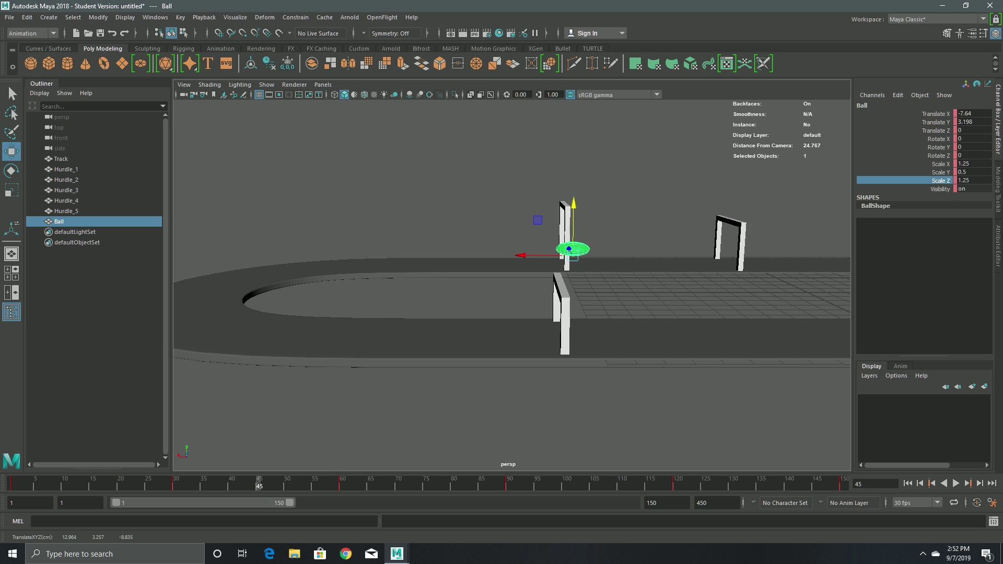
pyautogui.press('s')
# - Raise the ball above the second hurdle to Translate Y about 3.4 and key it at frame 135
pyautogui.click(426, 485)
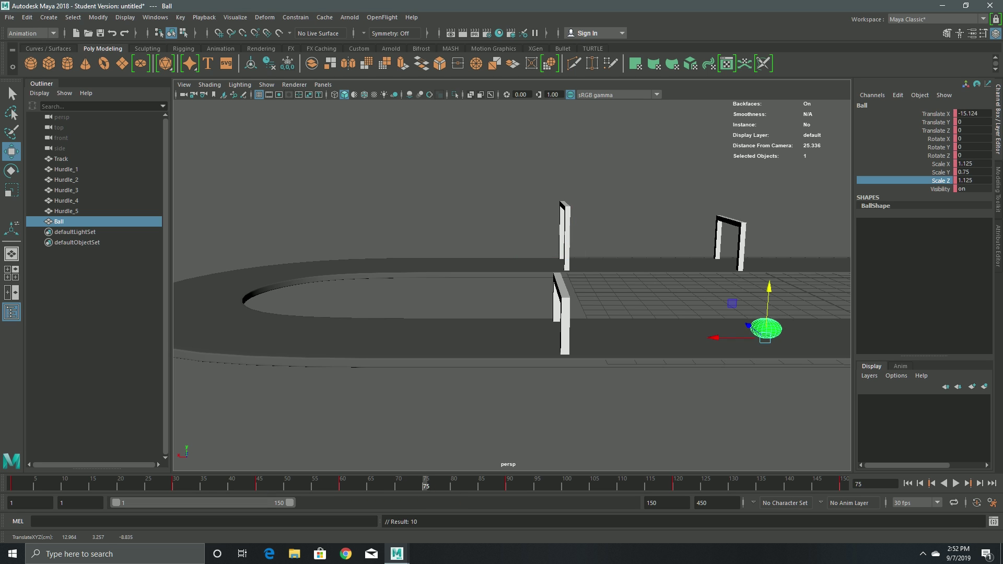
pyautogui.click(593, 485)
pyautogui.keyDown('alt'); pyautogui.moveTo(642, 365); pyautogui.dragTo(630, 363, button='middle'); pyautogui.keyUp('alt')
pyautogui.moveTo(246, 502); pyautogui.dragTo(336, 503)
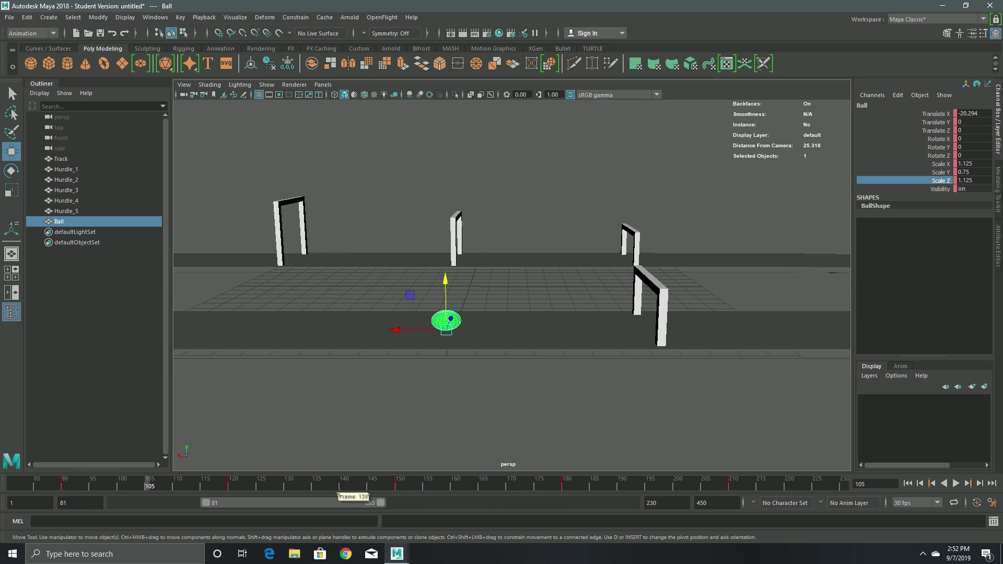
pyautogui.click(315, 484)
pyautogui.moveTo(646, 293); pyautogui.dragTo(646, 204)
pyautogui.press('s')
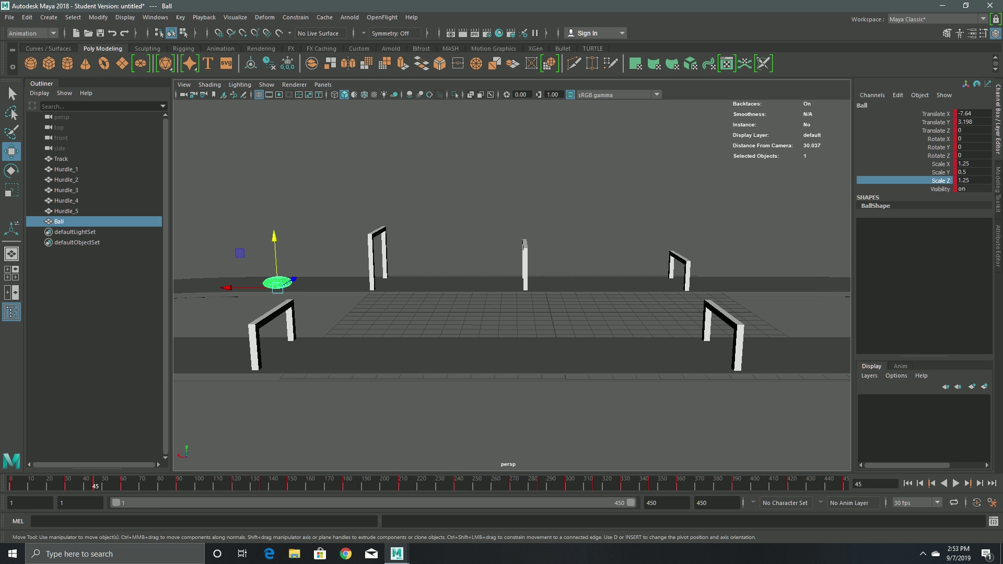
# - Try Scale Y values of 0.8 and 0.9 on the ball at frame 45 and settle on 0.8
pyautogui.moveTo(973, 163); pyautogui.dragTo(973, 180)
pyautogui.click(972, 172)
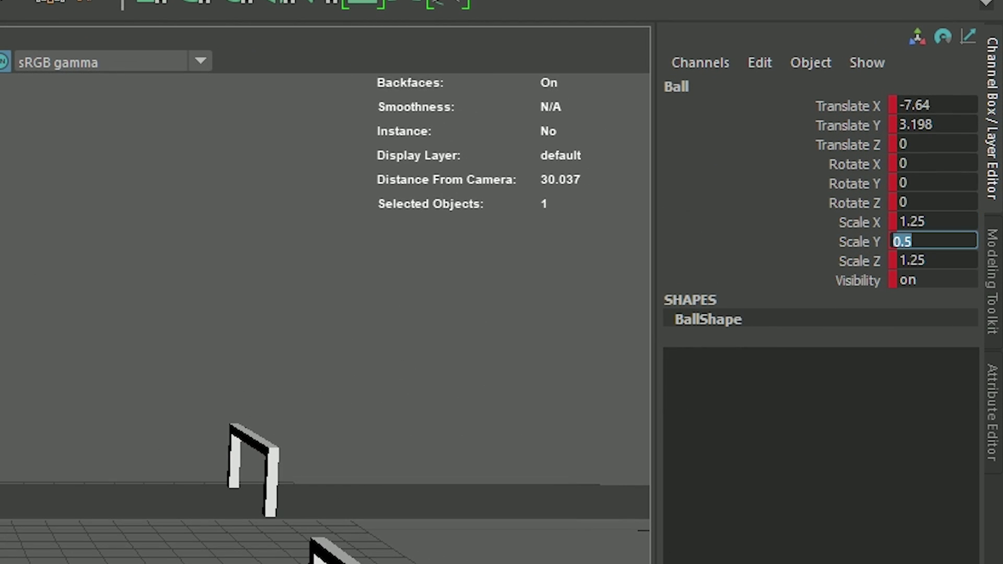
pyautogui.write('0.8')
pyautogui.press('Return')
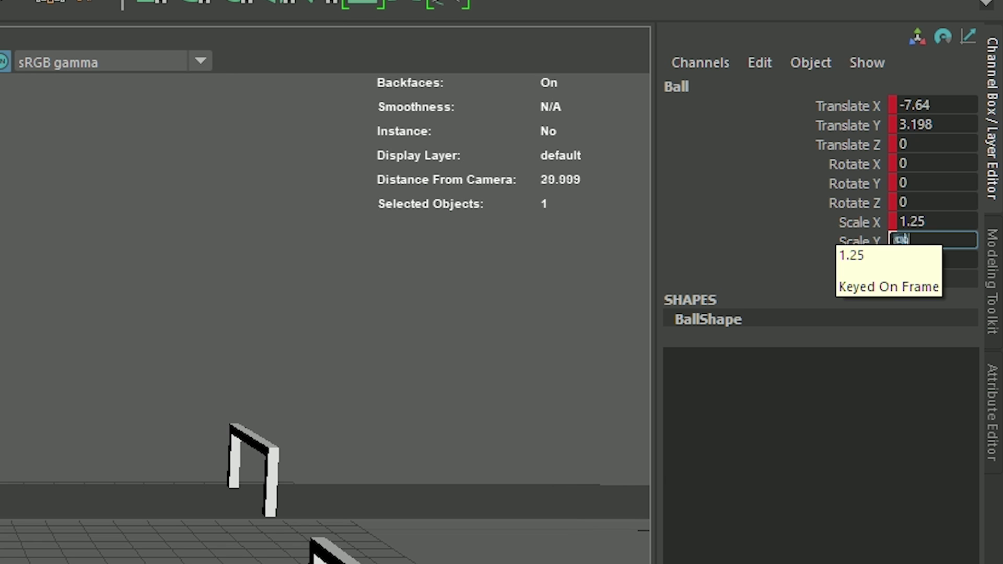
pyautogui.write('0.9')
pyautogui.press('Return')
pyautogui.click(932, 221)
pyautogui.press('Tab')
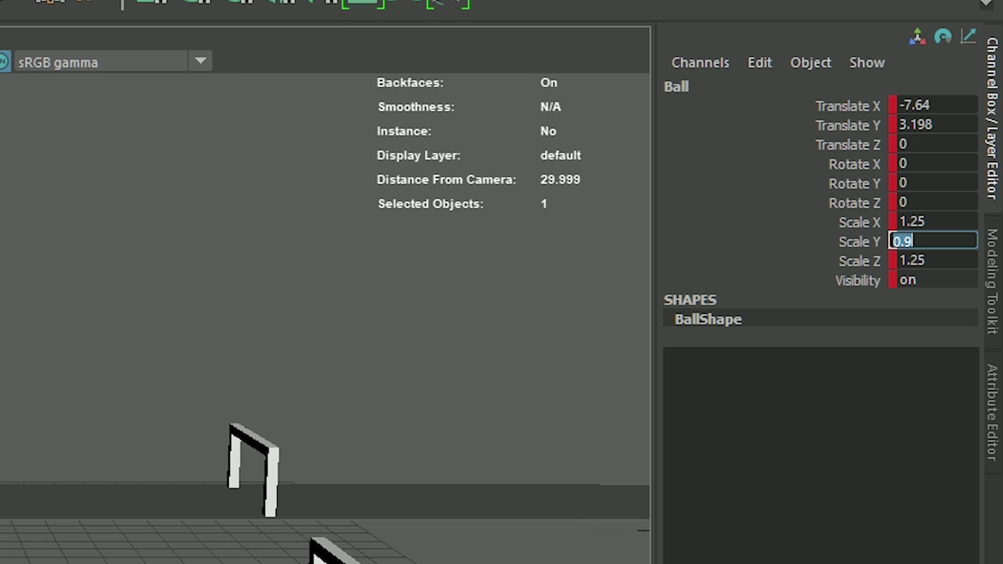
pyautogui.write('0.8')
pyautogui.press('Return')
# - Set the ball's Scale X and Scale Z to 1.1 at frame 45
pyautogui.hotkey('shift', 'Tab')
pyautogui.write('1.1')
pyautogui.press('Return')
pyautogui.click(932, 261)
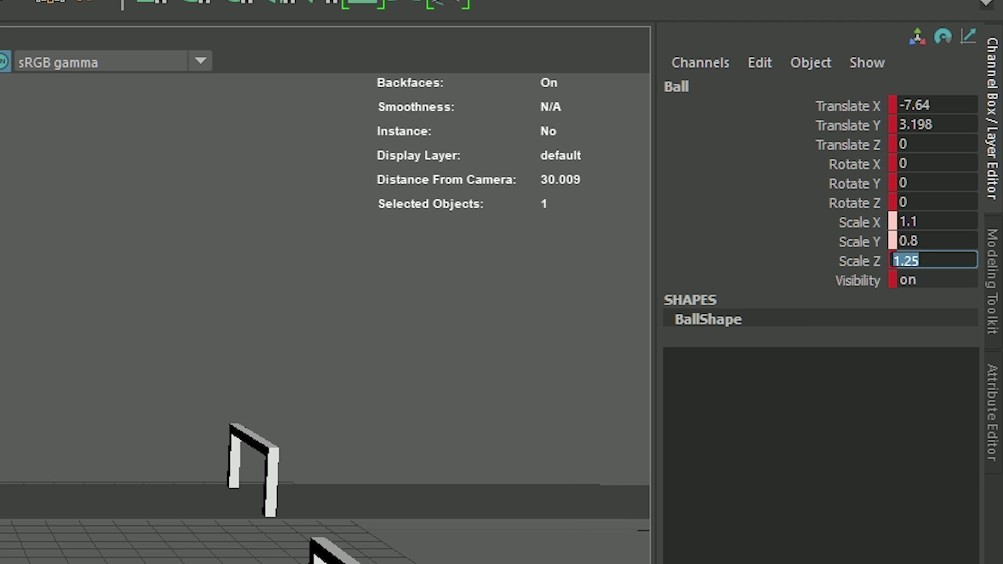
pyautogui.write('1.1')
pyautogui.press('Return')
pyautogui.click(859, 222)
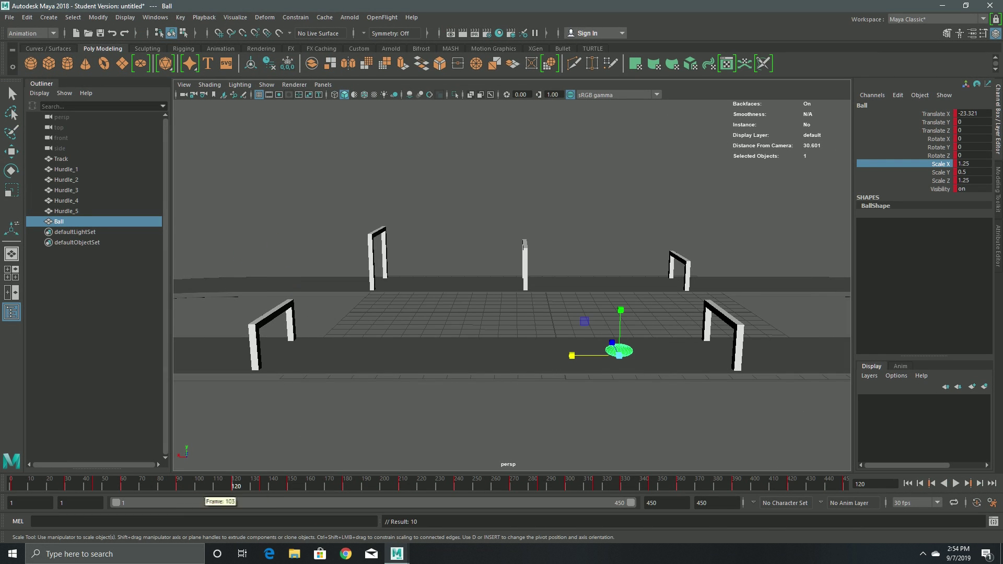
# - At frame 135, set the ball's Scale X to 1.1, Scale Y to 0.8 and Scale Z to 1.1
pyautogui.click(261, 483)
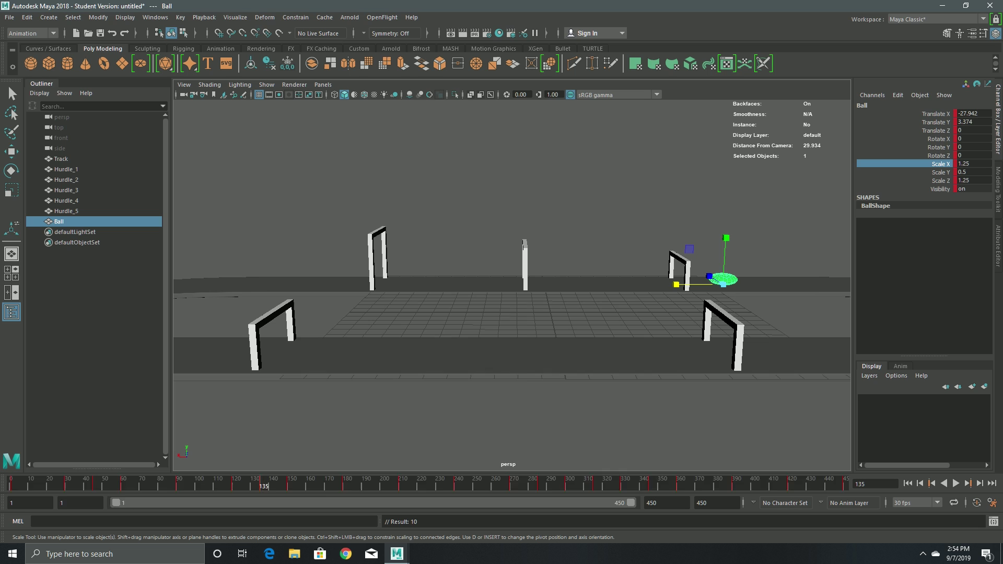
pyautogui.moveTo(116, 502); pyautogui.dragTo(314, 502)
pyautogui.moveTo(376, 503); pyautogui.dragTo(288, 503)
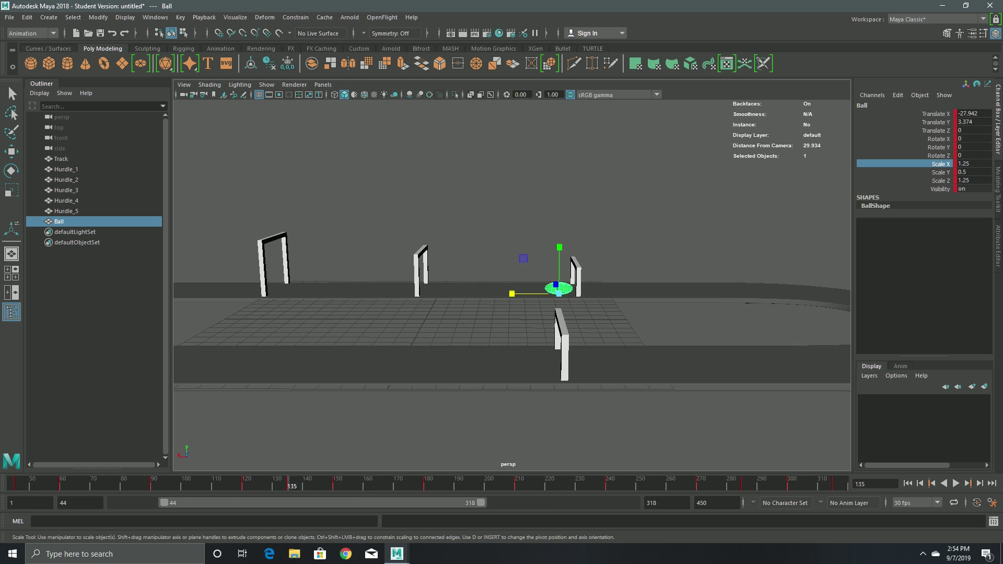
pyautogui.write('0.8')
pyautogui.press('Tab')
pyautogui.write('1.')
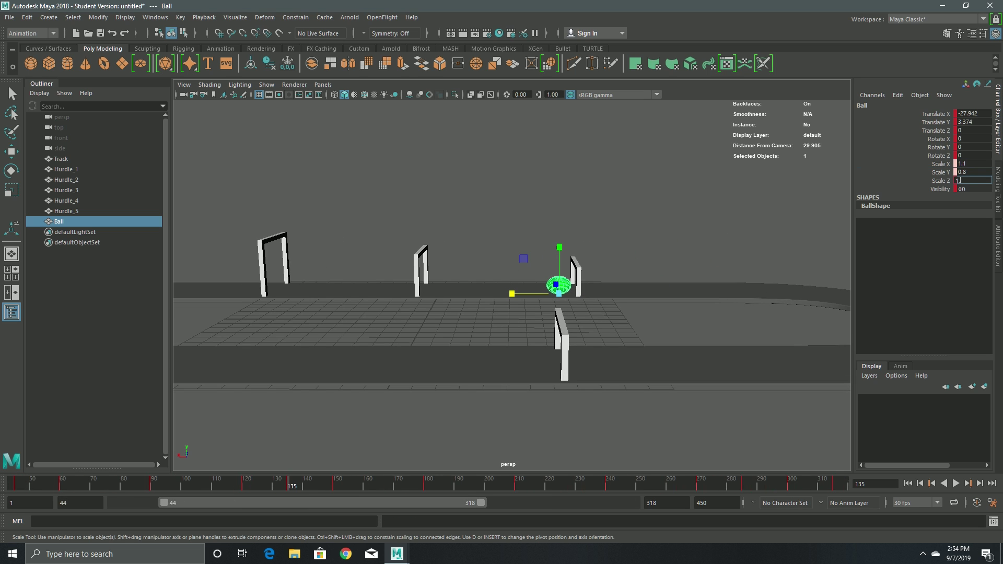
pyautogui.press('Return')
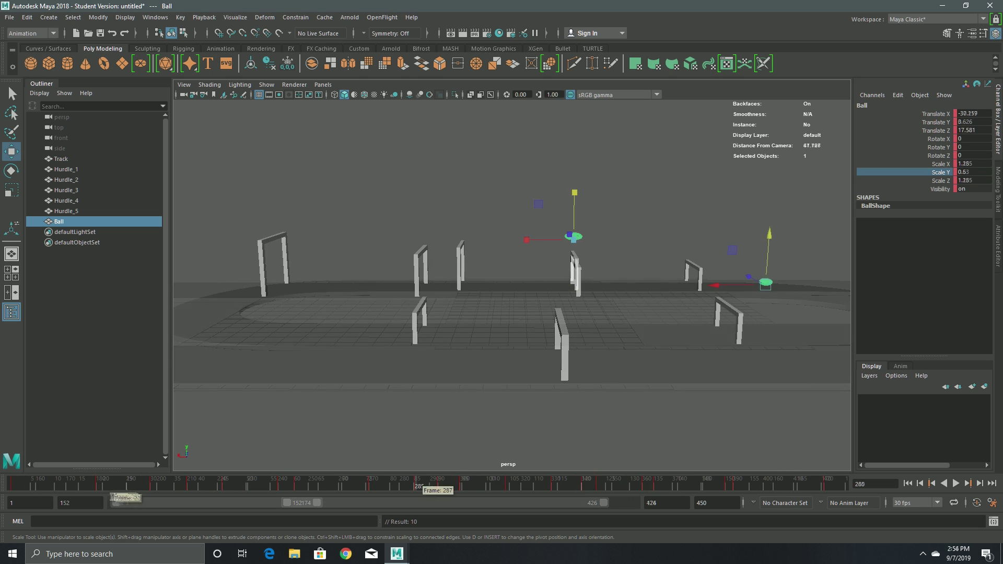
# - Narrow the playback range to frames 23 to 86 and scrub through the ball's jump over the first hurdle
pyautogui.moveTo(52, 484); pyautogui.dragTo(196, 483)
pyautogui.moveTo(116, 502); pyautogui.dragTo(184, 502)
pyautogui.moveTo(261, 502); pyautogui.dragTo(178, 503)
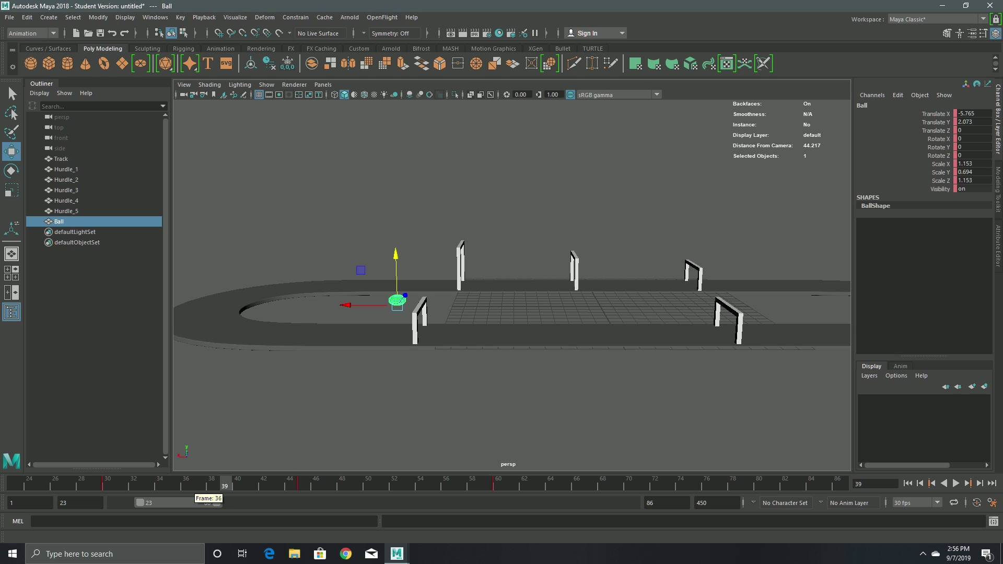
pyautogui.click(186, 485)
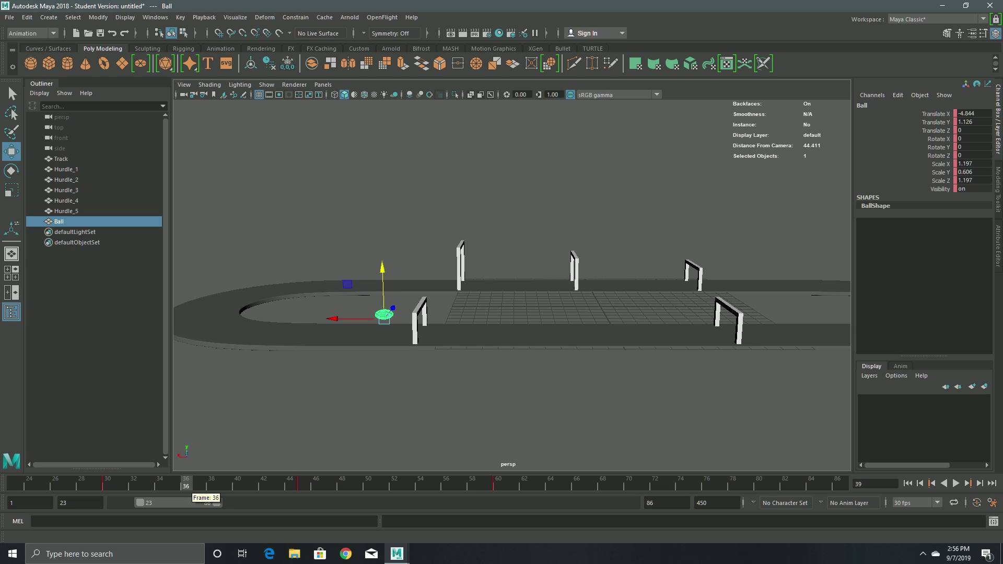
pyautogui.moveTo(187, 486)
pyautogui.mouseDown()
pyautogui.moveTo(303, 486)
pyautogui.moveTo(246, 486)
pyautogui.mouseUp()
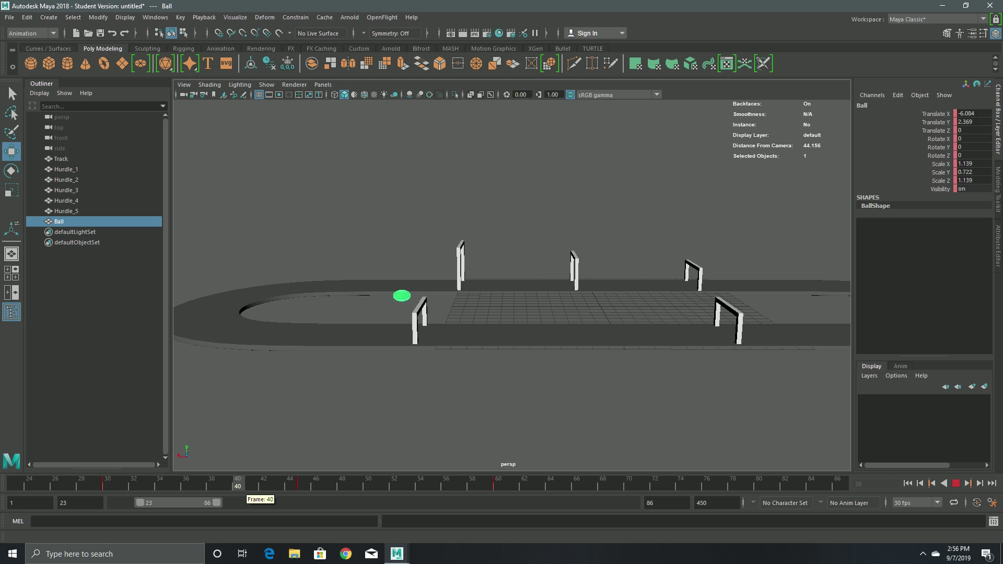
pyautogui.keyDown('alt'); pyautogui.moveTo(391, 334); pyautogui.dragTo(402, 298); pyautogui.keyUp('alt')
pyautogui.moveTo(286, 485)
pyautogui.mouseDown()
pyautogui.moveTo(215, 486)
pyautogui.moveTo(238, 486)
pyautogui.mouseUp()
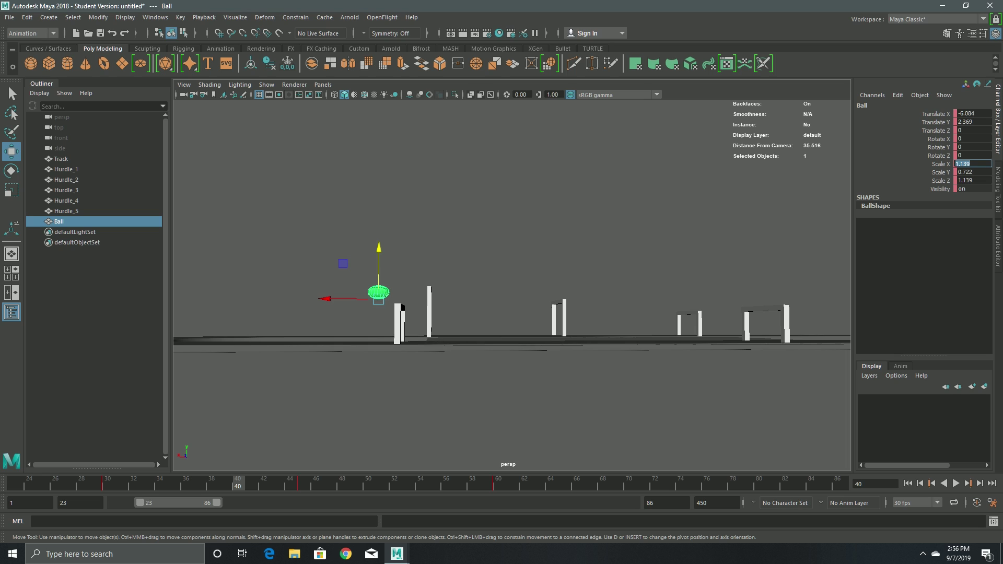
# - Set the ball's Scale X, Y and Z to 1 at frames 40 and 50 and key them
pyautogui.moveTo(972, 163); pyautogui.dragTo(972, 180)
pyautogui.write('1')
pyautogui.press('Return')
pyautogui.click(940, 171)
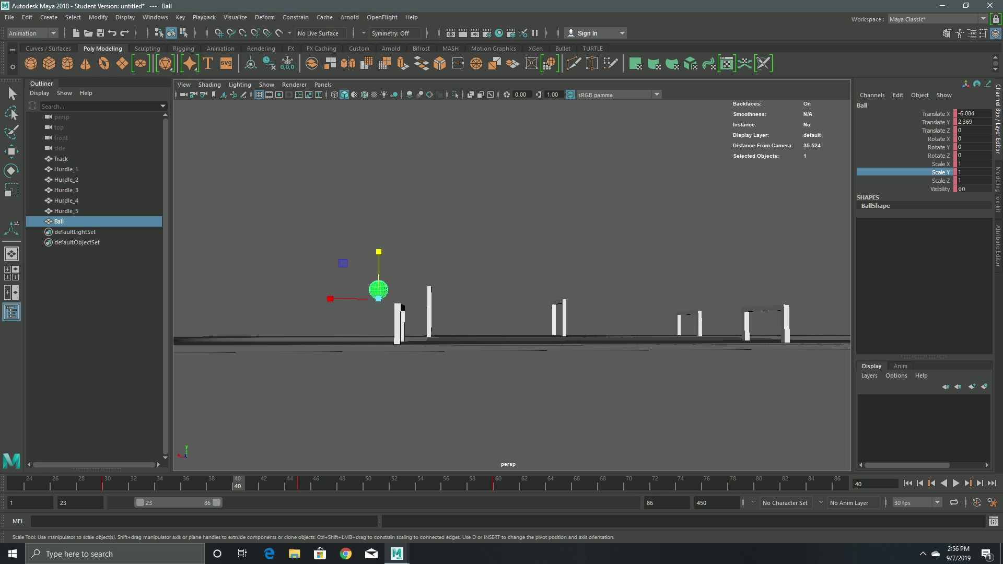
pyautogui.press('s')
pyautogui.press('r')
pyautogui.click(369, 485)
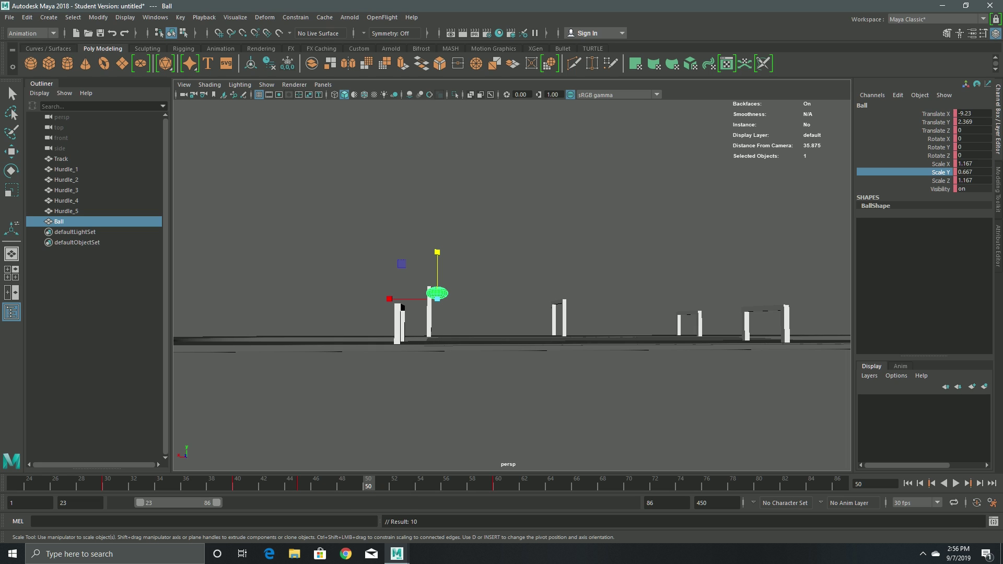
pyautogui.moveTo(971, 163); pyautogui.dragTo(970, 180)
pyautogui.press('Return')
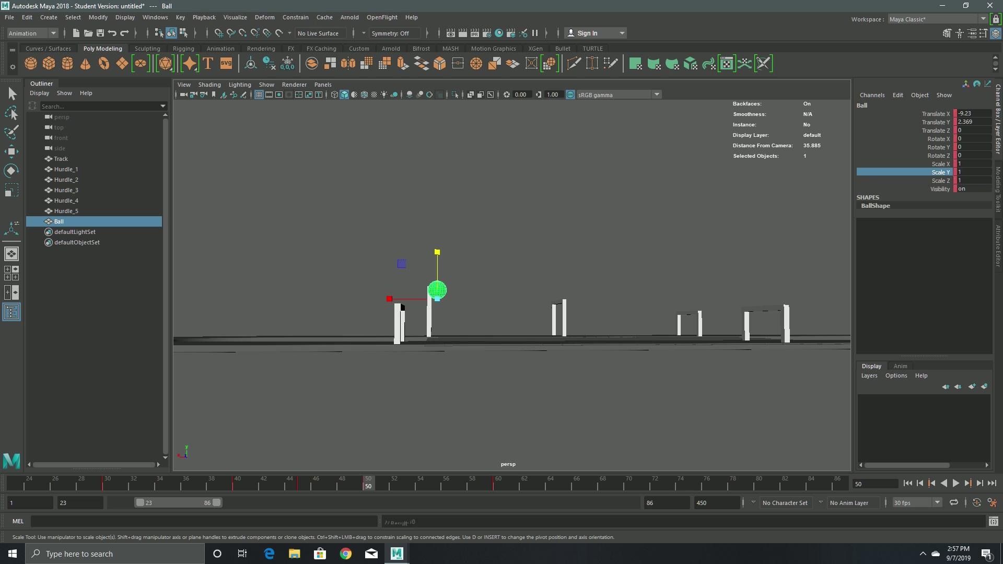
# - Set the ball's Scale X, Y and Z to 1 at frames 130 and 140, around the second hurdle jump
pyautogui.moveTo(181, 502); pyautogui.dragTo(272, 503)
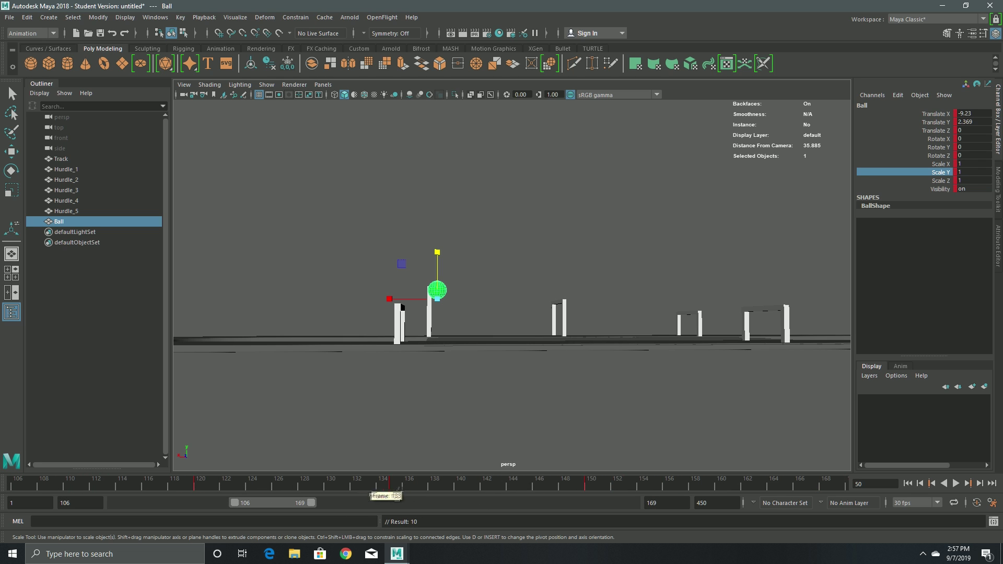
pyautogui.click(330, 485)
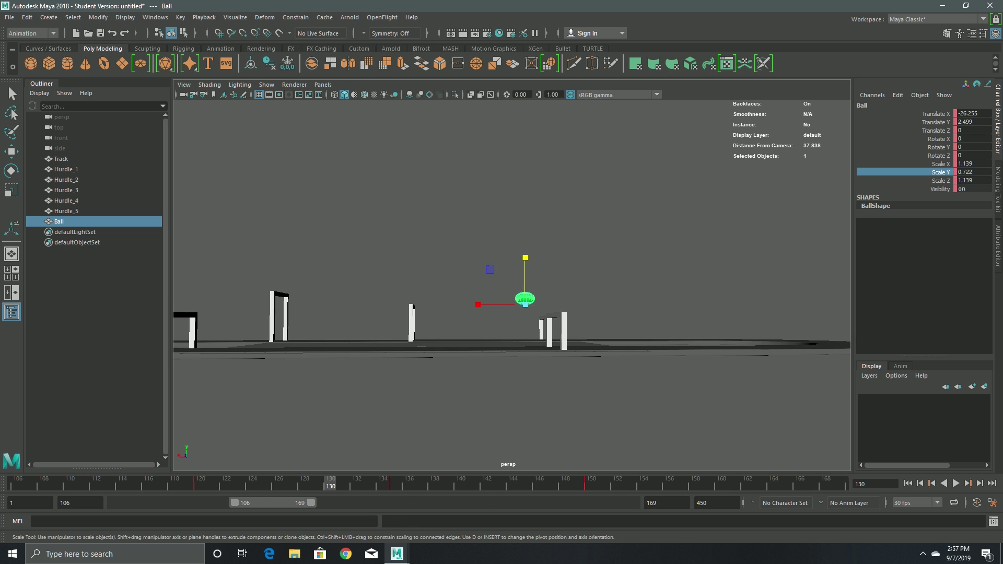
pyautogui.moveTo(971, 164); pyautogui.dragTo(972, 180)
pyautogui.write('14')
pyautogui.press('Return')
pyautogui.press('s')
pyautogui.click(460, 486)
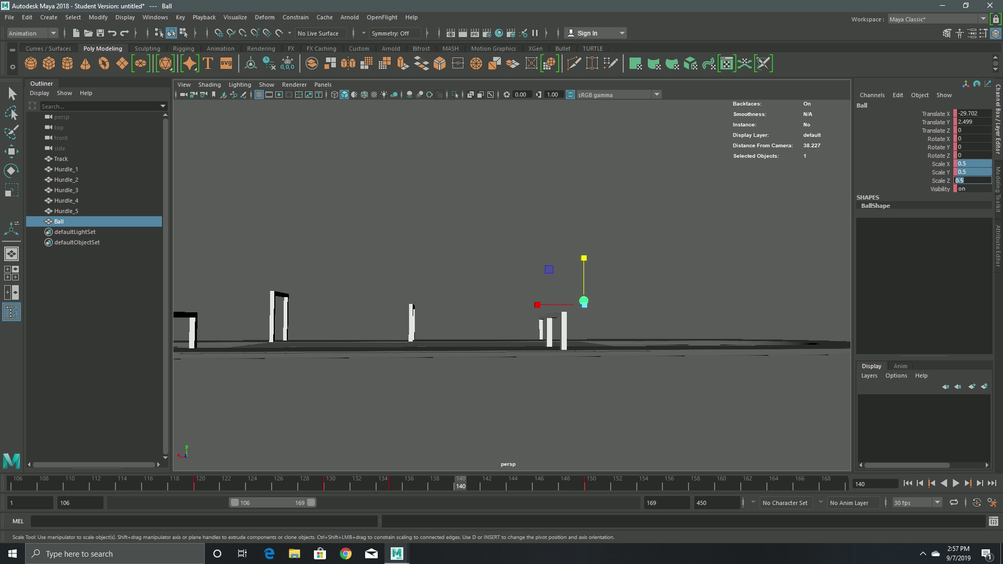
pyautogui.write('1')
pyautogui.press('Return')
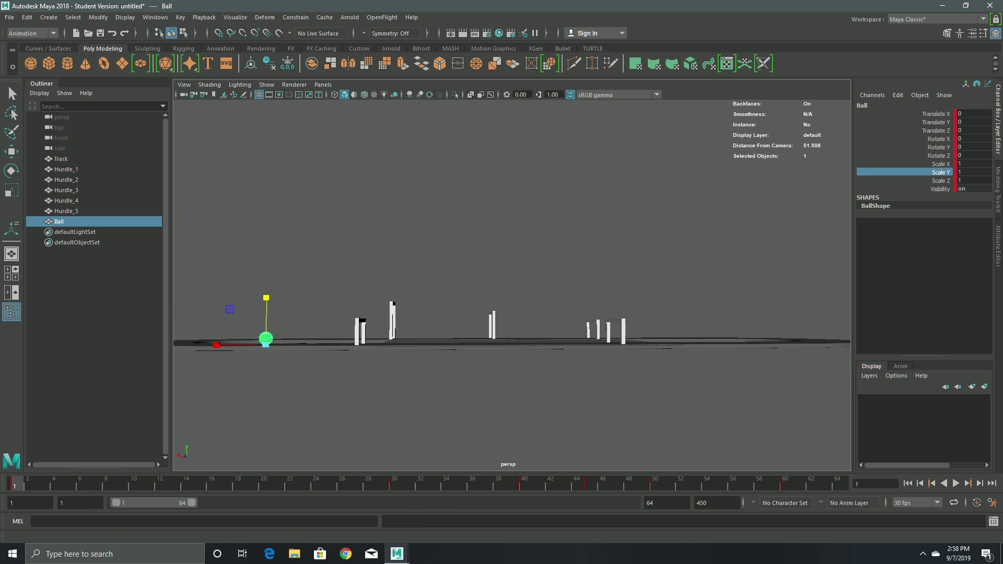
# - Play back the animation with the playback range extended to frames 1 to 450
pyautogui.click(956, 483)
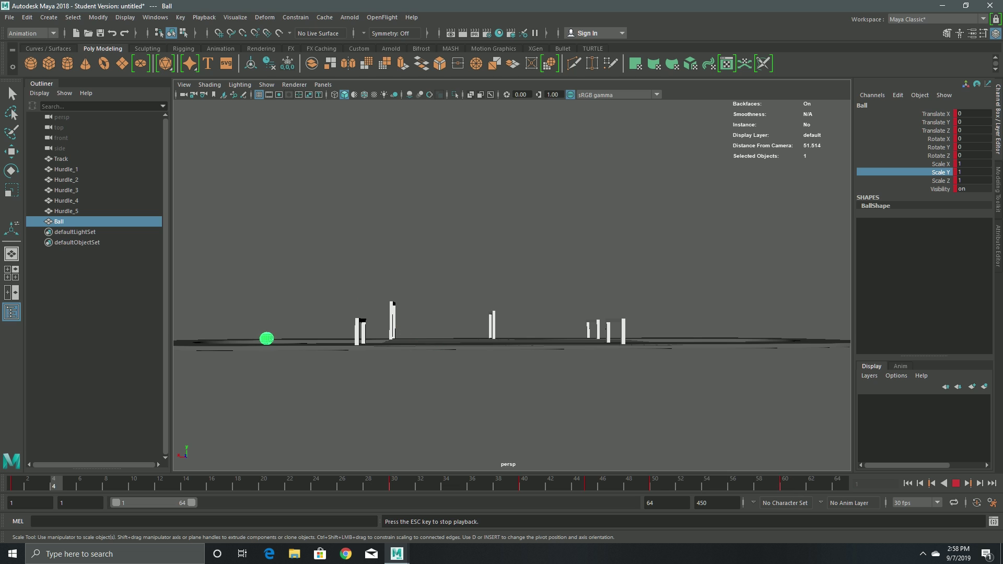
pyautogui.moveTo(191, 502); pyautogui.dragTo(631, 502)
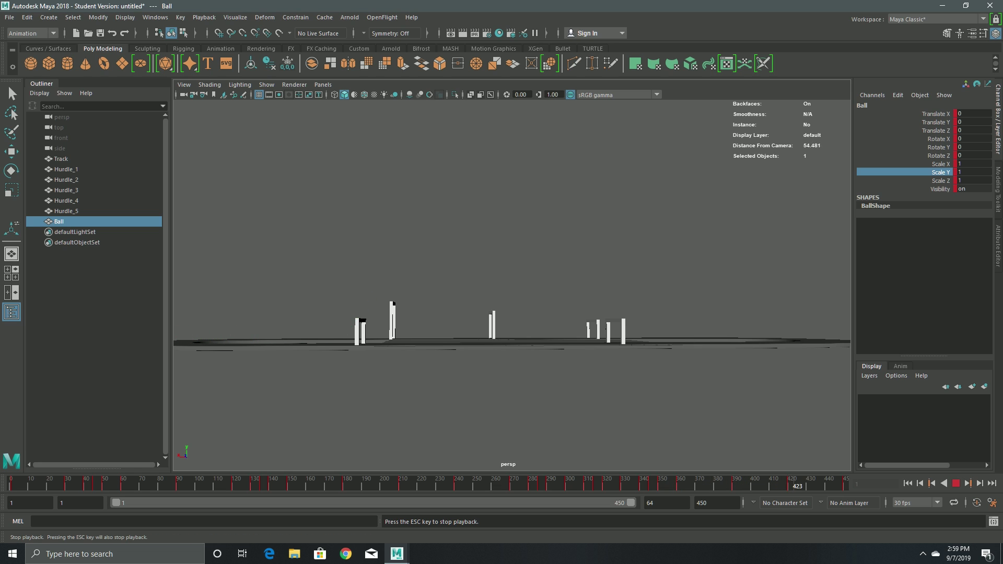
pyautogui.press('Escape')
pyautogui.press('r')
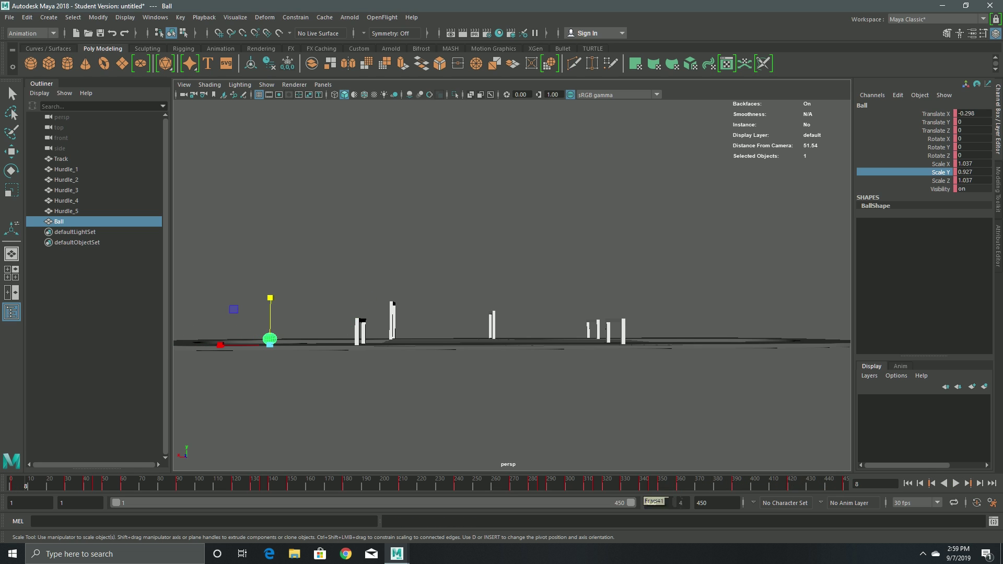
# - Scrub through the animation and examine the ball's squash before the first hurdle with the range narrowed to frames 25 to 120
pyautogui.moveTo(642, 485); pyautogui.dragTo(11, 484)
pyautogui.keyDown('alt'); pyautogui.moveTo(508, 282); pyautogui.dragTo(532, 311); pyautogui.keyUp('alt')
pyautogui.keyDown('alt'); pyautogui.moveTo(512, 292); pyautogui.dragTo(600, 272, button='middle'); pyautogui.keyUp('alt')
pyautogui.keyDown('alt'); pyautogui.moveTo(512, 286); pyautogui.dragTo(574, 285, button='right'); pyautogui.keyUp('alt')
pyautogui.keyDown('alt'); pyautogui.moveTo(543, 295); pyautogui.dragTo(512, 285); pyautogui.keyUp('alt')
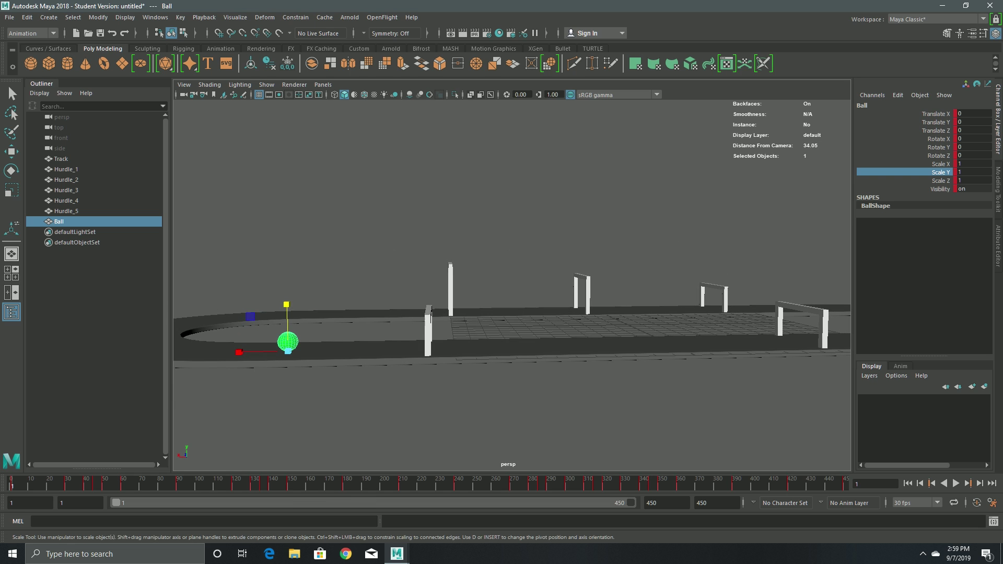
pyautogui.moveTo(631, 503); pyautogui.dragTo(251, 503)
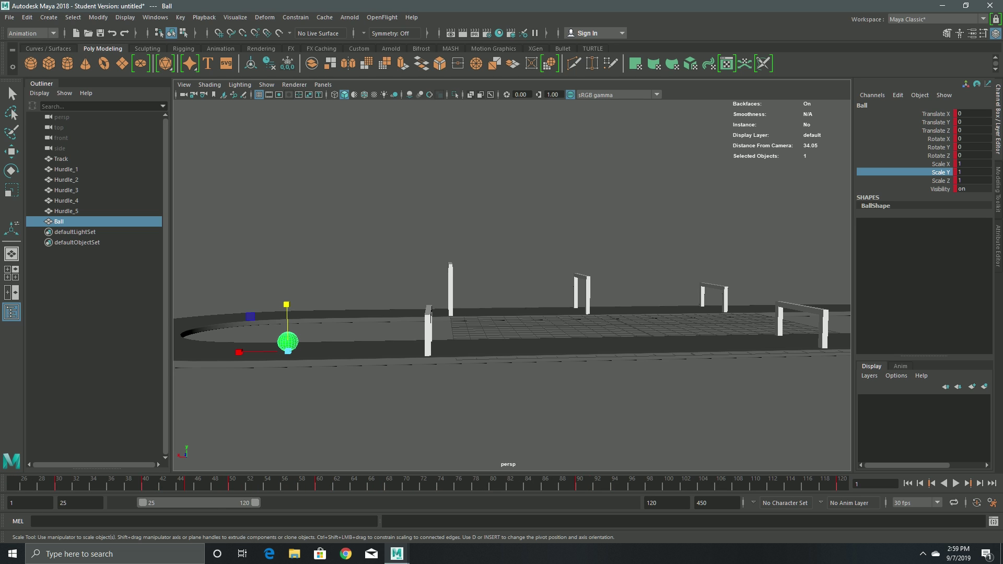
pyautogui.moveTo(145, 487); pyautogui.dragTo(24, 486)
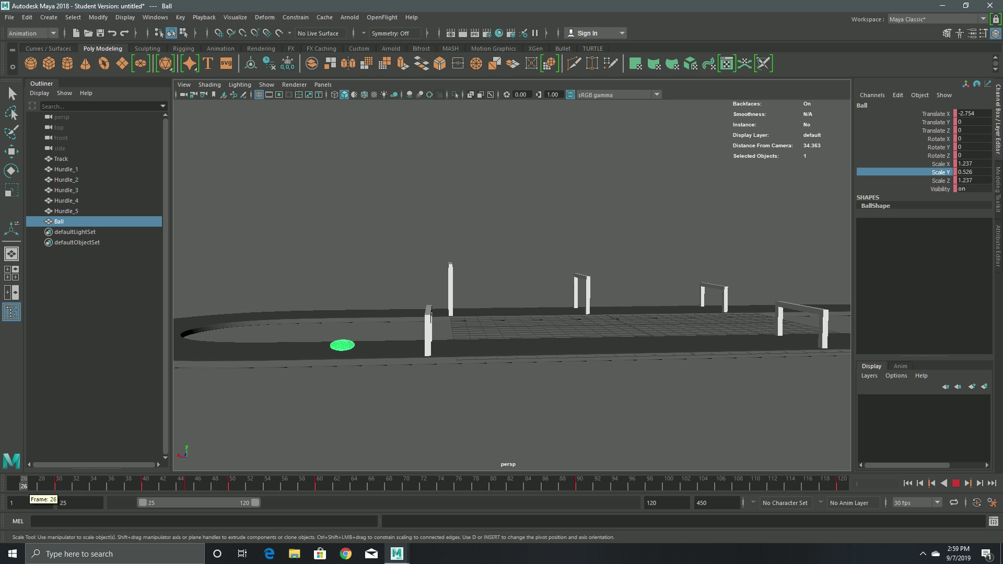
# - Set the ball's Scale X, Y and Z to 1 at frame 25 and key them
pyautogui.moveTo(235, 503); pyautogui.dragTo(211, 502)
pyautogui.hotkey('alt', 'v')
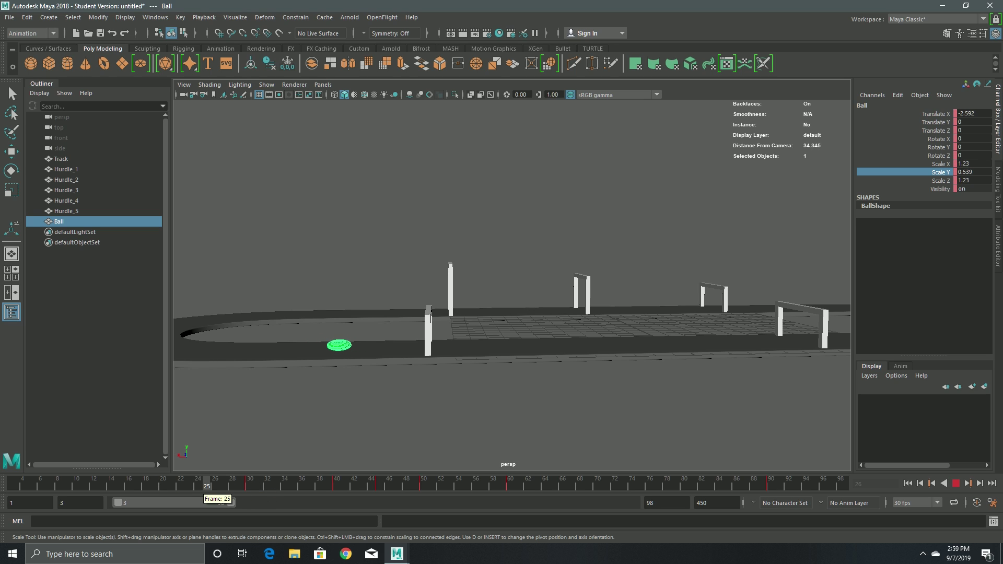
pyautogui.hotkey('alt', 'v')
pyautogui.click(972, 164)
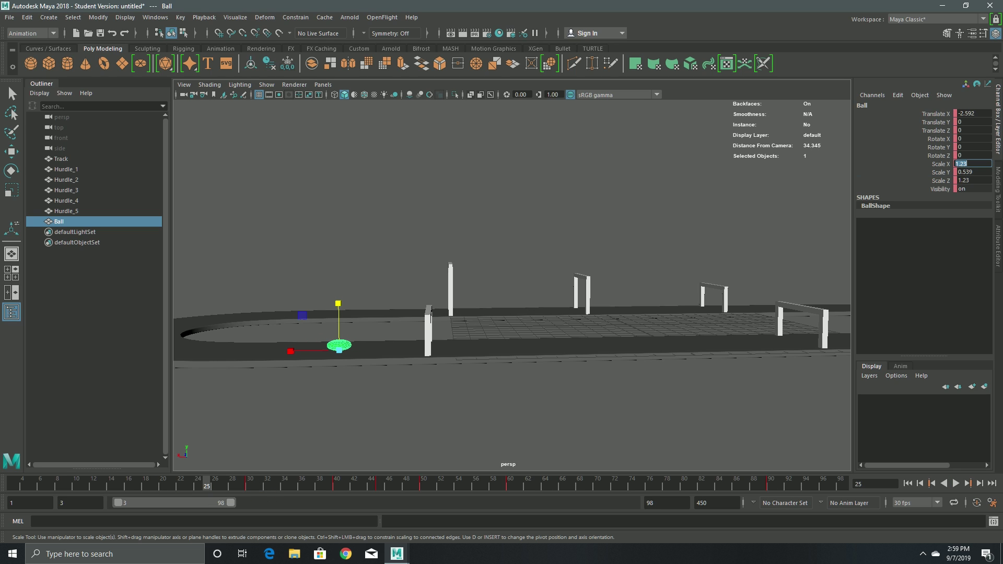
pyautogui.keyDown('shift'); pyautogui.click(972, 181); pyautogui.keyUp('shift')
pyautogui.write('1')
pyautogui.press('Return')
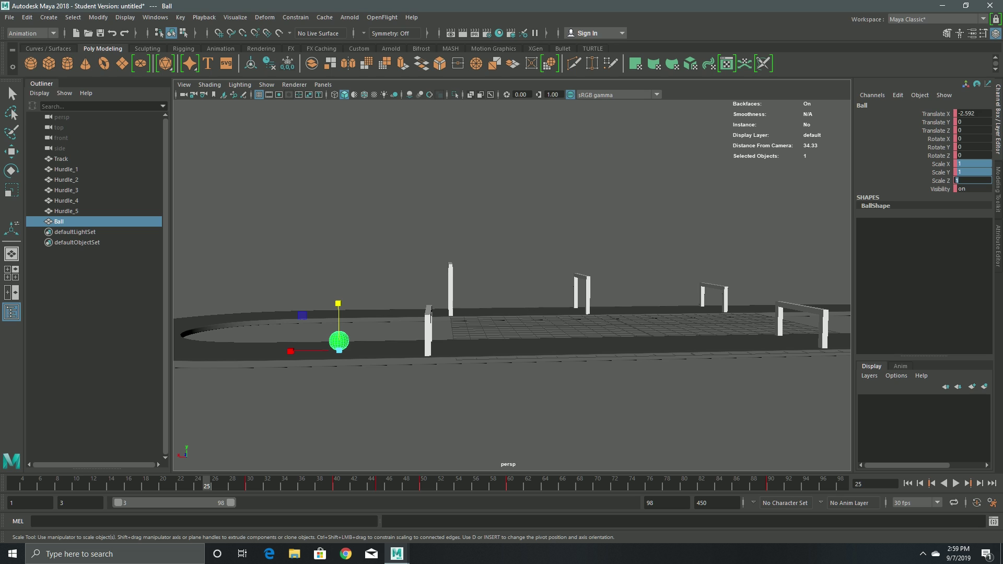
pyautogui.click(940, 181)
pyautogui.press('s')
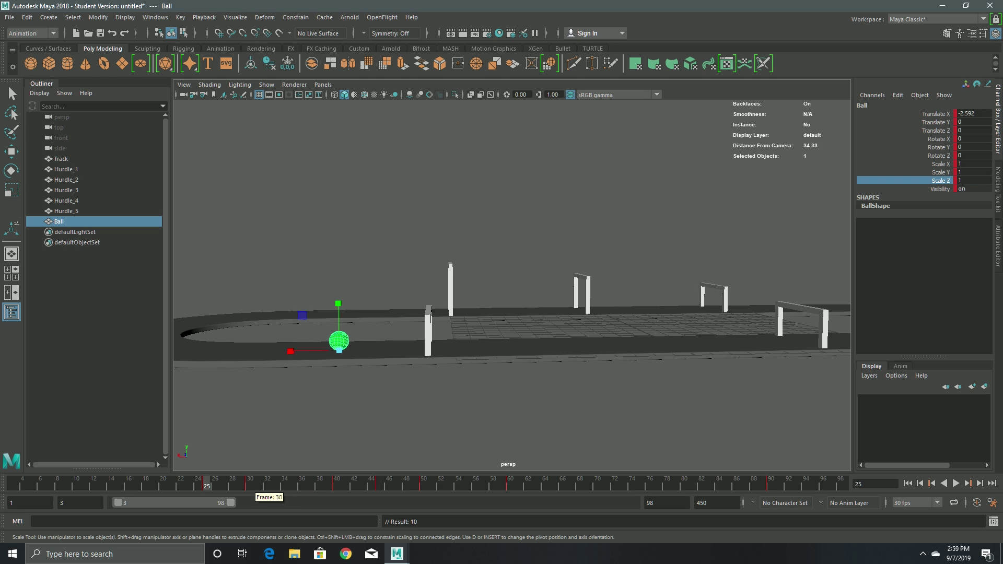
# - Set the ball's Scale X, Y and Z to 1 at frame 65 and key them
pyautogui.hotkey('alt', 'v')
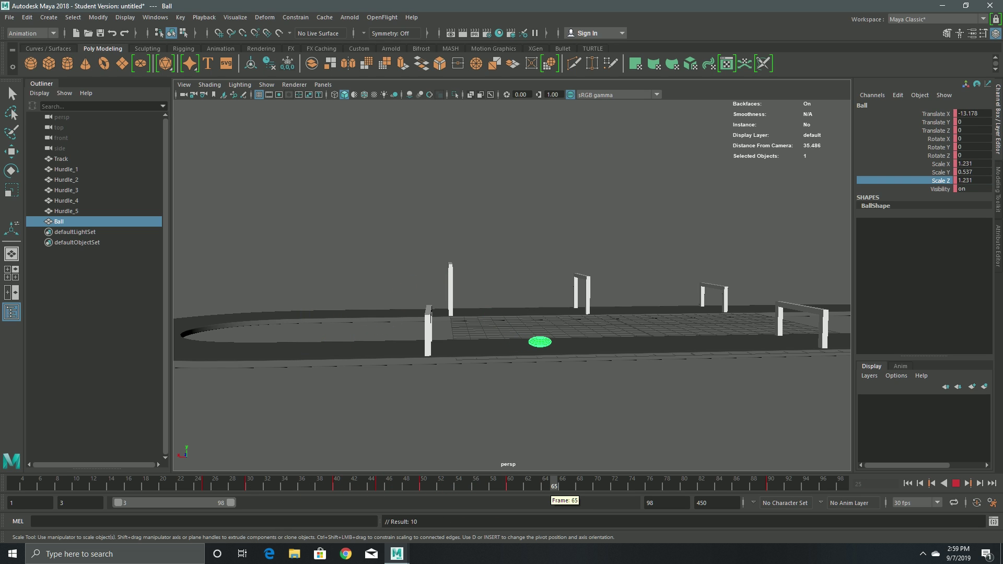
pyautogui.moveTo(973, 164); pyautogui.dragTo(972, 181)
pyautogui.write('1')
pyautogui.press('Return')
pyautogui.click(940, 172)
pyautogui.write('s')
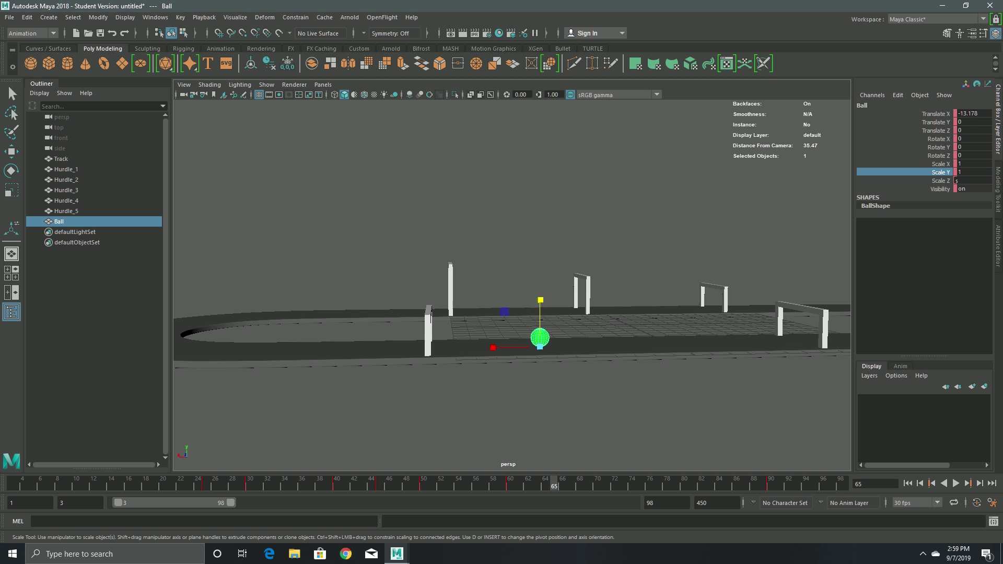
pyautogui.click(940, 181)
pyautogui.click(940, 164)
pyautogui.press('w')
pyautogui.press('s')
# - Play back the animation over frames 1 to 450 and return to frame 1
pyautogui.moveTo(174, 502); pyautogui.dragTo(208, 502)
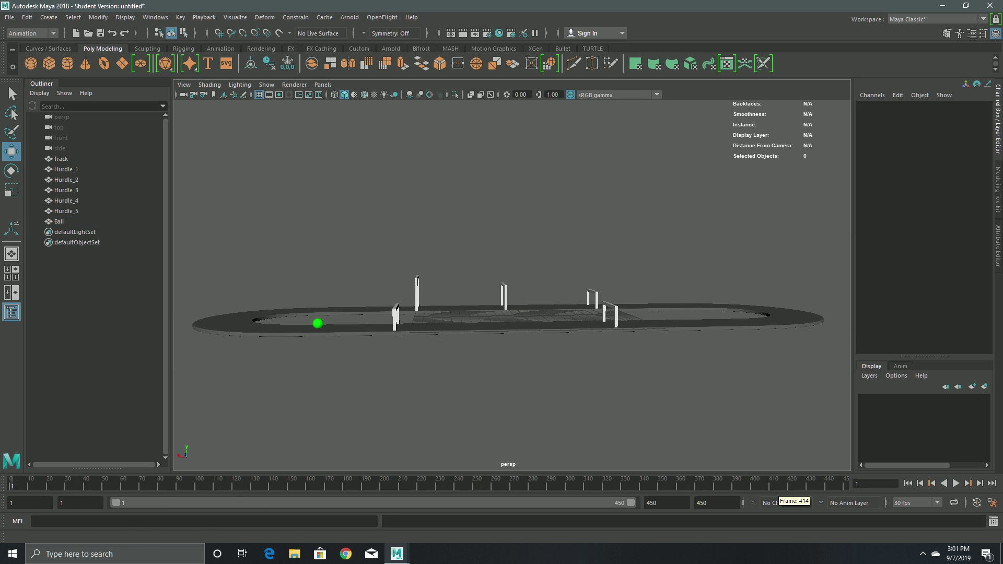
pyautogui.hotkey('alt', 'v')
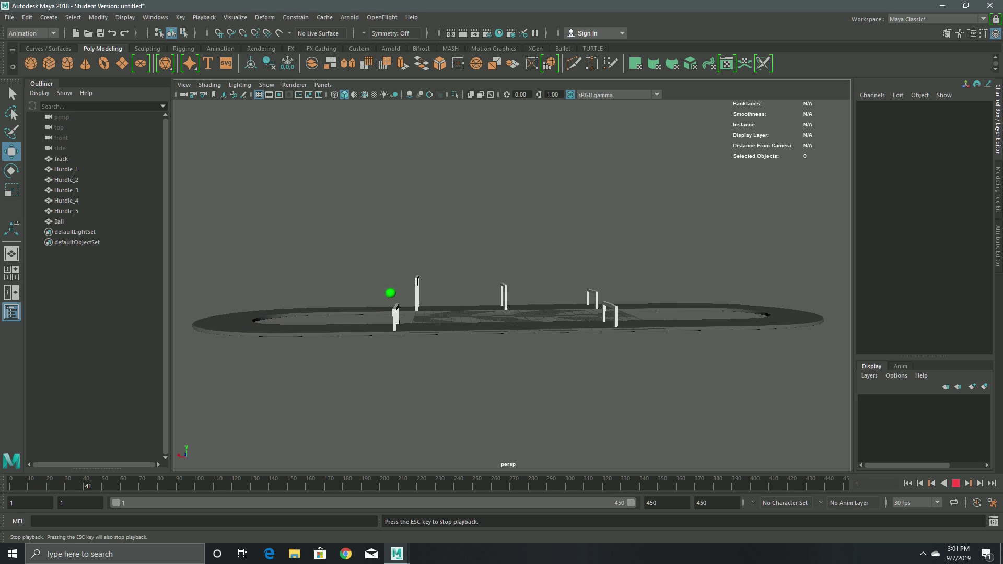
pyautogui.click(956, 483)
pyautogui.moveTo(198, 486); pyautogui.dragTo(12, 483)
# - Select the ball, narrow the playback range to frames 1 to 121 and go to frame 35, before the first hurdle
pyautogui.scroll(2, 397, 313)
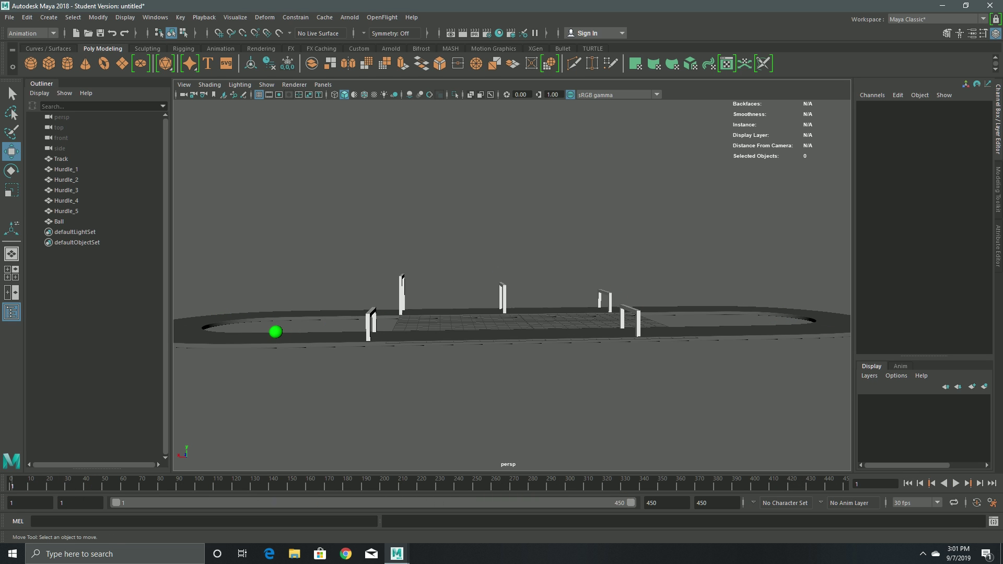
pyautogui.keyDown('alt'); pyautogui.moveTo(397, 313); pyautogui.dragTo(428, 292); pyautogui.keyUp('alt')
pyautogui.scroll(-2, 627, 329)
pyautogui.scroll(3, 408, 292)
pyautogui.keyDown('alt'); pyautogui.moveTo(428, 303); pyautogui.dragTo(477, 294, button='middle'); pyautogui.keyUp('alt')
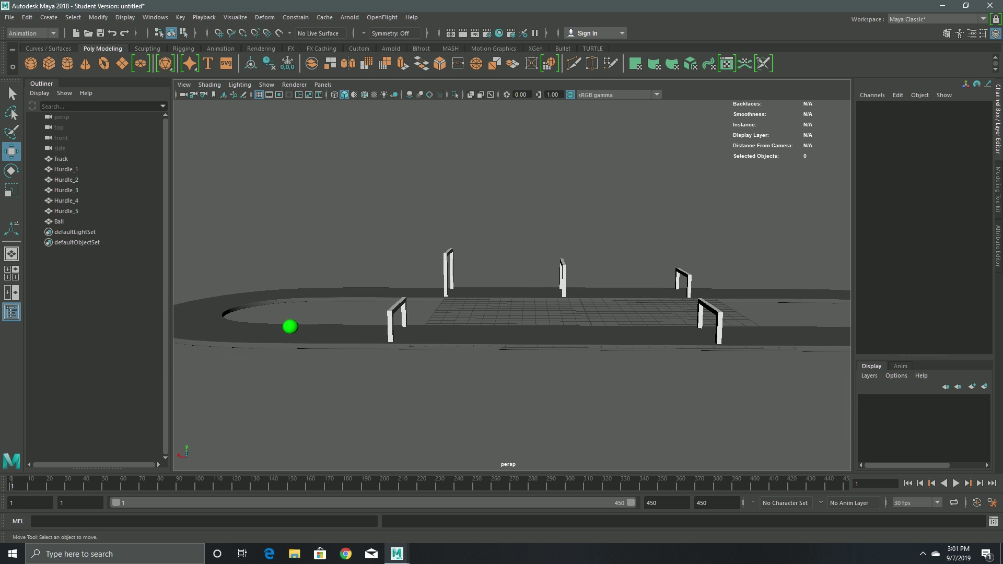
pyautogui.click(290, 327)
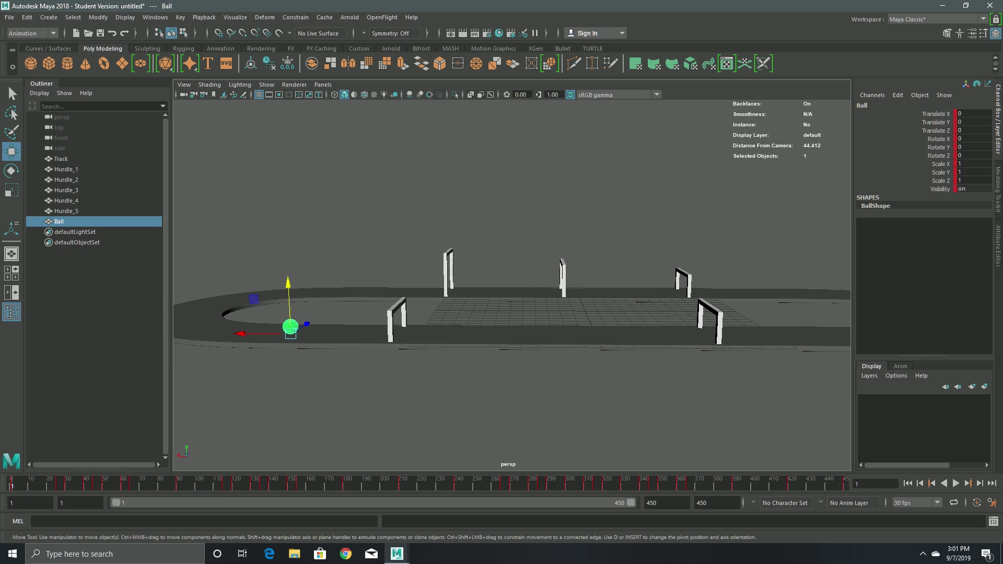
pyautogui.moveTo(630, 503); pyautogui.dragTo(256, 502)
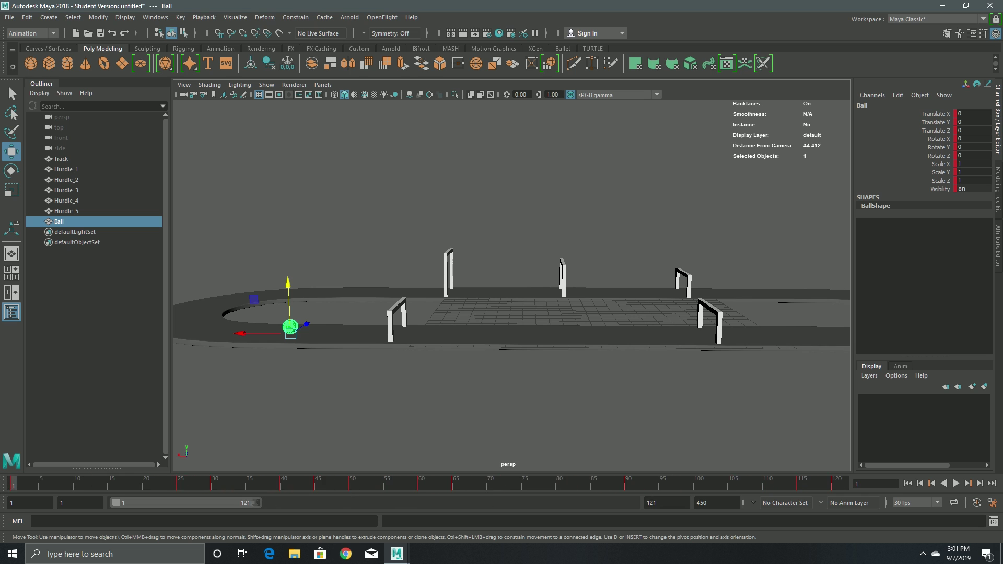
pyautogui.moveTo(142, 483); pyautogui.dragTo(180, 483)
pyautogui.scroll(4, 319, 277)
pyautogui.keyDown('alt'); pyautogui.moveTo(320, 266); pyautogui.dragTo(456, 235, button='middle'); pyautogui.keyUp('alt')
pyautogui.moveTo(292, 484); pyautogui.dragTo(250, 487)
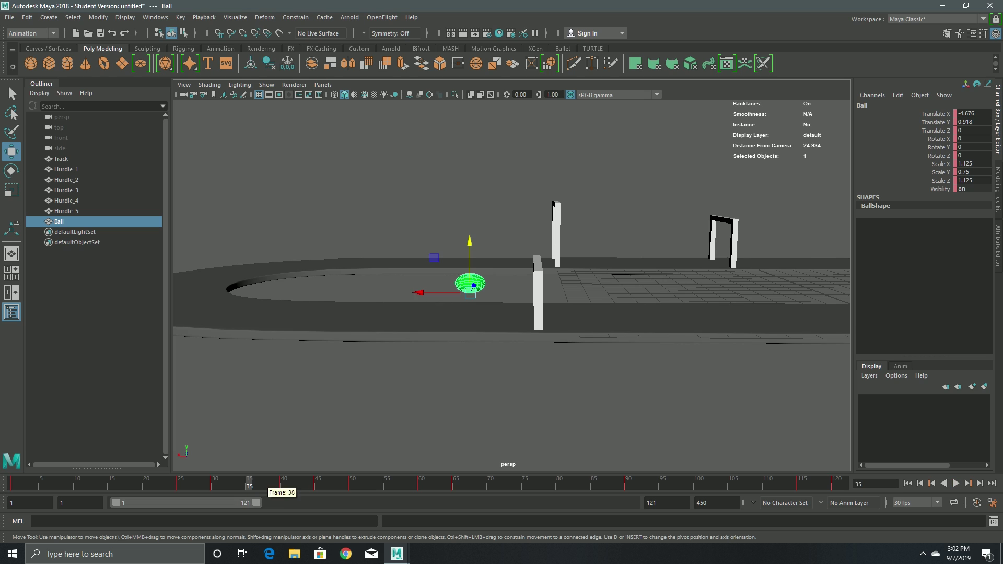
# - Stretch the ball vertically at frame 35 by trying Scale Y 2 and settling on 1.5
pyautogui.click(965, 171)
pyautogui.write('2')
pyautogui.press('Return')
pyautogui.moveTo(590, 292)
pyautogui.keyDown('alt'); pyautogui.mouseDown()
pyautogui.moveTo(517, 321)
pyautogui.moveTo(627, 287)
pyautogui.moveTo(609, 295)
pyautogui.mouseUp(); pyautogui.keyUp('alt')
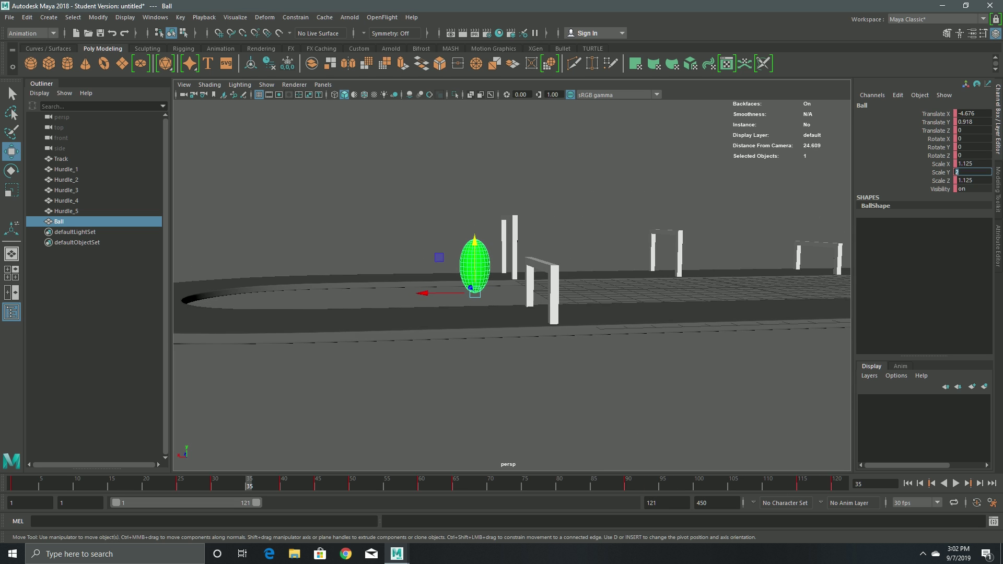
pyautogui.write('1.5')
pyautogui.press('Return')
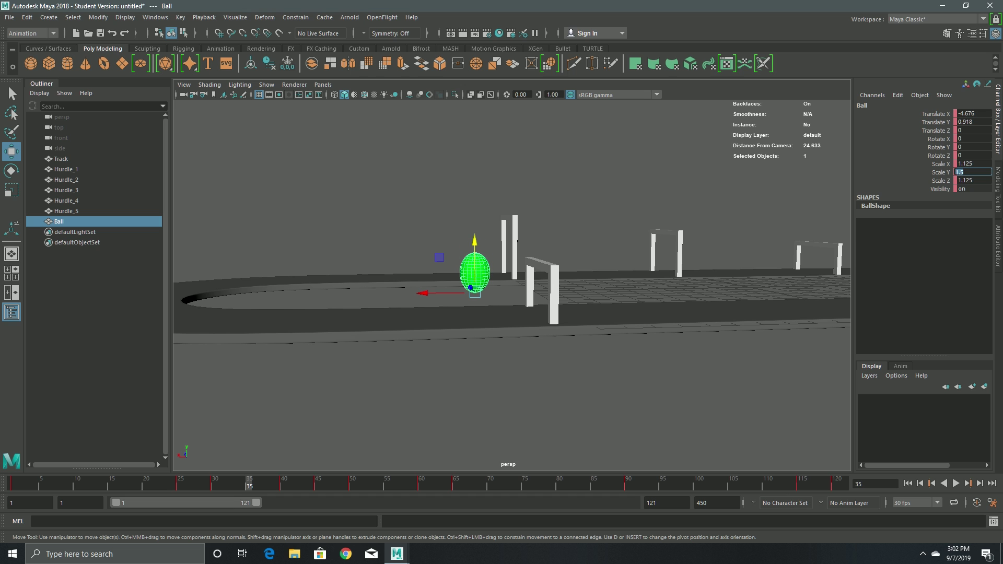
# - Try 0.25 for the ball's Scale X and Scale Z at frame 35 and inspect the stretched shape
pyautogui.write('.125')
pyautogui.click(982, 180)
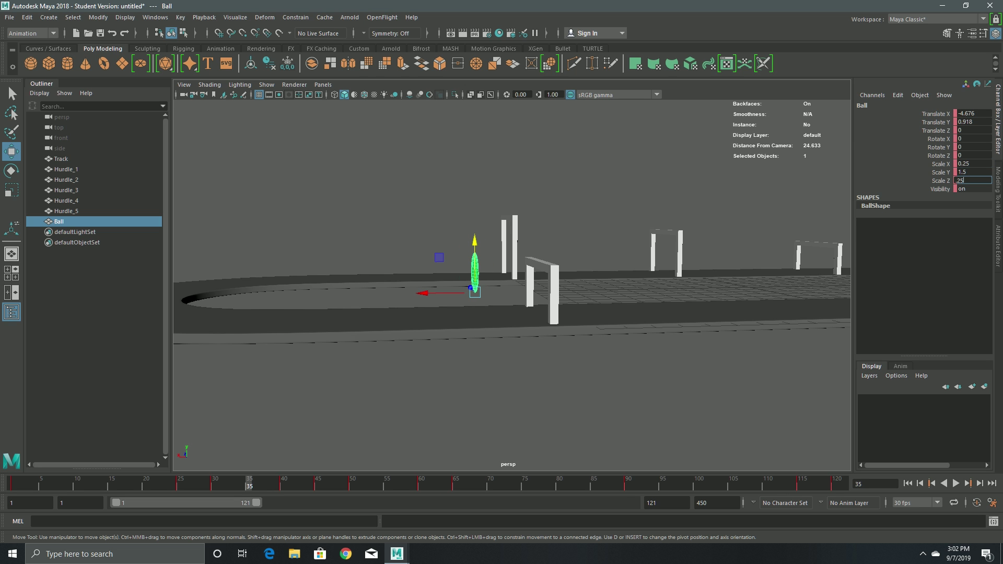
pyautogui.click(616, 204)
pyautogui.keyDown('alt'); pyautogui.moveTo(616, 203); pyautogui.dragTo(731, 225); pyautogui.keyUp('alt')
pyautogui.click(531, 283)
pyautogui.keyDown('alt'); pyautogui.moveTo(531, 283); pyautogui.dragTo(428, 273); pyautogui.keyUp('alt')
# - Set the ball's Scale X and Scale Z to 0.75 and key the stretched pose at frame 35
pyautogui.click(971, 172)
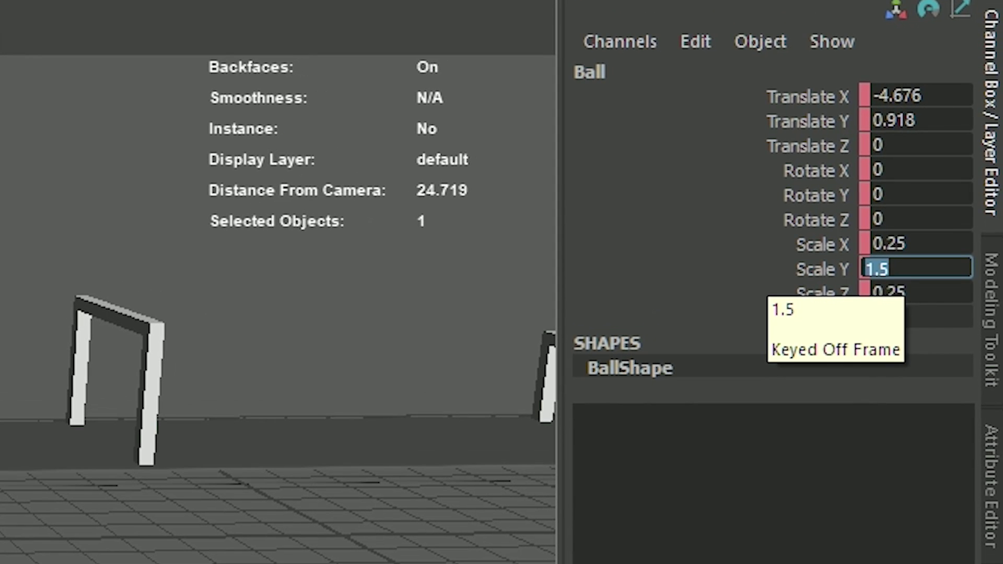
pyautogui.click(883, 243)
pyautogui.write('1.25')
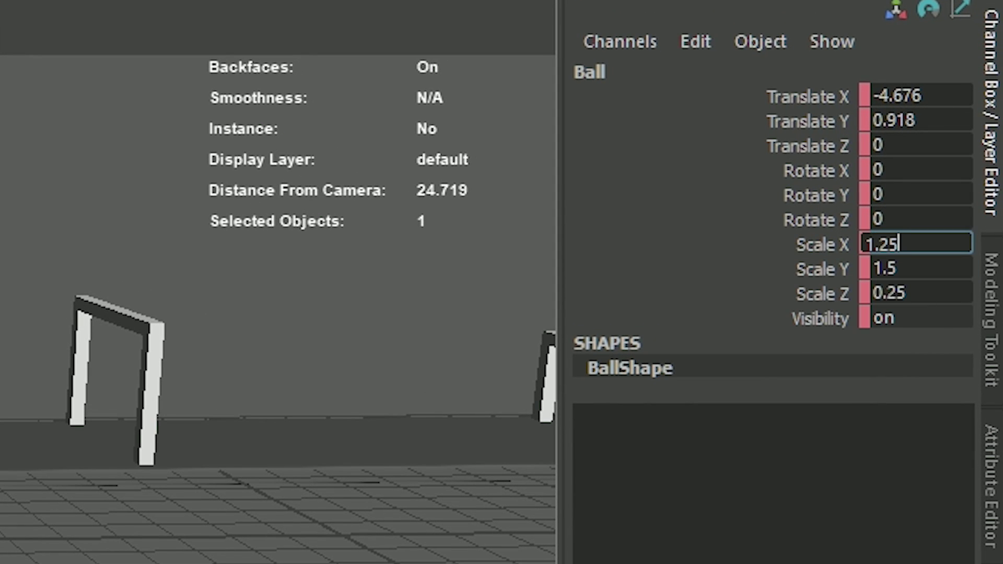
pyautogui.press('Return')
pyautogui.write('.75')
pyautogui.press('Return')
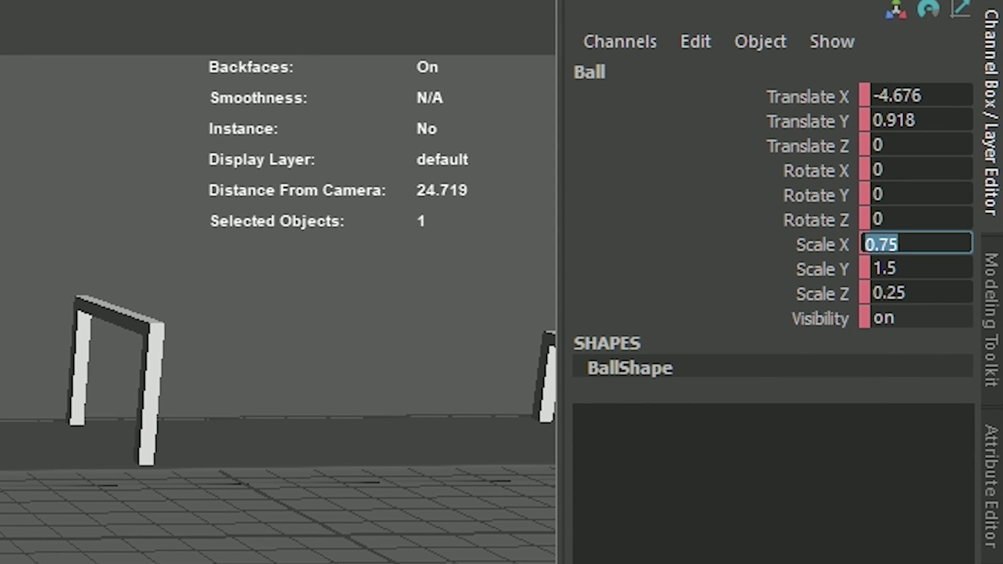
pyautogui.click(888, 293)
pyautogui.write('.75')
pyautogui.press('Return')
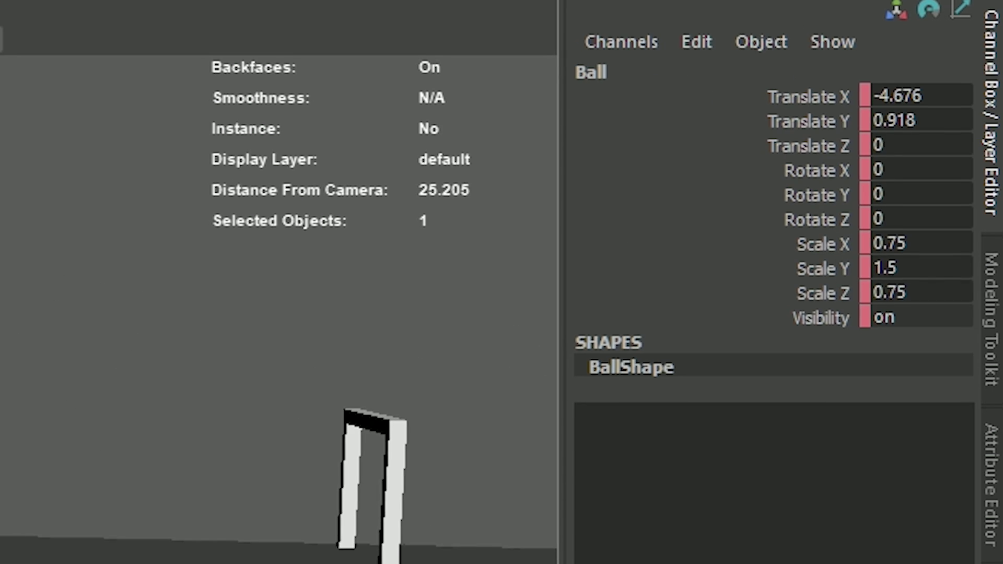
pyautogui.keyDown('alt'); pyautogui.moveTo(261, 313); pyautogui.dragTo(350, 337); pyautogui.keyUp('alt')
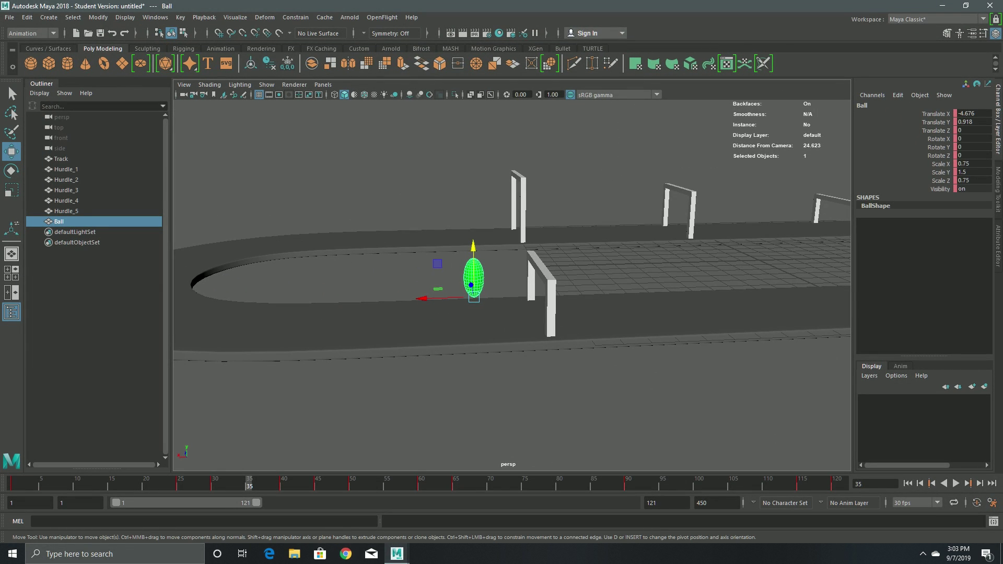
pyautogui.click(940, 180)
pyautogui.press('r')
pyautogui.press('s')
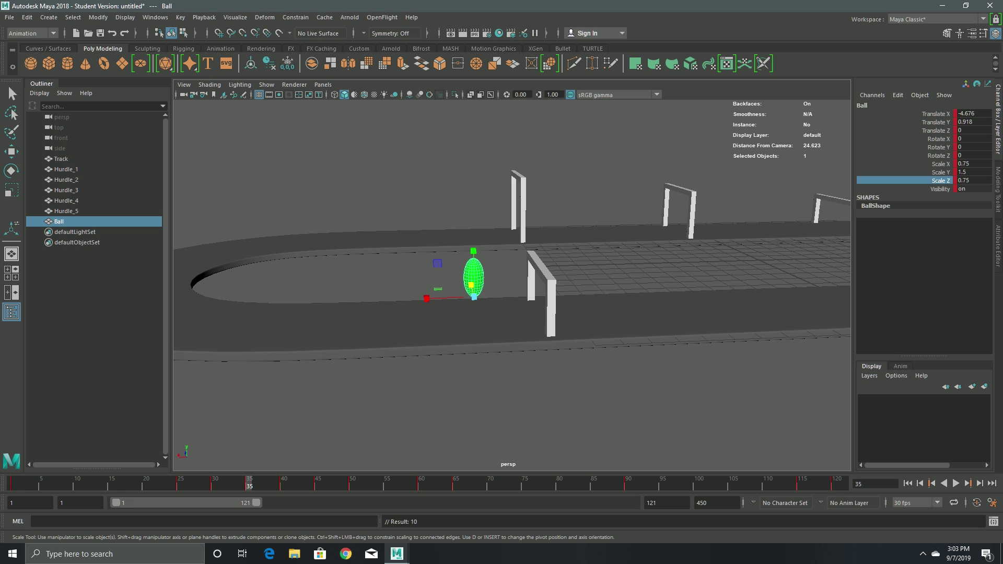
# - At frame 55, set the ball's Scale Y to 1.5 and Scale X and Z to 0.75, and key the stretch
pyautogui.moveTo(281, 484); pyautogui.dragTo(385, 483)
pyautogui.keyDown('alt'); pyautogui.moveTo(512, 293); pyautogui.dragTo(504, 261); pyautogui.keyUp('alt')
pyautogui.moveTo(405, 483); pyautogui.dragTo(385, 483)
pyautogui.click(972, 172)
pyautogui.write('1.5')
pyautogui.click(971, 163)
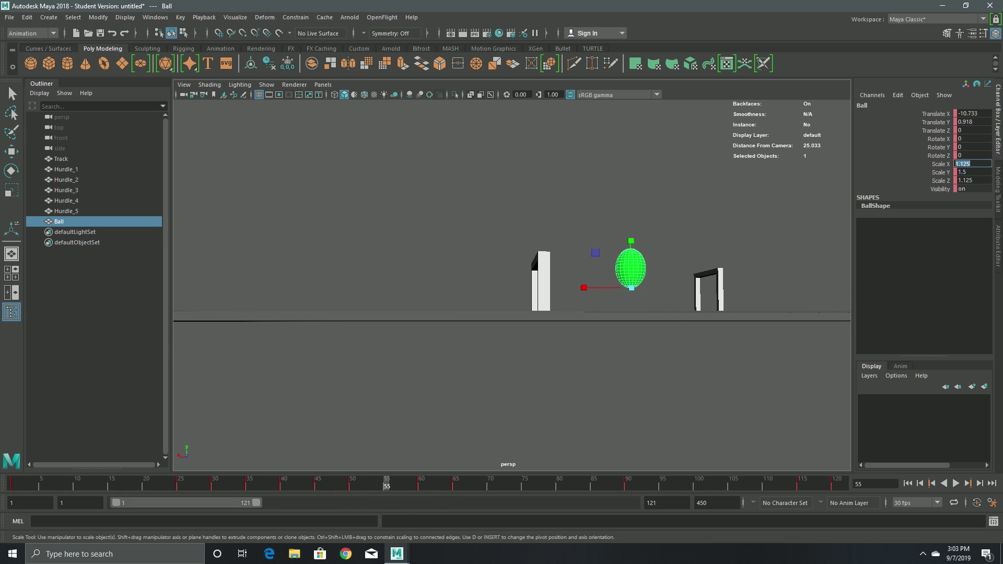
pyautogui.write('0.75')
pyautogui.click(972, 180)
pyautogui.write('0.75')
pyautogui.press('Return')
pyautogui.press('w')
pyautogui.press('r')
pyautogui.press('s')
pyautogui.press('w')
pyautogui.click(522, 376)
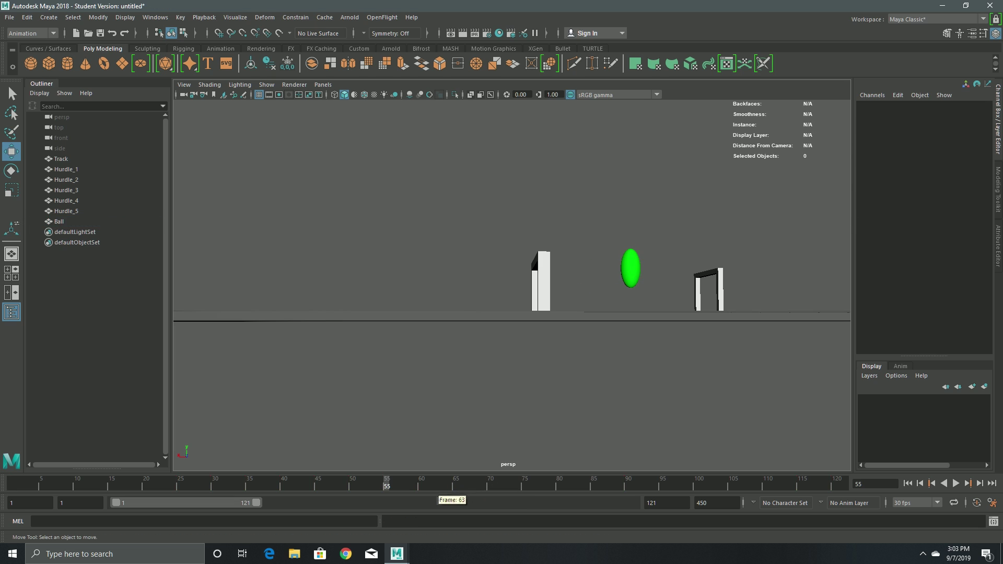
# - Shift the playback range to the second hurdle's frames, select the ball and scrub through its motion there
pyautogui.moveTo(209, 502); pyautogui.dragTo(244, 502)
pyautogui.click(631, 268)
pyautogui.moveTo(455, 486); pyautogui.dragTo(428, 485)
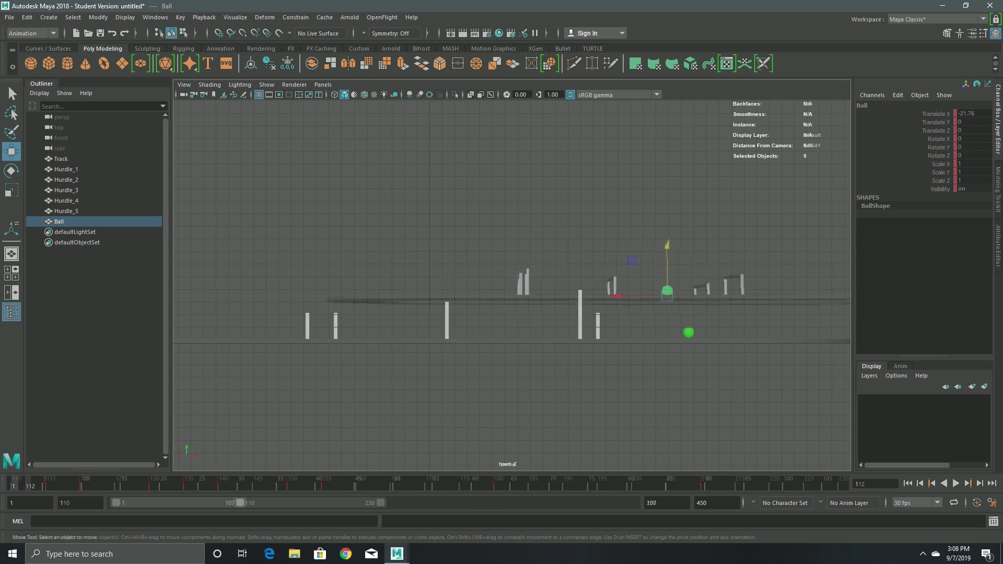
# - Play back the animation in the front view with the playback range extended to frames 1 to 450
pyautogui.click(967, 483)
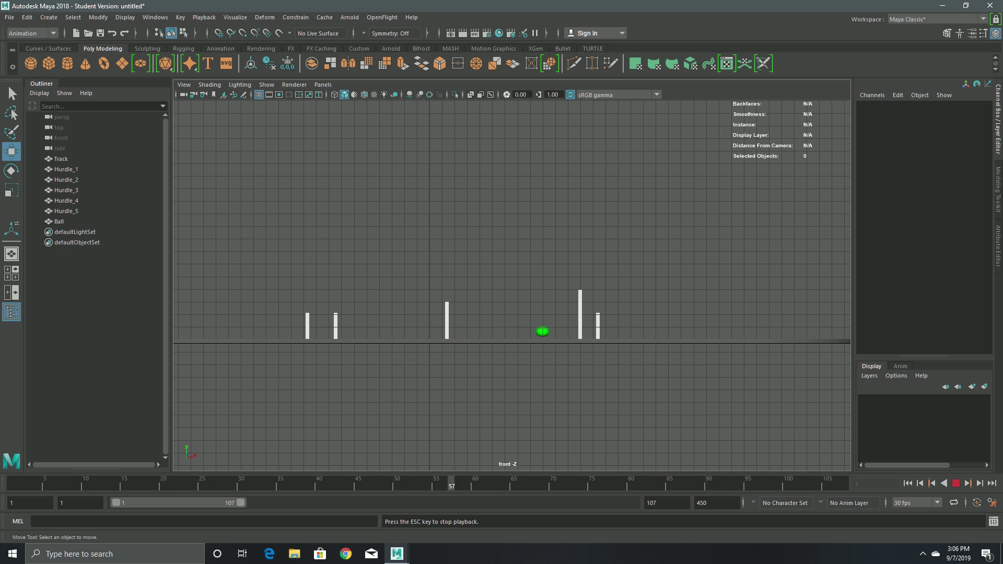
pyautogui.moveTo(240, 502); pyautogui.dragTo(630, 503)
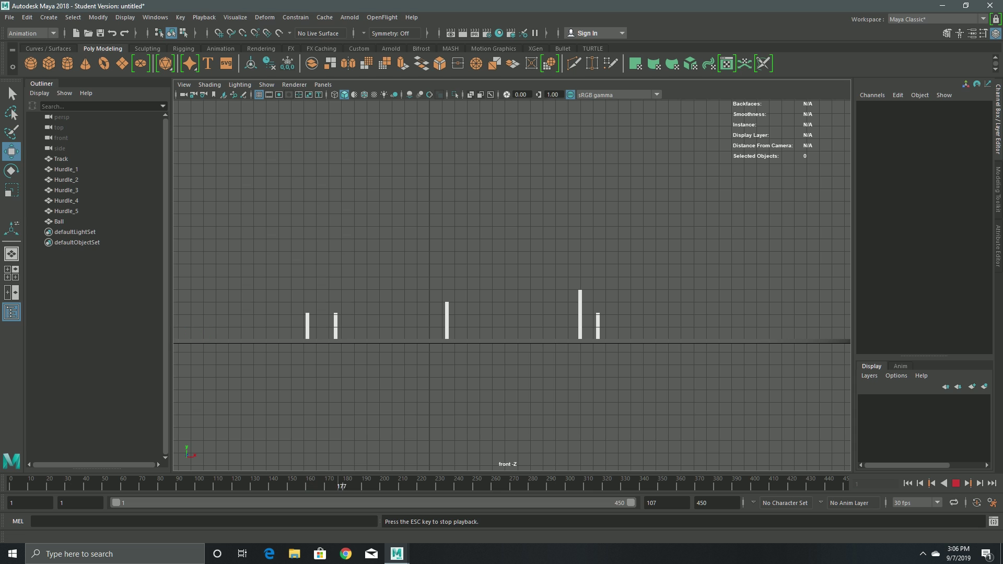
pyautogui.scroll(-3, 512, 286)
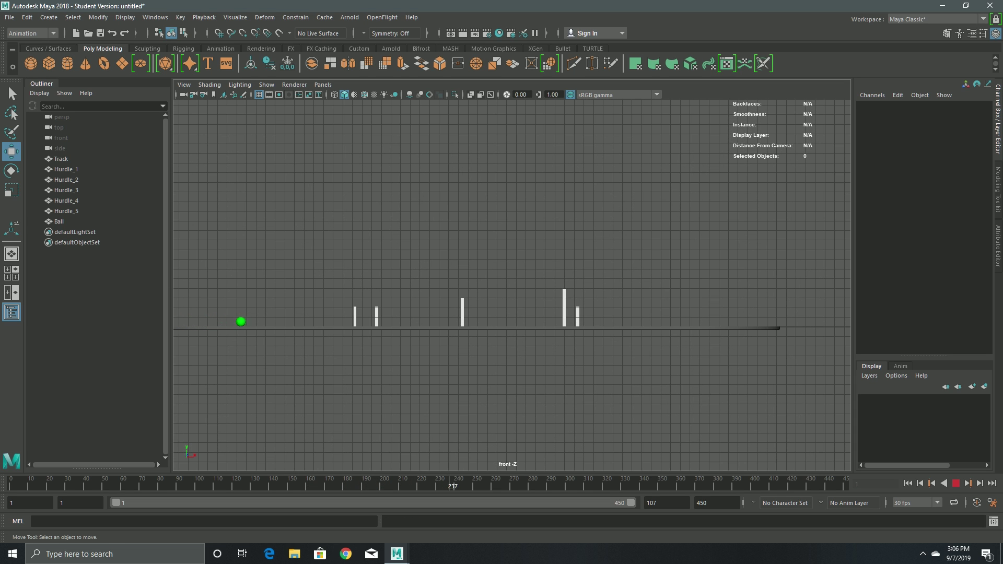
pyautogui.keyDown('alt'); pyautogui.moveTo(512, 285); pyautogui.dragTo(552, 288, button='middle'); pyautogui.keyUp('alt')
pyautogui.scroll(2, 512, 286)
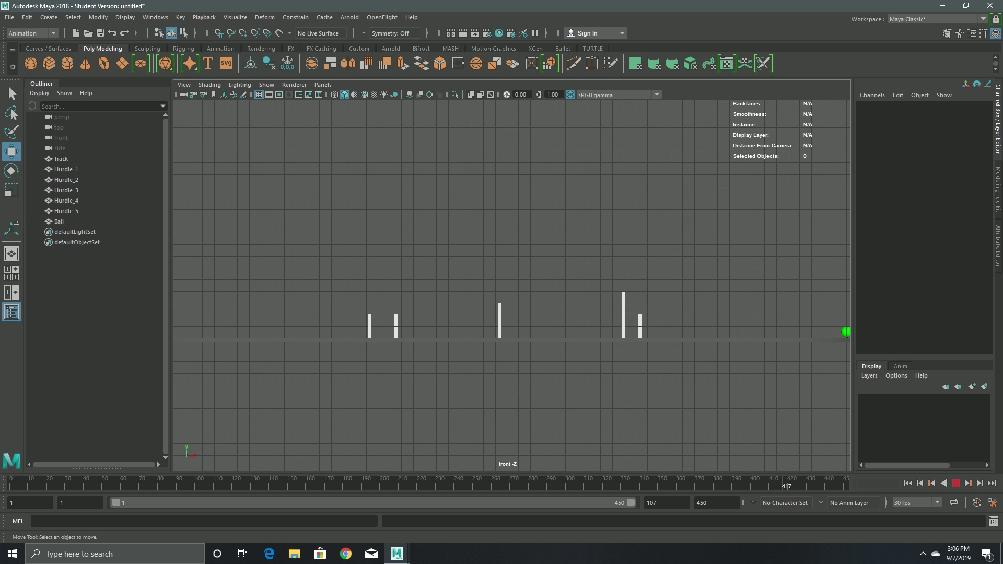
pyautogui.click(956, 483)
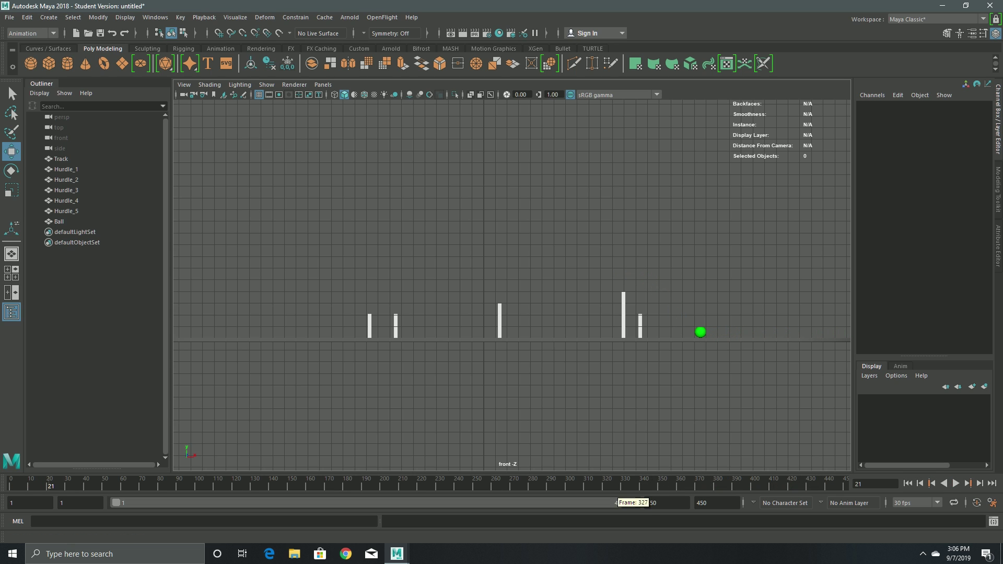
# - Return to frame 1 and select the ball in the perspective view with the track in sight
pyautogui.moveTo(606, 485); pyautogui.dragTo(11, 503)
pyautogui.press('space')
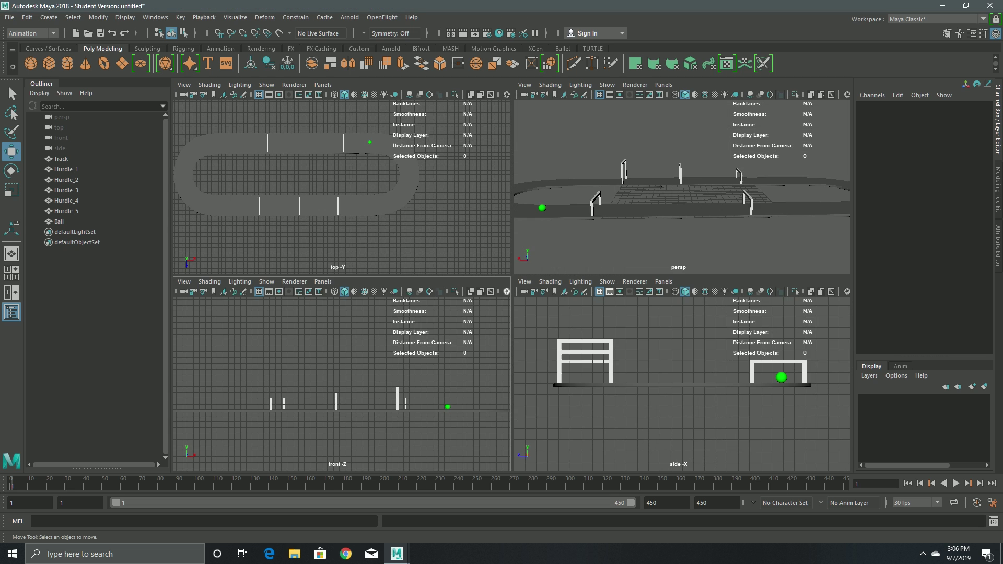
pyautogui.press('space')
pyautogui.scroll(-3, 508, 285)
pyautogui.keyDown('alt'); pyautogui.moveTo(509, 285); pyautogui.dragTo(585, 308); pyautogui.keyUp('alt')
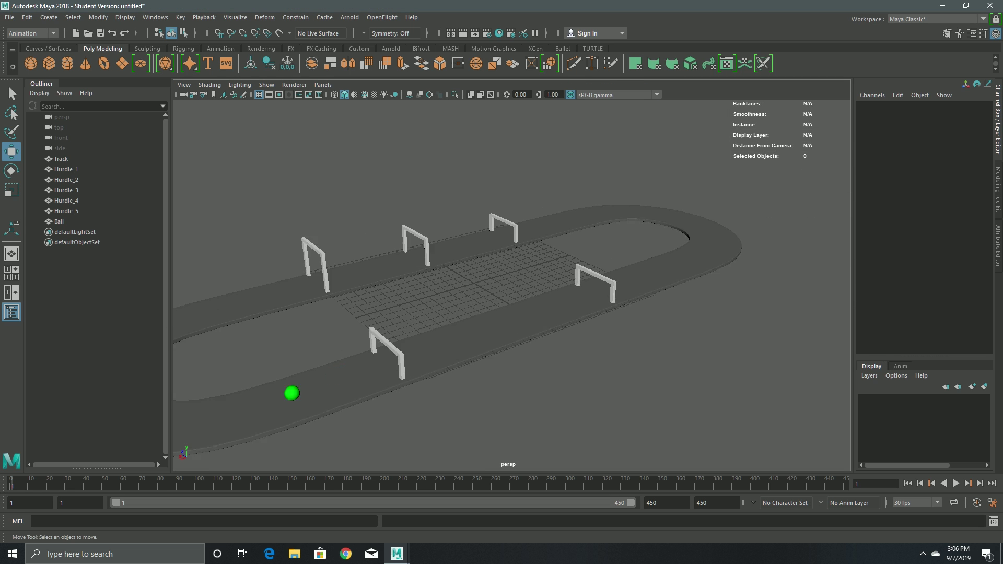
pyautogui.keyDown('alt'); pyautogui.moveTo(509, 284); pyautogui.dragTo(622, 252, button='middle'); pyautogui.keyUp('alt')
pyautogui.keyDown('alt'); pyautogui.moveTo(509, 285); pyautogui.dragTo(486, 265); pyautogui.keyUp('alt')
pyautogui.click(376, 355)
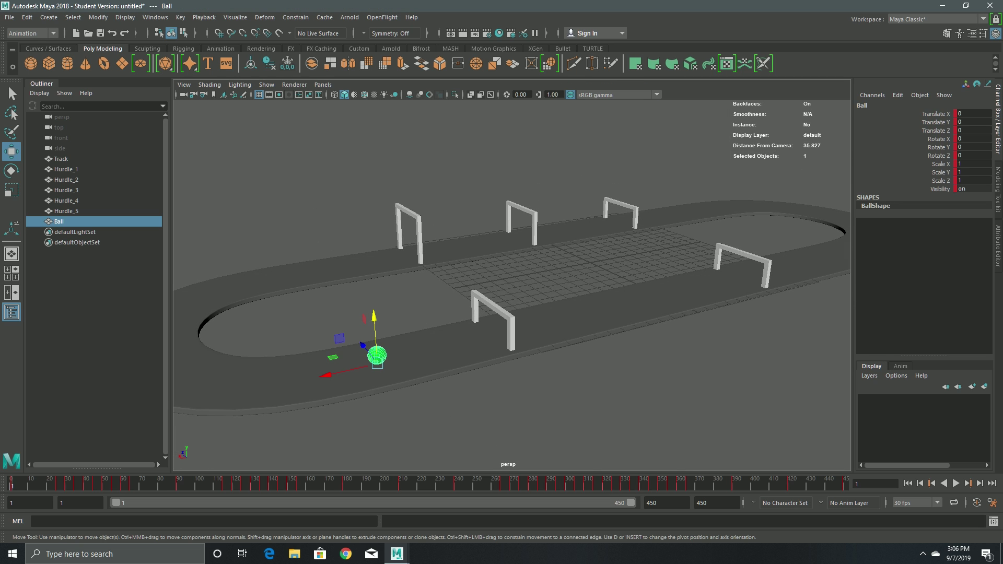
# - Shift the playback range to frames 25 to 82 and go to frame 35 in an enlarged top view
pyautogui.moveTo(630, 502); pyautogui.dragTo(178, 502)
pyautogui.press('space')
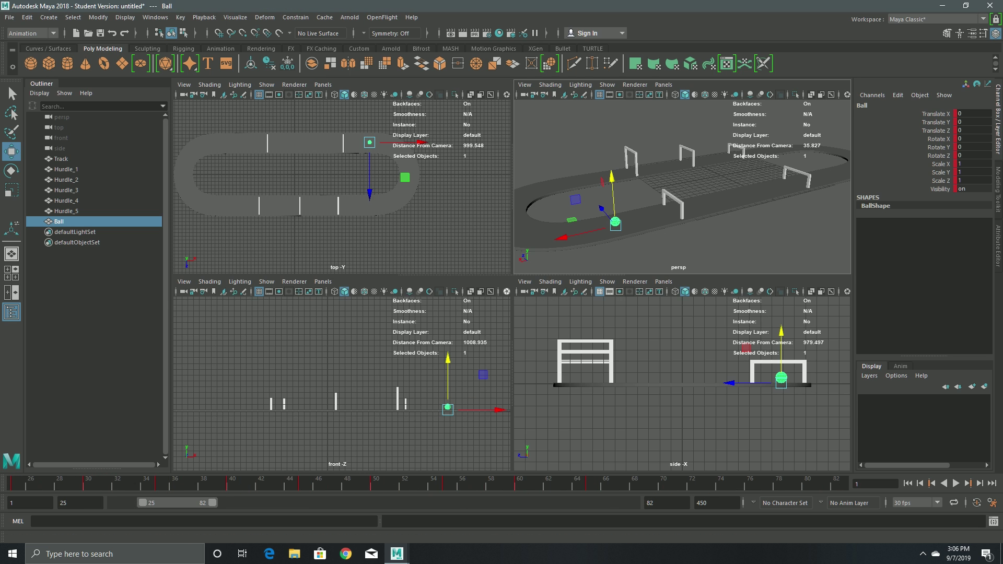
pyautogui.press('space')
pyautogui.scroll(5, 512, 274)
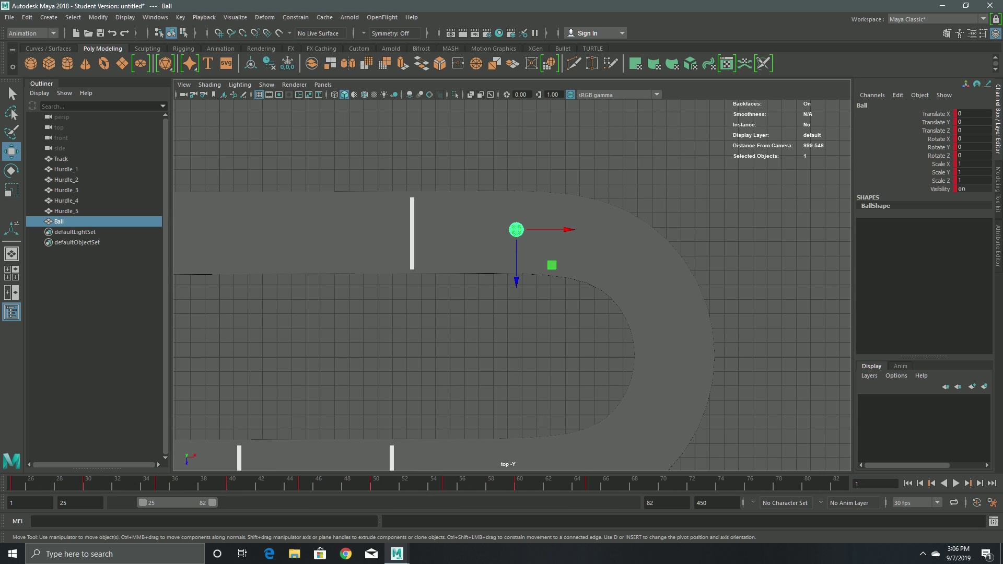
pyautogui.click(160, 484)
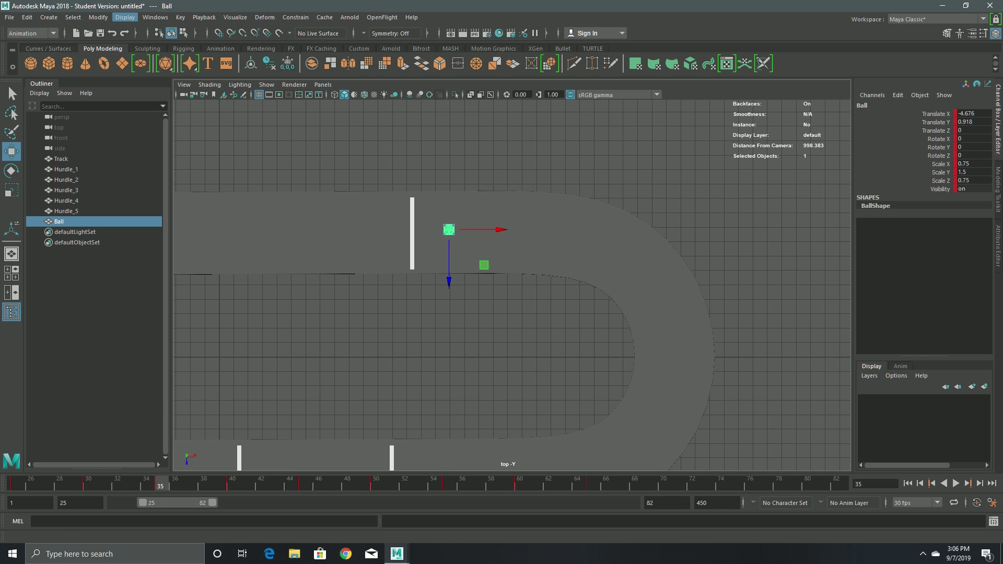
# - Open the Ghost Selected options for the ball and set the type of ghosting to Custom frame steps
pyautogui.click(235, 17)
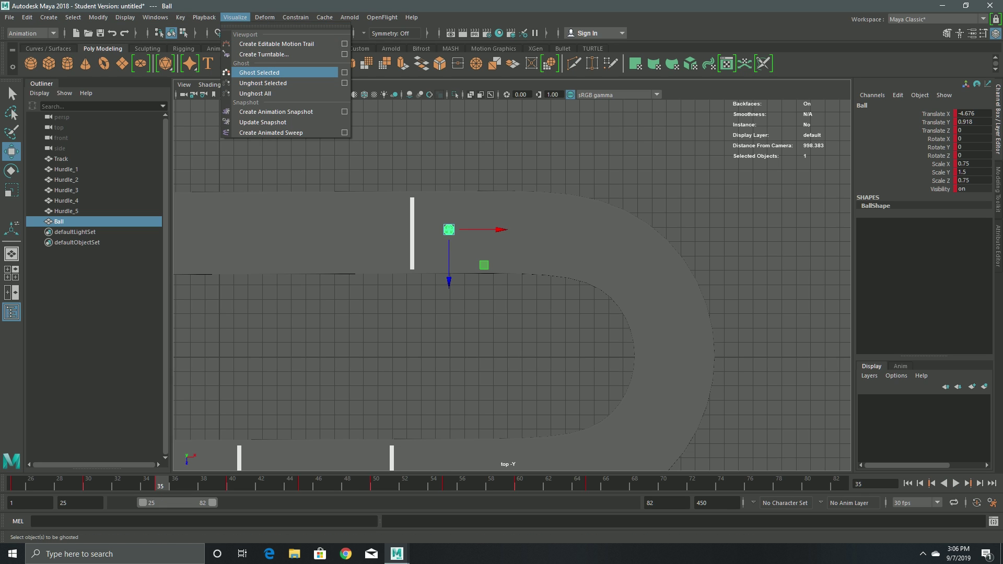
pyautogui.click(344, 72)
pyautogui.click(267, 126)
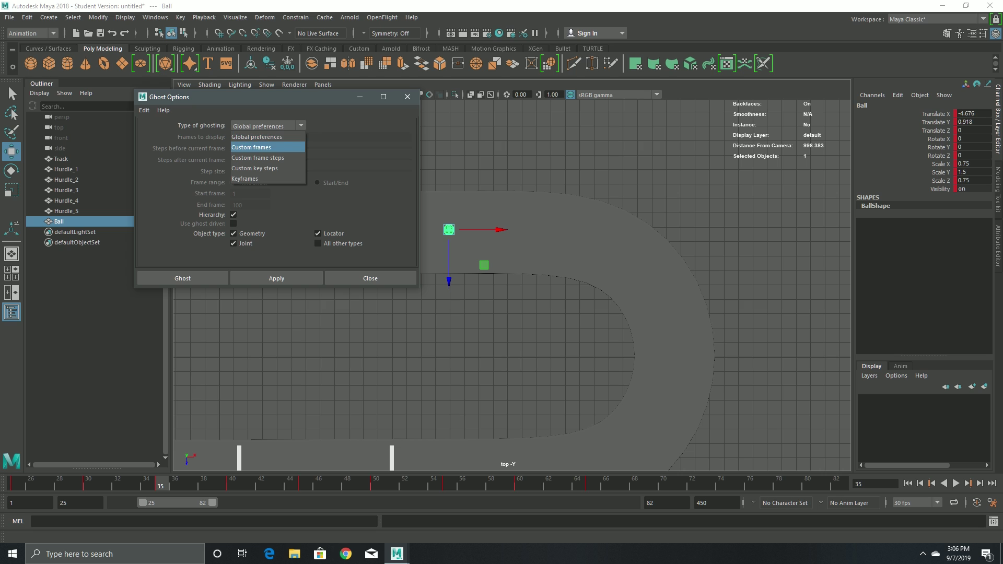
pyautogui.click(256, 144)
pyautogui.click(267, 125)
pyautogui.click(256, 164)
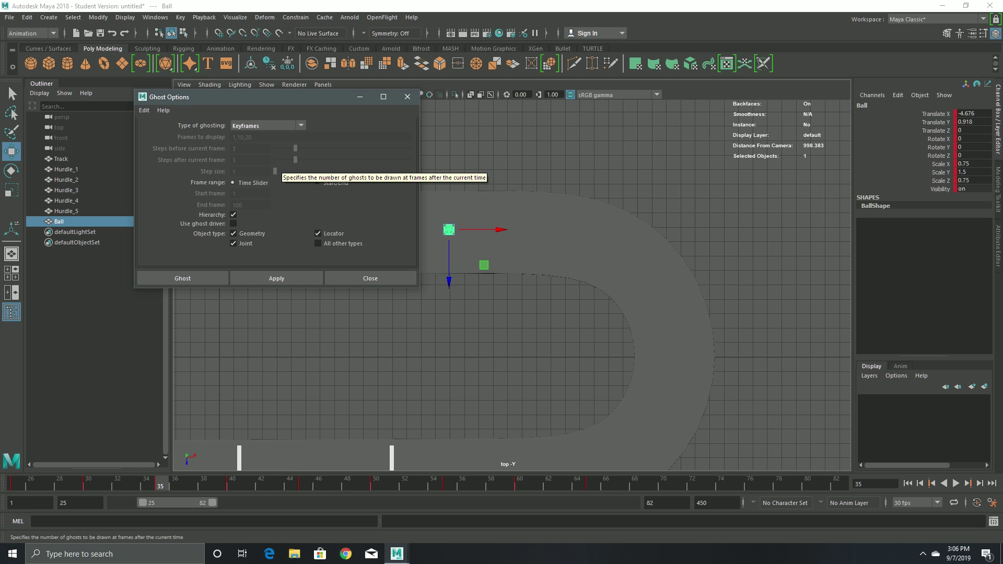
pyautogui.click(267, 125)
pyautogui.click(267, 157)
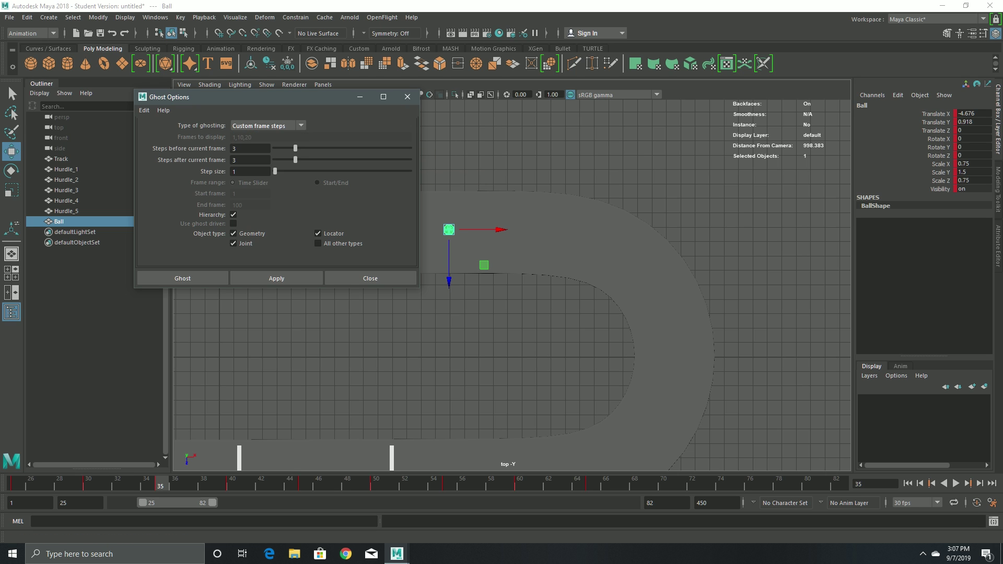
# - Ghost the ball with 10 steps before and 10 steps after the current frame at a step size of 5
pyautogui.keyDown('alt'); pyautogui.moveTo(496, 323); pyautogui.dragTo(678, 332, button='middle'); pyautogui.keyUp('alt')
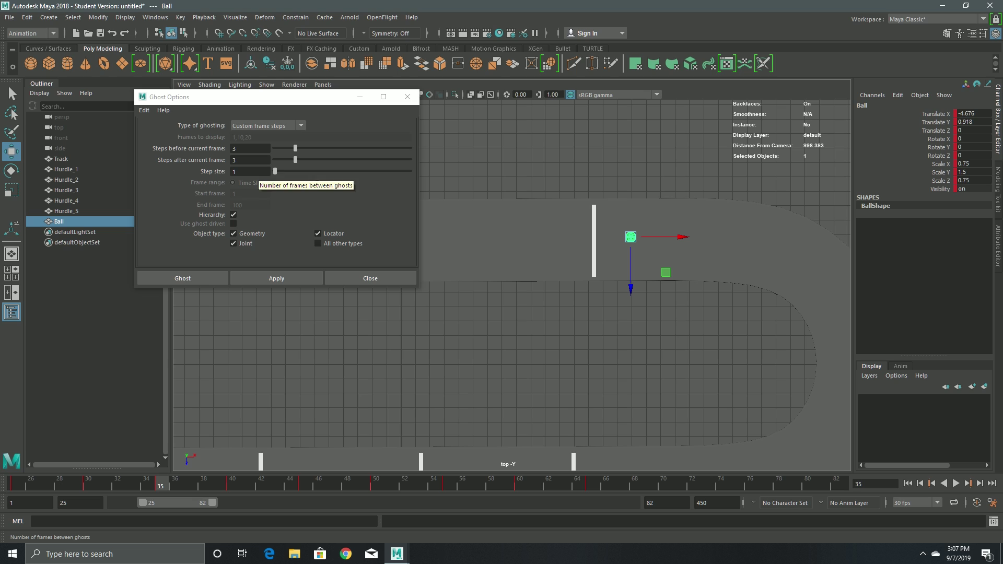
pyautogui.click(253, 172)
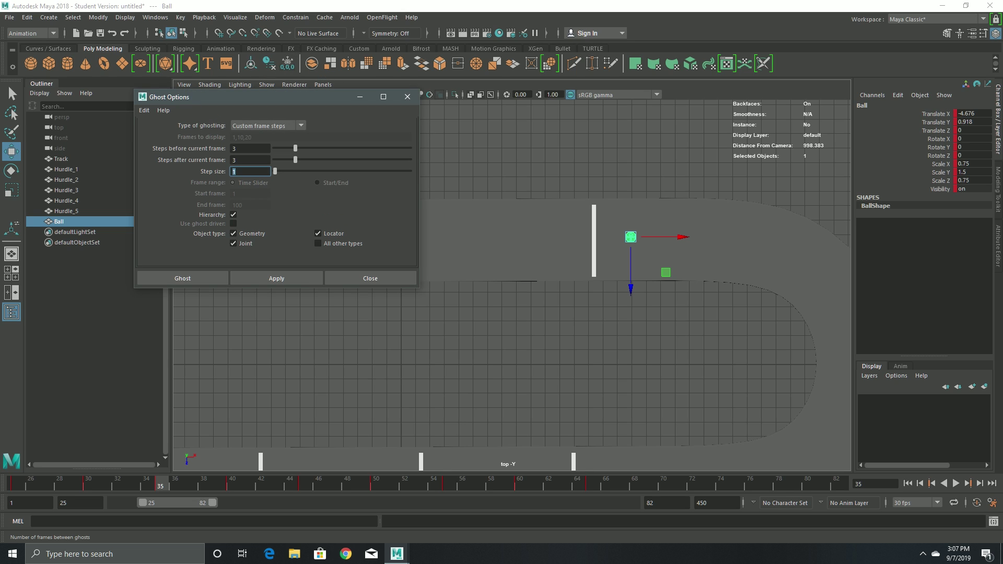
pyautogui.write('5')
pyautogui.press('Return')
pyautogui.click(236, 159)
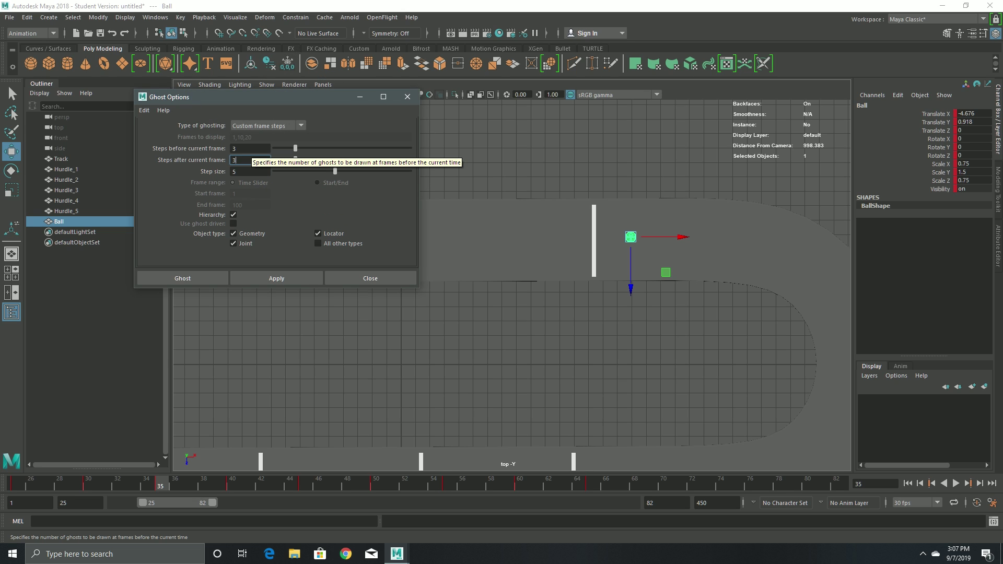
pyautogui.click(251, 148)
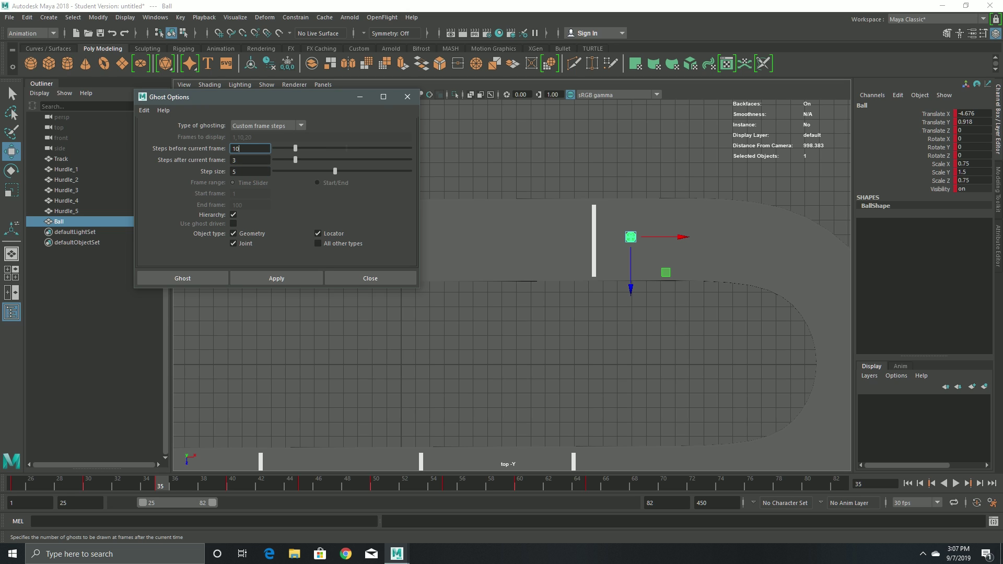
pyautogui.write('10')
pyautogui.press('Tab')
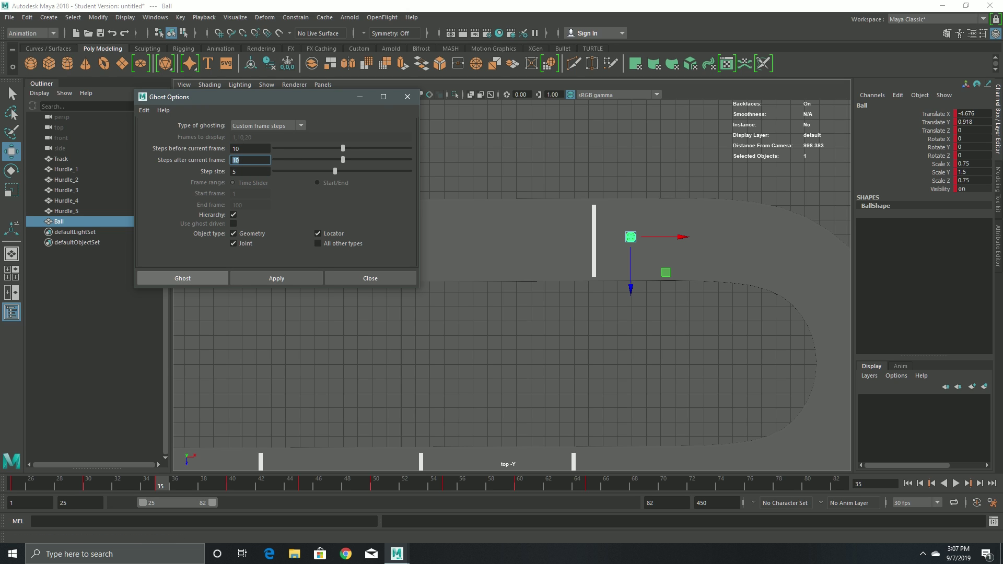
pyautogui.click(183, 278)
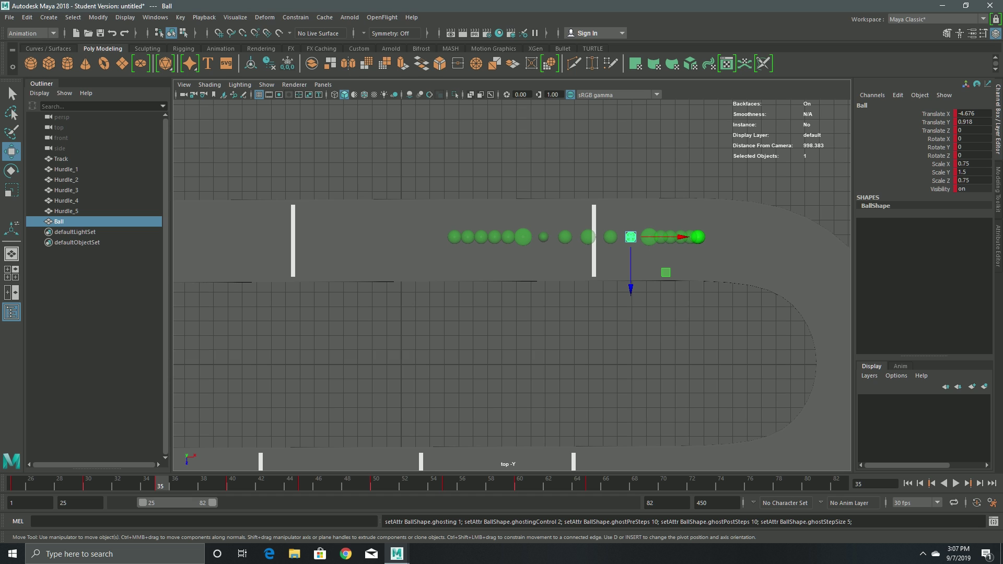
# - At frame 35, tilt the stretched ball to about 28.6 degrees on Rotate Z using the front view, and key the rotation
pyautogui.press('space')
pyautogui.press('space')
pyautogui.press('space')
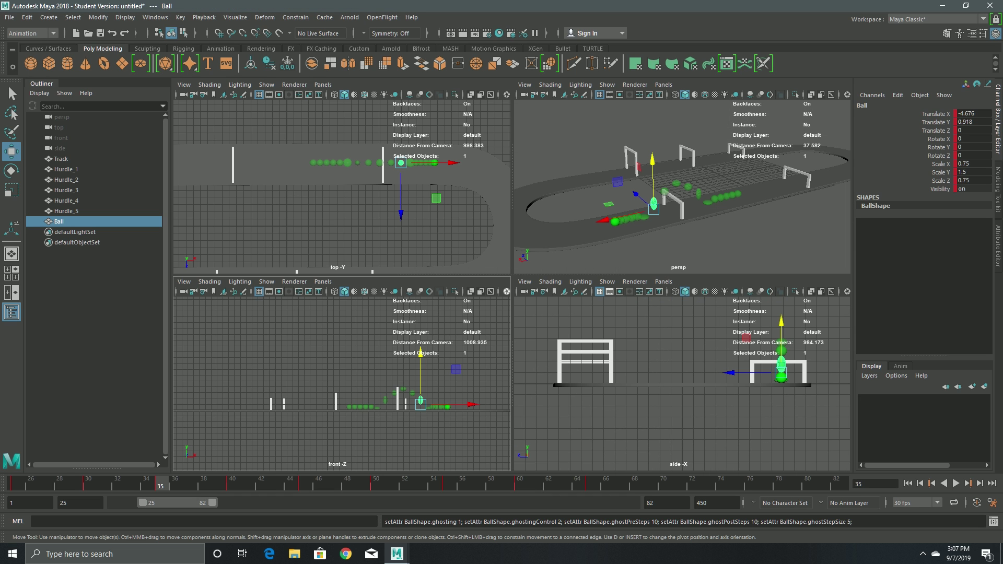
pyautogui.scroll(6, 416, 150)
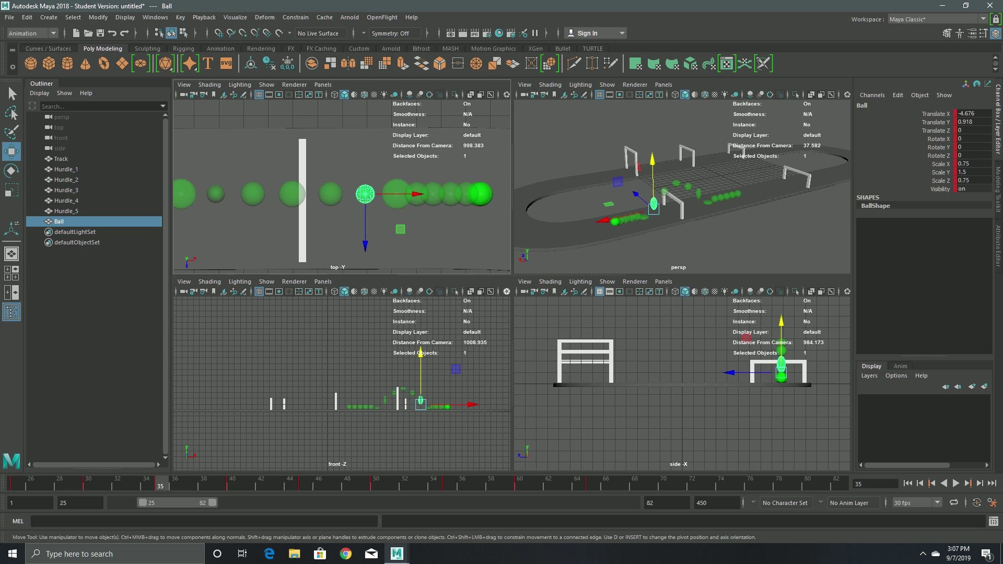
pyautogui.press('e')
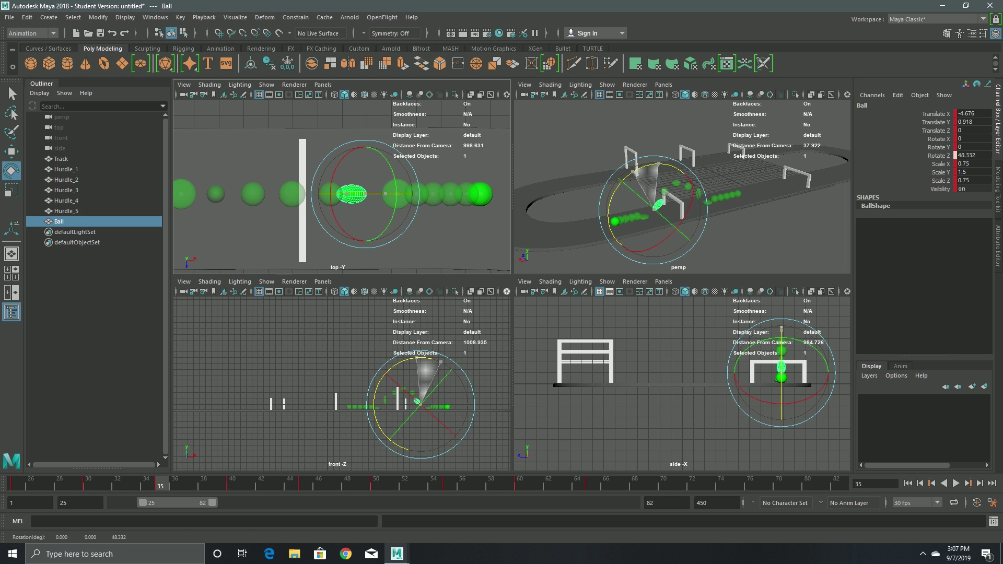
pyautogui.moveTo(347, 194); pyautogui.dragTo(359, 194)
pyautogui.scroll(5, 403, 418)
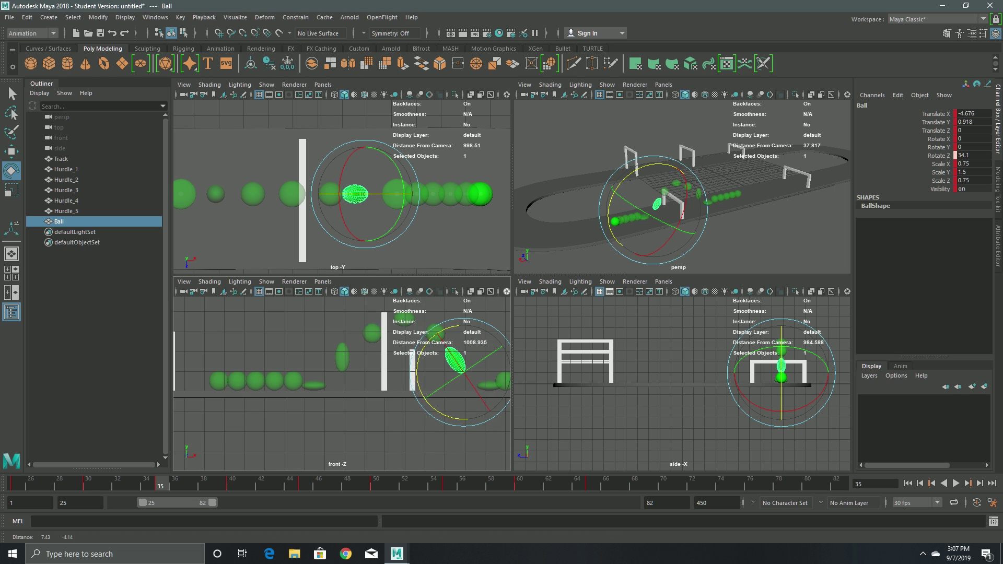
pyautogui.moveTo(452, 327); pyautogui.dragTo(454, 326)
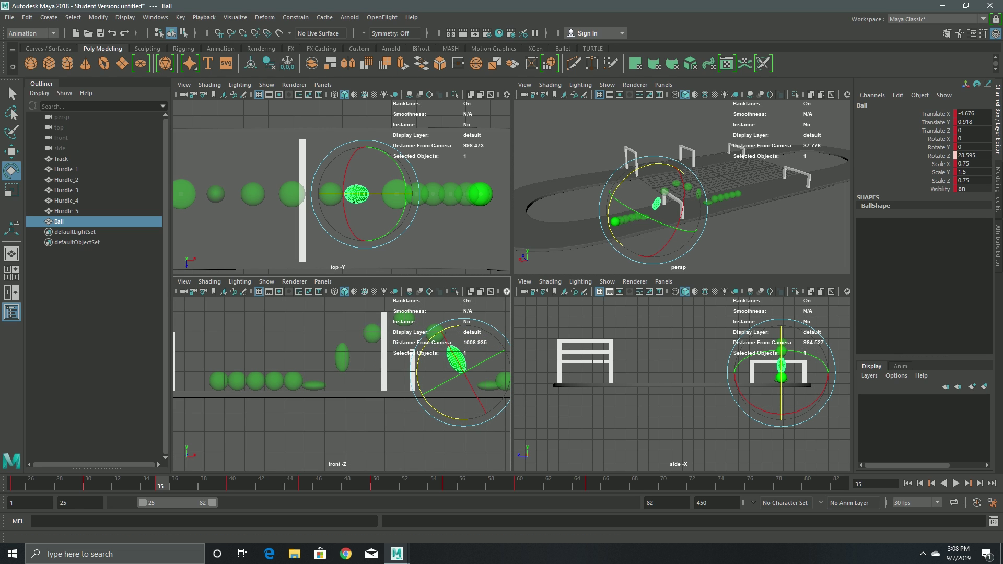
pyautogui.click(938, 156)
# - At frame 55, tilt the ball to about -21.6 degrees on Rotate Z in the front view and key it
pyautogui.click(303, 485)
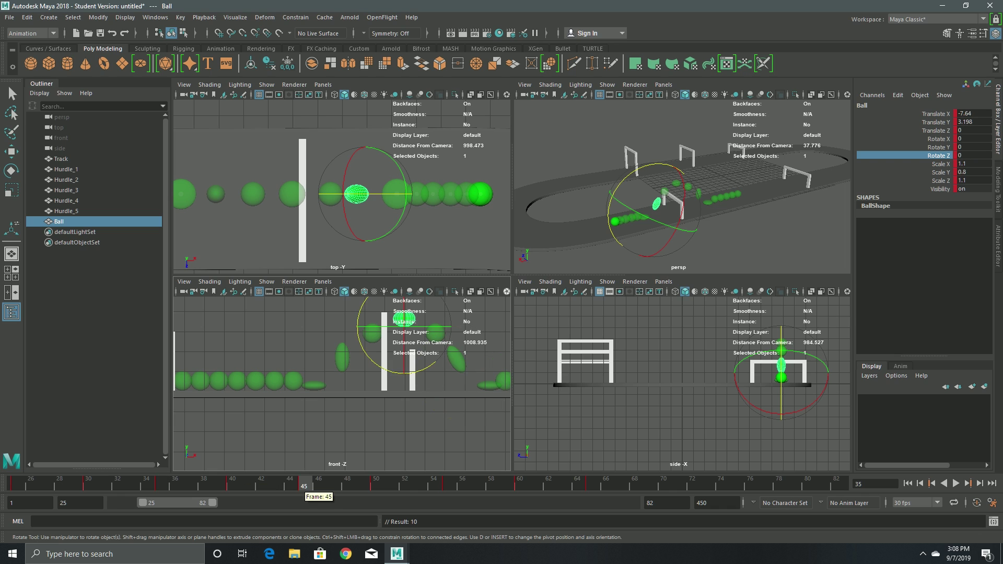
pyautogui.click(375, 482)
pyautogui.click(448, 481)
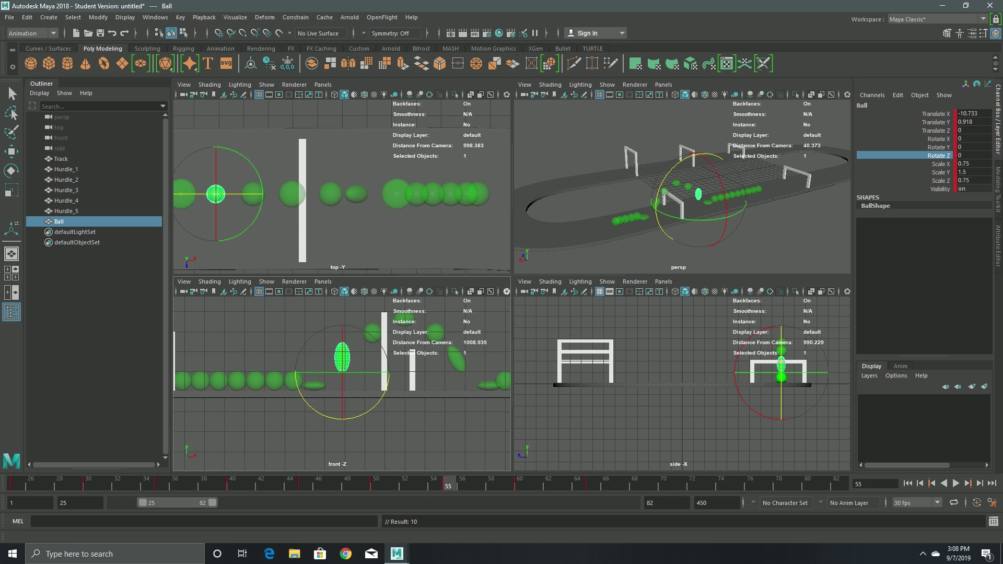
pyautogui.moveTo(378, 402); pyautogui.dragTo(365, 413)
pyautogui.press('s')
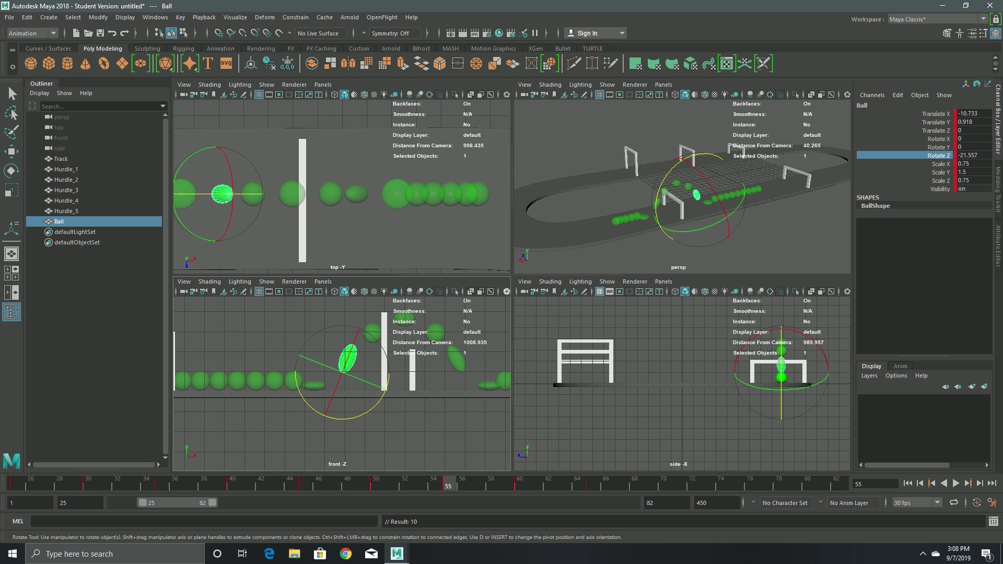
# - Shift the playback range to frames 109 to 166 and tilt the ball along its rising path at frame 125
pyautogui.keyDown('alt'); pyautogui.moveTo(442, 486); pyautogui.dragTo(113, 486, button='middle'); pyautogui.keyUp('alt')
pyautogui.moveTo(204, 502); pyautogui.dragTo(272, 502)
pyautogui.click(249, 483)
pyautogui.scroll(-5, 342, 383)
pyautogui.keyDown('alt'); pyautogui.moveTo(272, 383); pyautogui.dragTo(419, 383, button='middle'); pyautogui.keyUp('alt')
pyautogui.scroll(5, 369, 370)
pyautogui.moveTo(361, 343); pyautogui.dragTo(343, 359)
# - At frame 145, tilt the ball to about -26.5 degrees on Rotate Z, and move the playback range on to the following hurdles
pyautogui.moveTo(407, 484); pyautogui.dragTo(536, 485)
pyautogui.moveTo(269, 345); pyautogui.dragTo(285, 358)
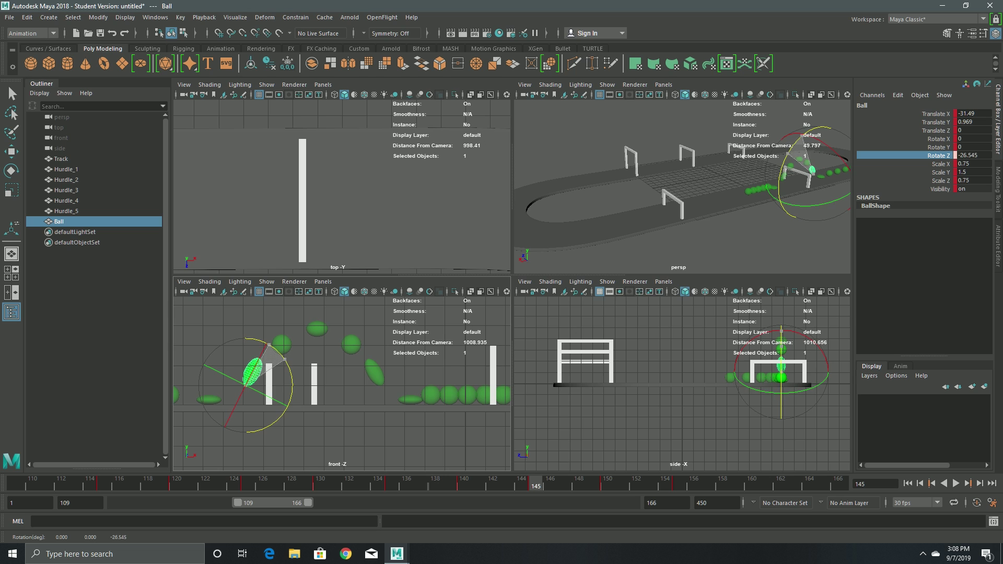
pyautogui.moveTo(274, 502); pyautogui.dragTo(304, 503)
pyautogui.moveTo(338, 502); pyautogui.dragTo(465, 503)
pyautogui.scroll(-6, 360, 387)
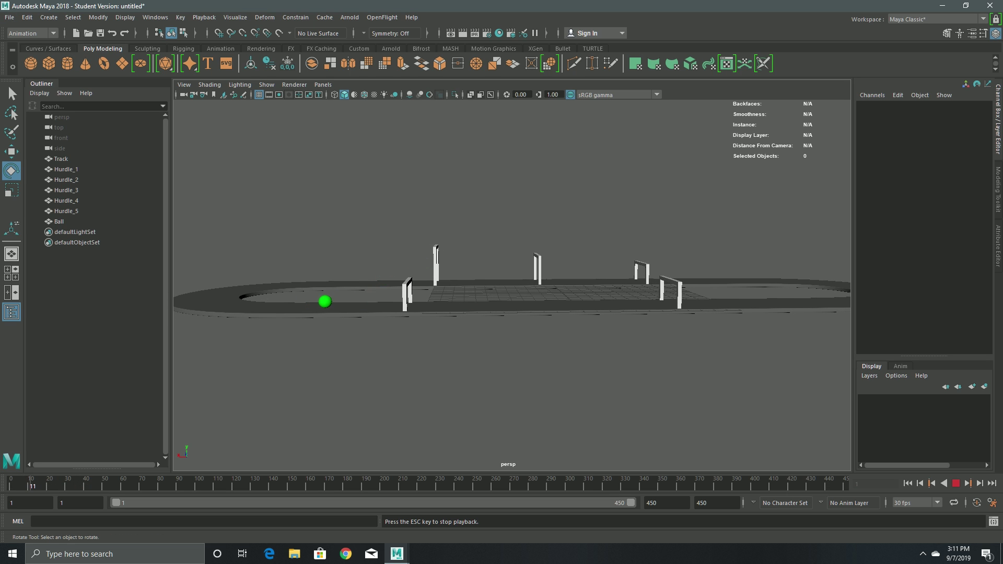
# - Play back the animation from frame 1 in the perspective view over the full 1 to 450 range and return to frame 1
pyautogui.hotkey('alt', 'v')
pyautogui.hotkey('alt', 'shift', 'v')
pyautogui.hotkey('alt', 'v')
pyautogui.hotkey('alt', 'v')
pyautogui.hotkey('alt', 'shift', 'v')
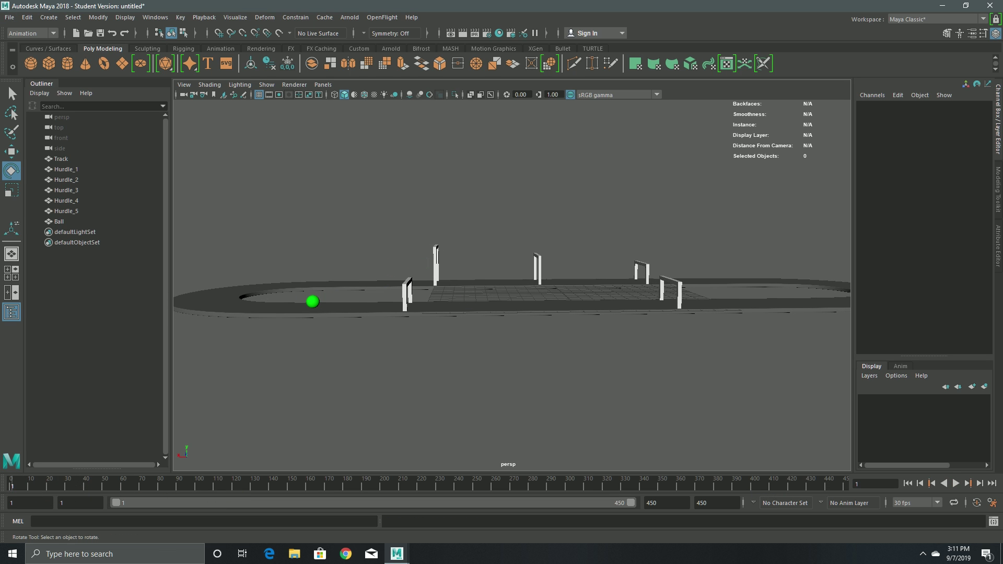
# - Select the ball and ghost it with 20 steps before and 20 steps after the current frame at a step size of 5
pyautogui.keyDown('alt'); pyautogui.moveTo(366, 324); pyautogui.dragTo(417, 306); pyautogui.keyUp('alt')
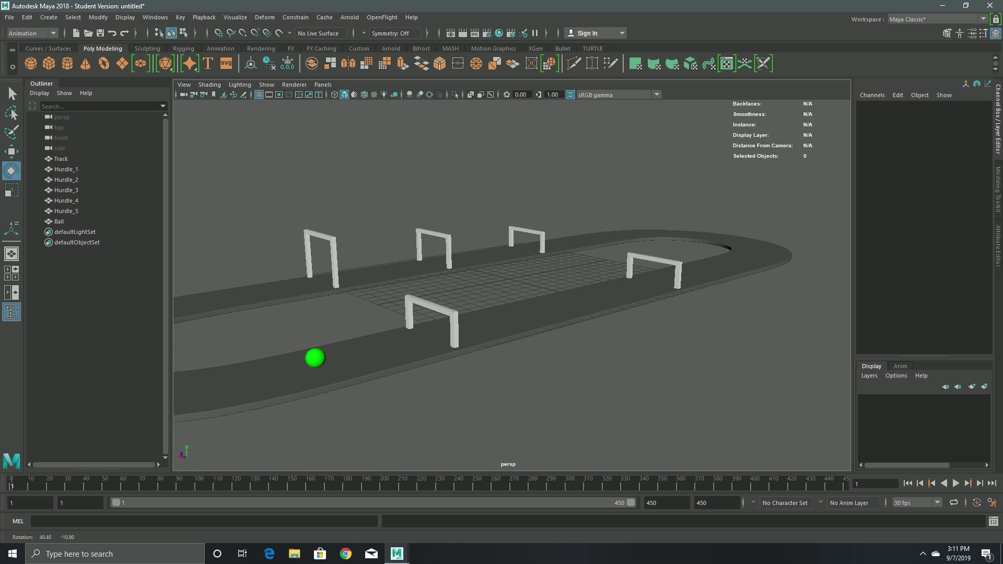
pyautogui.keyDown('alt'); pyautogui.moveTo(417, 306); pyautogui.dragTo(448, 301, button='middle'); pyautogui.keyUp('alt')
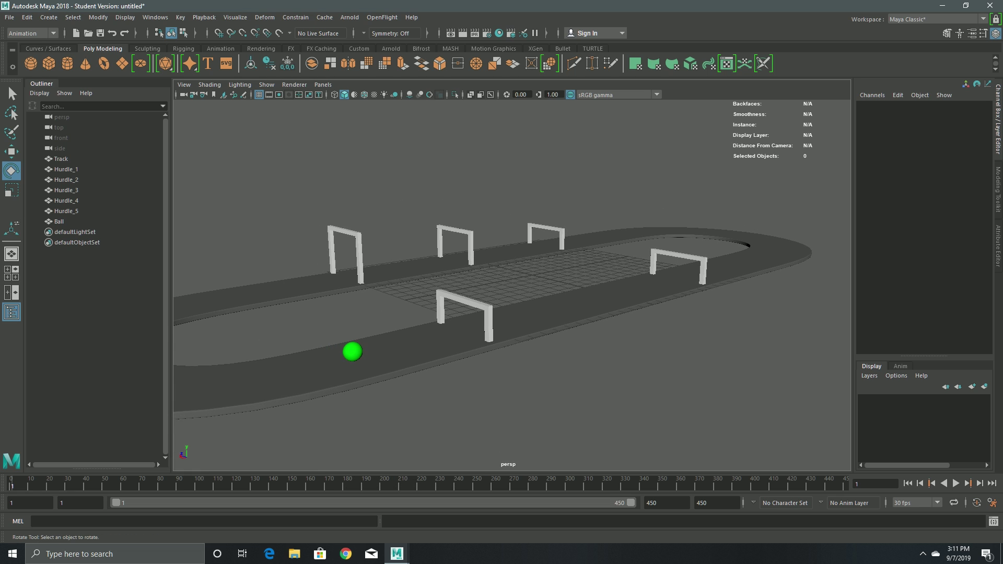
pyautogui.press('q')
pyautogui.click(352, 351)
pyautogui.click(234, 16)
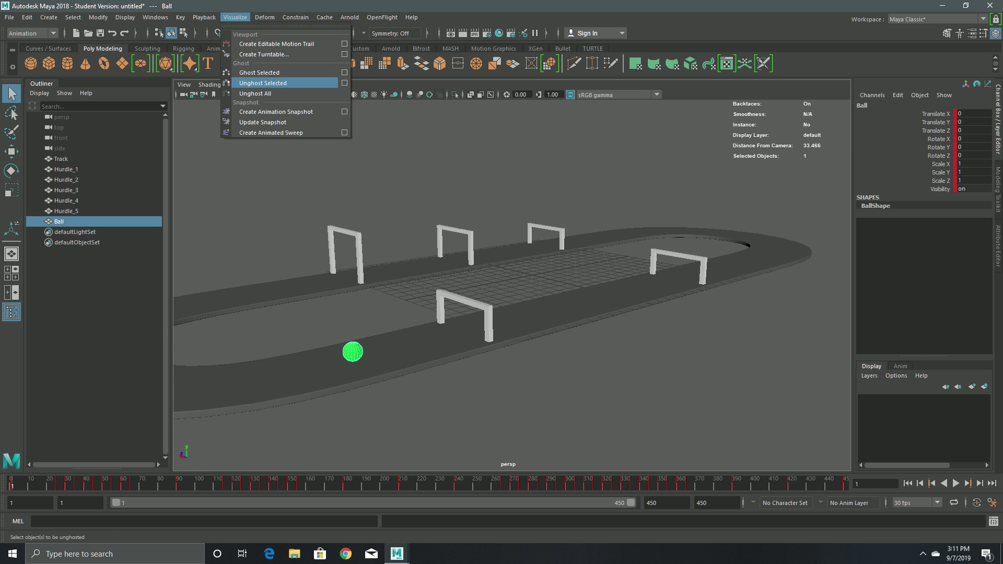
pyautogui.click(344, 72)
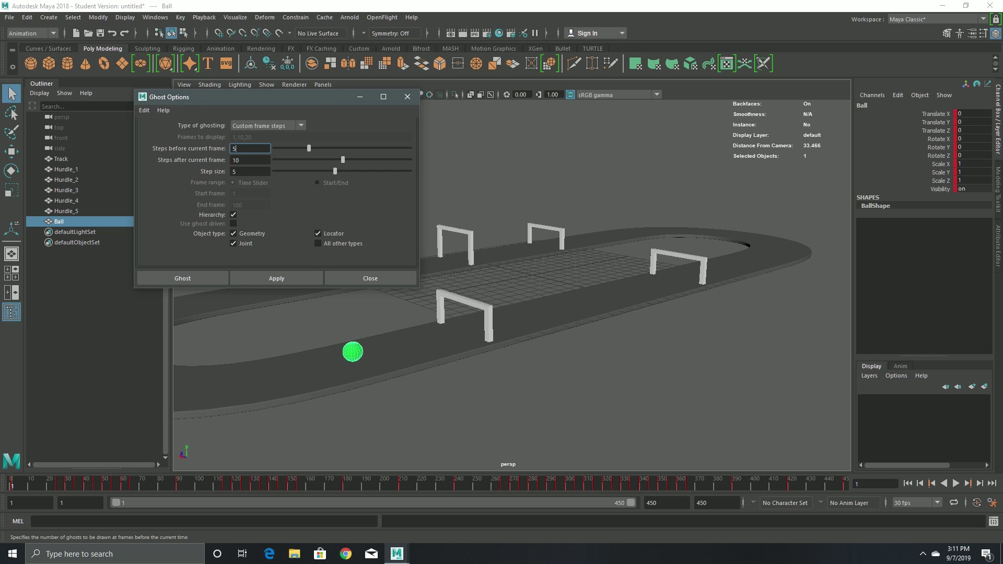
pyautogui.moveTo(404, 148); pyautogui.dragTo(410, 148)
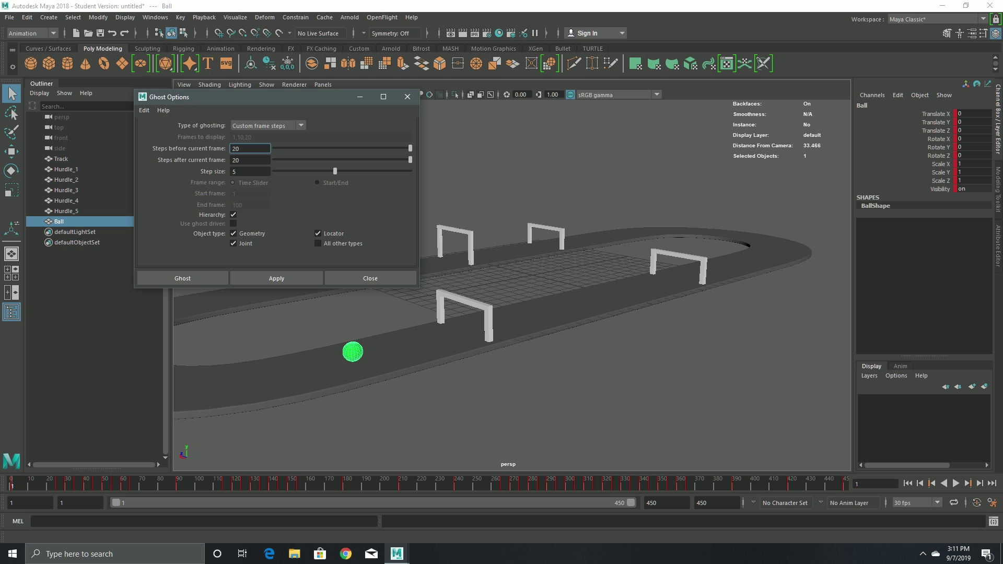
pyautogui.click(182, 278)
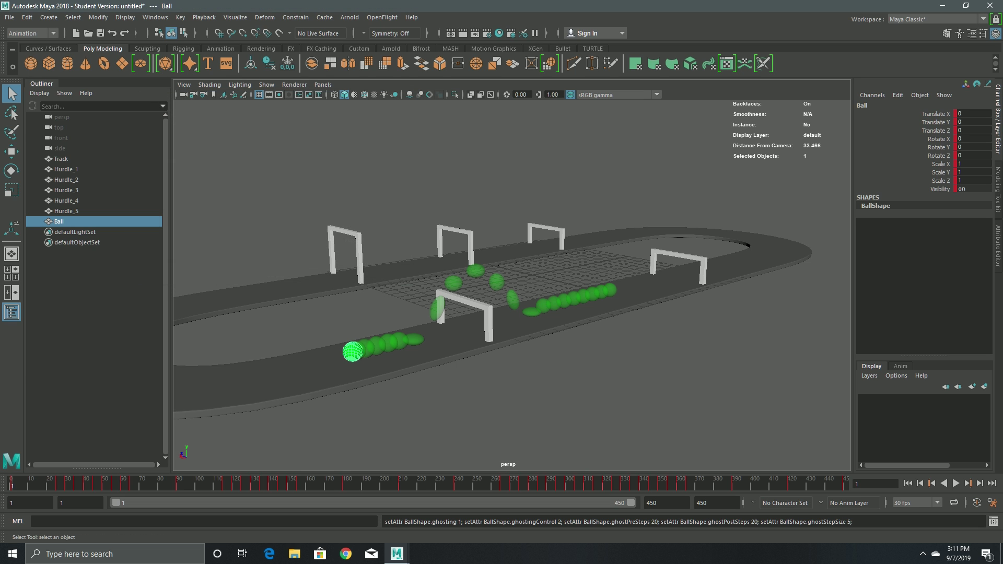
# - Play back the full animation with the ghosts shown, viewing the ball's jump arcs from both sides of the track
pyautogui.hotkey('alt', 'v')
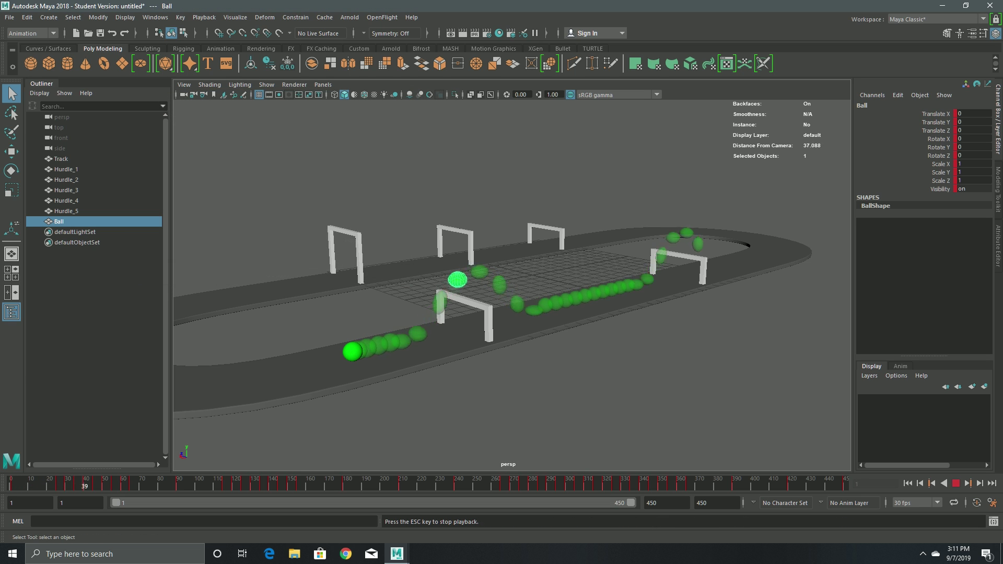
pyautogui.keyDown('alt'); pyautogui.moveTo(522, 293); pyautogui.dragTo(752, 295); pyautogui.keyUp('alt')
pyautogui.scroll(-3, 449, 267)
pyautogui.scroll(2, 491, 298)
pyautogui.keyDown('alt'); pyautogui.moveTo(497, 293); pyautogui.dragTo(589, 219, button='middle'); pyautogui.keyUp('alt')
pyautogui.keyDown('alt'); pyautogui.moveTo(589, 219); pyautogui.dragTo(598, 191); pyautogui.keyUp('alt')
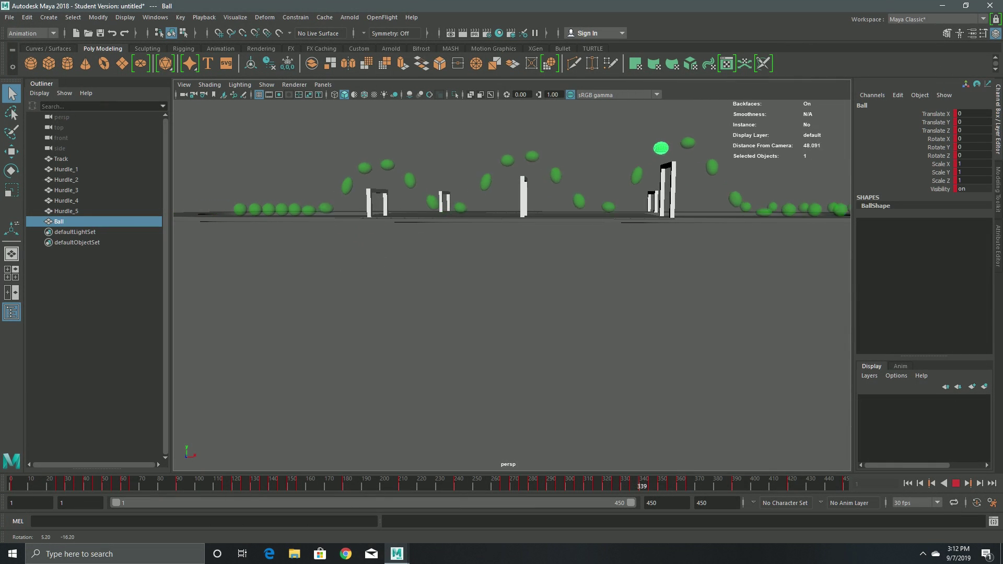
pyautogui.keyDown('alt'); pyautogui.moveTo(479, 222); pyautogui.dragTo(742, 250); pyautogui.keyUp('alt')
pyautogui.keyDown('alt'); pyautogui.moveTo(501, 251); pyautogui.dragTo(589, 235); pyautogui.keyUp('alt')
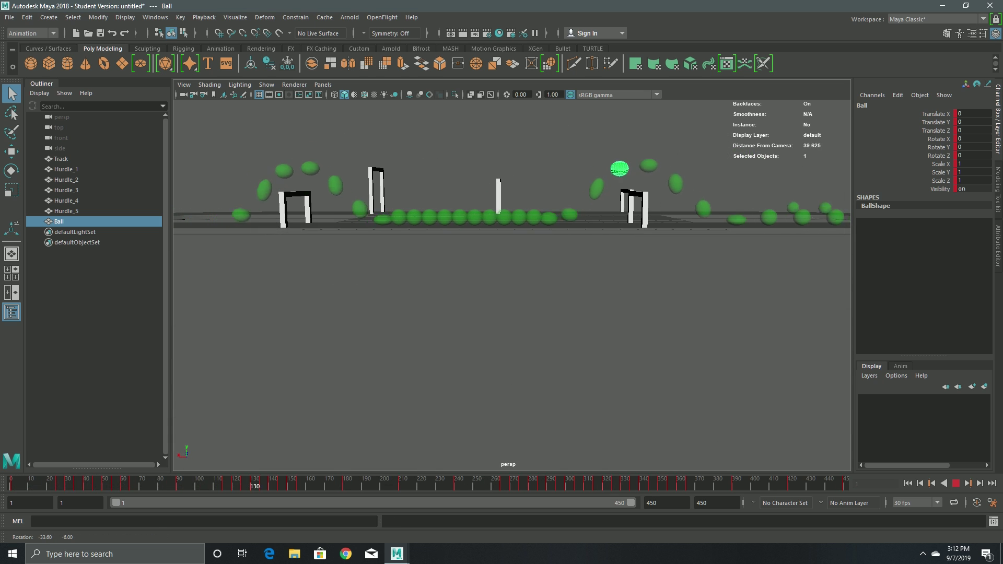
pyautogui.keyDown('alt'); pyautogui.moveTo(589, 235); pyautogui.dragTo(576, 231); pyautogui.keyUp('alt')
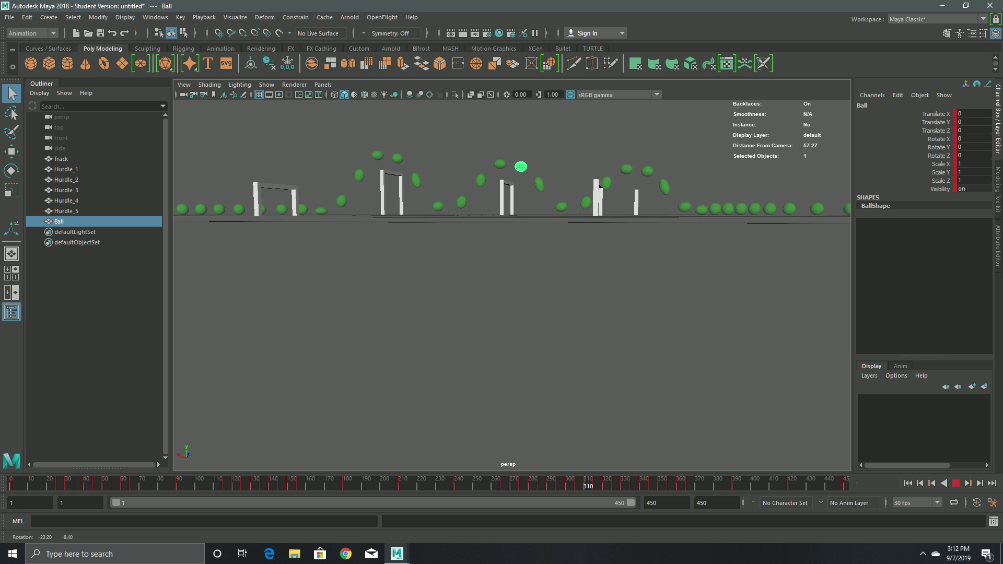
pyautogui.keyDown('alt'); pyautogui.moveTo(600, 186); pyautogui.dragTo(732, 251); pyautogui.keyUp('alt')
pyautogui.scroll(-5, 334, 336)
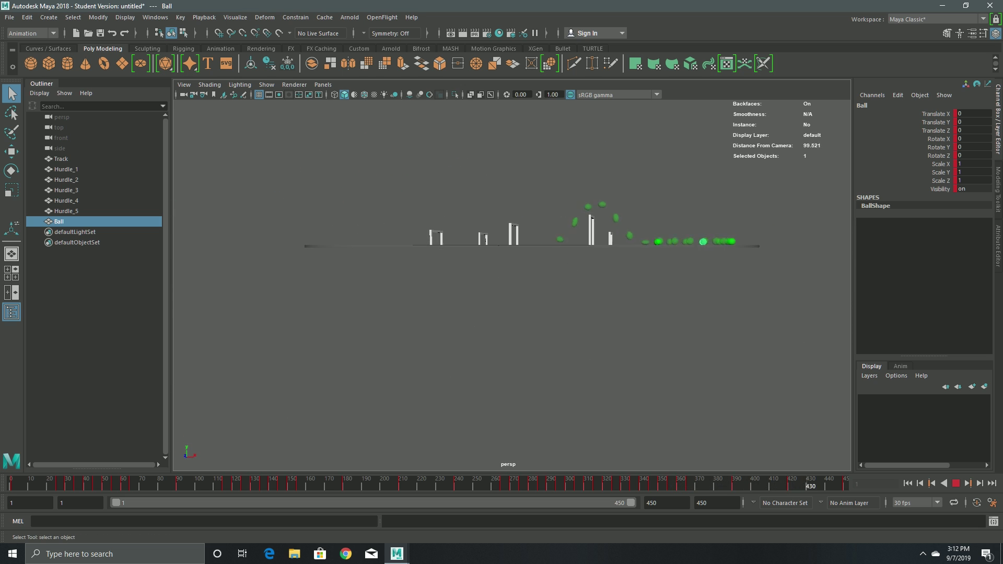
# - Examine the ghosted ball's jump arcs over each hurdle from several angles around the track while the animation plays
pyautogui.scroll(4, 512, 242)
pyautogui.keyDown('alt'); pyautogui.moveTo(512, 243); pyautogui.dragTo(483, 274, button='middle'); pyautogui.keyUp('alt')
pyautogui.keyDown('alt'); pyautogui.moveTo(483, 274); pyautogui.dragTo(522, 274); pyautogui.keyUp('alt')
pyautogui.scroll(3, 512, 242)
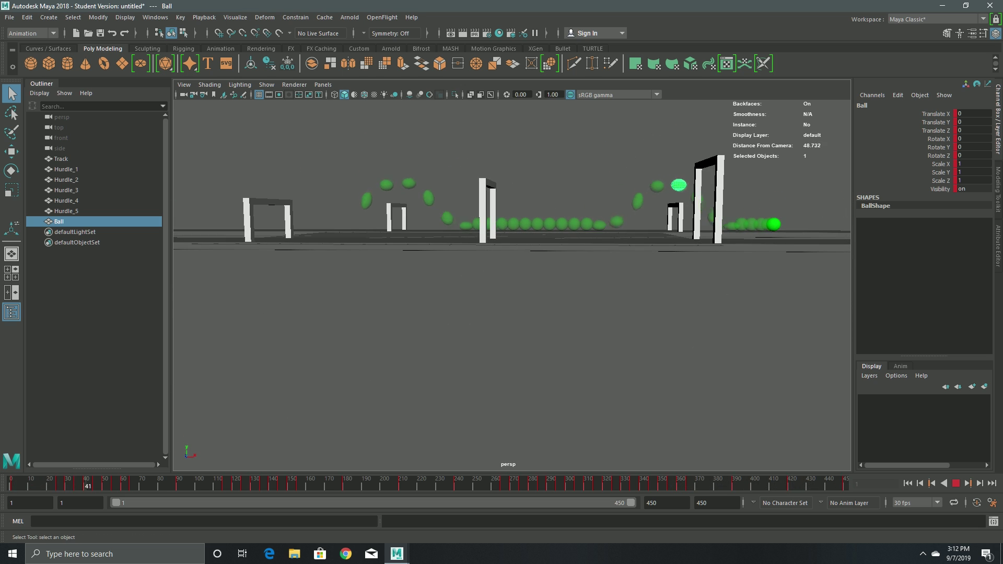
pyautogui.keyDown('alt'); pyautogui.moveTo(512, 225); pyautogui.dragTo(638, 235, button='middle'); pyautogui.keyUp('alt')
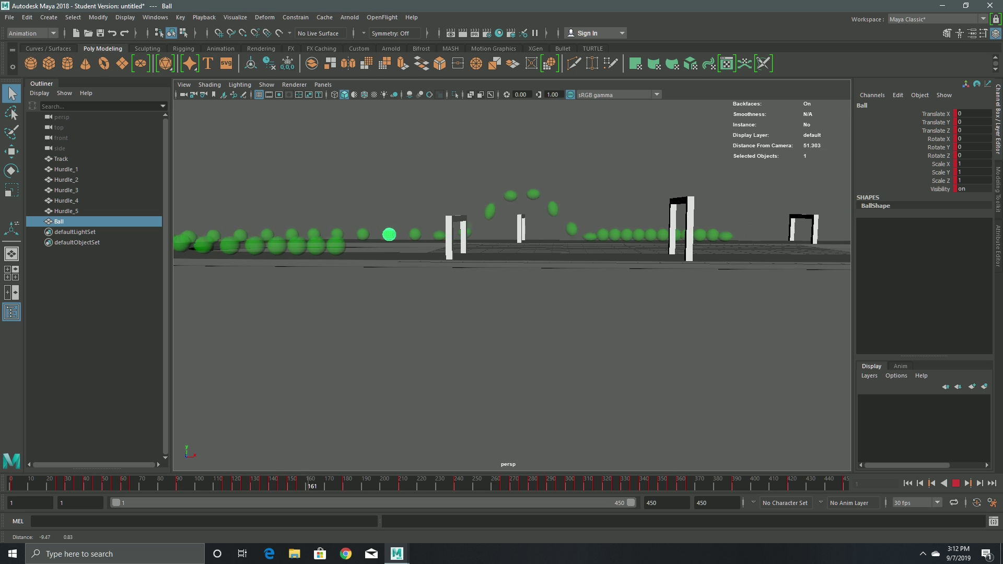
pyautogui.scroll(3, 512, 229)
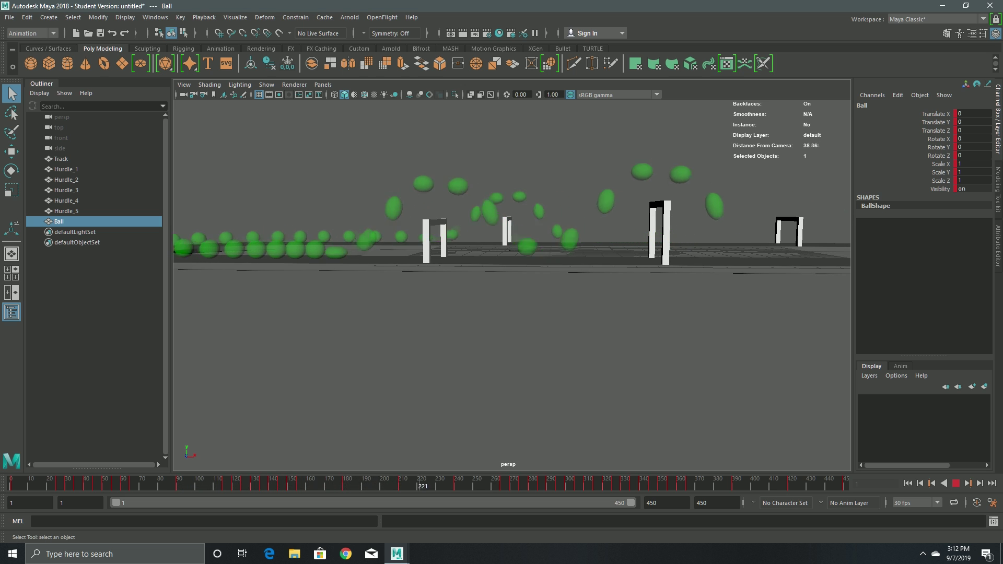
pyautogui.scroll(-5, 512, 230)
pyautogui.keyDown('alt'); pyautogui.moveTo(512, 230); pyautogui.dragTo(384, 241); pyautogui.keyUp('alt')
pyautogui.scroll(-3, 512, 230)
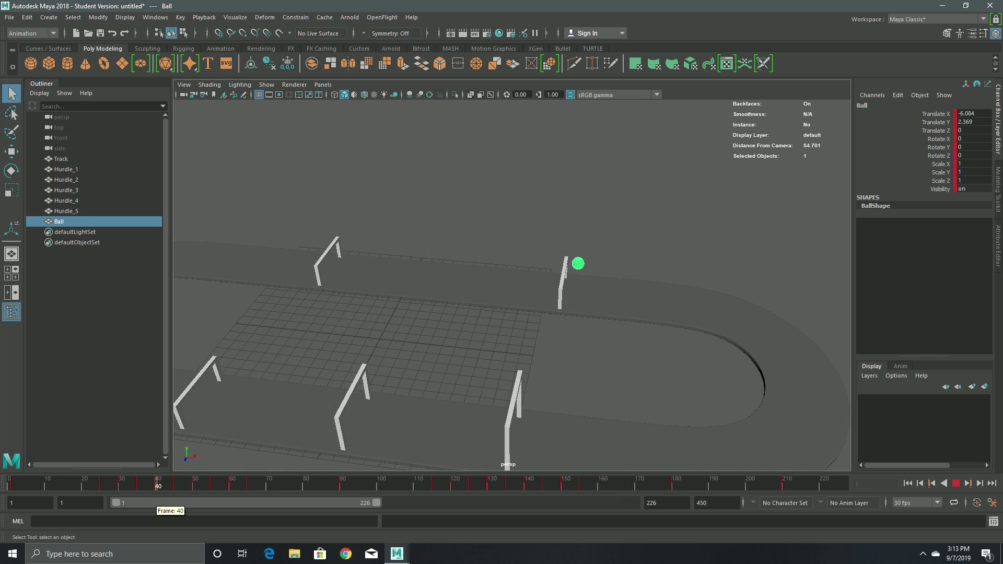
# - Return to frame 1, open the Graph Editor for the ball's curves and dock it beneath the perspective view
pyautogui.moveTo(158, 484); pyautogui.dragTo(12, 484)
pyautogui.scroll(-3, 512, 284)
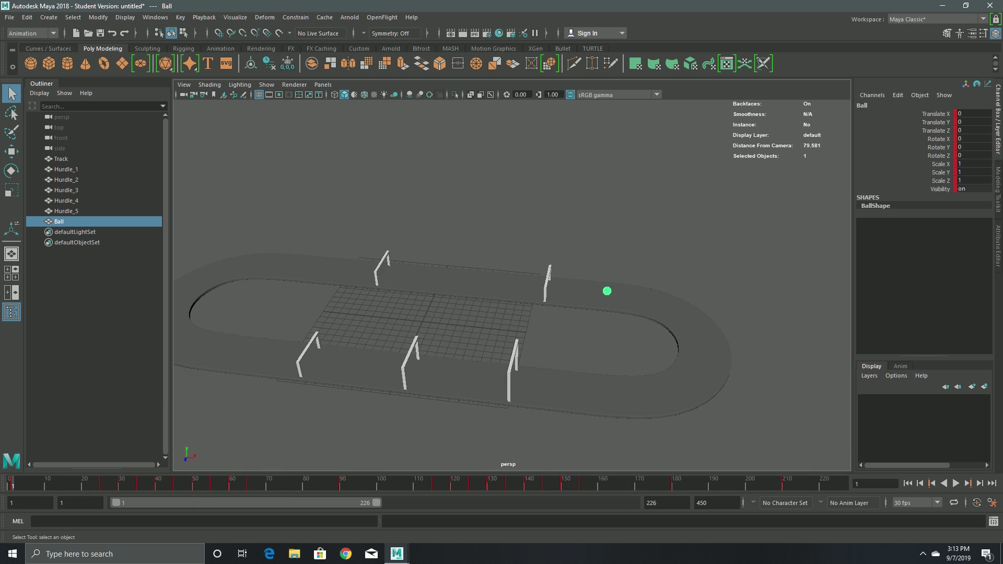
pyautogui.keyDown('alt'); pyautogui.moveTo(512, 284); pyautogui.dragTo(530, 253); pyautogui.keyUp('alt')
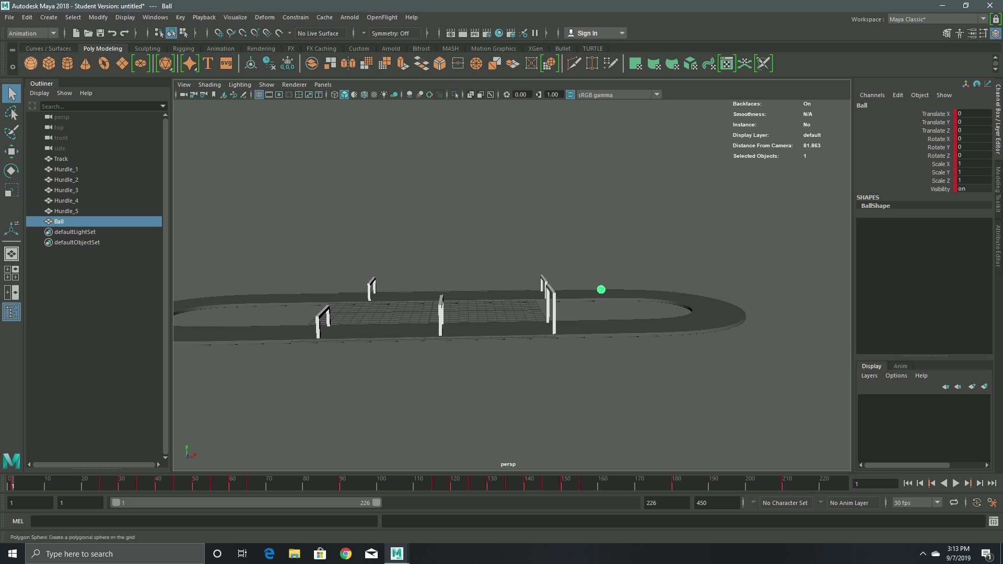
pyautogui.click(155, 17)
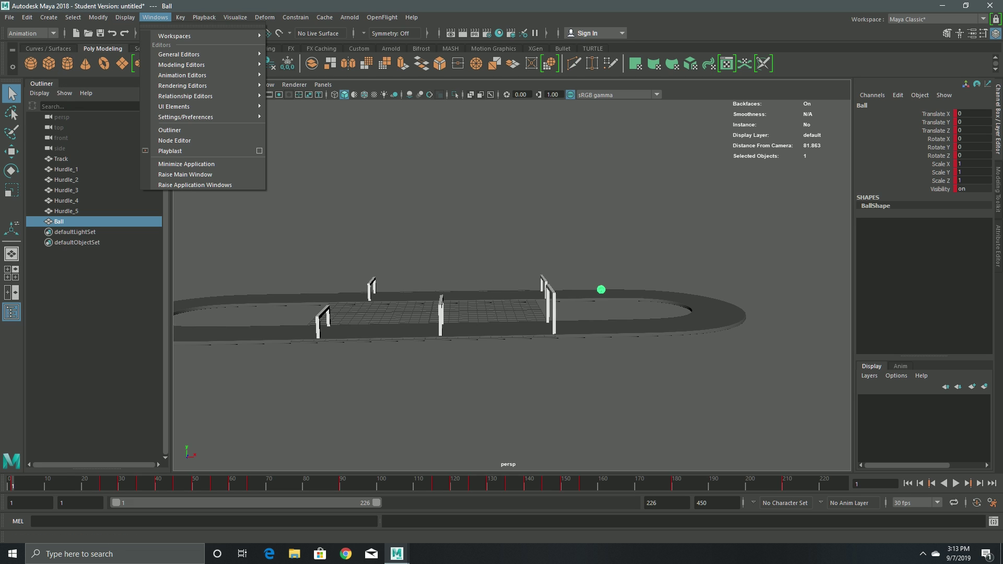
pyautogui.moveTo(183, 75)
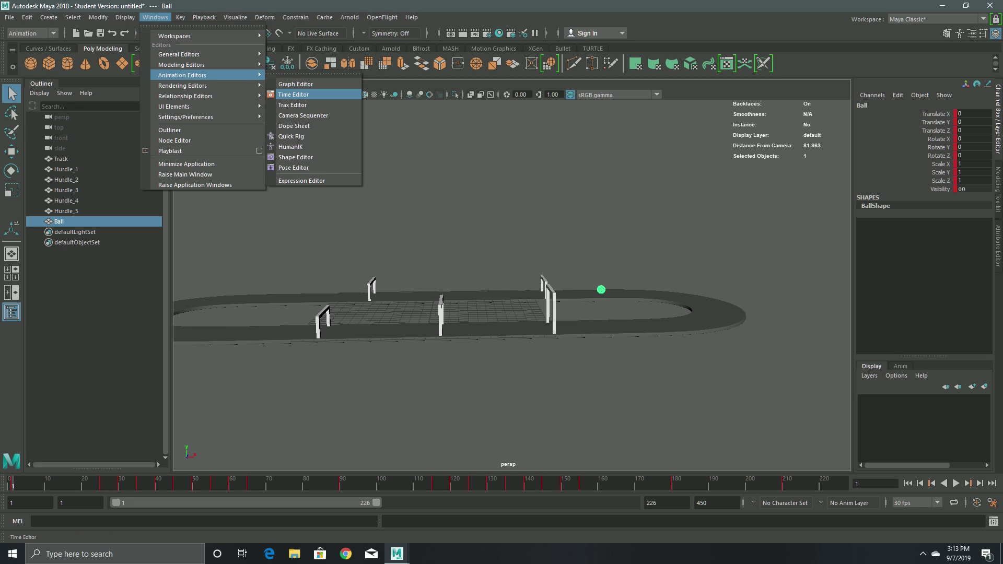
pyautogui.click(295, 84)
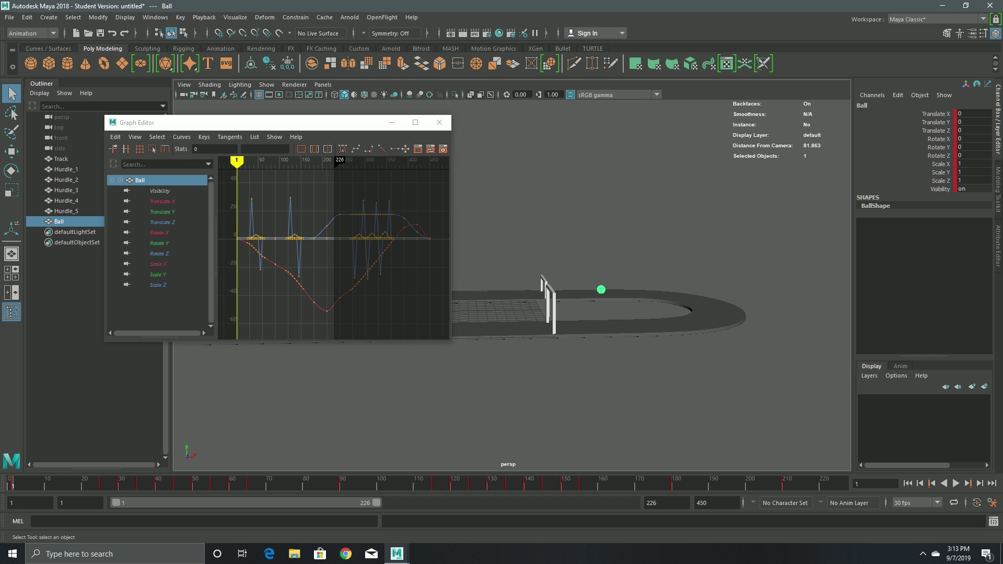
pyautogui.moveTo(261, 124); pyautogui.dragTo(164, 474)
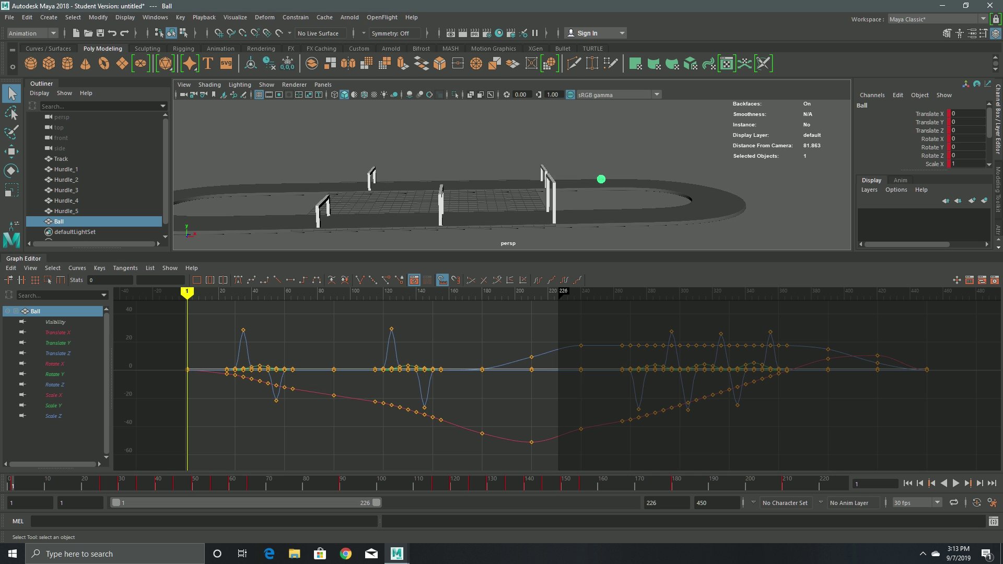
# - Open the Dope Sheet, dock it together with the Graph Editor, and bring the Graph Editor back to the front
pyautogui.click(155, 17)
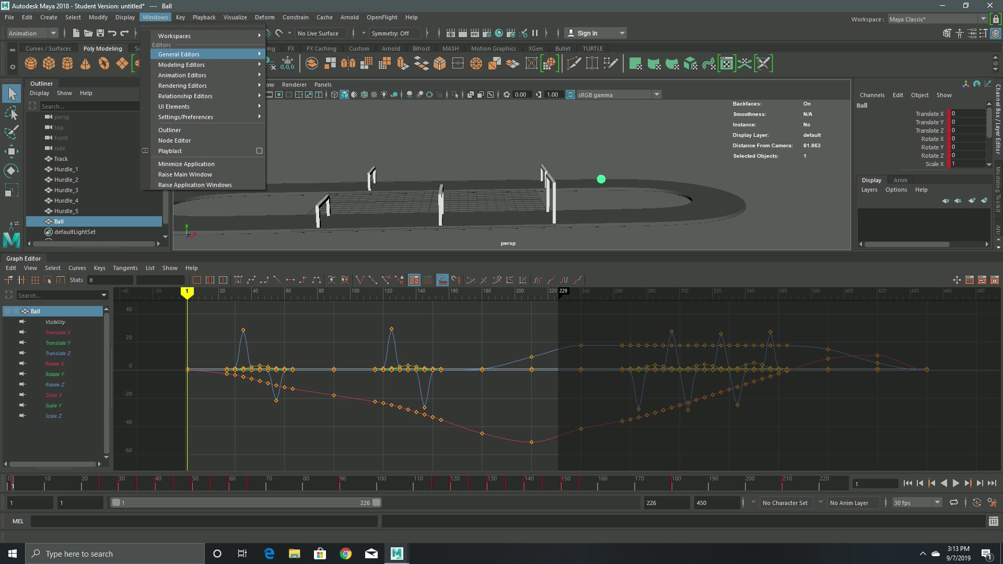
pyautogui.moveTo(209, 75)
pyautogui.click(294, 126)
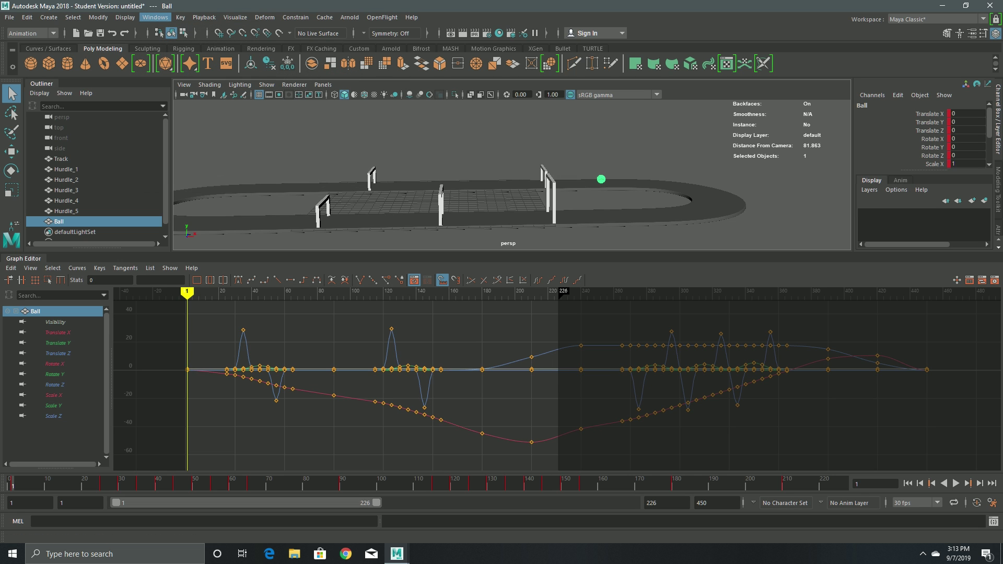
pyautogui.moveTo(306, 124); pyautogui.dragTo(323, 261)
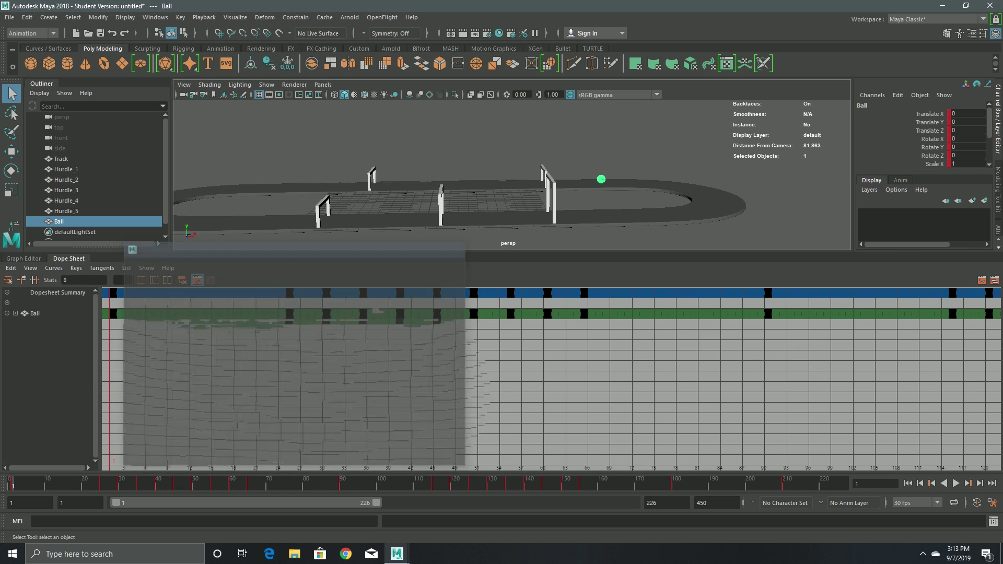
pyautogui.click(23, 258)
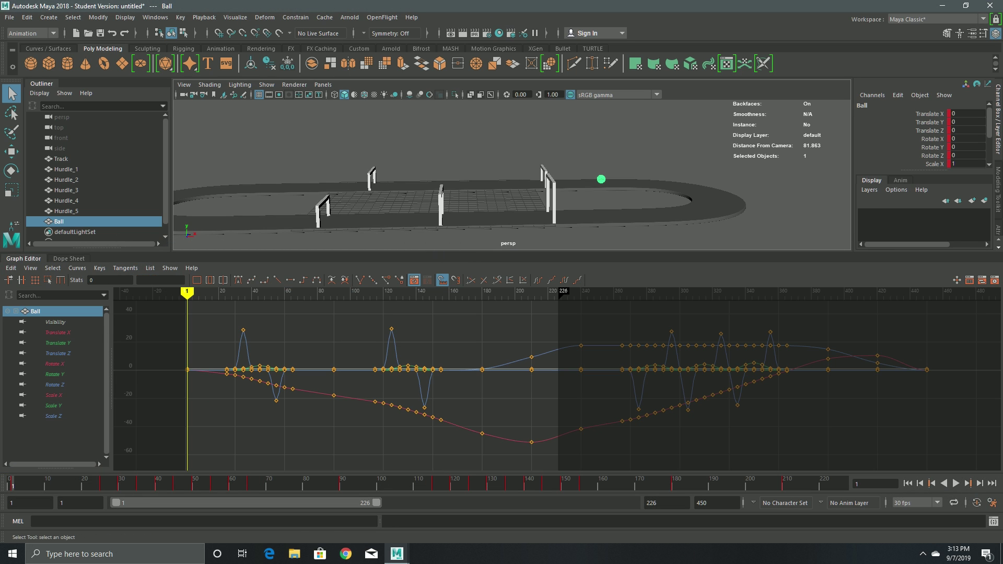
# - Frame the ball's keys for the first hurdle jump in the Graph Editor and go to frame 35
pyautogui.scroll(2, 511, 175)
pyautogui.keyDown('alt'); pyautogui.moveTo(511, 175); pyautogui.dragTo(490, 173, button='middle'); pyautogui.keyUp('alt')
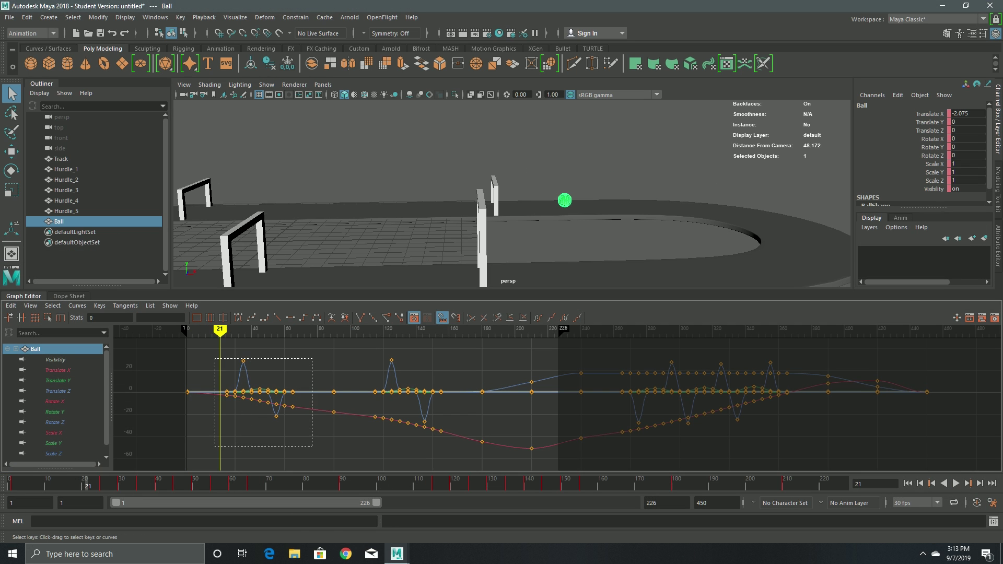
pyautogui.moveTo(312, 446); pyautogui.dragTo(312, 446)
pyautogui.press('f')
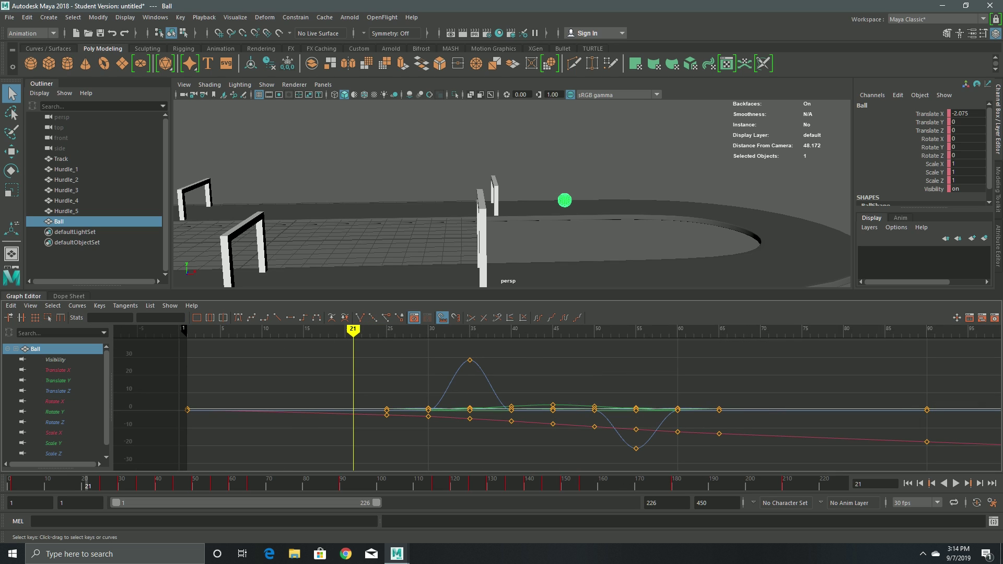
pyautogui.moveTo(170, 485); pyautogui.dragTo(139, 485)
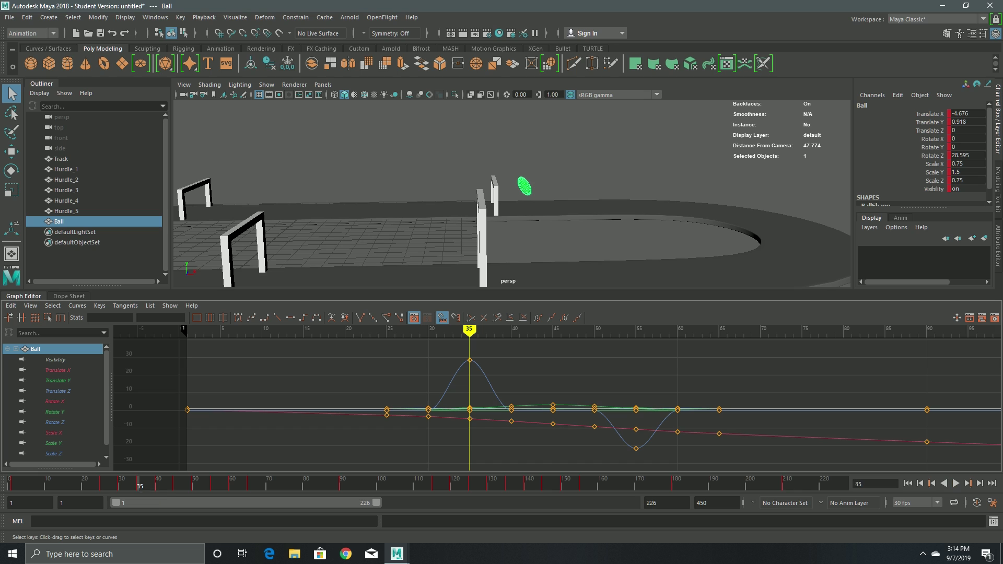
# - Isolate the ball's Rotate Z curve in the Graph Editor and select its key at frame 35
pyautogui.click(54, 401)
pyautogui.click(55, 412)
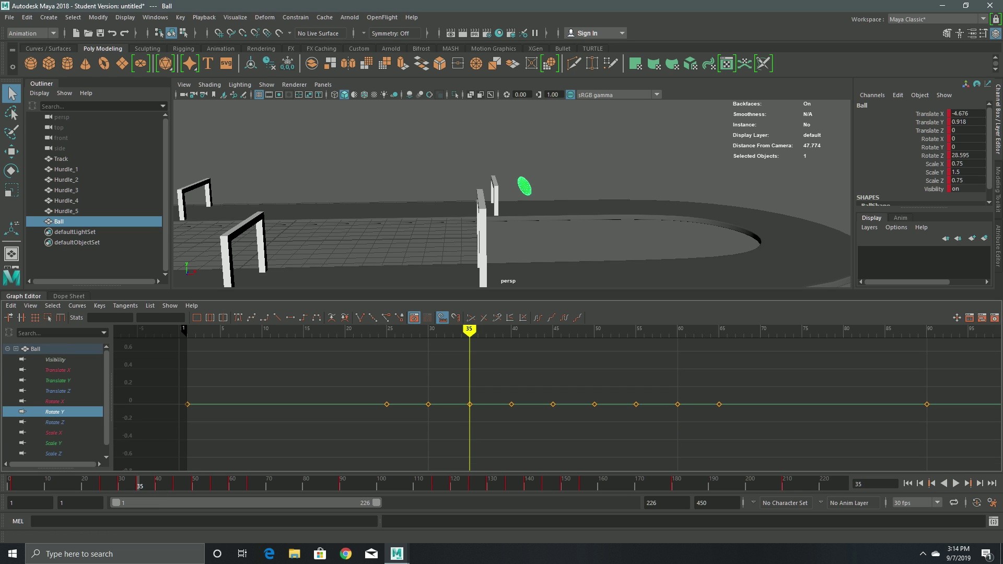
pyautogui.click(55, 422)
pyautogui.hotkey('alt', 'v')
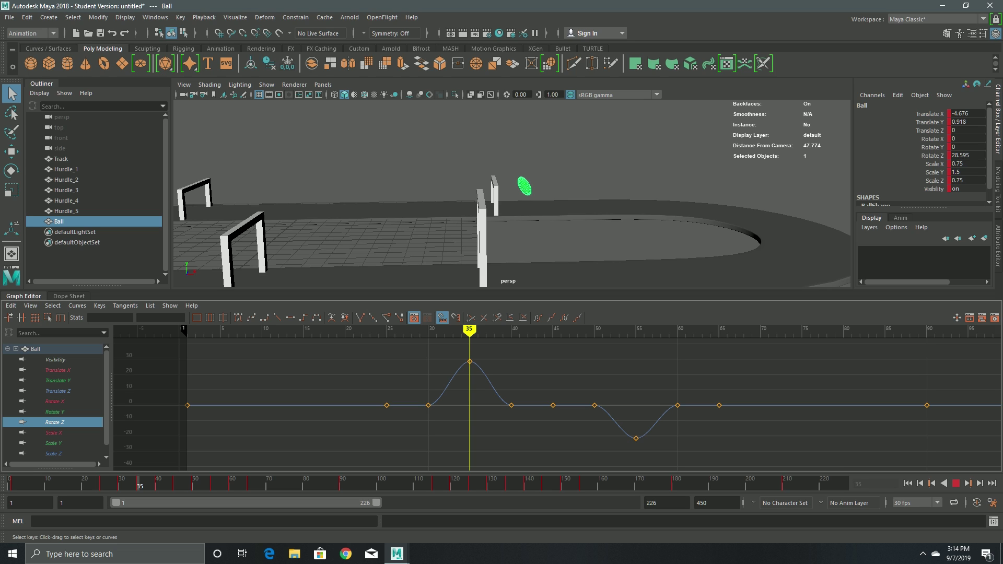
pyautogui.click(470, 361)
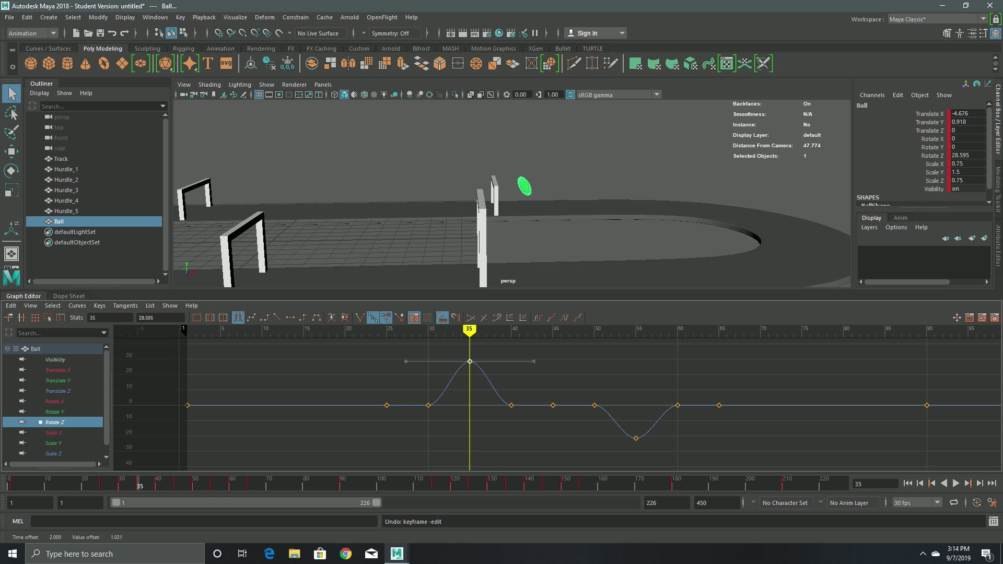
# - Break the tangents of the Rotate Z key at frame 35 and frame that part of the curve
pyautogui.rightClick(469, 360)
pyautogui.click(549, 400)
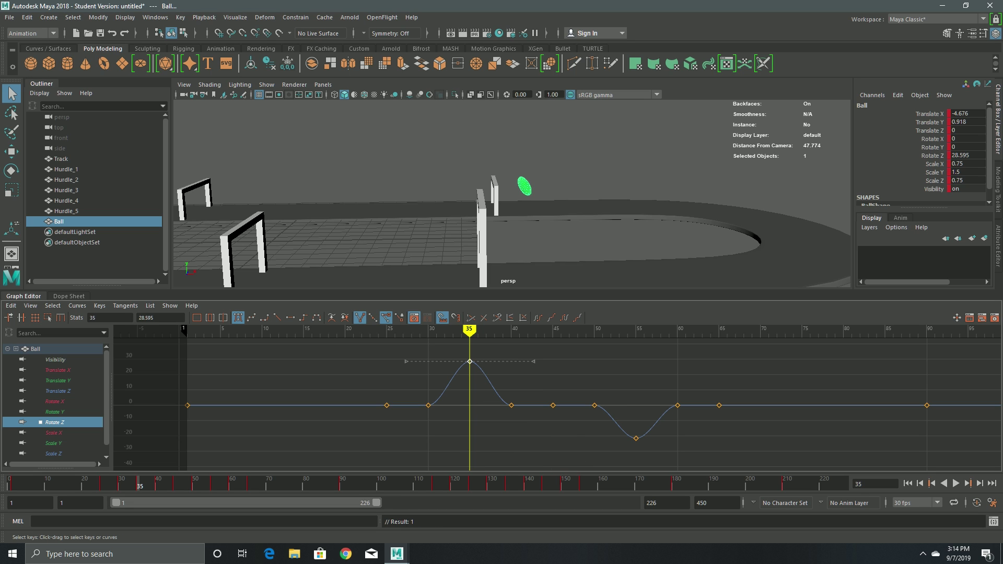
pyautogui.scroll(5, 557, 404)
pyautogui.press('f')
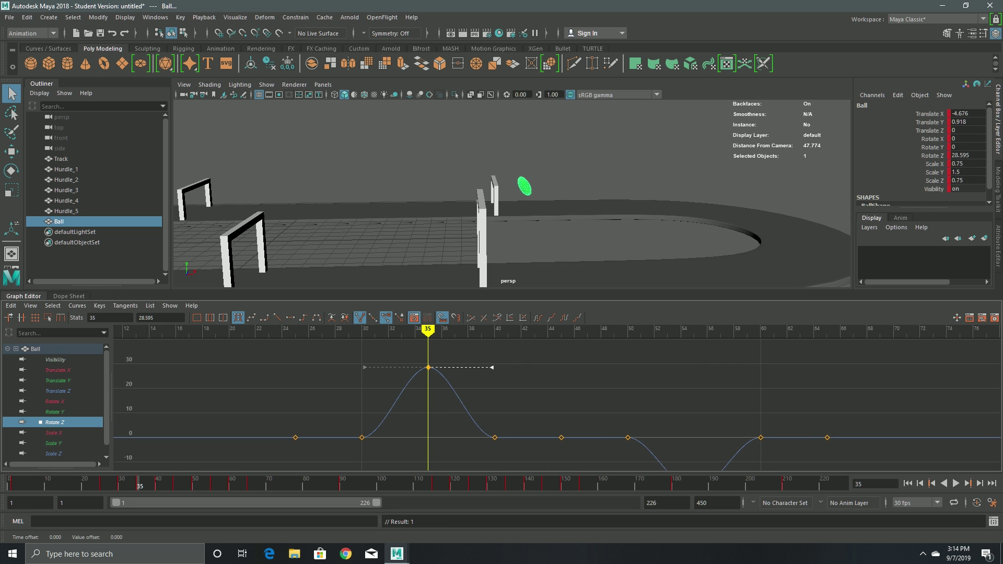
# - Switch the Rotate Z curve to weighted tangents and play back the jump to check the reshaped curve
pyautogui.rightClick(445, 370)
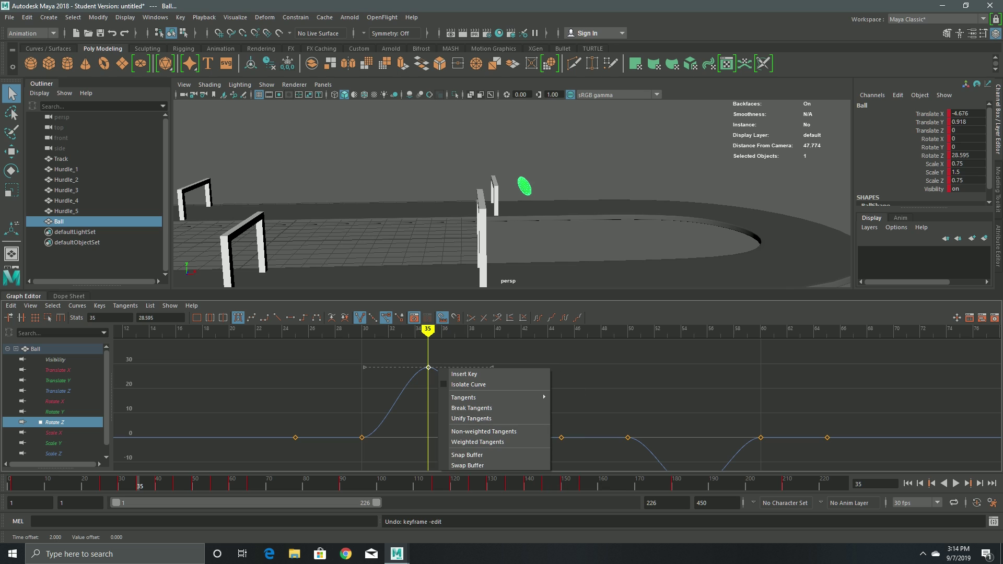
pyautogui.moveTo(496, 397)
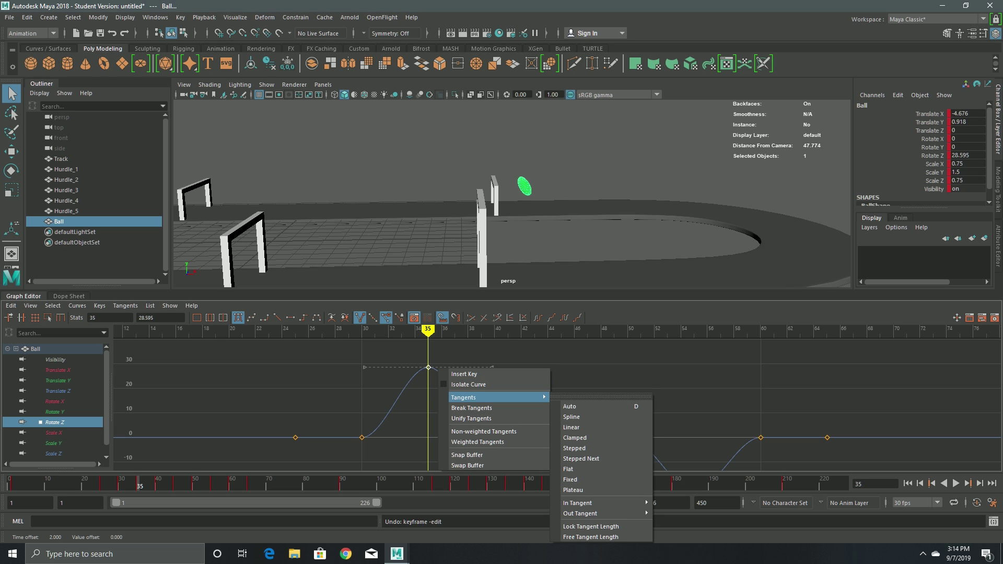
pyautogui.click(483, 432)
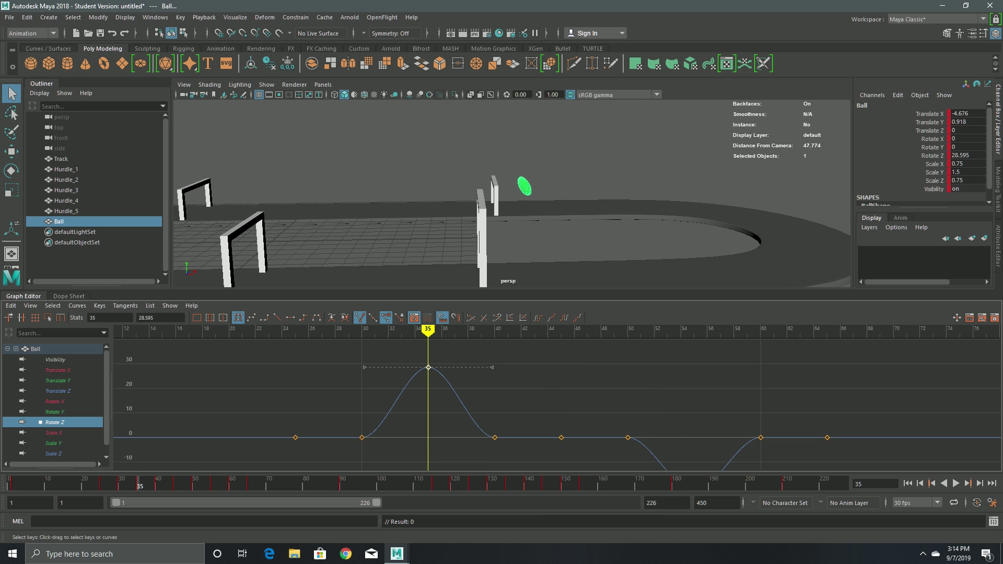
pyautogui.rightClick(451, 364)
pyautogui.click(524, 426)
pyautogui.hotkey('alt', 'v')
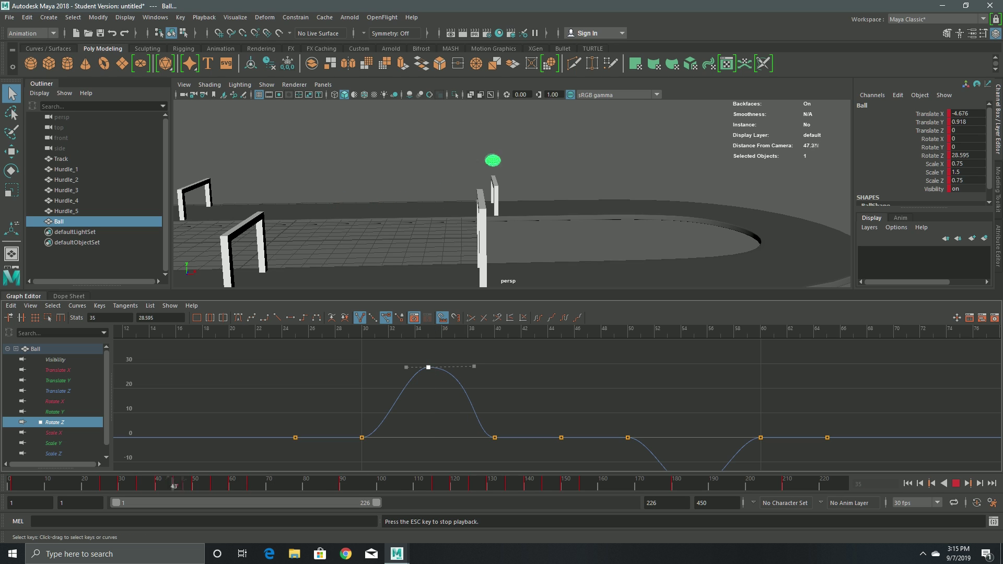
pyautogui.hotkey('alt', 'v')
# - Change the playback speed option in the Time Slider preferences and save the preferences
pyautogui.click(992, 503)
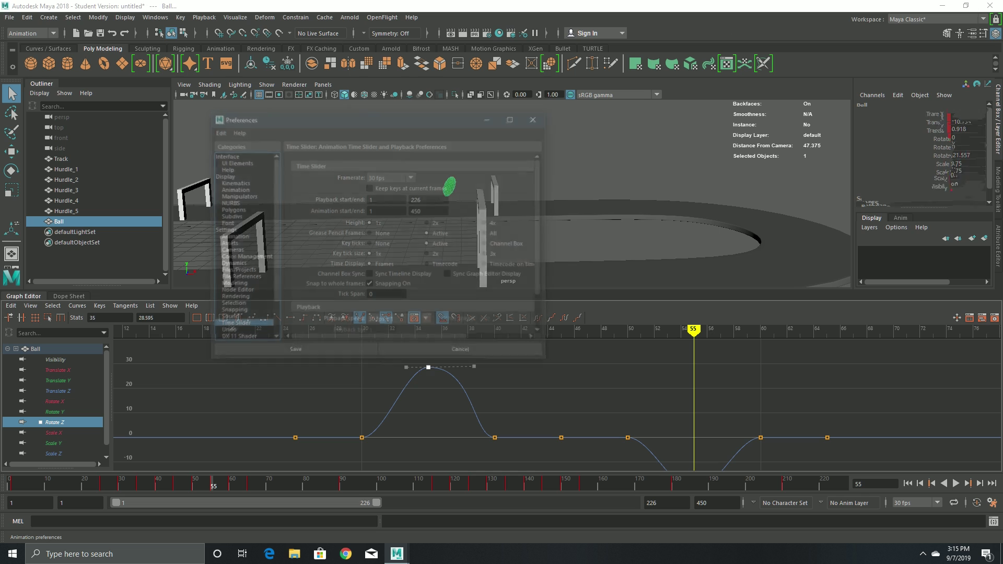
pyautogui.scroll(-2, 404, 261)
pyautogui.click(402, 279)
pyautogui.click(398, 310)
pyautogui.click(294, 352)
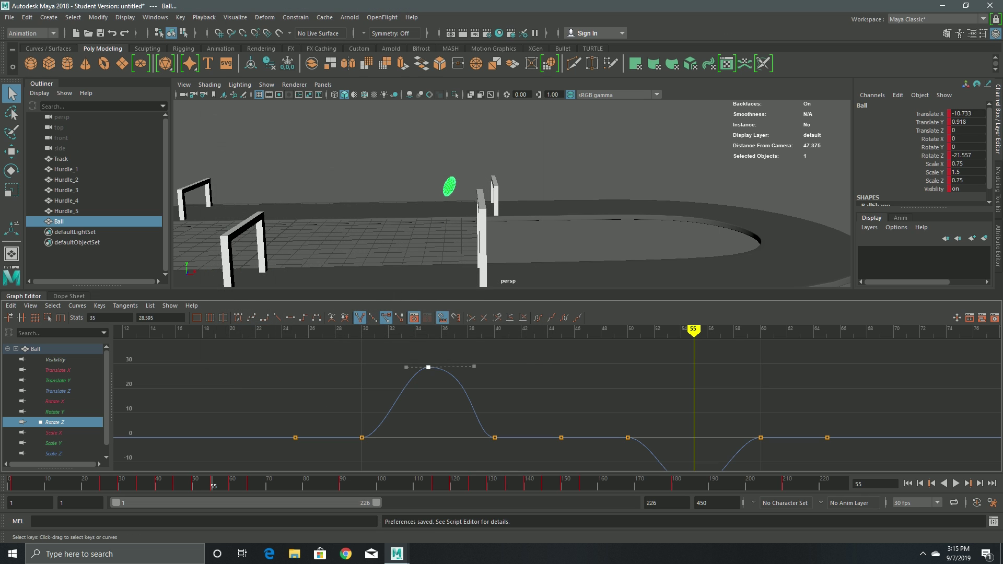
# - Play back the first hurdle jump, viewing it from the opposite side of the track, and stop at frame 33
pyautogui.click(123, 483)
pyautogui.click(954, 483)
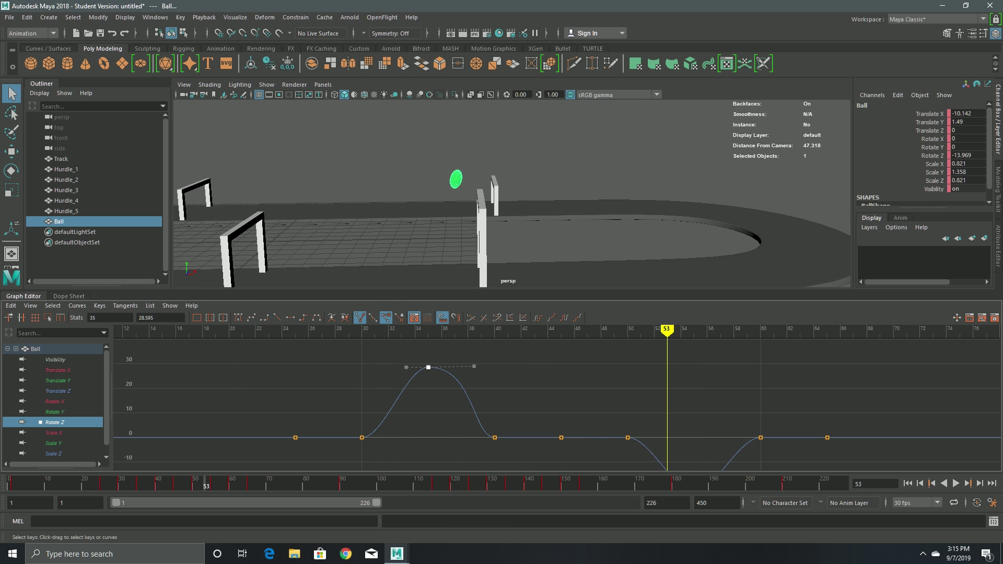
pyautogui.hotkey('alt', 'v')
pyautogui.keyDown('alt'); pyautogui.moveTo(418, 209); pyautogui.dragTo(679, 214); pyautogui.keyUp('alt')
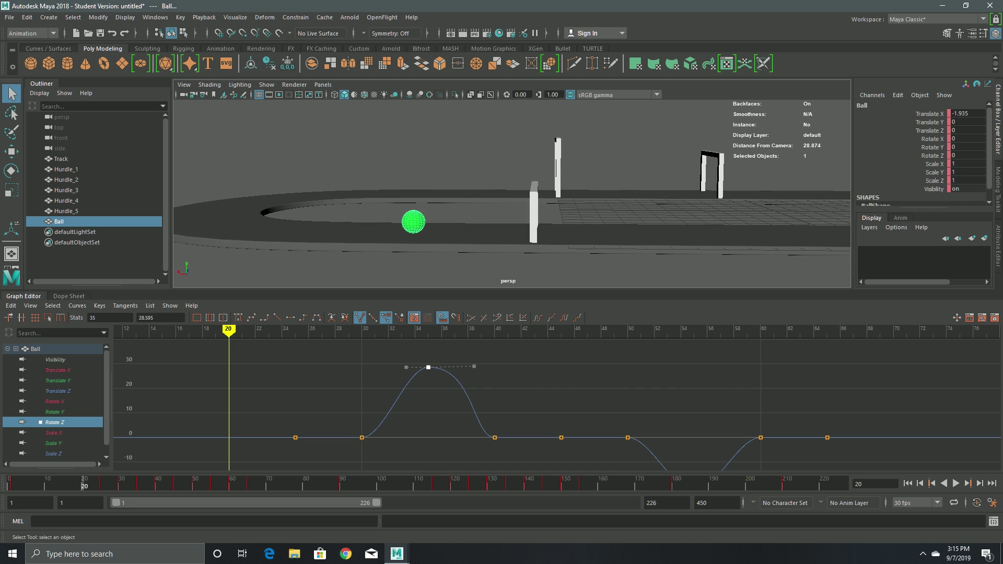
pyautogui.click(955, 483)
pyautogui.moveTo(245, 483); pyautogui.dragTo(132, 486)
# - Lengthen the out-tangent slightly and shorten the in-tangent to about frame 34 on the frame 35 Rotate Z key, checking the motion at frame 33
pyautogui.moveTo(474, 366); pyautogui.dragTo(475, 368)
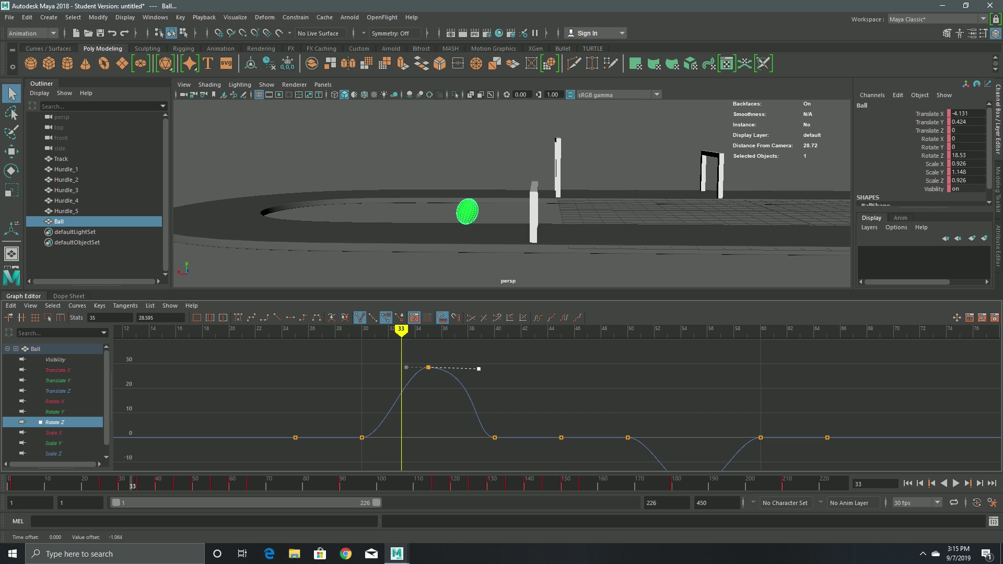
pyautogui.press('f')
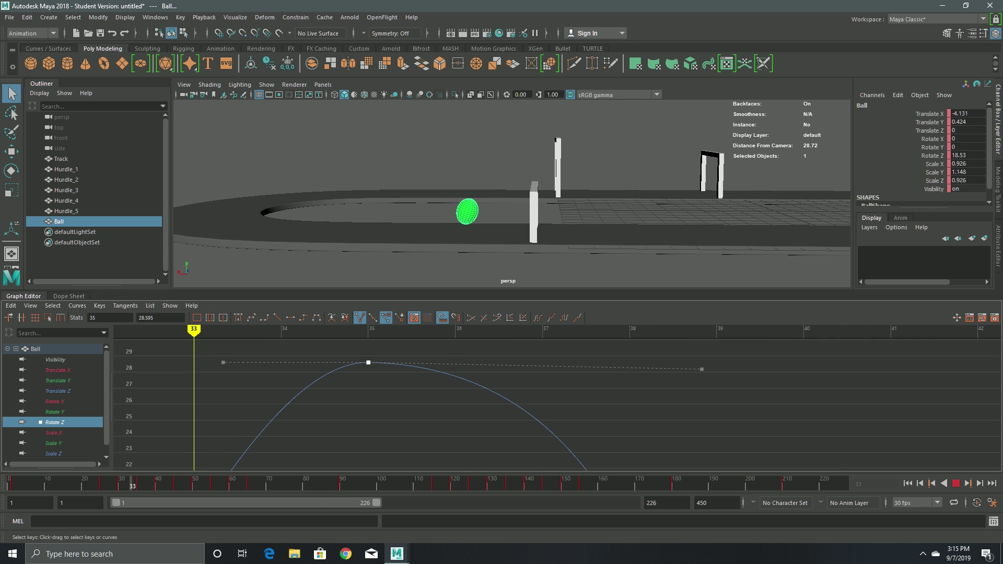
pyautogui.moveTo(132, 486); pyautogui.dragTo(132, 486)
pyautogui.moveTo(223, 362); pyautogui.dragTo(286, 362)
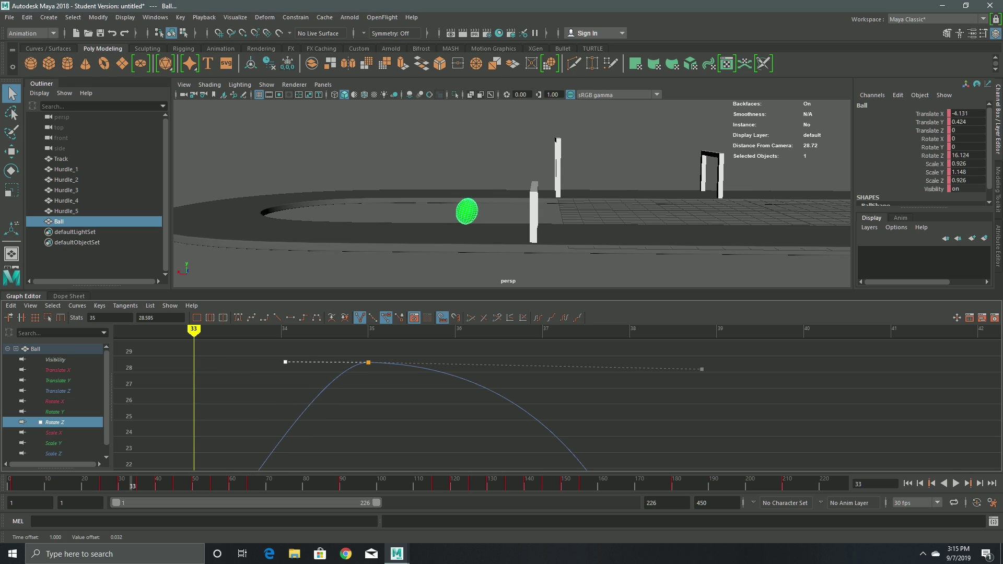
pyautogui.hotkey('alt', 'v')
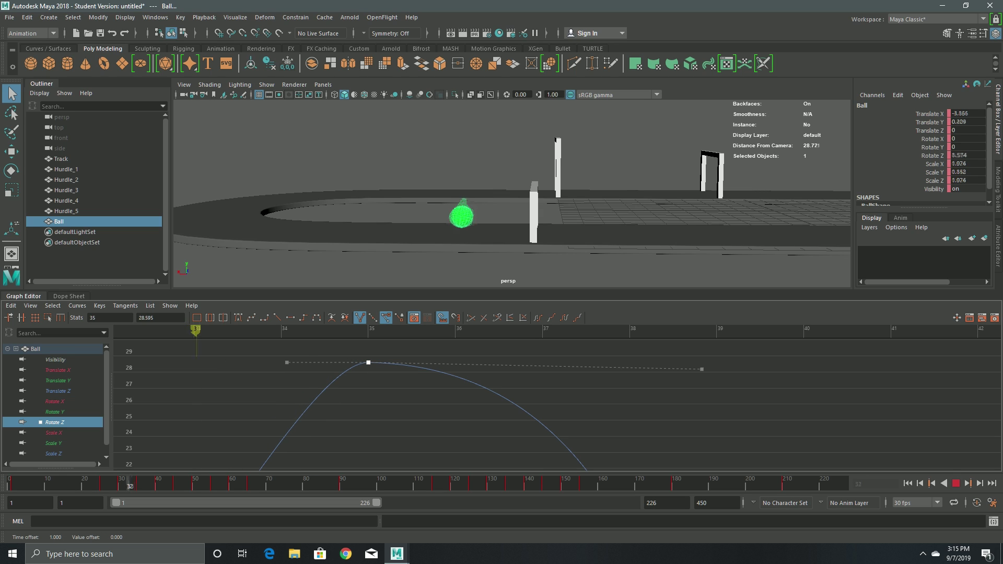
pyautogui.moveTo(128, 486); pyautogui.dragTo(132, 486)
pyautogui.scroll(-5, 547, 370)
pyautogui.keyDown('alt'); pyautogui.moveTo(547, 370); pyautogui.dragTo(518, 373, button='middle'); pyautogui.keyUp('alt')
pyautogui.scroll(3, 557, 405)
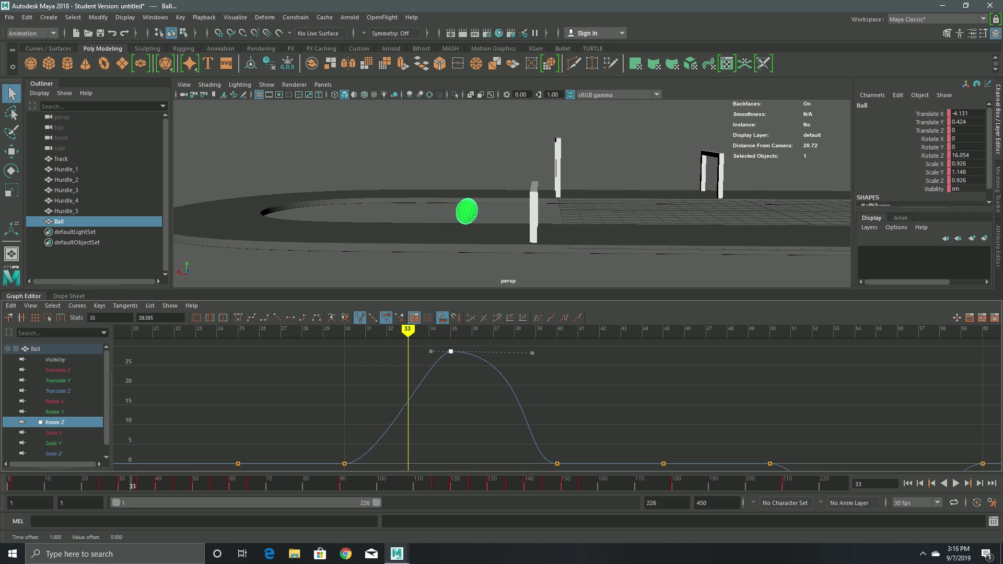
# - Check the first jump at frame 31 and undo the last tangent change on the frame 35 Rotate Z key
pyautogui.moveTo(132, 485); pyautogui.dragTo(123, 485)
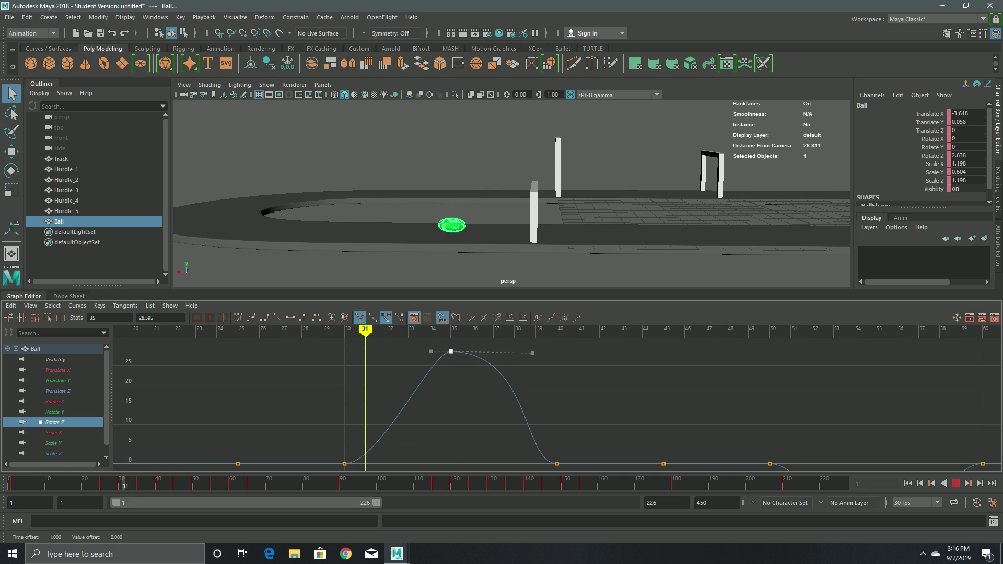
pyautogui.hotkey('ctrl', 'z')
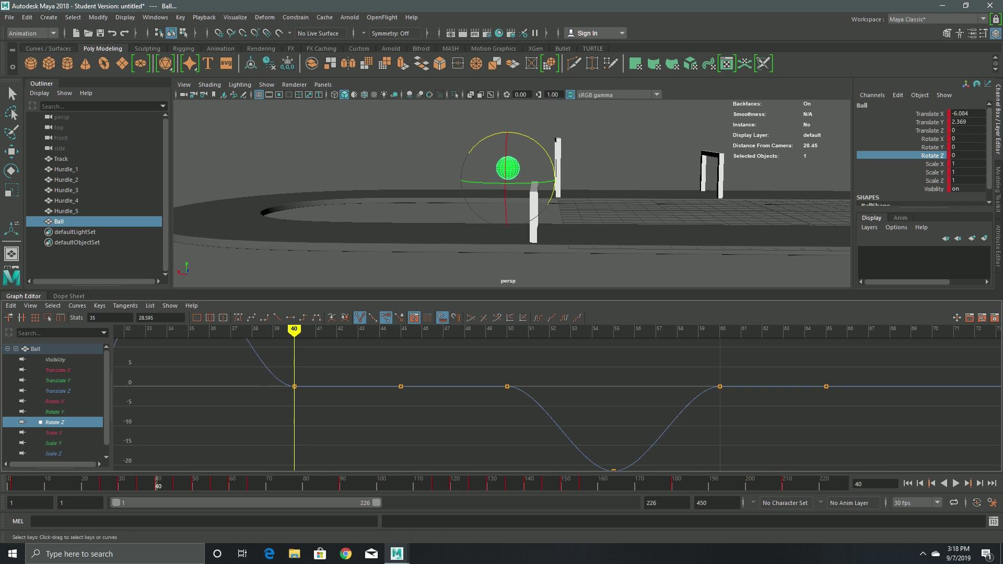
# - Set the Rotate Z curve to non-weighted tangents and break the tangents of its key at frame 55
pyautogui.keyDown('alt'); pyautogui.moveTo(557, 404); pyautogui.dragTo(522, 370, button='middle'); pyautogui.keyUp('alt')
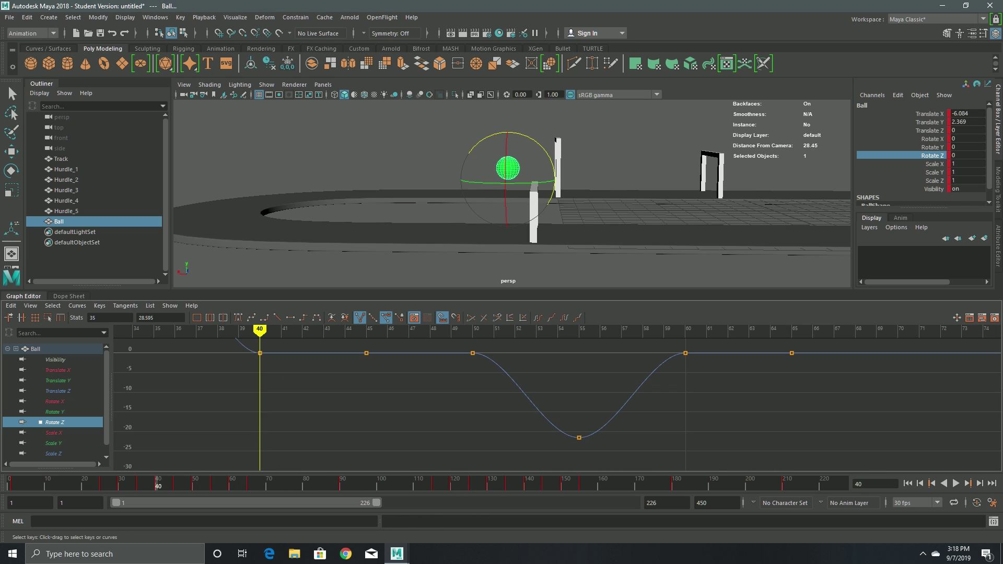
pyautogui.moveTo(196, 483); pyautogui.dragTo(206, 483)
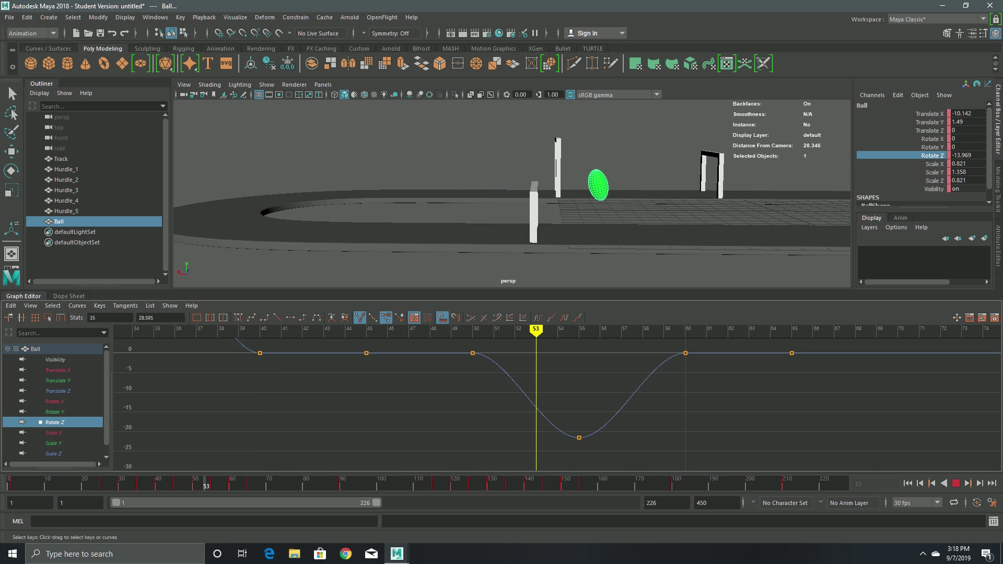
pyautogui.hotkey('alt', 'v')
pyautogui.rightClick(581, 442)
pyautogui.click(627, 378)
pyautogui.rightClick(583, 441)
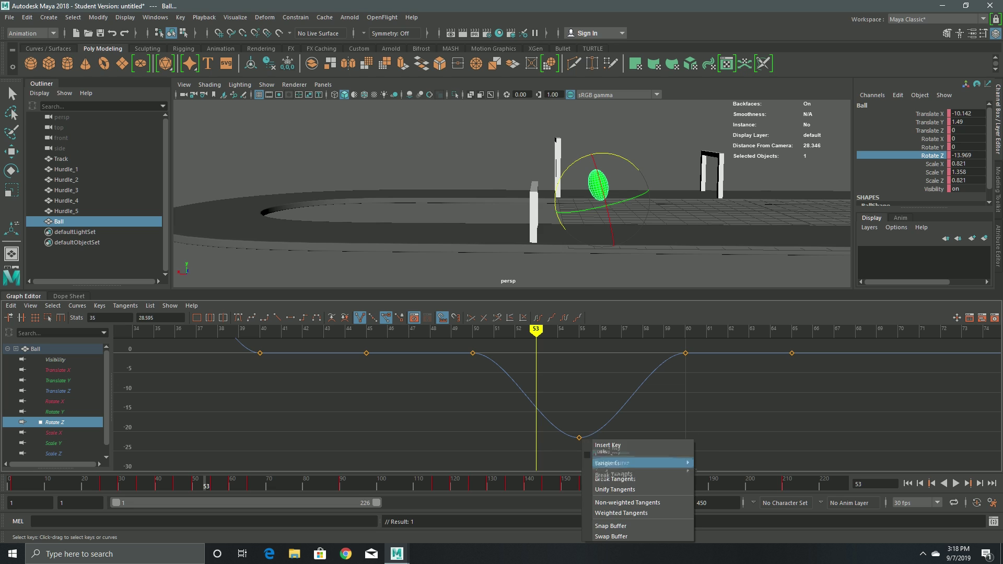
pyautogui.click(579, 438)
pyautogui.click(578, 437)
pyautogui.rightClick(579, 438)
pyautogui.click(614, 479)
# - Switch the Rotate Z curve to weighted tangents and try shortening the frame 55 key's in-tangent to just before the key
pyautogui.rightClick(579, 438)
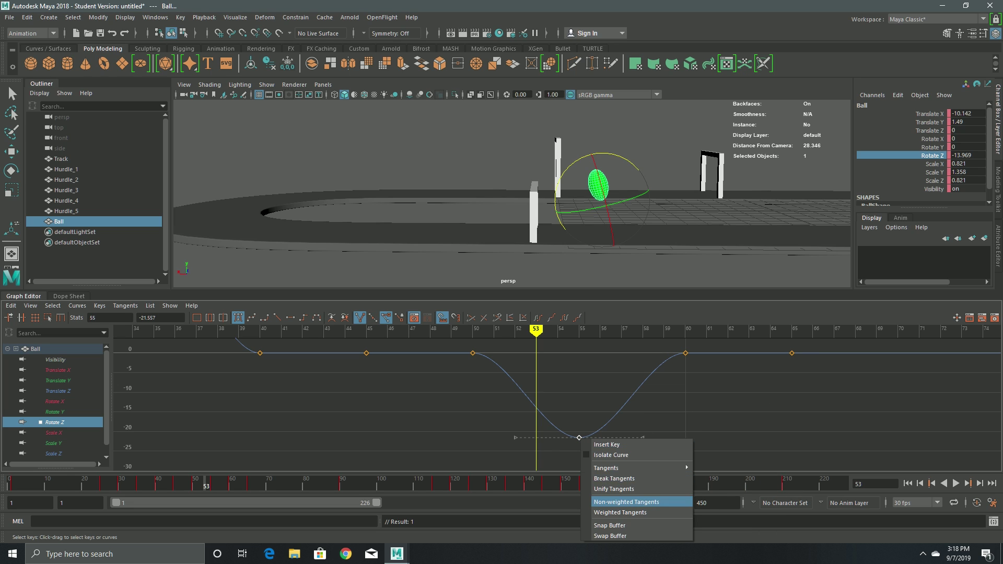
pyautogui.click(626, 502)
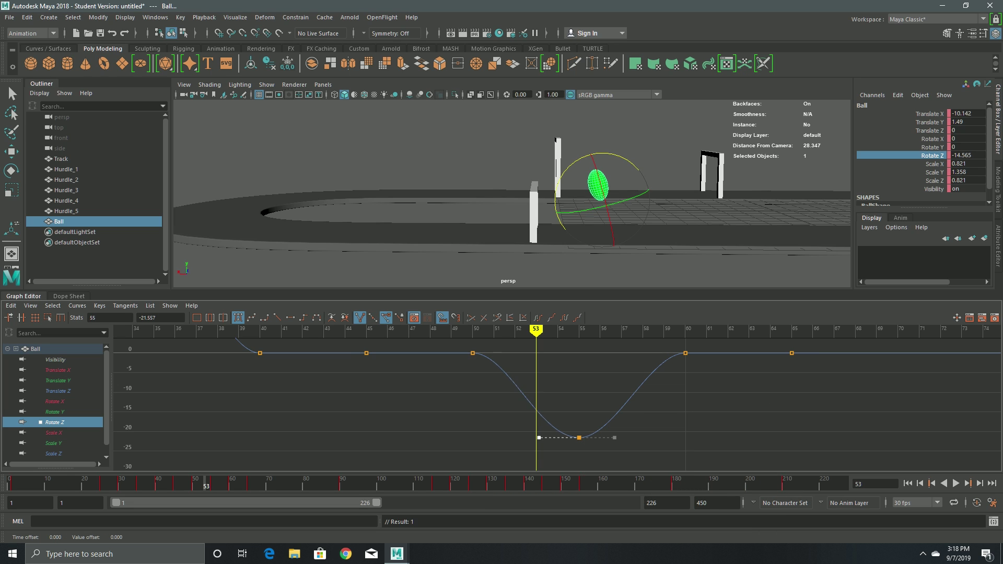
pyautogui.moveTo(539, 438); pyautogui.dragTo(499, 438, button='middle')
pyautogui.moveTo(481, 439); pyautogui.dragTo(565, 431)
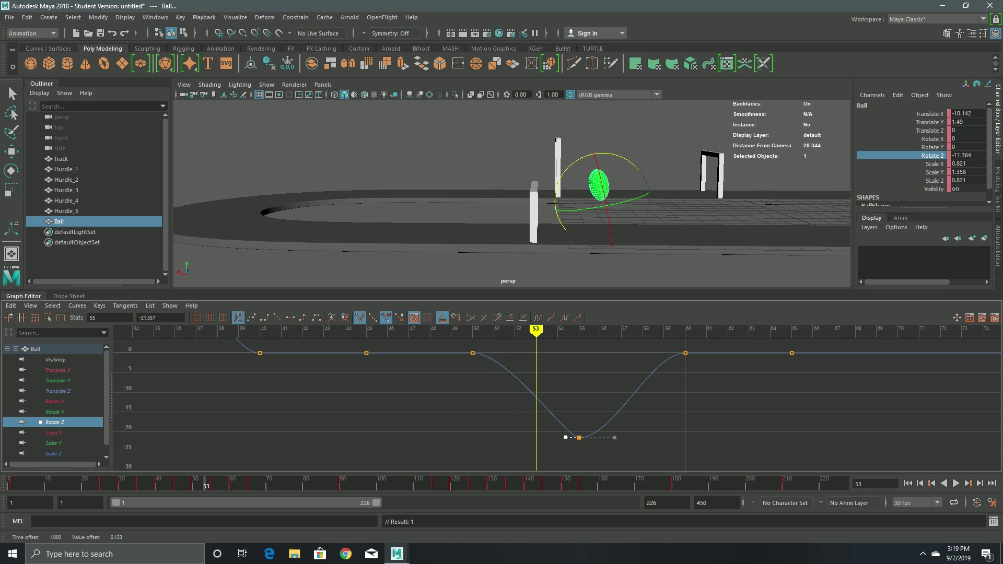
pyautogui.moveTo(205, 483)
pyautogui.mouseDown()
pyautogui.moveTo(180, 483)
pyautogui.moveTo(206, 483)
pyautogui.mouseUp()
pyautogui.hotkey('alt', 'v')
pyautogui.hotkey('alt', 'v')
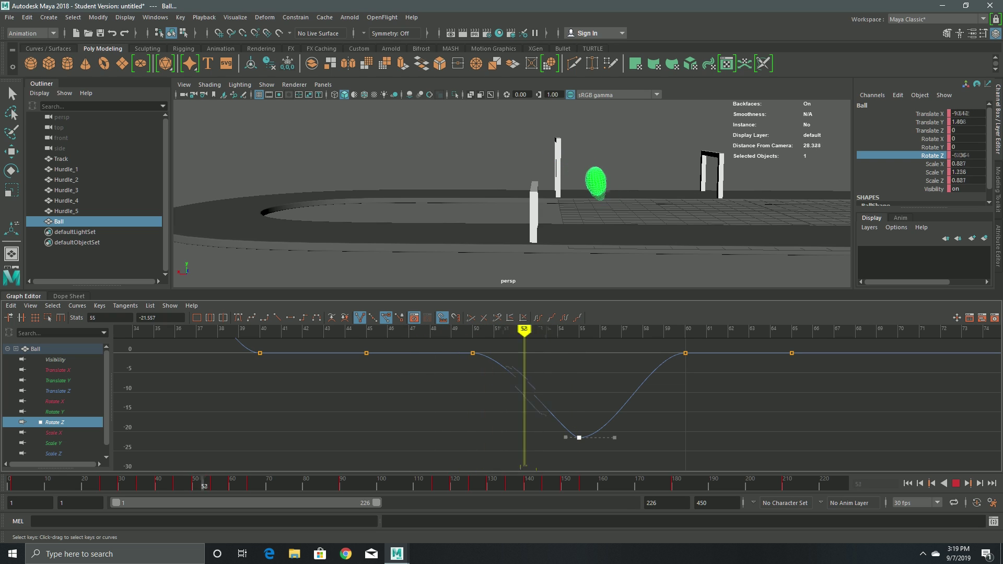
pyautogui.hotkey('ctrl', 'z')
# - Lengthen the out-tangent of the frame 55 Rotate Z key to about frame 59 and play back the descent
pyautogui.moveTo(614, 437); pyautogui.dragTo(663, 437)
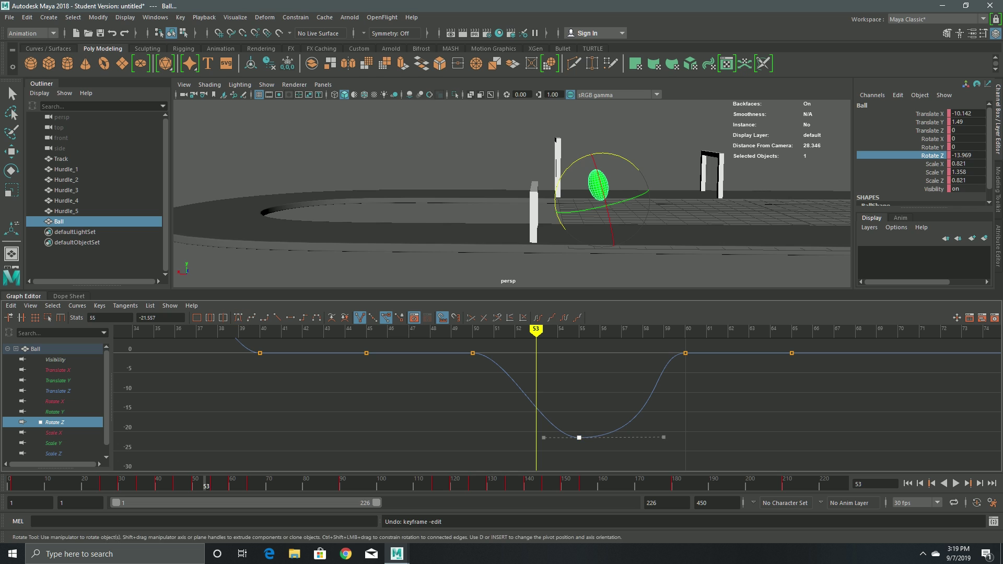
pyautogui.hotkey('alt', 'v')
pyautogui.hotkey('alt', 'v')
pyautogui.scroll(-4, 557, 404)
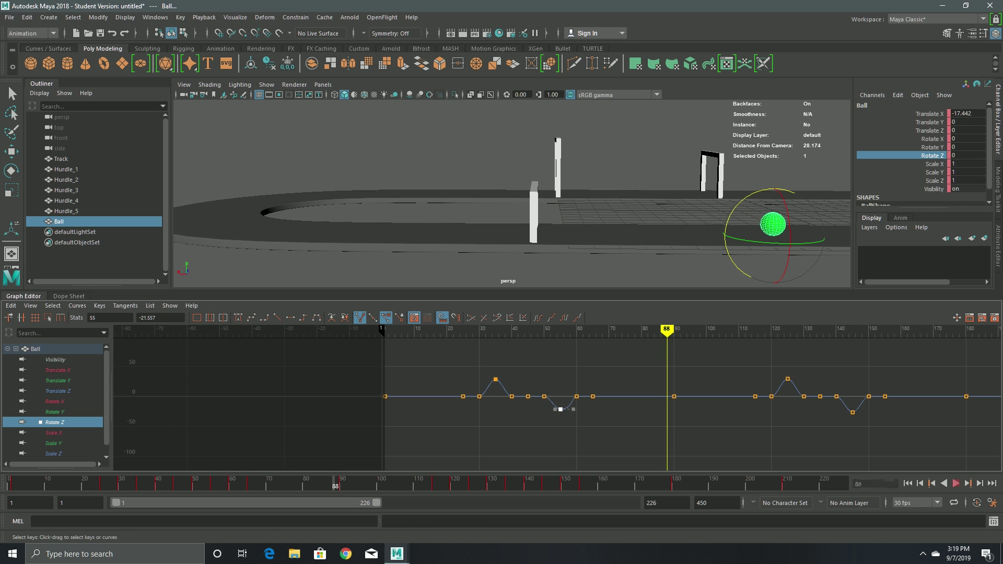
pyautogui.moveTo(667, 330); pyautogui.dragTo(546, 330)
pyautogui.scroll(5, 557, 405)
pyautogui.scroll(-2, 557, 401)
pyautogui.hotkey('alt', 'v')
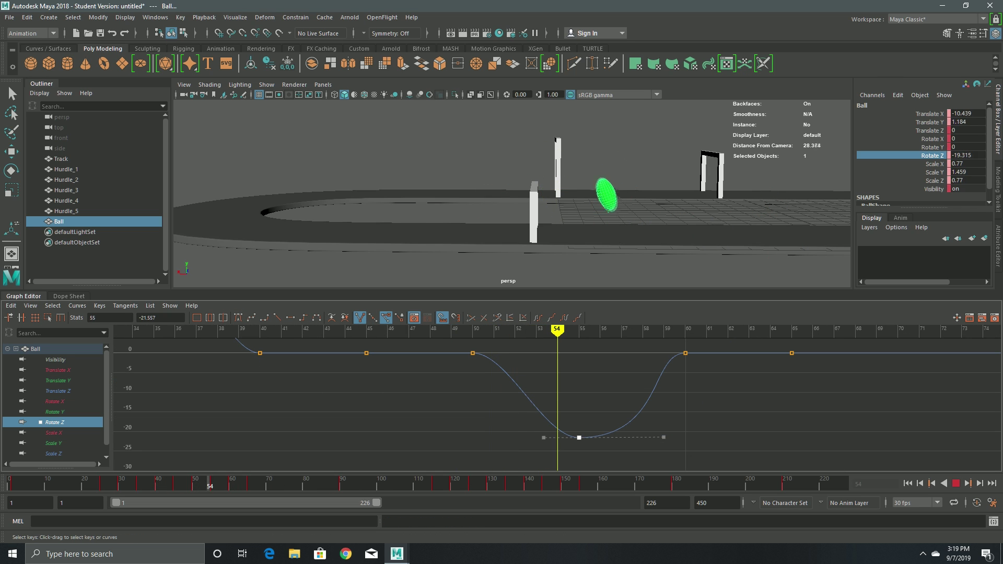
pyautogui.moveTo(642, 330)
pyautogui.mouseDown()
pyautogui.moveTo(388, 329)
pyautogui.moveTo(642, 329)
pyautogui.mouseUp()
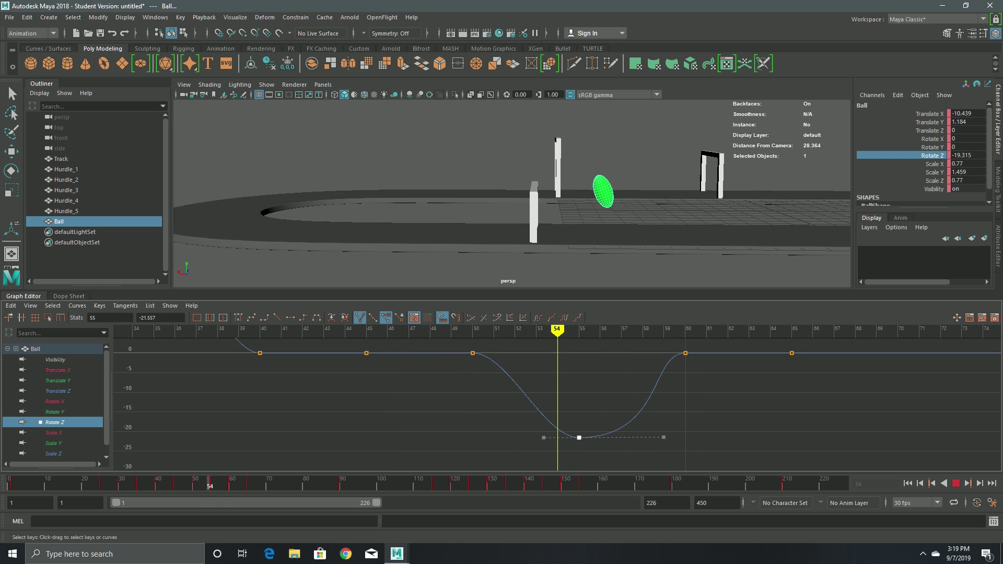
# - Shorten the in-tangent of the frame 55 Rotate Z key to about frame 54 and level it with the key
pyautogui.hotkey('alt', 'v')
pyautogui.moveTo(543, 438); pyautogui.dragTo(577, 437)
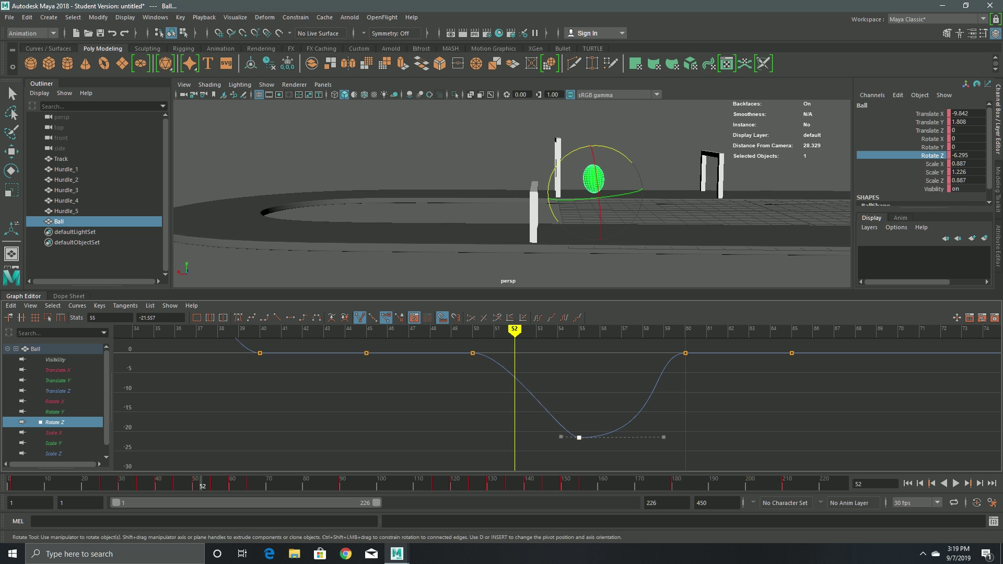
pyautogui.keyDown('alt'); pyautogui.moveTo(567, 426); pyautogui.dragTo(669, 426, button='right'); pyautogui.keyUp('alt')
pyautogui.keyDown('alt'); pyautogui.moveTo(669, 442); pyautogui.dragTo(614, 365, button='middle'); pyautogui.keyUp('alt')
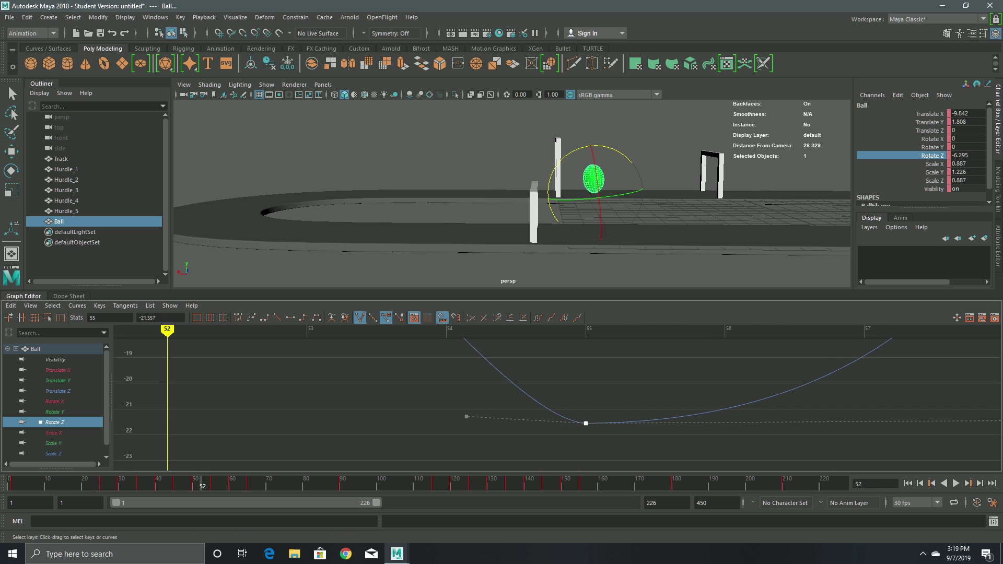
pyautogui.moveTo(467, 416); pyautogui.dragTo(465, 423)
pyautogui.press('f')
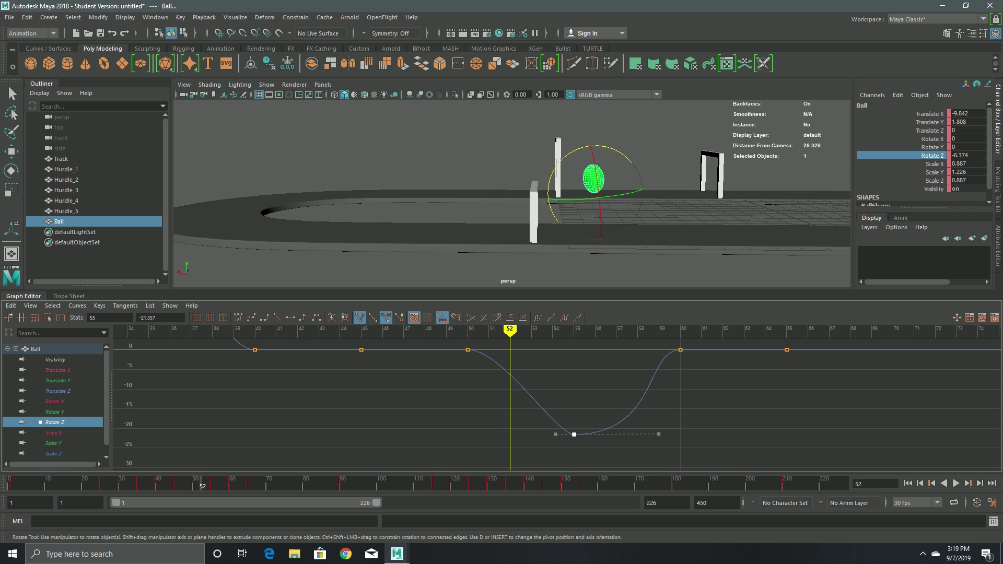
# - Play back the ball's descent after the first hurdle with the reshaped Rotate Z curve and stop at frame 53
pyautogui.click(956, 483)
pyautogui.press('Escape')
pyautogui.scroll(-3, 558, 404)
pyautogui.moveTo(257, 483); pyautogui.dragTo(195, 484)
pyautogui.scroll(4, 557, 404)
pyautogui.hotkey('alt', 'v')
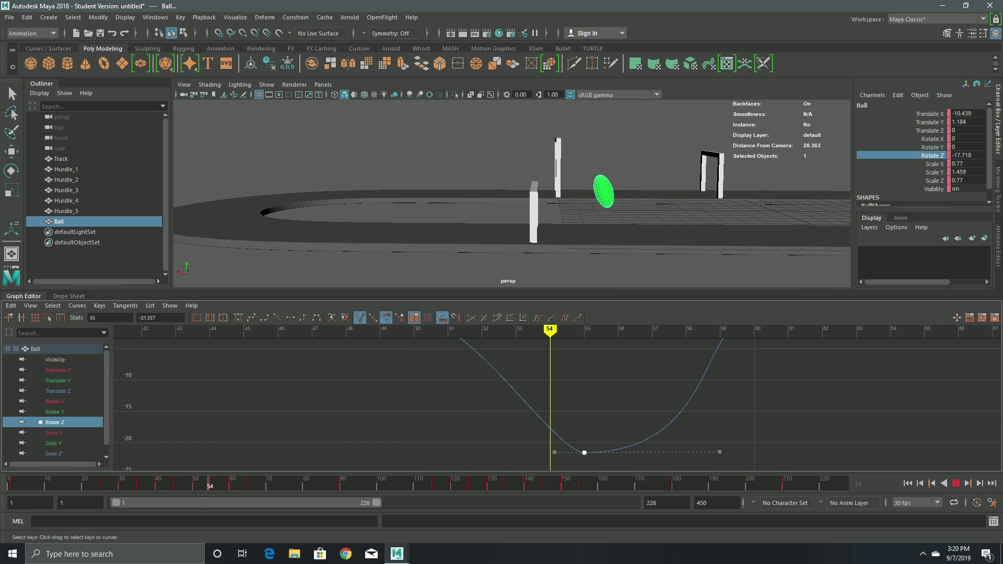
pyautogui.moveTo(220, 483)
pyautogui.mouseDown()
pyautogui.moveTo(195, 483)
pyautogui.moveTo(207, 483)
pyautogui.mouseUp()
pyautogui.scroll(-4, 557, 404)
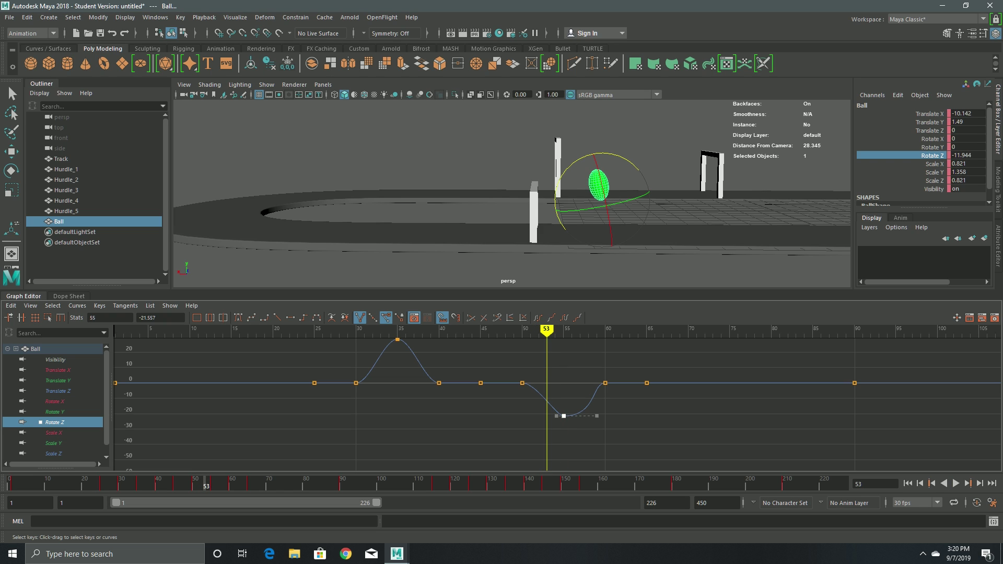
# - Select the Rotate Z key at frame 50, ready for moving with the Move Keys tool
pyautogui.press('f')
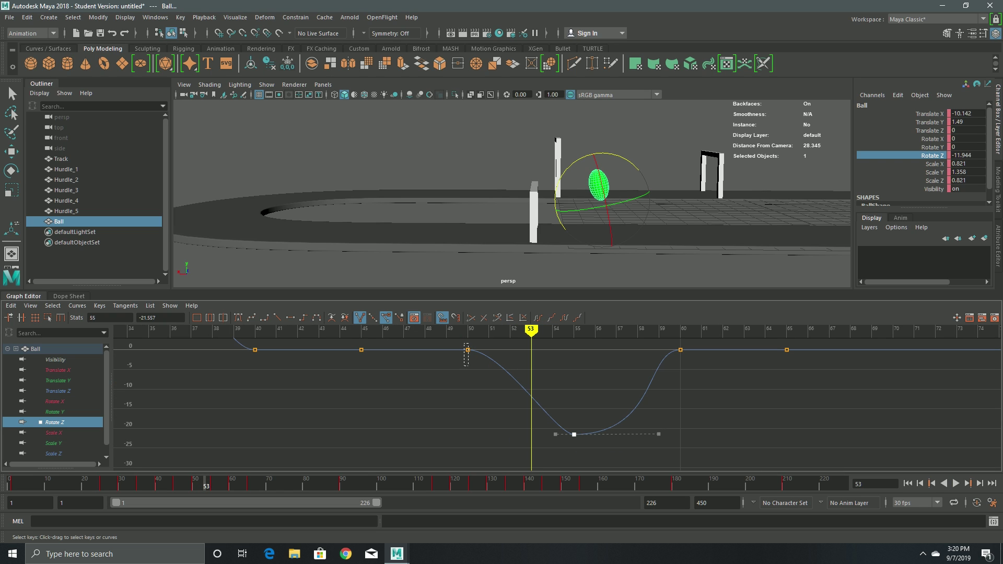
pyautogui.moveTo(468, 366); pyautogui.dragTo(468, 365)
pyautogui.press('w')
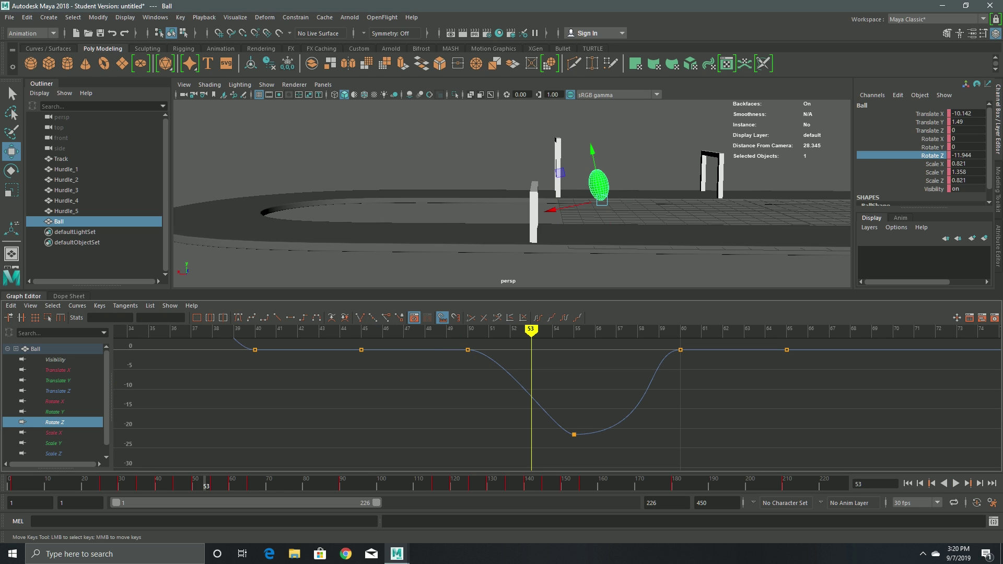
pyautogui.click(468, 350)
pyautogui.rightClick(468, 350)
pyautogui.press('Escape')
pyautogui.press('q')
pyautogui.click(11, 306)
pyautogui.press('Escape')
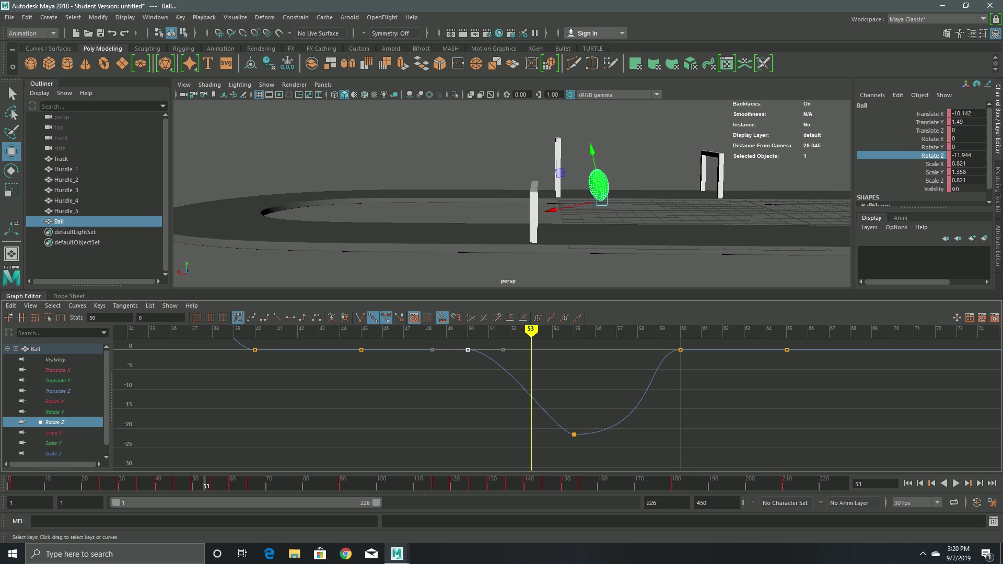
# - Undo an attempted duplicate and try moving the Rotate Z key from frame 50 to frame 52
pyautogui.keyDown('alt'); pyautogui.moveTo(522, 376); pyautogui.dragTo(538, 424, button='middle'); pyautogui.keyUp('alt')
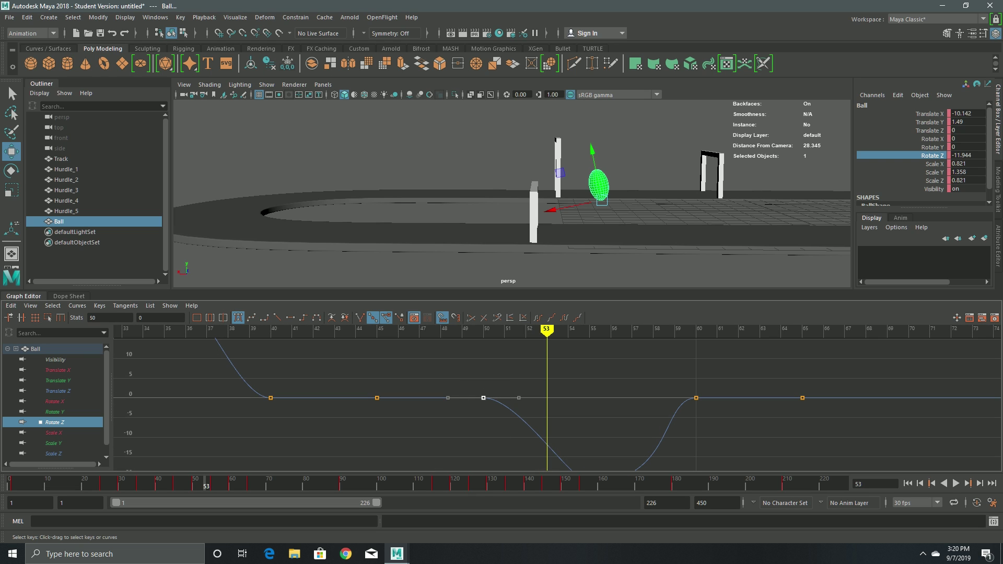
pyautogui.hotkey('ctrl', 'd')
pyautogui.hotkey('ctrl', 'z')
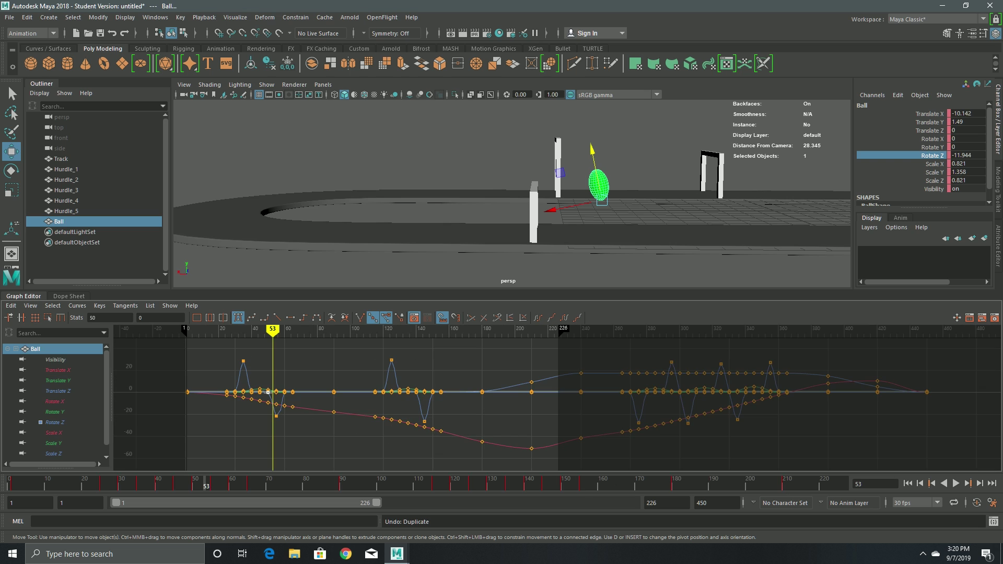
pyautogui.press('f')
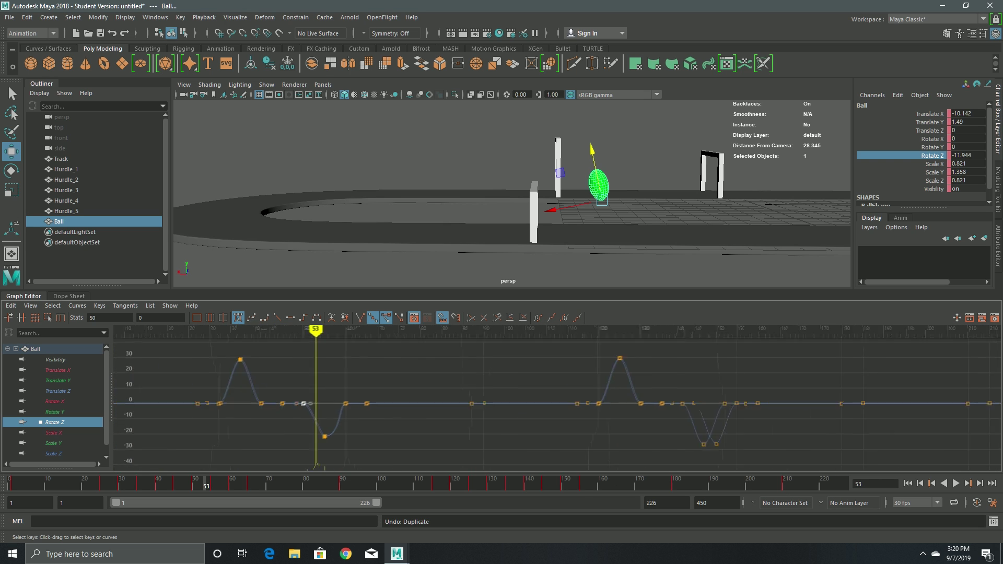
pyautogui.moveTo(452, 364); pyautogui.dragTo(473, 364, button='middle')
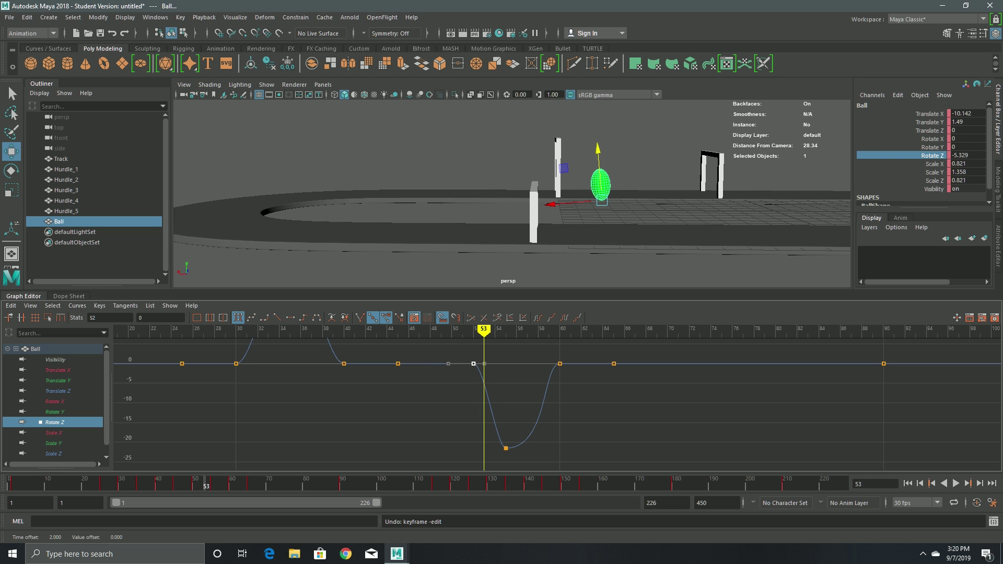
# - Undo the frame 50 key move, the frame 55 tangent edits and the switch to weighted tangents on the Rotate Z curve
pyautogui.hotkey('ctrl', 'z')
pyautogui.hotkey('ctrl', 'z')
pyautogui.hotkey('ctrl', 'z')
pyautogui.hotkey('ctrl', 'z')
pyautogui.hotkey('ctrl', 'z')
pyautogui.hotkey('ctrl', 'z')
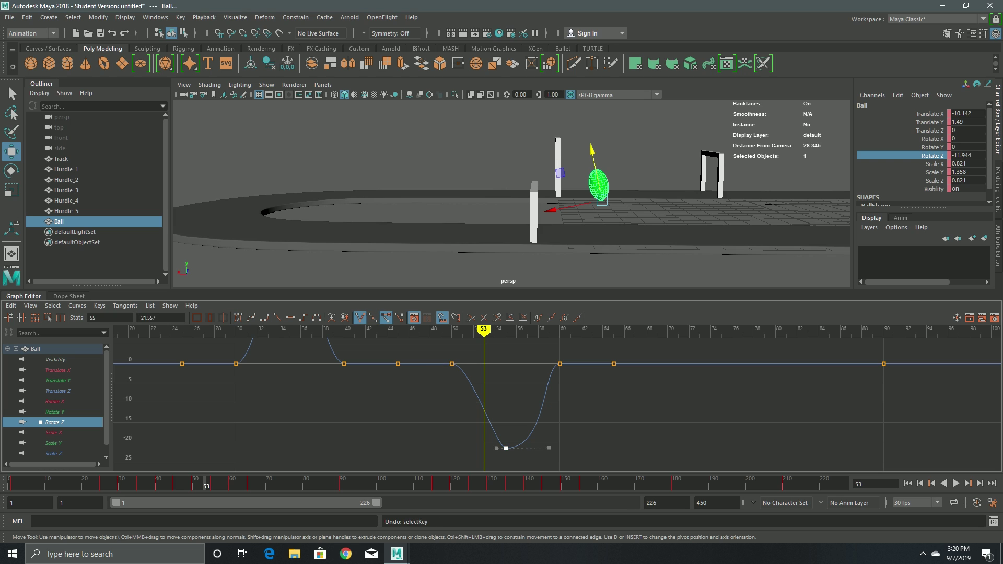
pyautogui.hotkey('ctrl', 'z')
pyautogui.hotkey('ctrl', 'z')
pyautogui.hotkey('ctrl', 'z')
pyautogui.hotkey('ctrl', 'z')
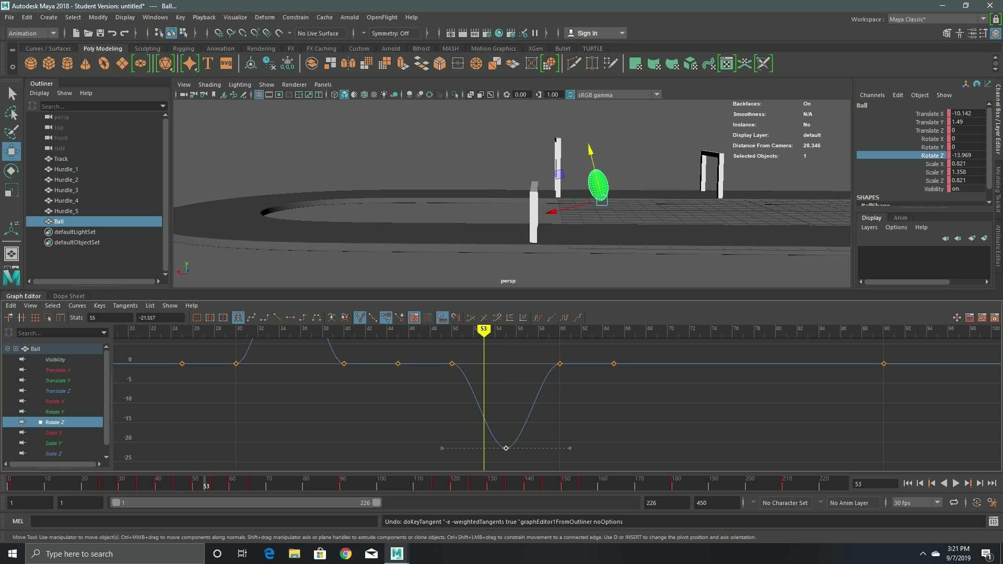
# - Go to frame 50 and select the Rotate Z key there
pyautogui.moveTo(483, 331); pyautogui.dragTo(451, 330)
pyautogui.click(455, 364)
pyautogui.click(460, 364)
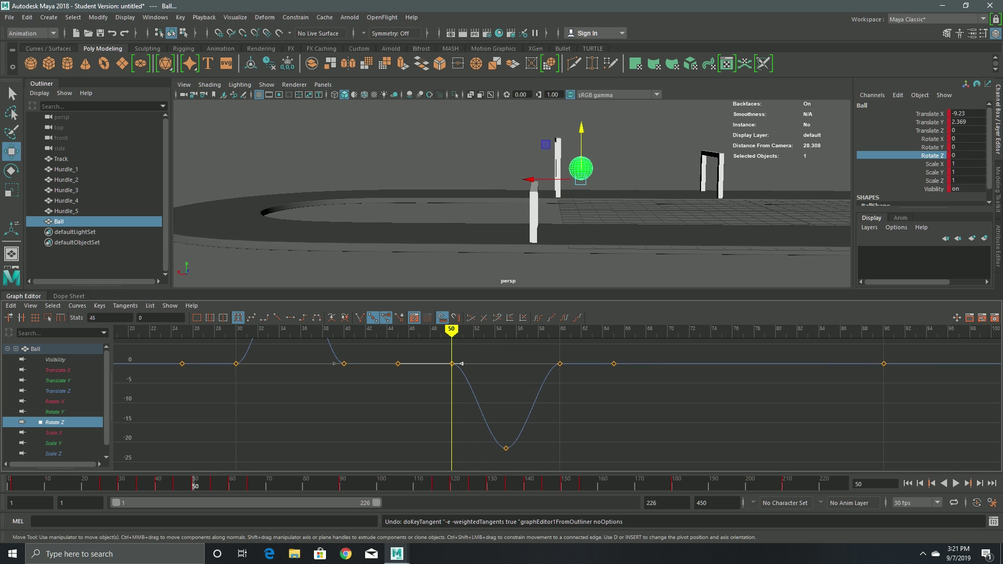
pyautogui.click(463, 377)
pyautogui.scroll(3, 557, 405)
pyautogui.scroll(-3, 557, 405)
pyautogui.keyDown('alt'); pyautogui.moveTo(556, 405); pyautogui.dragTo(555, 424, button='middle'); pyautogui.keyUp('alt')
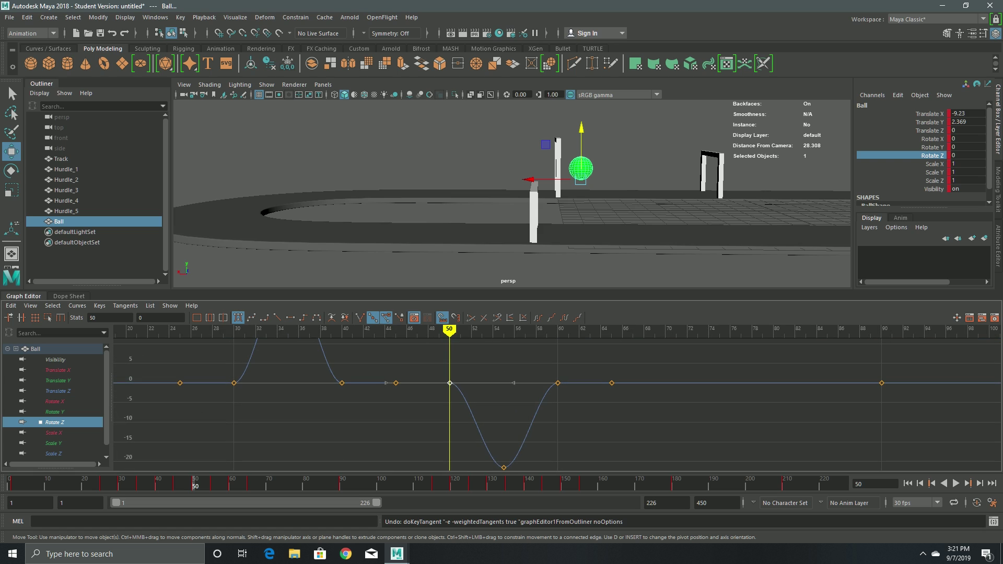
# - Try moving the Rotate Z key from frame 50 to 52 and keying the ball at frame 53, undo the added key, and start playback
pyautogui.moveTo(450, 330); pyautogui.dragTo(482, 330)
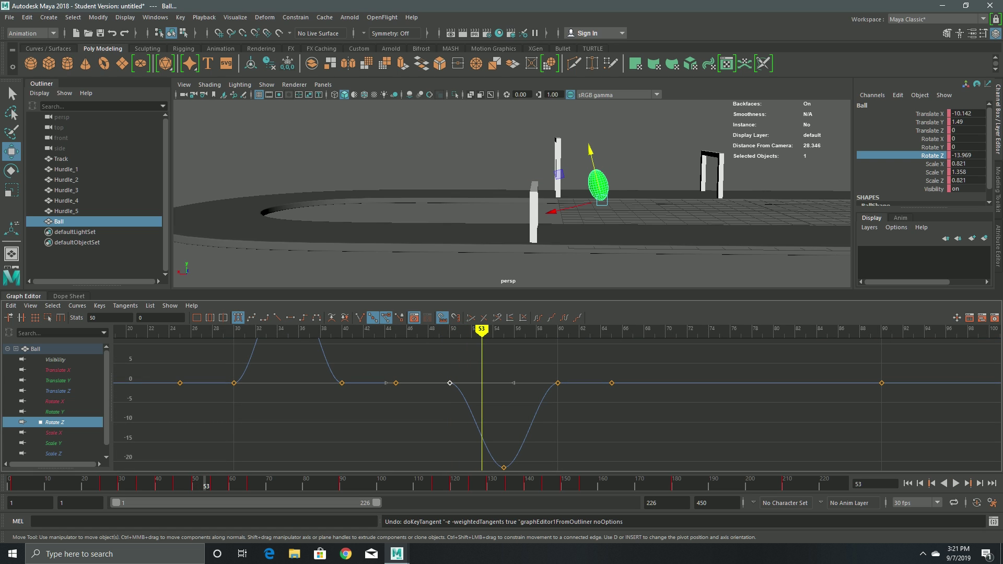
pyautogui.keyDown('shift'); pyautogui.moveTo(450, 383); pyautogui.dragTo(471, 383, button='middle'); pyautogui.keyUp('shift')
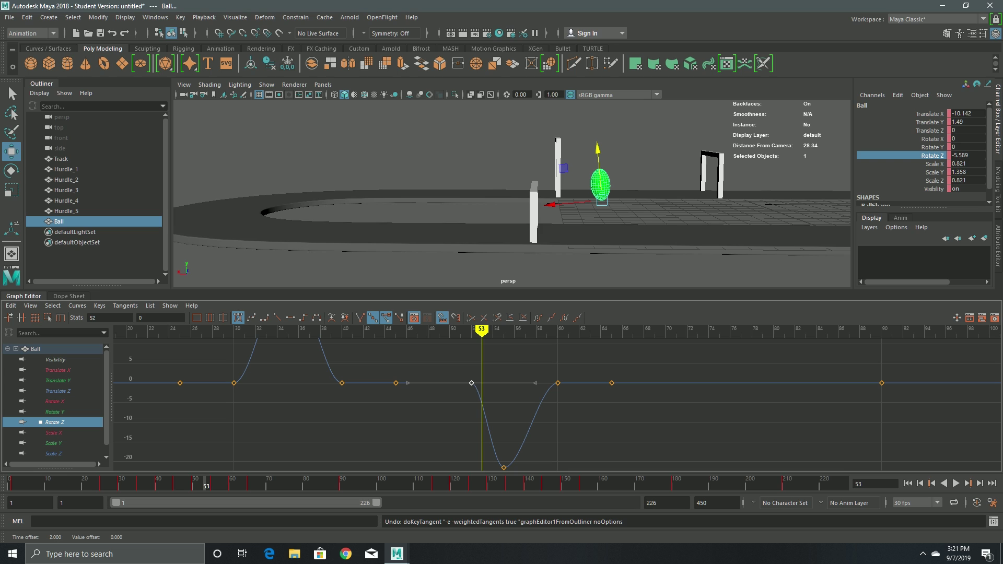
pyautogui.press('s')
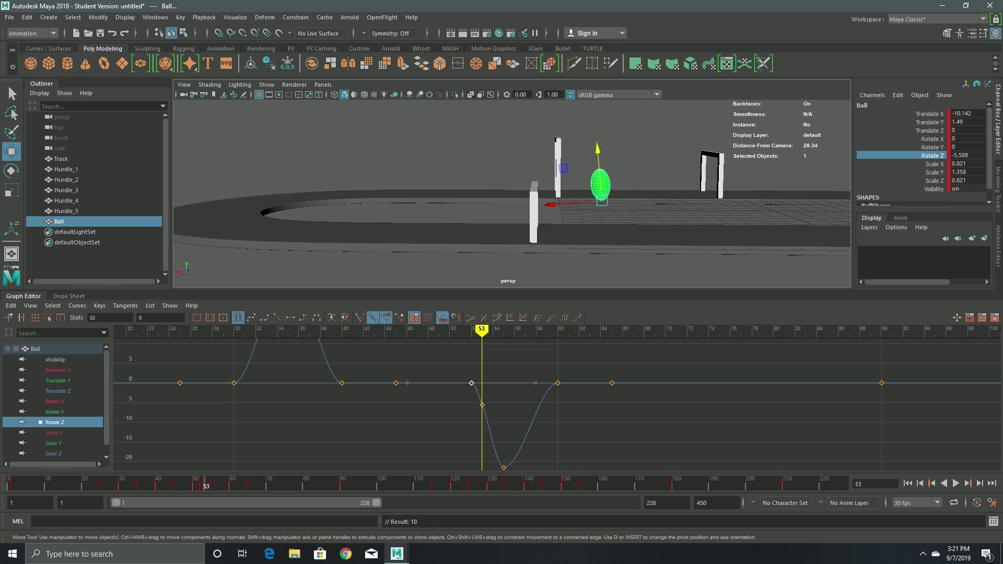
pyautogui.moveTo(481, 330)
pyautogui.mouseDown()
pyautogui.moveTo(395, 330)
pyautogui.moveTo(481, 330)
pyautogui.mouseUp()
pyautogui.hotkey('ctrl', 'z')
pyautogui.hotkey('alt', 'v')
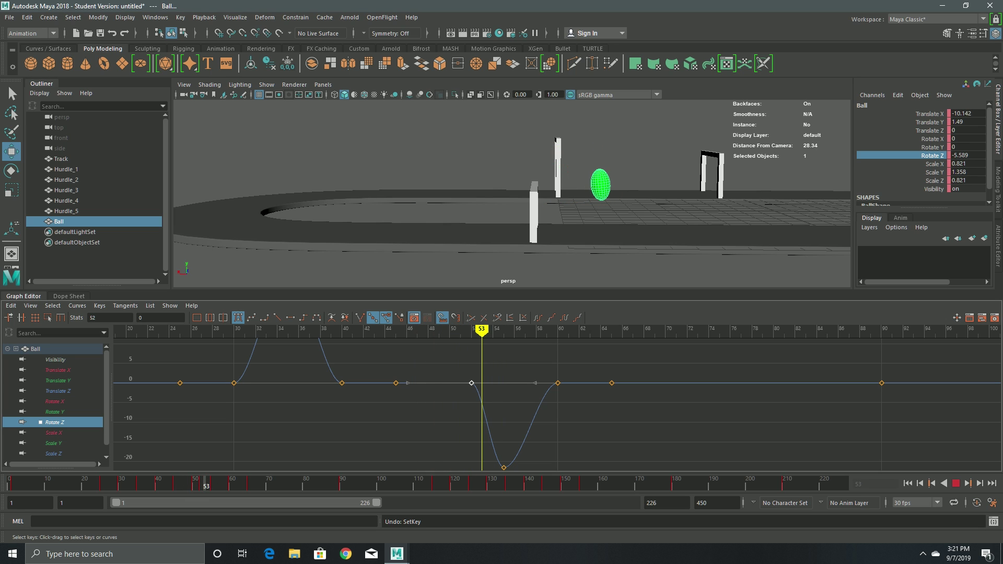
# - Scrub the descent, undo moving the Rotate Z key to frame 52, and play back the jump again
pyautogui.moveTo(224, 484); pyautogui.dragTo(210, 483)
pyautogui.hotkey('ctrl', 'z')
pyautogui.hotkey('ctrl', 'z')
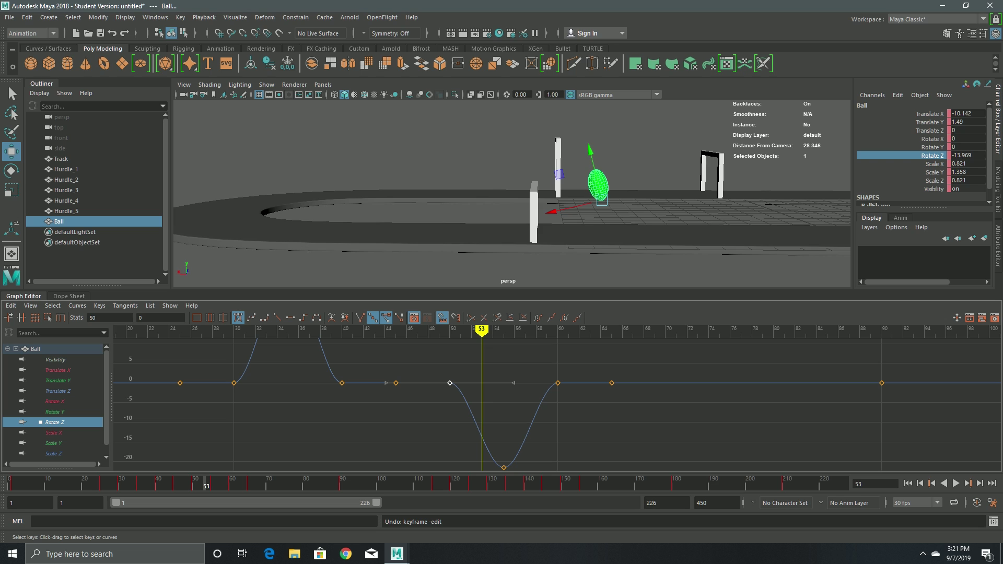
pyautogui.hotkey('alt', 'v')
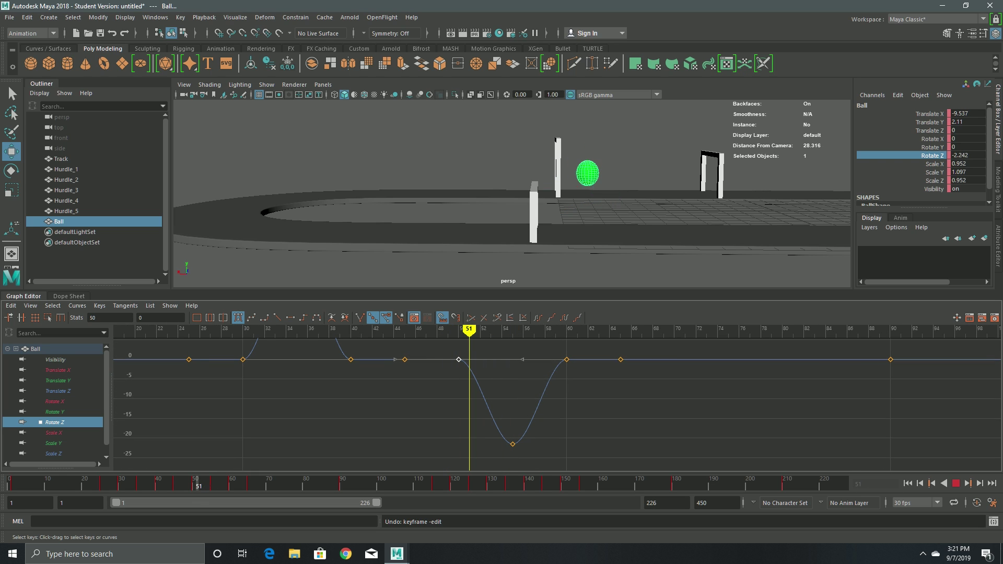
# - Stop playback, select the Rotate Z key at frame 55, and switch the curve to weighted tangents
pyautogui.hotkey('alt', 'v')
pyautogui.click(513, 444)
pyautogui.rightClick(512, 442)
pyautogui.click(560, 518)
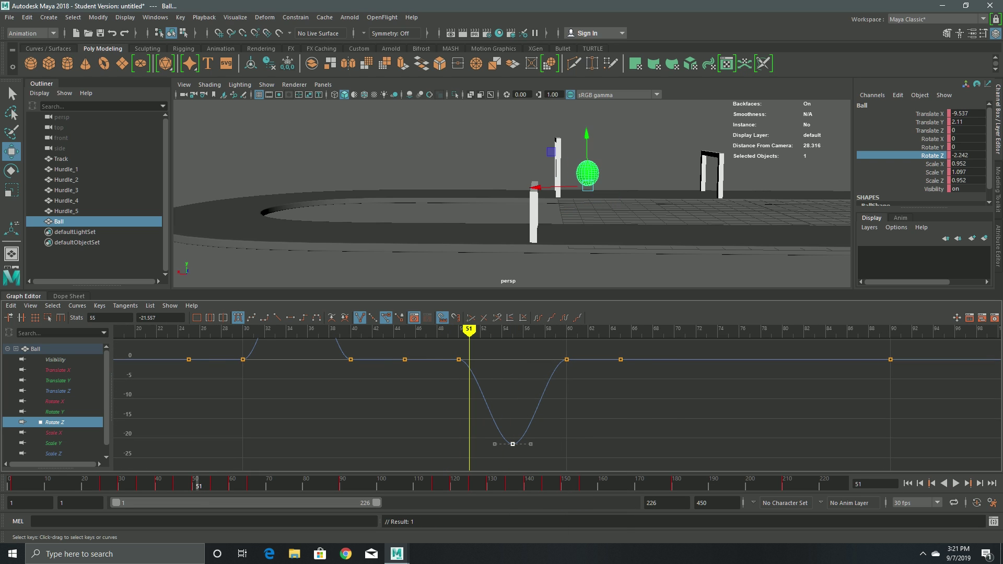
# - Adjust the two tangent handles of the frame 55 Rotate Z key independently, stretching the outgoing handle almost to frame 60
pyautogui.rightClick(522, 445)
pyautogui.click(548, 357)
pyautogui.click(494, 444)
pyautogui.moveTo(495, 444); pyautogui.dragTo(559, 358, button='middle')
pyautogui.scroll(5, 506, 442)
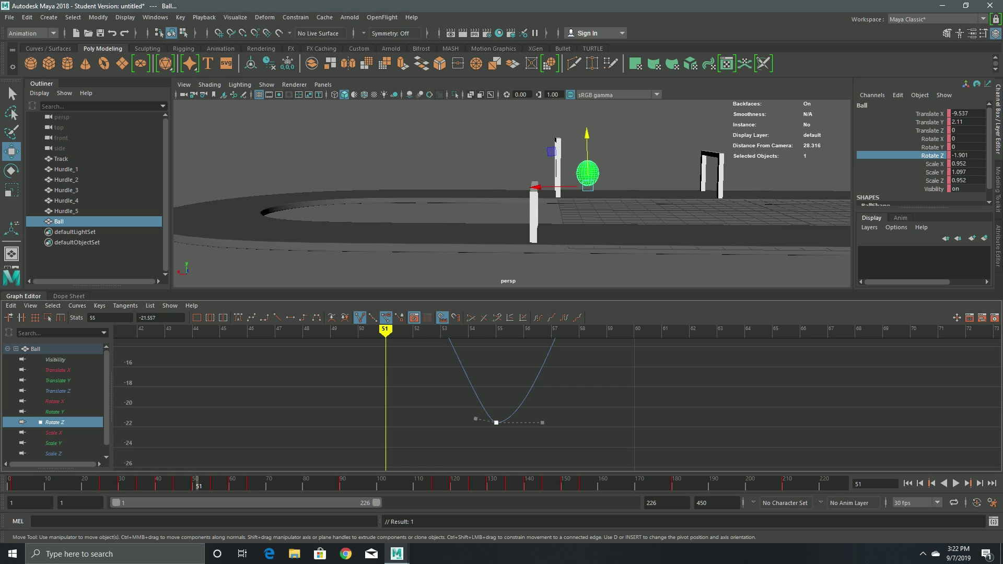
pyautogui.click(559, 358)
pyautogui.click(496, 422)
pyautogui.moveTo(476, 423); pyautogui.dragTo(475, 423)
pyautogui.moveTo(542, 422); pyautogui.dragTo(624, 418)
pyautogui.scroll(5, 625, 419)
pyautogui.keyDown('alt'); pyautogui.moveTo(625, 418); pyautogui.dragTo(669, 361, button='middle'); pyautogui.keyUp('alt')
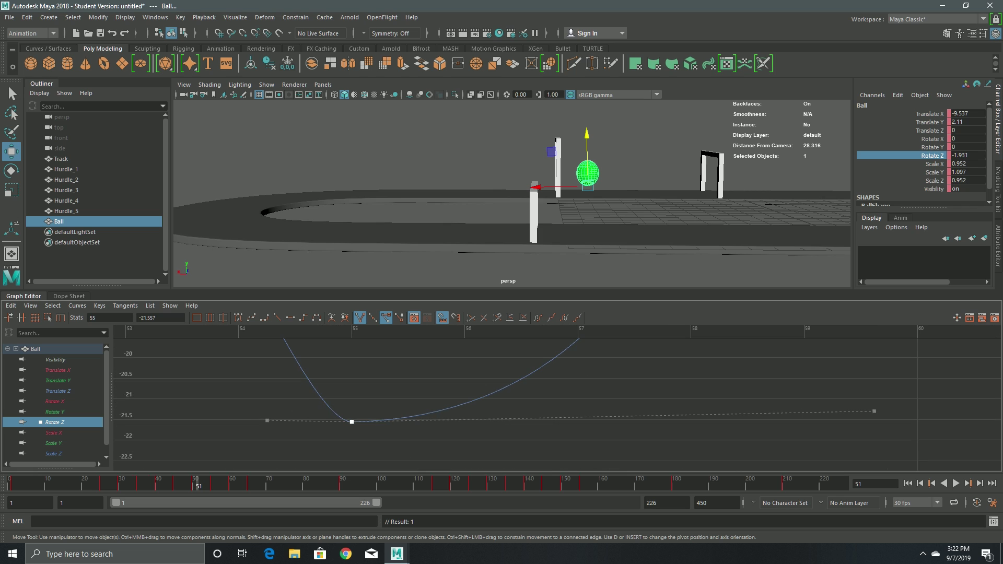
# - Play back the ball's jump around frame 50 with the reshaped Rotate Z curve
pyautogui.scroll(-5, 549, 460)
pyautogui.keyDown('alt'); pyautogui.moveTo(554, 397); pyautogui.dragTo(546, 413, button='middle'); pyautogui.keyUp('alt')
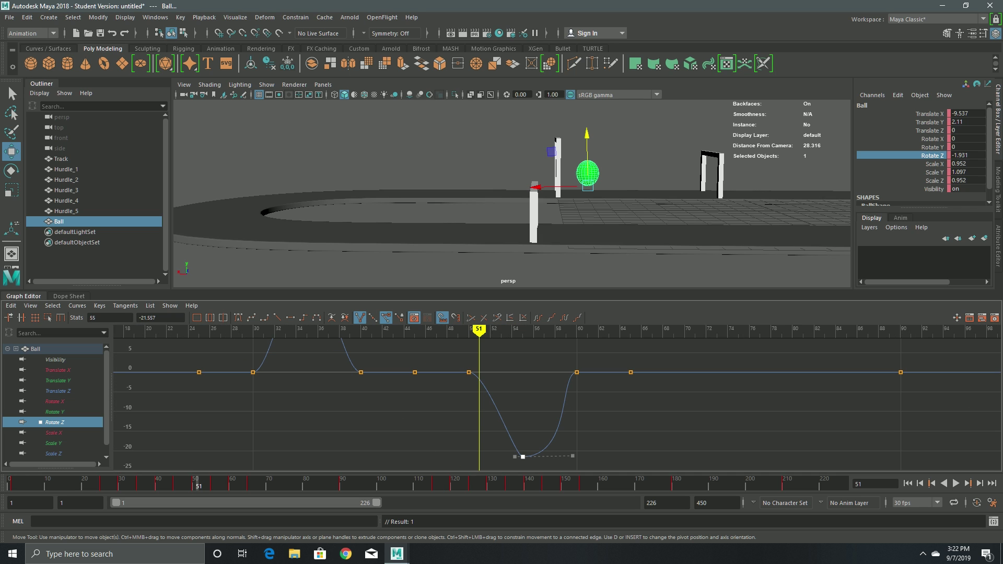
pyautogui.hotkey('alt', 'v')
pyautogui.hotkey('alt', 'v')
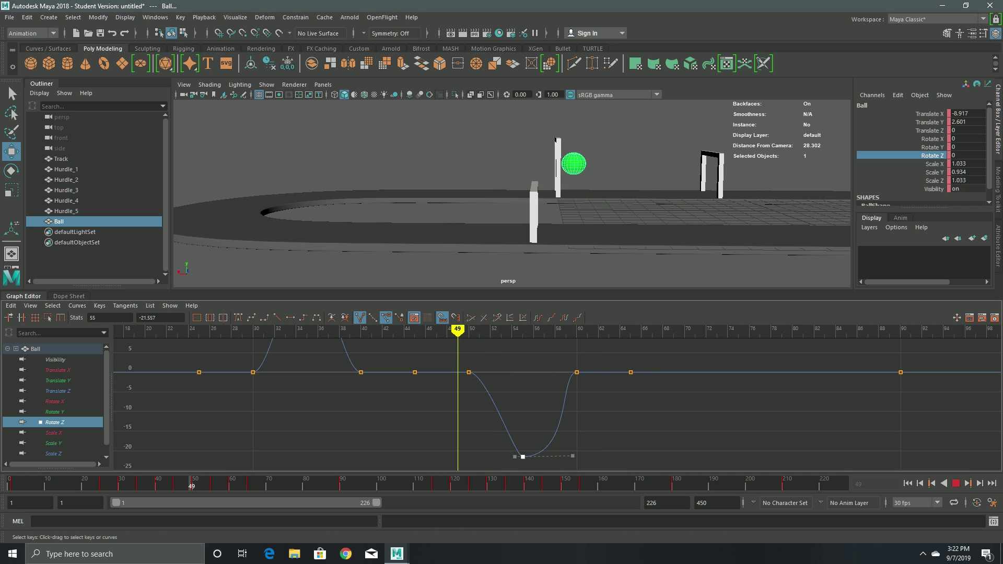
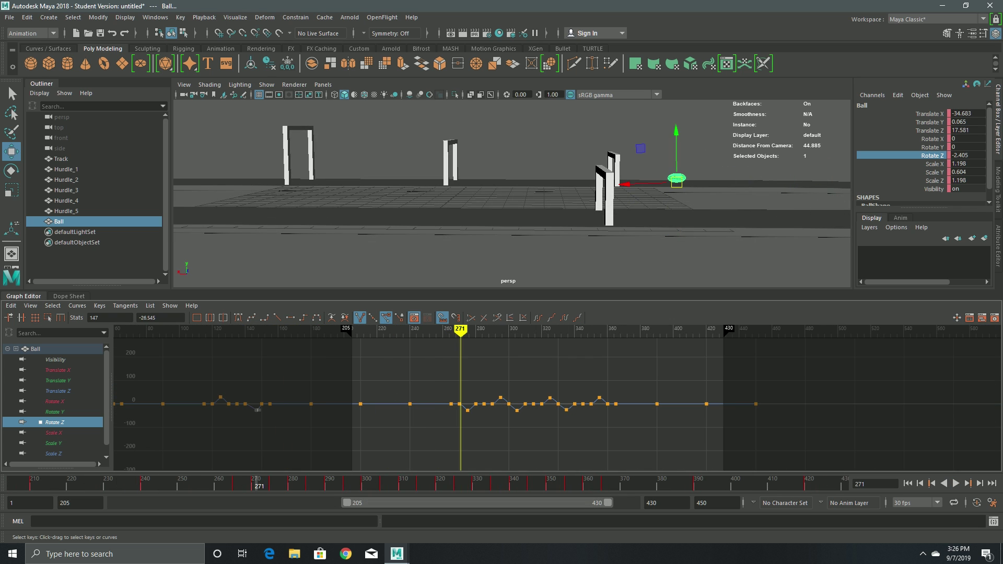
# - Examine the Rotate Z dip around frame 275 and play back the ball's take-off there
pyautogui.scroll(10, 557, 404)
pyautogui.keyDown('alt'); pyautogui.moveTo(334, 406); pyautogui.dragTo(467, 351, button='middle'); pyautogui.keyUp('alt')
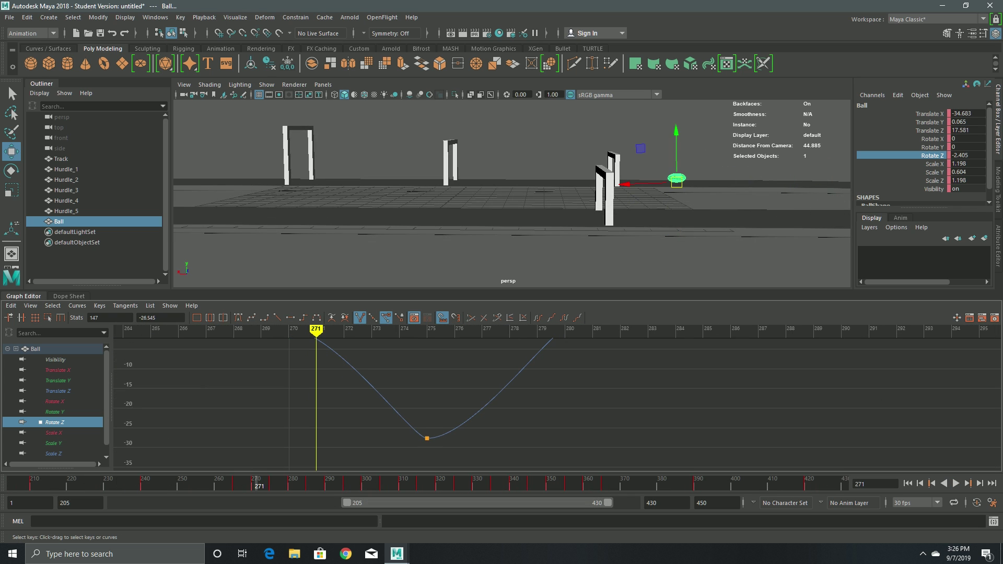
pyautogui.hotkey('alt', 'v')
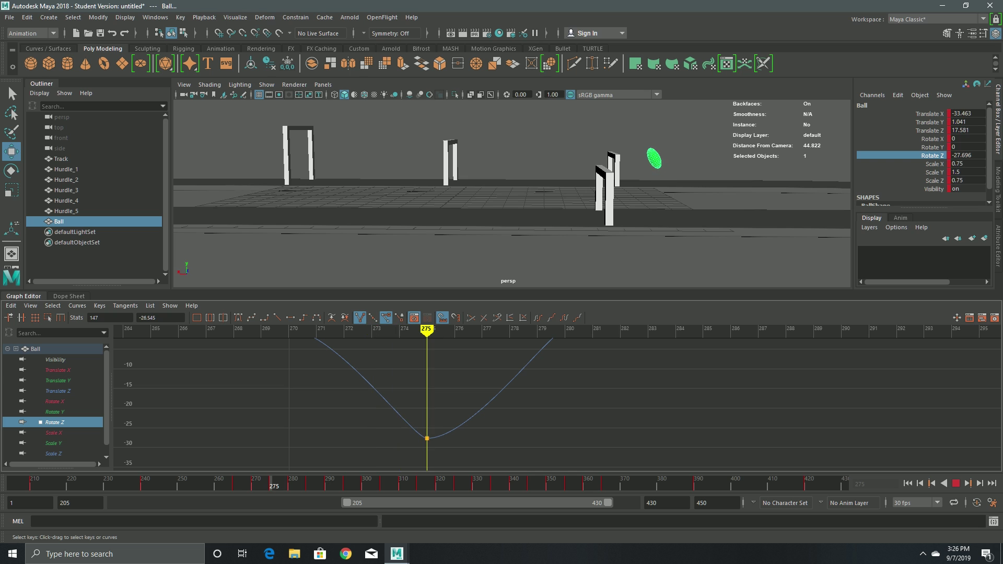
pyautogui.hotkey('alt', 'v')
# - View the ball and hurdle side-on from the other side of the track and play back the jump
pyautogui.keyDown('alt'); pyautogui.moveTo(470, 199); pyautogui.dragTo(721, 179); pyautogui.keyUp('alt')
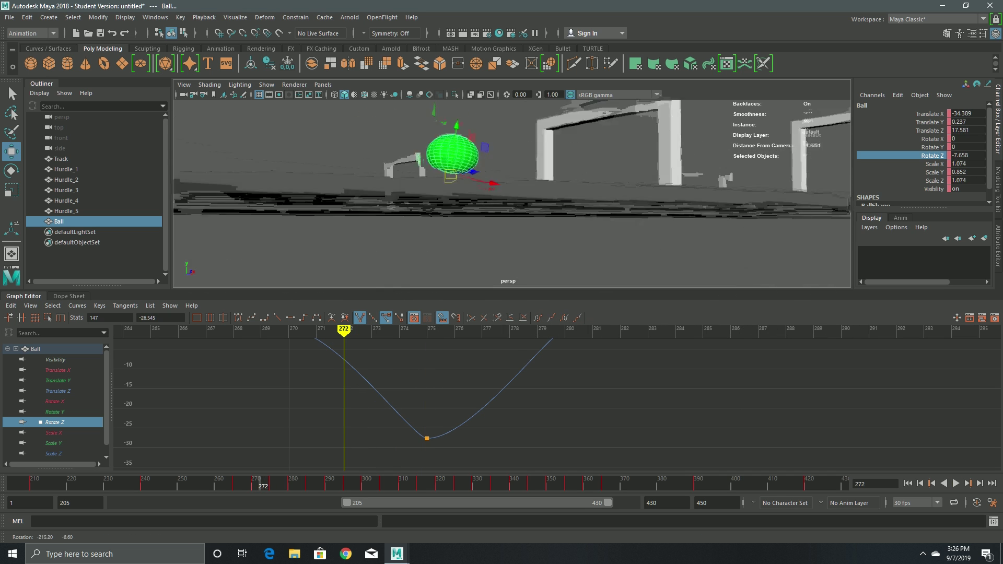
pyautogui.keyDown('alt'); pyautogui.moveTo(722, 179); pyautogui.dragTo(632, 220, button='middle'); pyautogui.keyUp('alt')
pyautogui.keyDown('alt'); pyautogui.moveTo(501, 172); pyautogui.dragTo(470, 178, button='right'); pyautogui.keyUp('alt')
pyautogui.keyDown('alt'); pyautogui.moveTo(470, 178); pyautogui.dragTo(491, 162); pyautogui.keyUp('alt')
pyautogui.keyDown('alt'); pyautogui.moveTo(491, 162); pyautogui.dragTo(530, 230, button='middle'); pyautogui.keyUp('alt')
pyautogui.hotkey('alt', 'v')
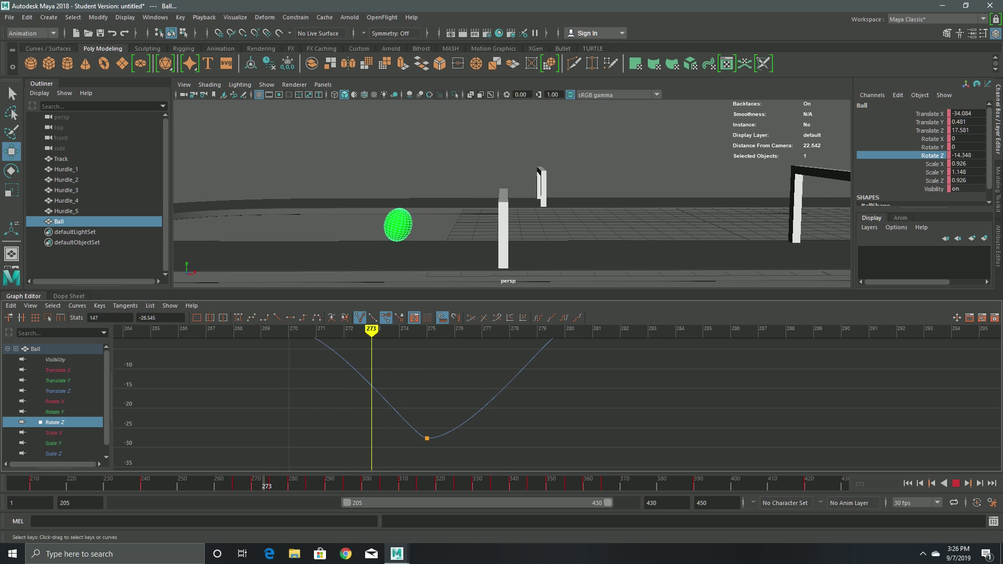
pyautogui.hotkey('alt', 'v')
pyautogui.hotkey('alt', 'v')
pyautogui.hotkey('alt', 'v')
# - Scrub back to the take-off and step frame by frame through the ball's tilt from frame 271 to 279
pyautogui.moveTo(620, 330); pyautogui.dragTo(335, 330)
pyautogui.hotkey('alt', ',')
pyautogui.hotkey('alt', ',')
pyautogui.hotkey('alt', '.')
pyautogui.hotkey('alt', '.')
pyautogui.hotkey('alt', ',')
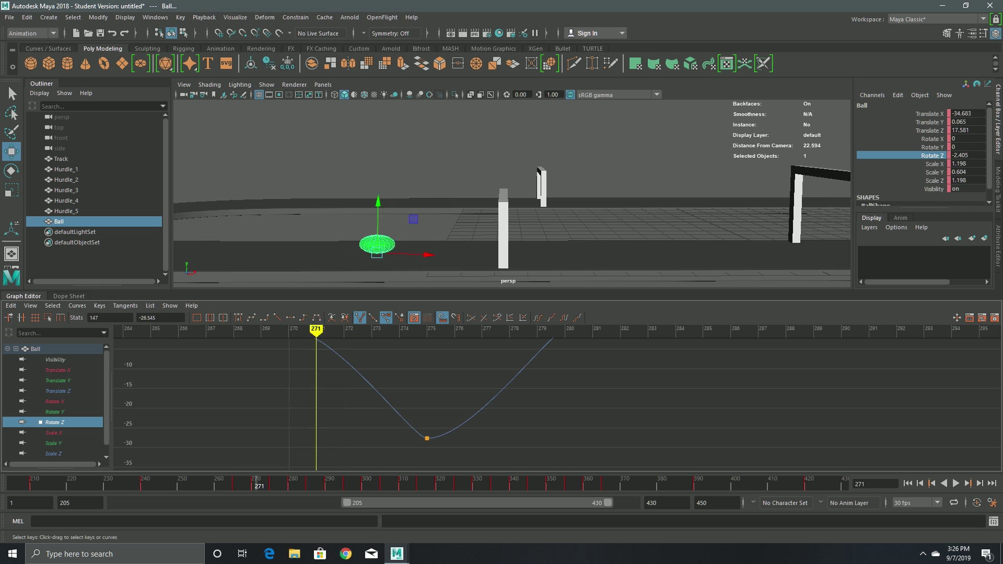
pyautogui.hotkey('alt', '.')
pyautogui.hotkey('alt', '.')
pyautogui.hotkey('alt', '.')
pyautogui.hotkey('alt', '.')
pyautogui.hotkey('alt', '.')
pyautogui.hotkey('alt', '.')
pyautogui.hotkey('alt', '.')
pyautogui.hotkey('alt', '.')
pyautogui.hotkey('alt', '.')
pyautogui.hotkey('alt', '.')
pyautogui.hotkey('alt', '.')
pyautogui.hotkey('alt', '.')
pyautogui.hotkey('alt', '.')
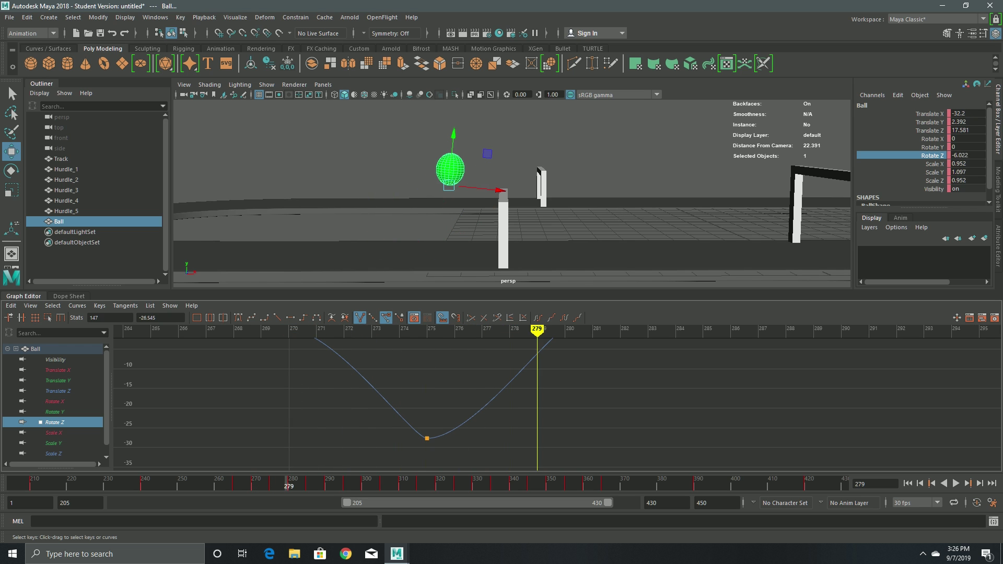
# - Play back the ball's landing just before frame 300 and examine the Rotate Z curve around it
pyautogui.hotkey('alt', 'v')
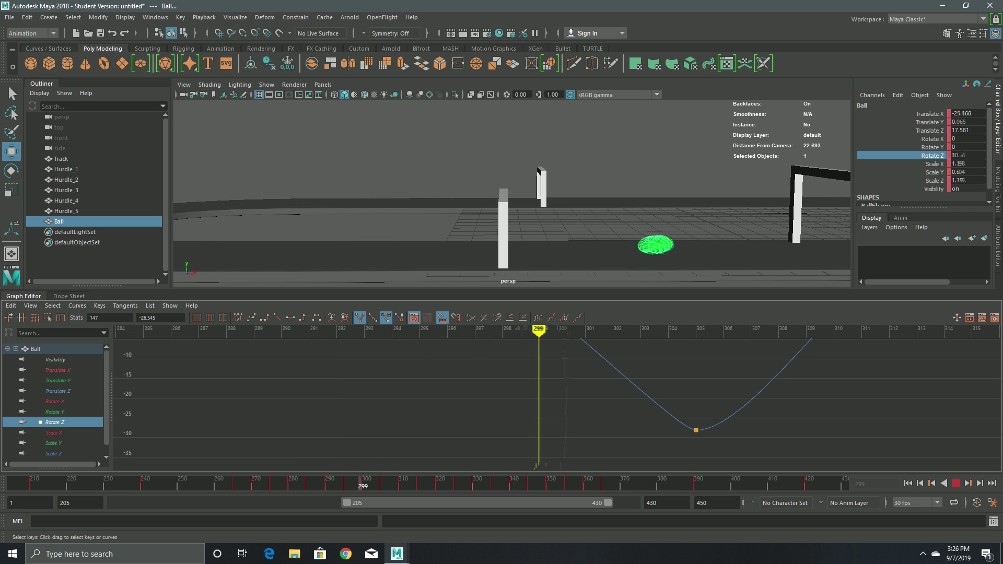
pyautogui.hotkey('alt', 'v')
pyautogui.scroll(-8, 570, 435)
pyautogui.scroll(5, 545, 384)
pyautogui.scroll(-8, 557, 406)
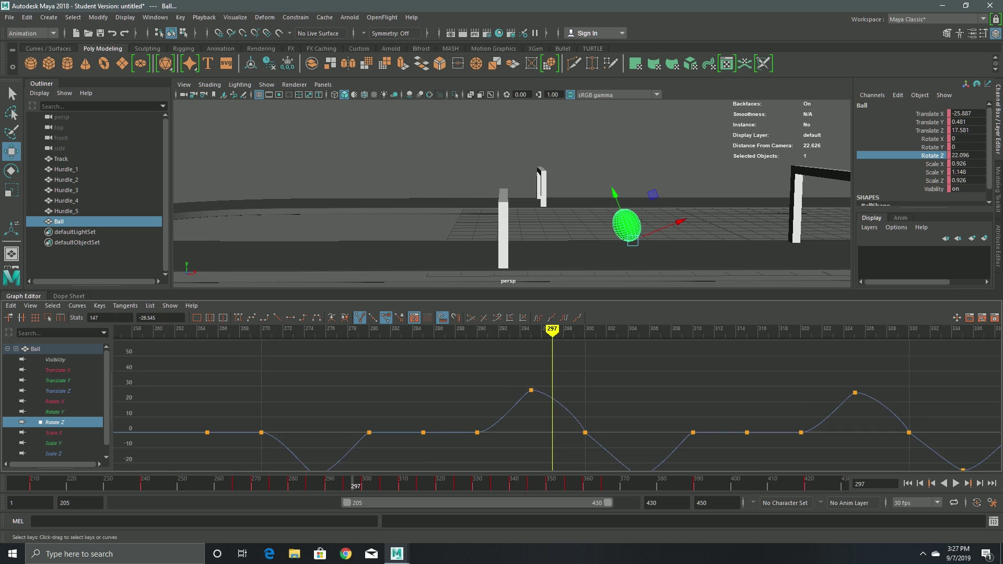
# - Scrub to frame 294, try moving the Rotate Z key from frame 295 to 297, and play back the landing
pyautogui.scroll(10, 556, 405)
pyautogui.moveTo(545, 330); pyautogui.dragTo(462, 330)
pyautogui.click(490, 369)
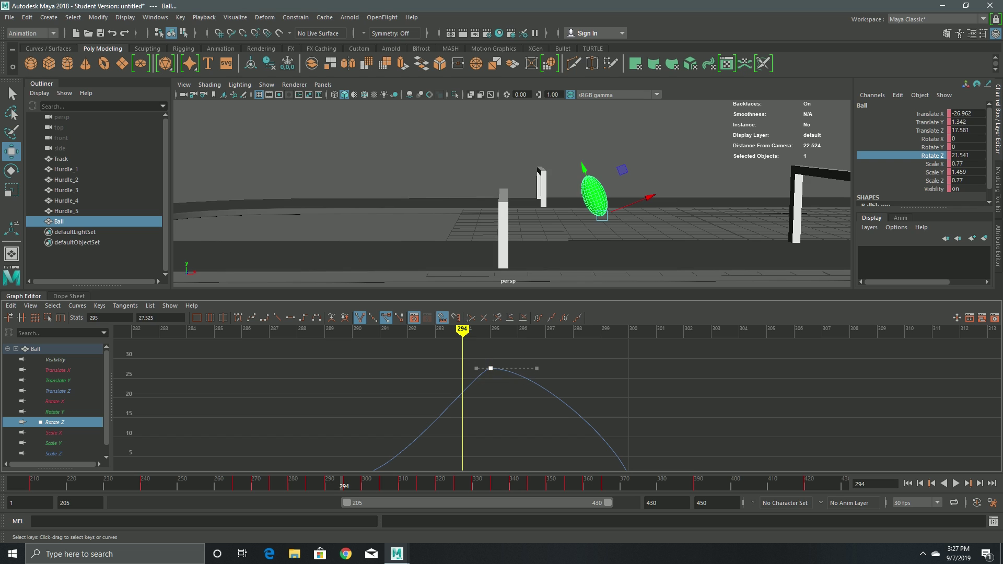
pyautogui.keyDown('shift'); pyautogui.moveTo(490, 368); pyautogui.dragTo(545, 369, button='middle'); pyautogui.keyUp('shift')
pyautogui.hotkey('alt', 'v')
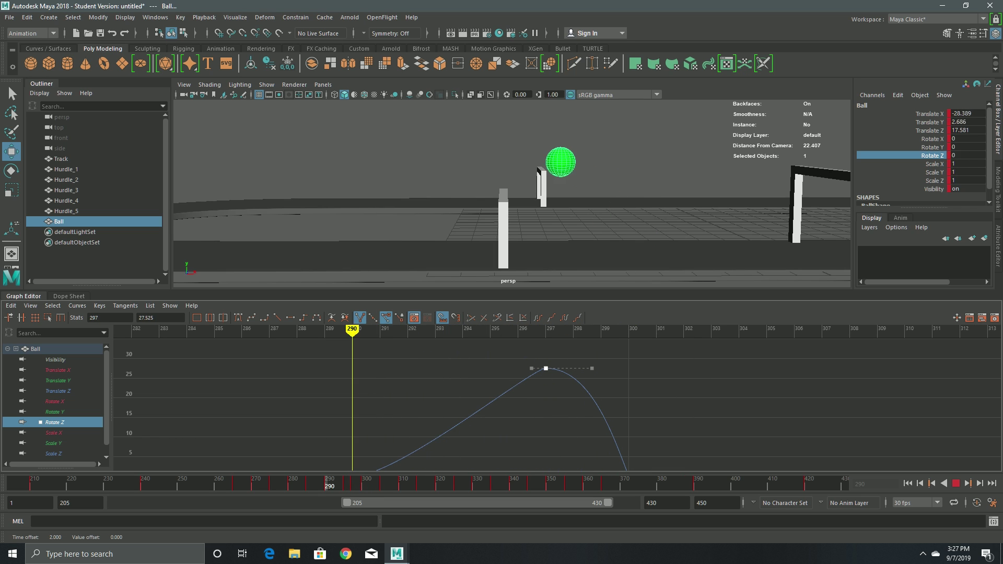
pyautogui.hotkey('alt', 'v')
pyautogui.scroll(-9, 539, 406)
pyautogui.scroll(7, 557, 412)
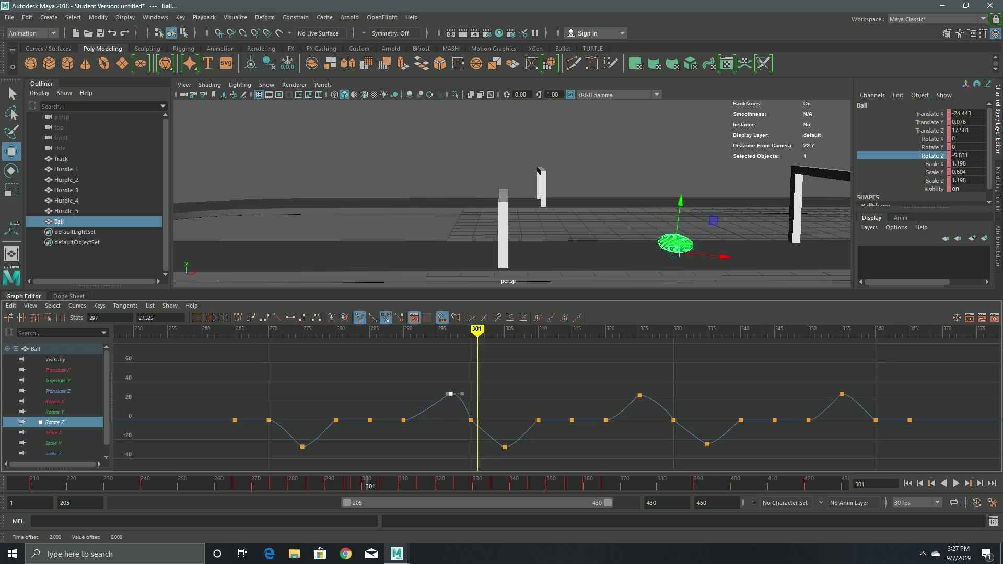
# - Select the Rotate Z key at frame 305 and examine the ball's bounce and the curve's crossing at frame 300
pyautogui.moveTo(528, 417); pyautogui.dragTo(472, 450)
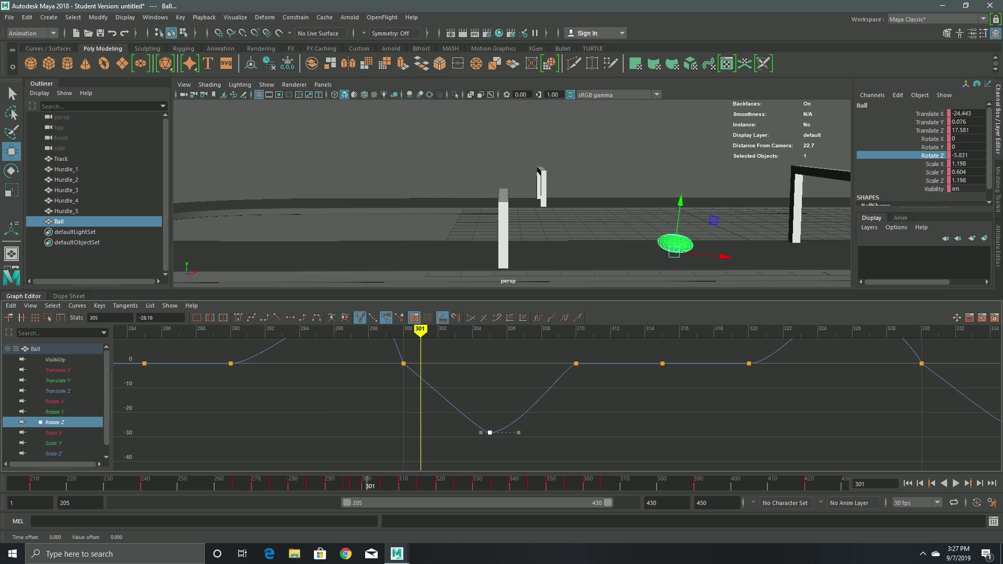
pyautogui.hotkey('alt', 'v')
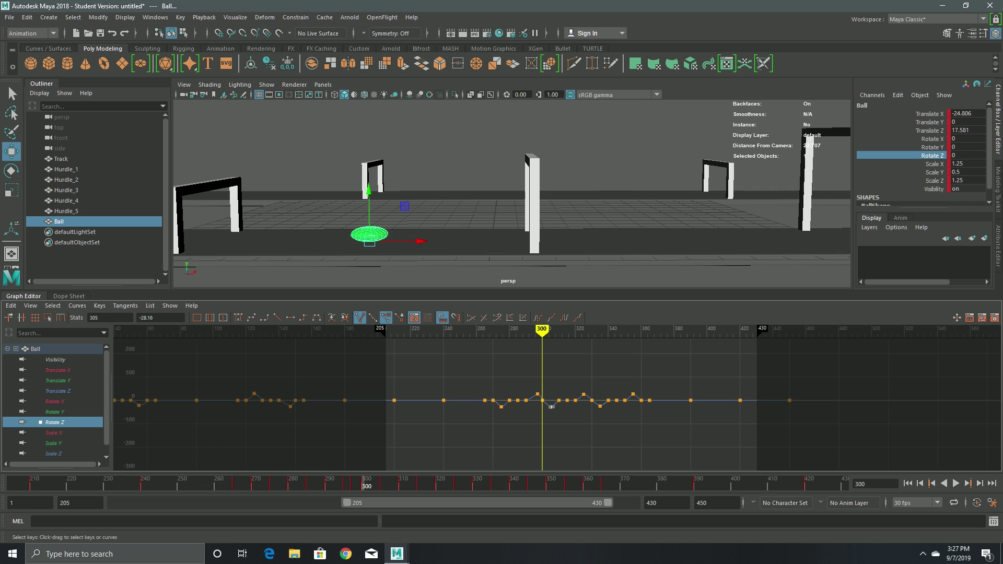
pyautogui.hotkey('alt', 'v')
pyautogui.hotkey('alt', '.')
pyautogui.keyDown('alt'); pyautogui.moveTo(410, 366); pyautogui.dragTo(423, 365, button='middle'); pyautogui.keyUp('alt')
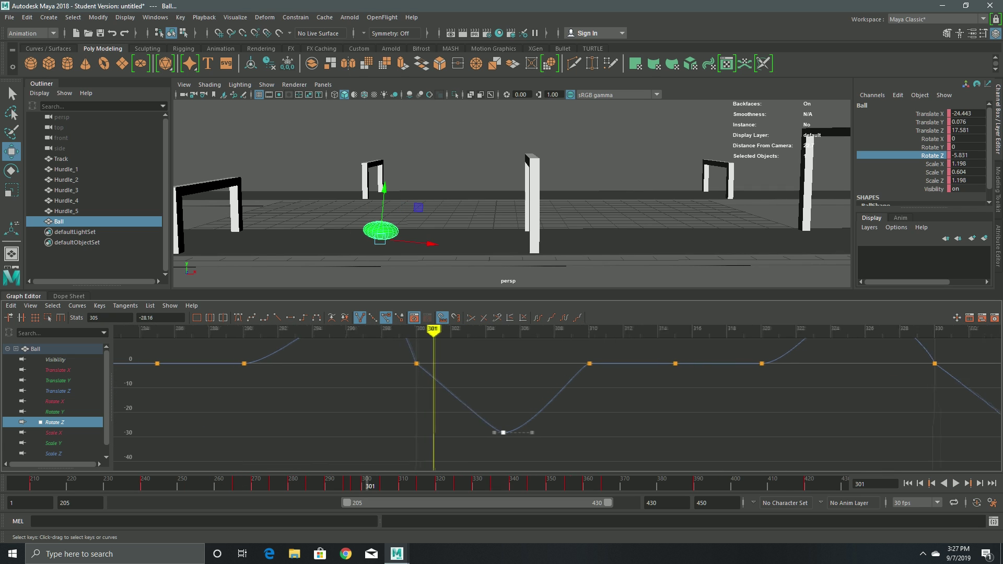
pyautogui.scroll(8, 454, 385)
pyautogui.keyDown('alt'); pyautogui.moveTo(366, 344); pyautogui.dragTo(613, 517, button='middle'); pyautogui.keyUp('alt')
pyautogui.scroll(4, 554, 397)
pyautogui.hotkey('alt', 'v')
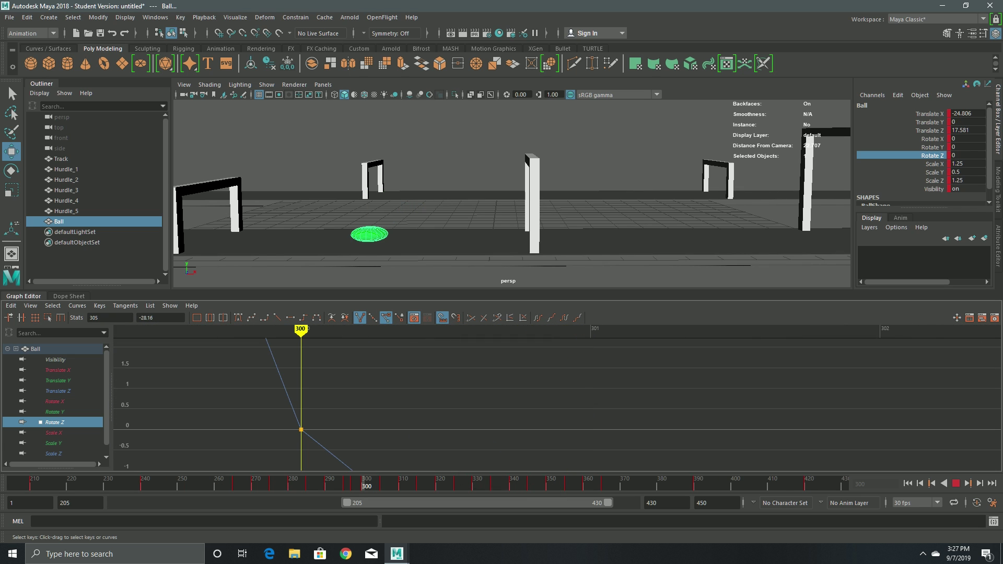
pyautogui.scroll(-6, 557, 404)
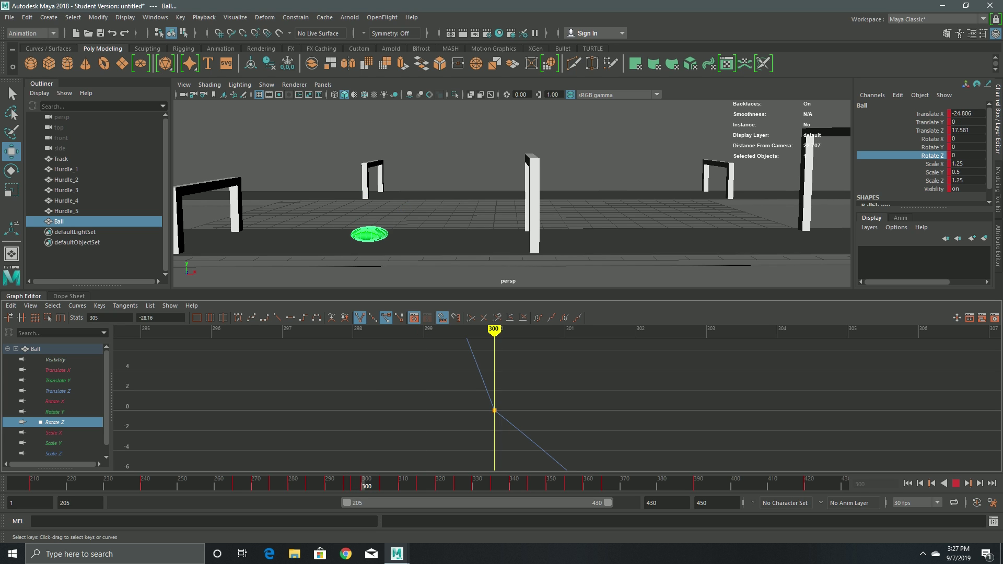
pyautogui.hotkey('alt', 'v')
pyautogui.scroll(-6, 557, 403)
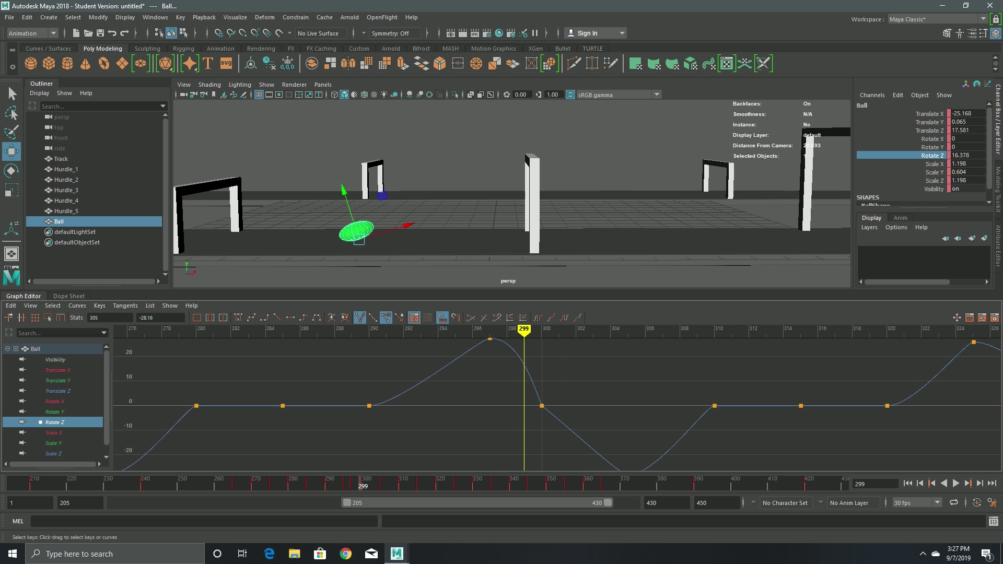
# - Undo the Rotate Z key's move to frame 297
pyautogui.hotkey('ctrl', 'z')
pyautogui.hotkey('ctrl', 'z')
pyautogui.hotkey('ctrl', 'z')
pyautogui.hotkey('ctrl', 'z')
# - Select the Rotate Z key at frame 300, try changing its tangents, and undo the last attempts
pyautogui.scroll(10, 556, 404)
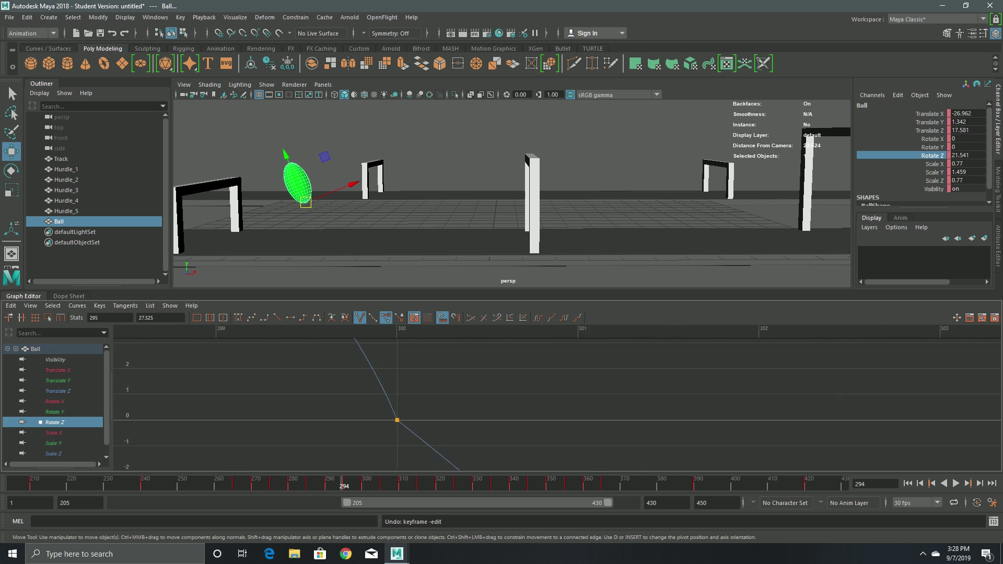
pyautogui.scroll(-2, 550, 401)
pyautogui.scroll(-3, 557, 399)
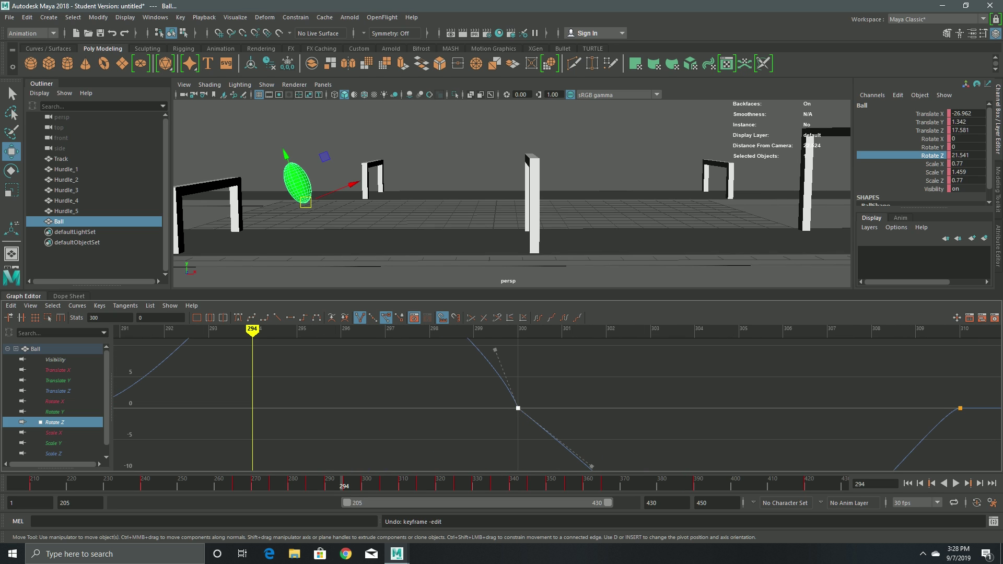
pyautogui.rightClick(517, 408)
pyautogui.keyDown('alt'); pyautogui.moveTo(517, 408); pyautogui.dragTo(478, 398, button='middle'); pyautogui.keyUp('alt')
pyautogui.rightClick(478, 398)
pyautogui.click(510, 438)
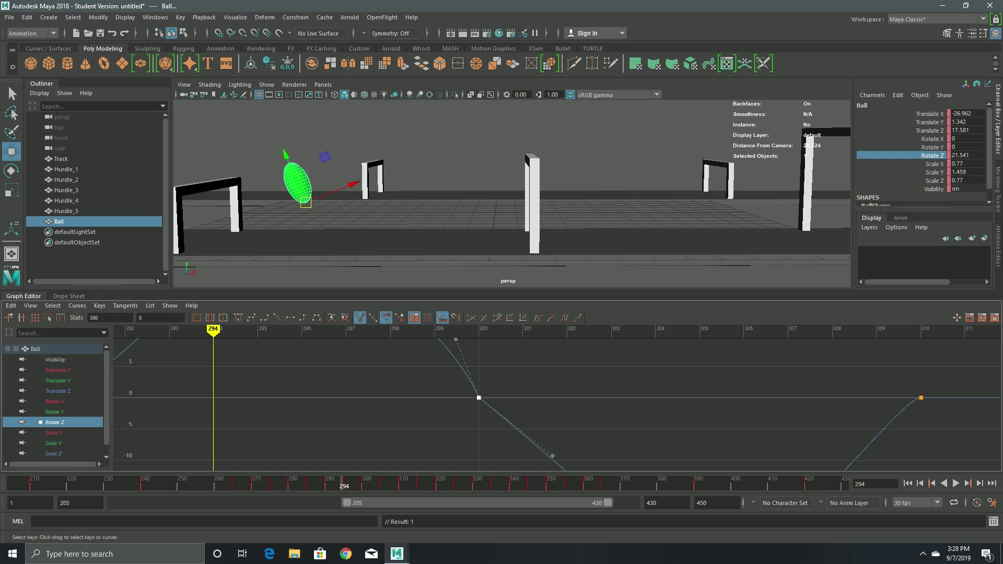
pyautogui.rightClick(479, 398)
pyautogui.click(521, 473)
pyautogui.rightClick(479, 397)
pyautogui.click(512, 438)
pyautogui.click(513, 426)
pyautogui.hotkey('ctrl', 'z')
pyautogui.hotkey('ctrl', 'z')
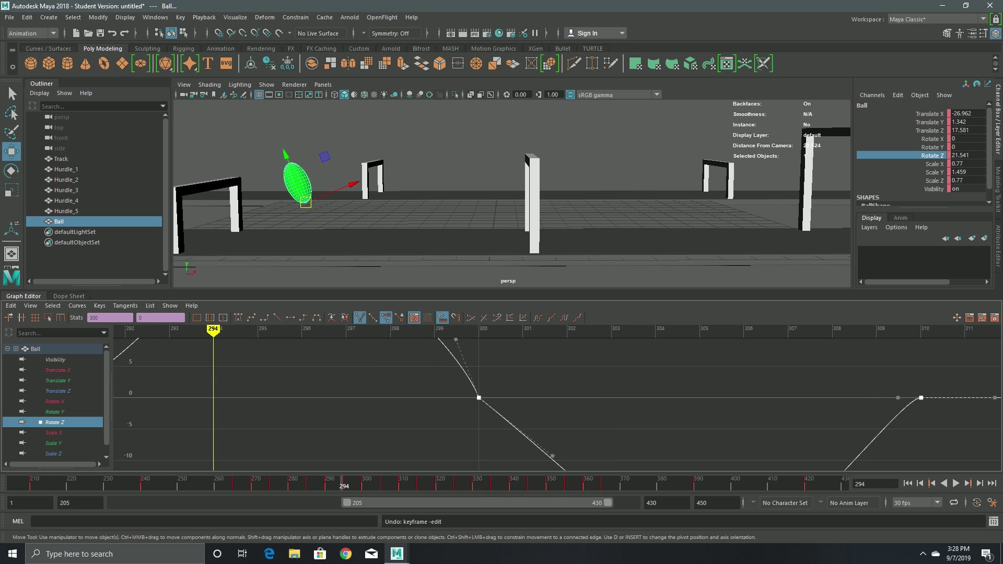
# - Reselect only the Rotate Z key at frame 300
pyautogui.press('f')
pyautogui.click(550, 403)
pyautogui.press('f')
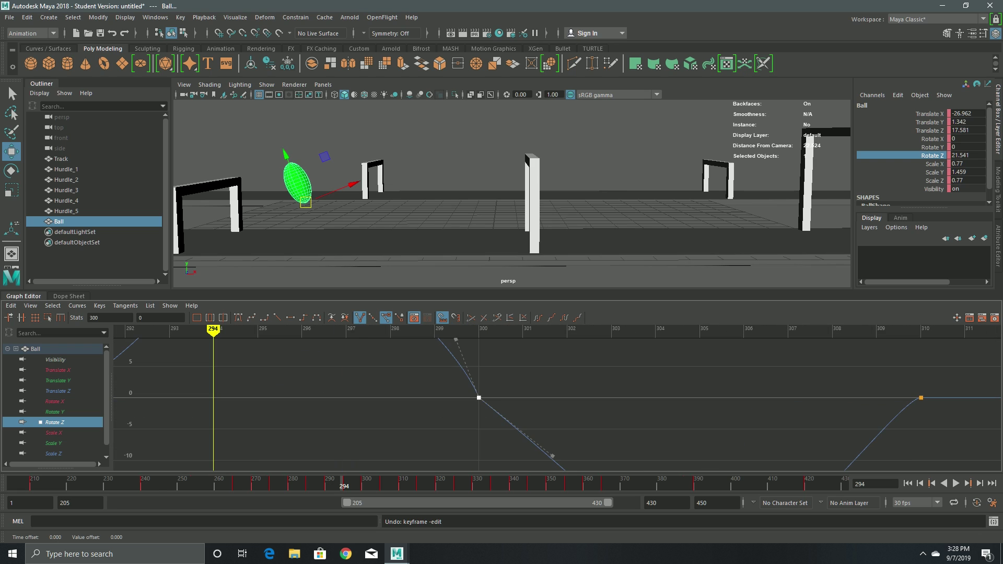
pyautogui.click(478, 397)
# - Adjust the incoming tangent handle of the Rotate Z key at frame 300
pyautogui.scroll(5, 557, 404)
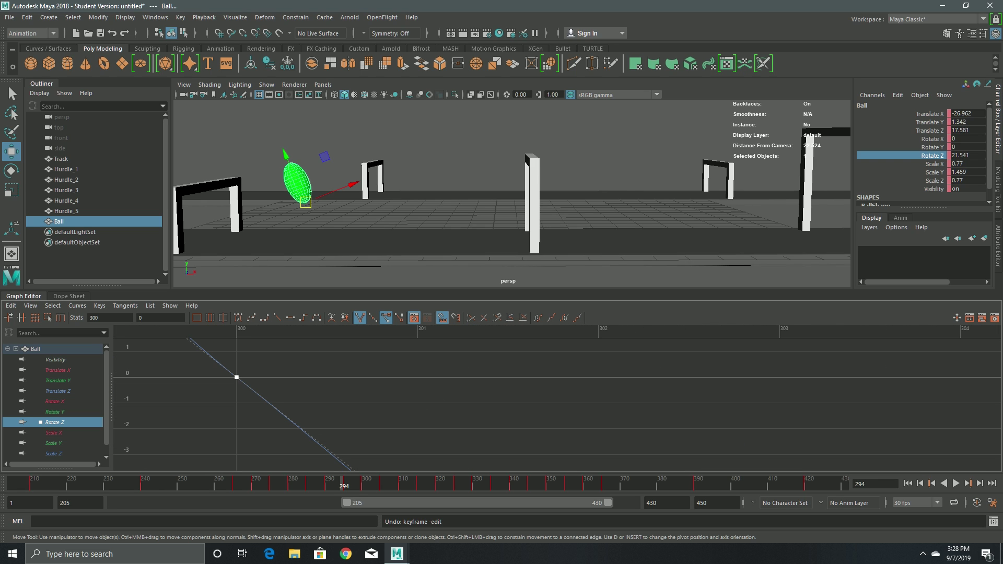
pyautogui.keyDown('alt'); pyautogui.moveTo(236, 377); pyautogui.dragTo(450, 444, button='middle'); pyautogui.keyUp('alt')
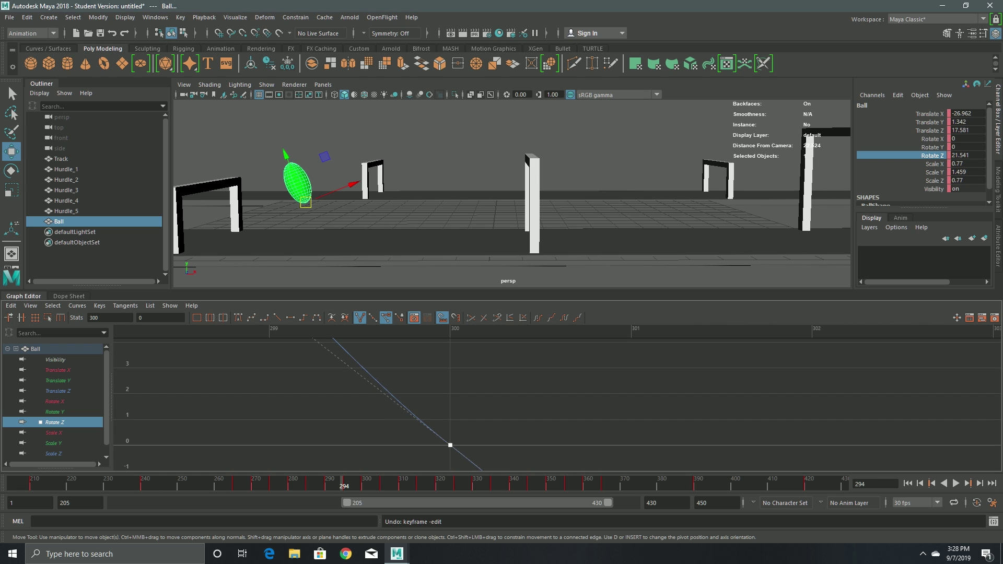
pyautogui.scroll(-4, 557, 404)
pyautogui.click(434, 354)
pyautogui.moveTo(435, 354); pyautogui.dragTo(438, 351, button='middle')
pyautogui.scroll(-7, 556, 400)
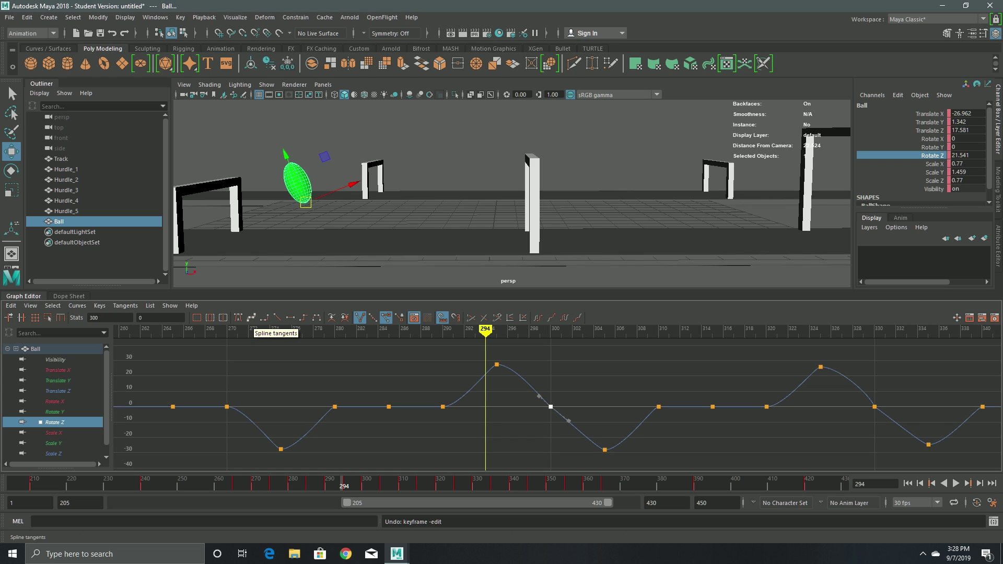
# - Set the frame 300 Rotate Z key to linear tangents and play back the landing
pyautogui.click(125, 305)
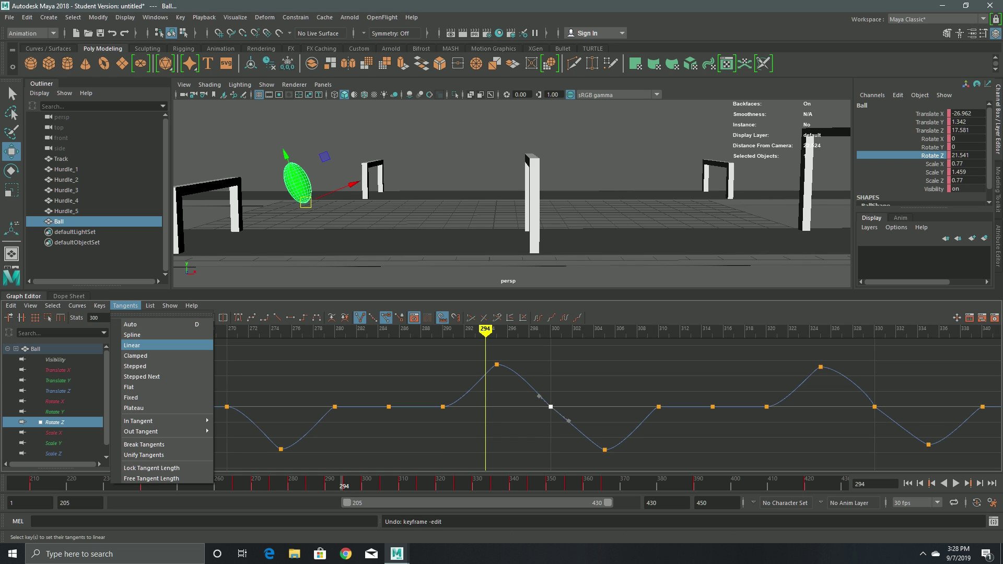
pyautogui.click(140, 345)
pyautogui.scroll(8, 557, 404)
pyautogui.scroll(-5, 557, 404)
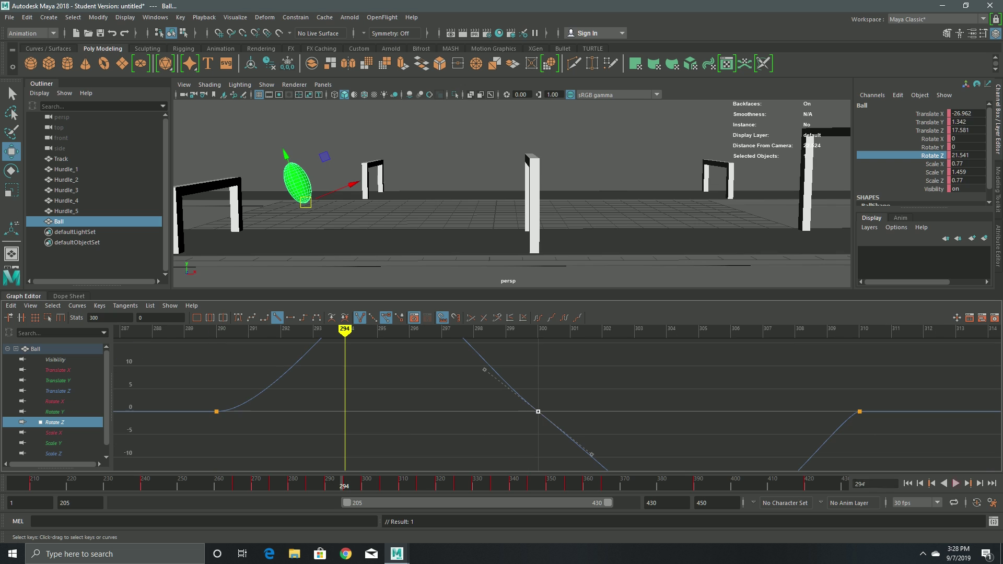
pyautogui.hotkey('alt', 'v')
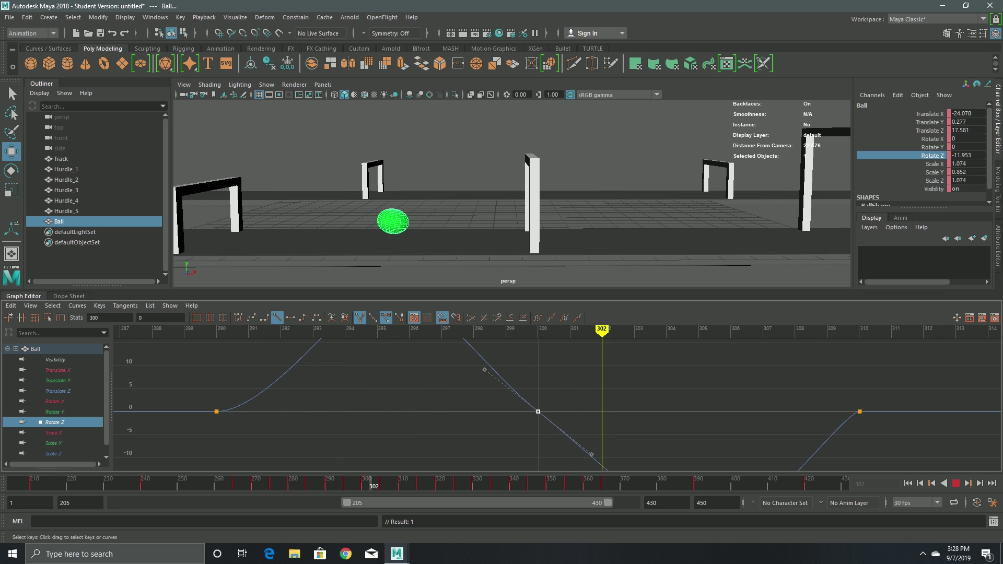
pyautogui.hotkey('alt', 'v')
pyautogui.scroll(-5, 556, 404)
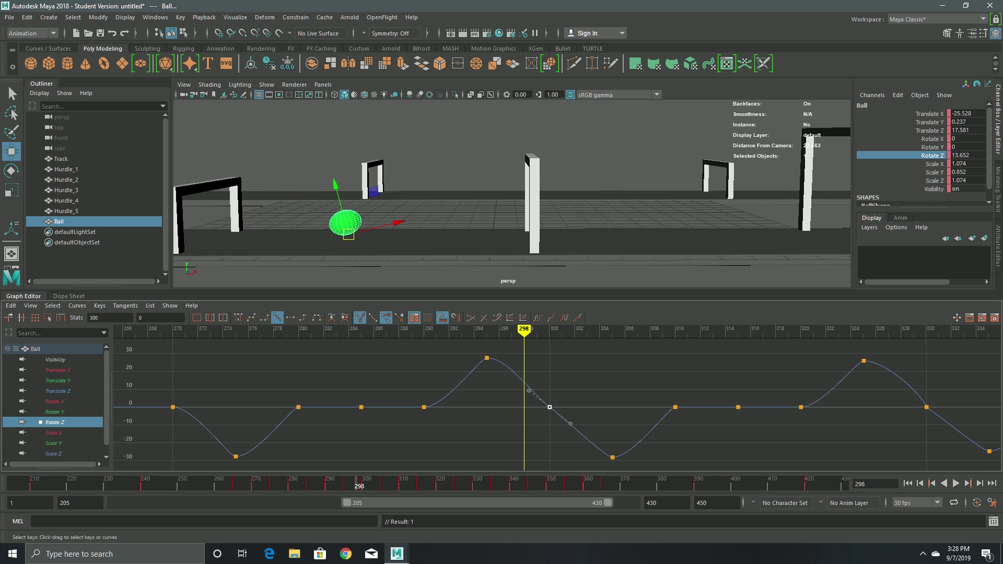
# - Try spline tangents on the Rotate Z key at frame 300, then set that key's tangents to clamped
pyautogui.scroll(-5, 556, 405)
pyautogui.keyDown('alt'); pyautogui.moveTo(557, 404); pyautogui.dragTo(437, 383, button='middle'); pyautogui.keyUp('alt')
pyautogui.click(160, 259)
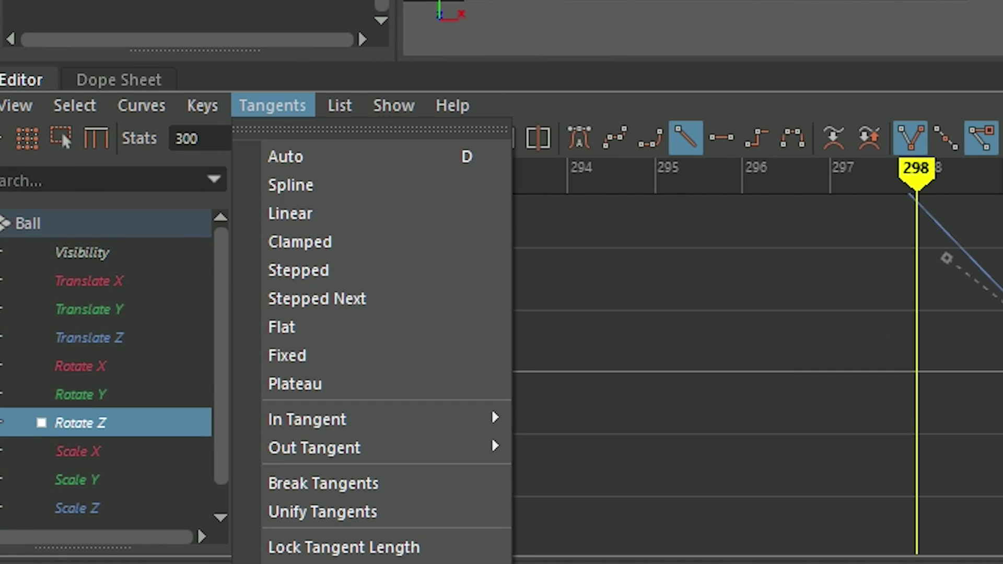
pyautogui.click(290, 185)
pyautogui.click(272, 105)
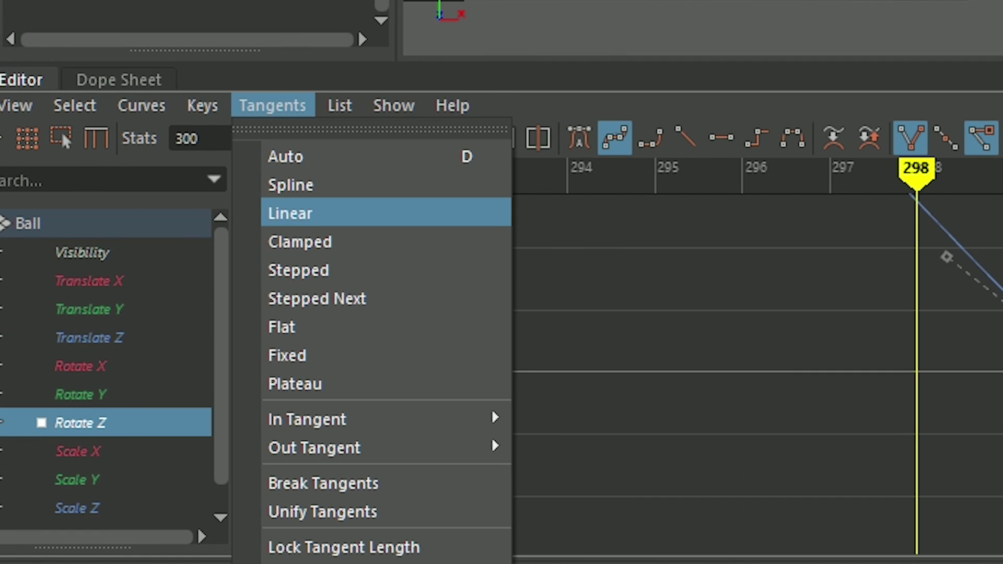
pyautogui.click(300, 242)
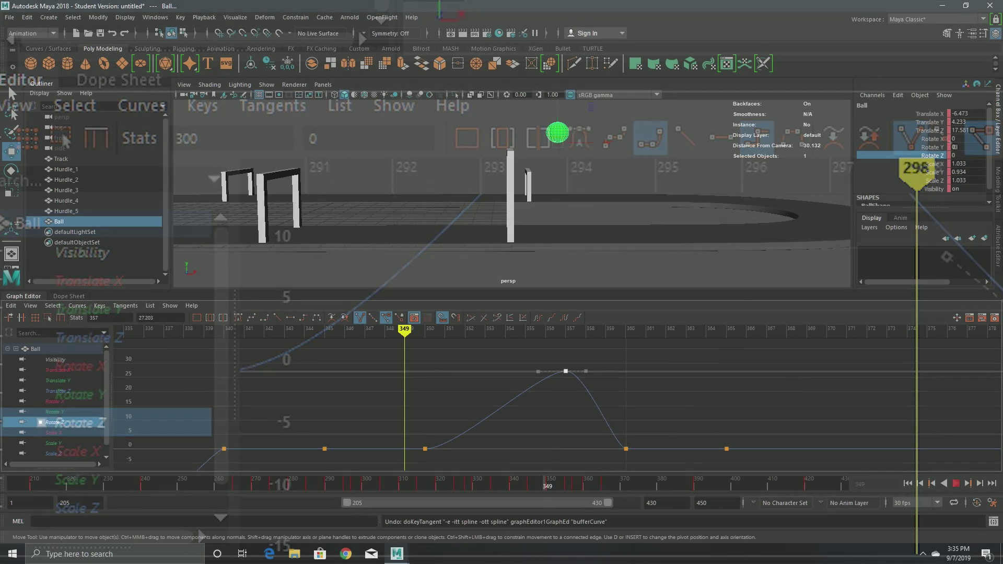
# - Stop playback, return to the start of the range, and expand the playback range to frames 1 to 450
pyautogui.press('Escape')
pyautogui.scroll(-15, 557, 404)
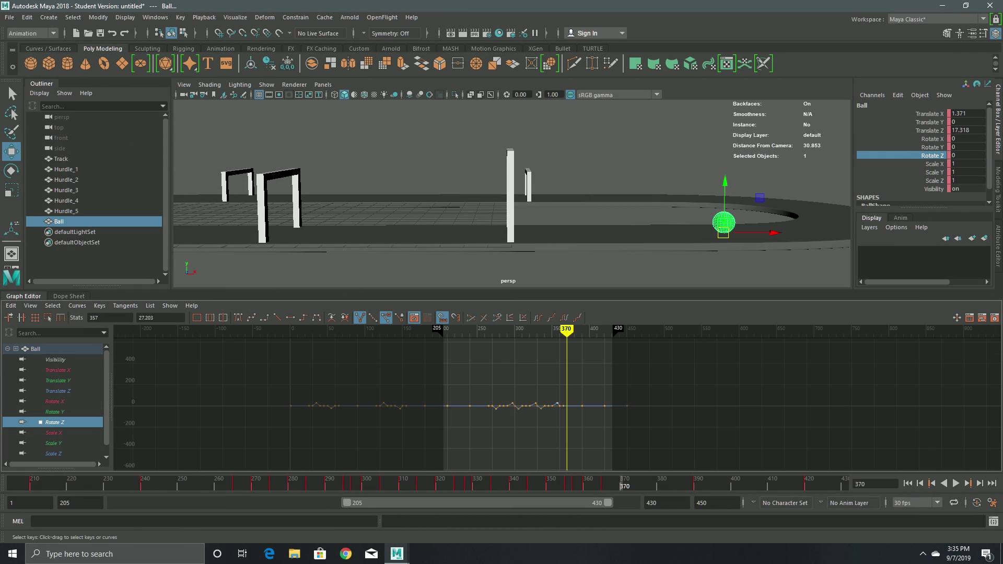
pyautogui.hotkey('alt', 'shift', 'v')
pyautogui.doubleClick(531, 502)
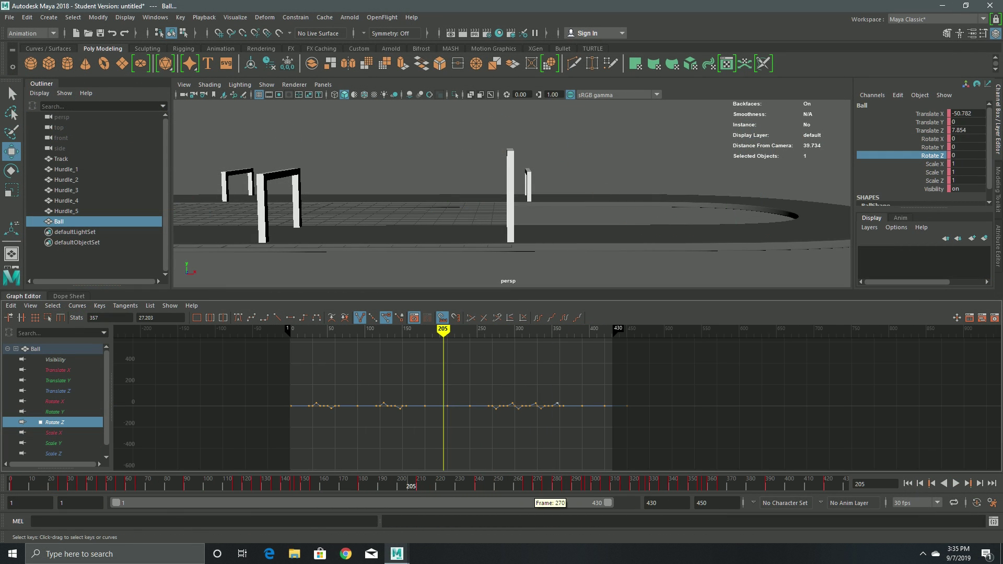
# - Display all of the ball's animation curves together in the Graph Editor and frame them
pyautogui.click(35, 348)
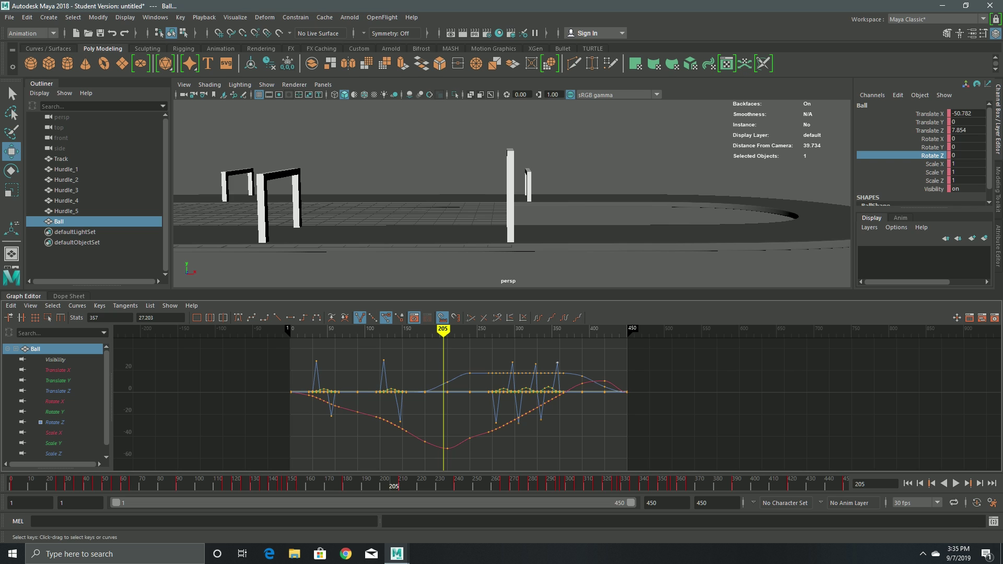
pyautogui.scroll(7, 557, 405)
pyautogui.keyDown('alt'); pyautogui.moveTo(557, 405); pyautogui.dragTo(650, 436, button='middle'); pyautogui.keyUp('alt')
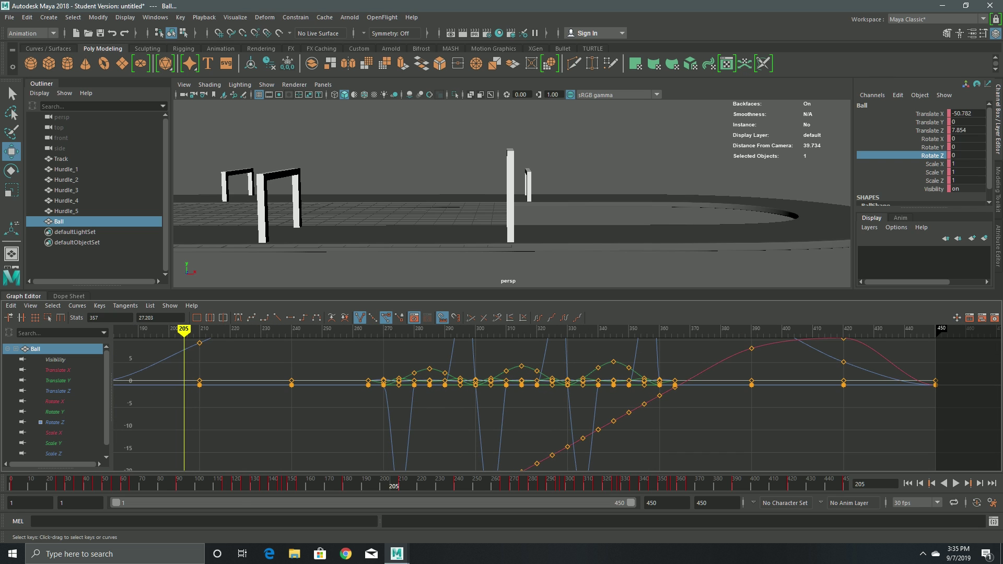
pyautogui.press('a')
pyautogui.press('a')
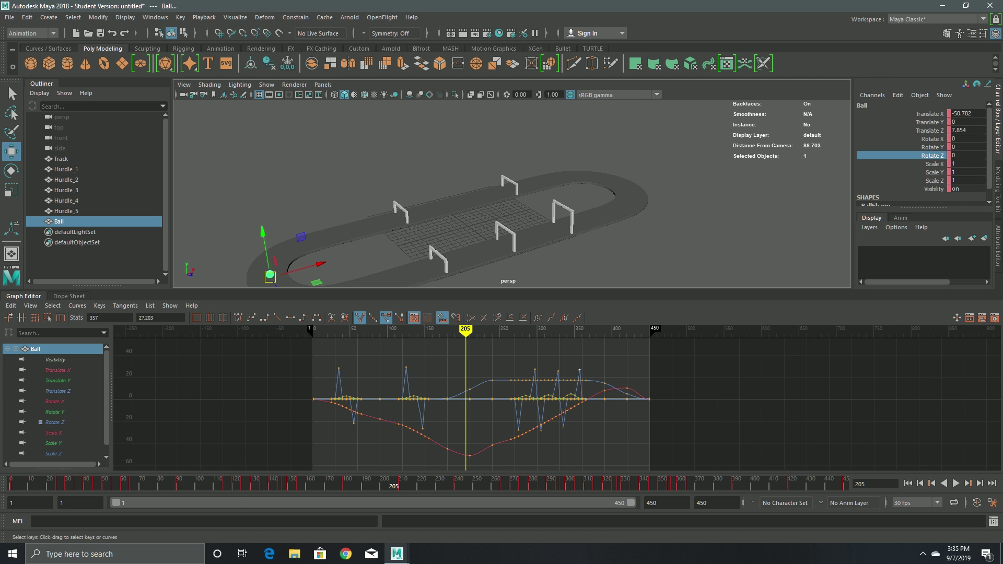
# - Show only the ball's Translate Y curve and limit playback to frames 19 to 79 around the first jump
pyautogui.click(57, 380)
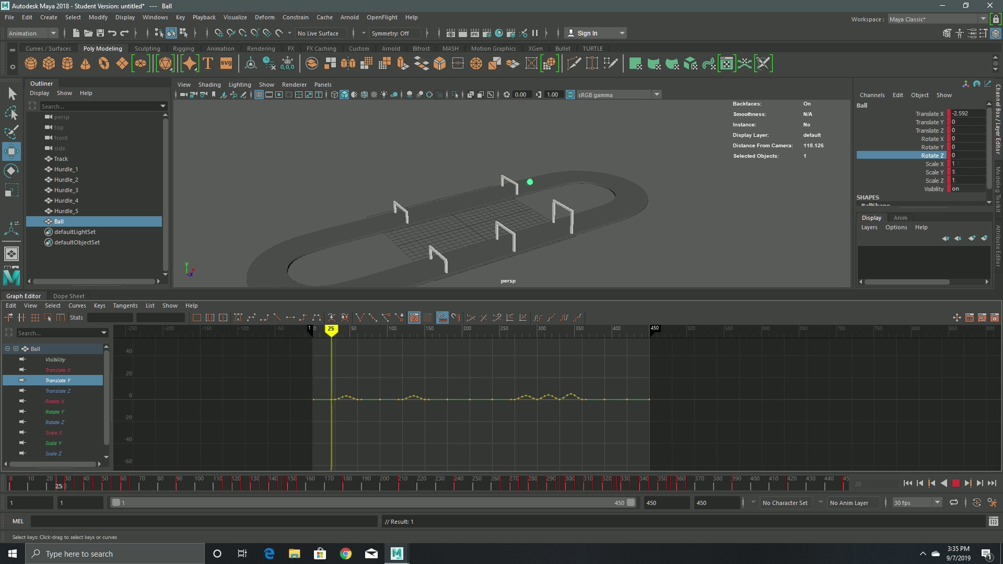
pyautogui.hotkey('alt', 'v')
pyautogui.moveTo(631, 503); pyautogui.dragTo(188, 503)
pyautogui.keyDown('alt'); pyautogui.moveTo(221, 397); pyautogui.dragTo(365, 397, button='right'); pyautogui.keyUp('alt')
pyautogui.keyDown('alt'); pyautogui.moveTo(365, 397); pyautogui.dragTo(815, 449, button='middle'); pyautogui.keyUp('alt')
pyautogui.keyDown('alt'); pyautogui.moveTo(814, 449); pyautogui.dragTo(695, 449, button='right'); pyautogui.keyUp('alt')
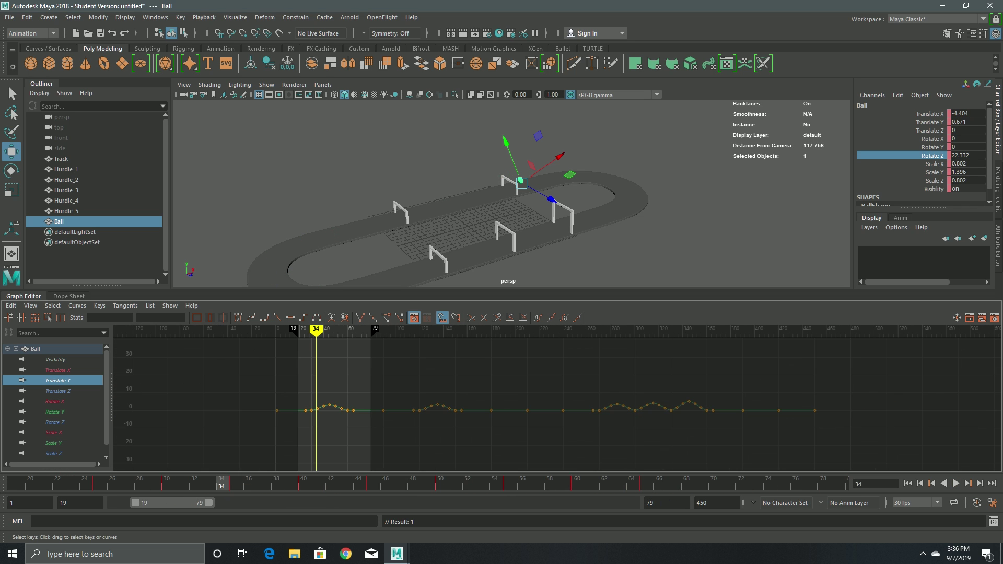
# - Frame the first jump's Translate Y keys, maximize the front view, and play back the jump
pyautogui.moveTo(294, 389); pyautogui.dragTo(364, 424)
pyautogui.press('f')
pyautogui.click(366, 386)
pyautogui.scroll(6, 512, 193)
pyautogui.press('space')
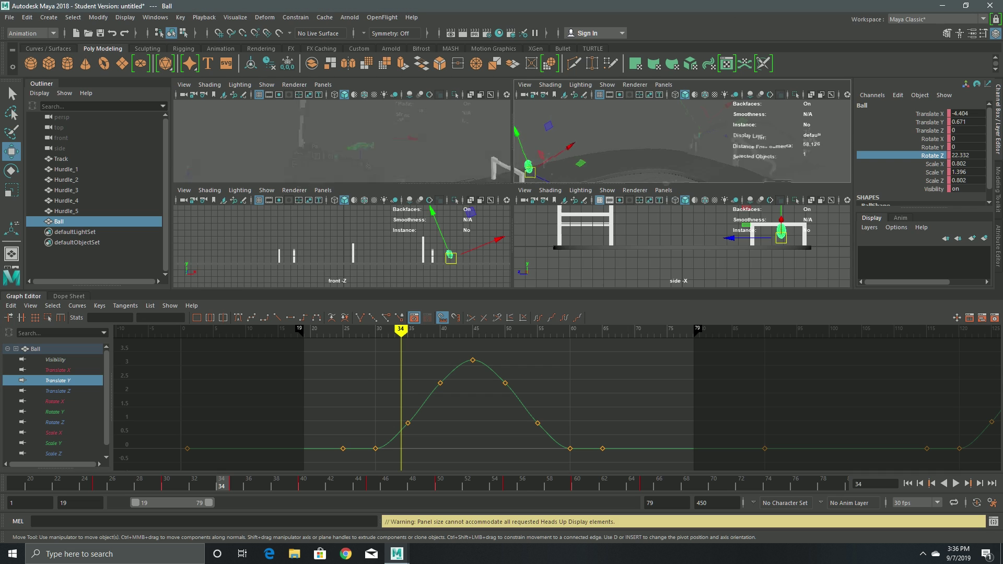
pyautogui.press('space')
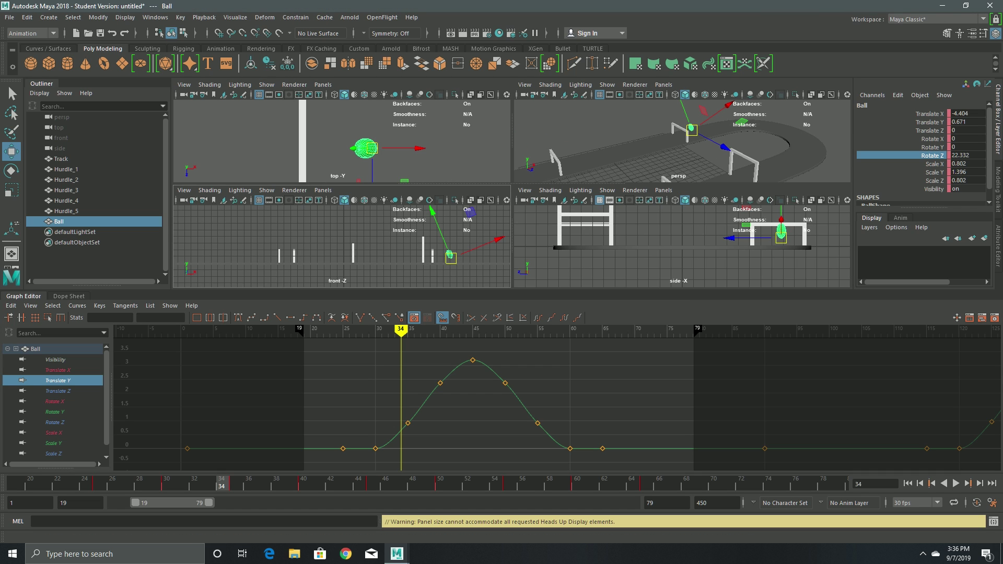
pyautogui.press('space')
pyautogui.hotkey('alt', 'v')
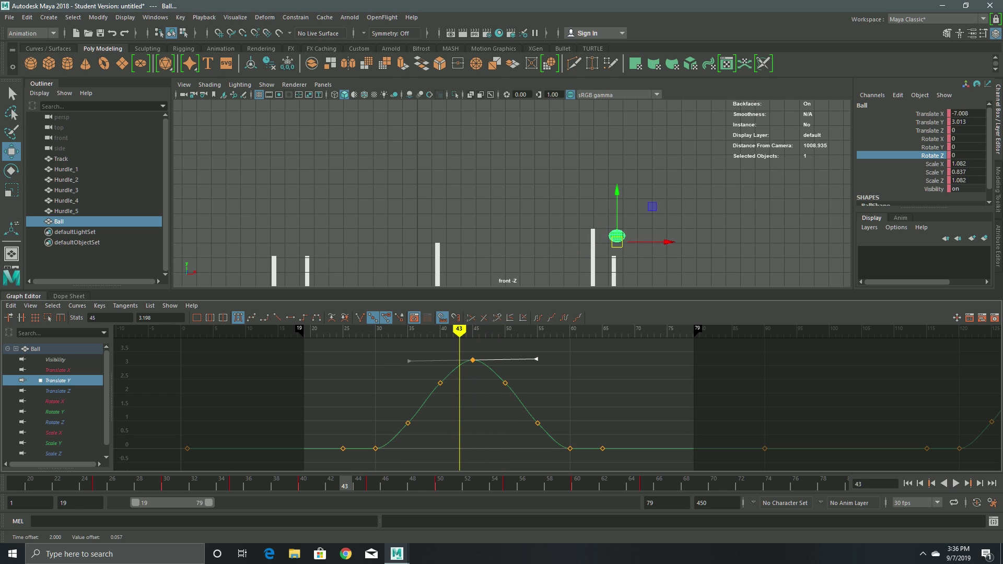
# - Convert the Translate Y curve to weighted tangents, try stretching the frame 45 key's handles, and undo the last handle edit after previewing it
pyautogui.rightClick(482, 359)
pyautogui.click(515, 422)
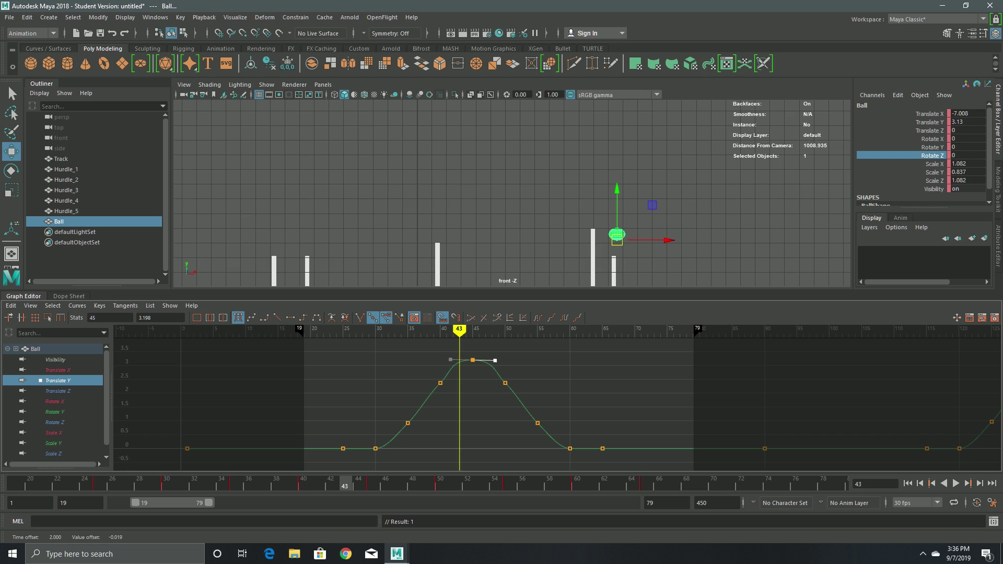
pyautogui.hotkey('alt', 'v')
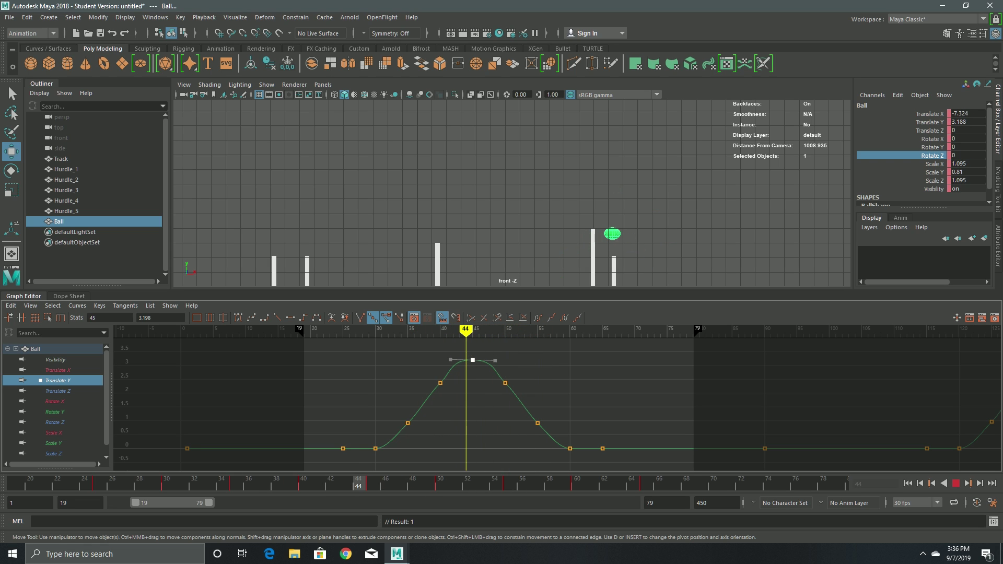
pyautogui.hotkey('alt', 'v')
pyautogui.hotkey('ctrl', 'z')
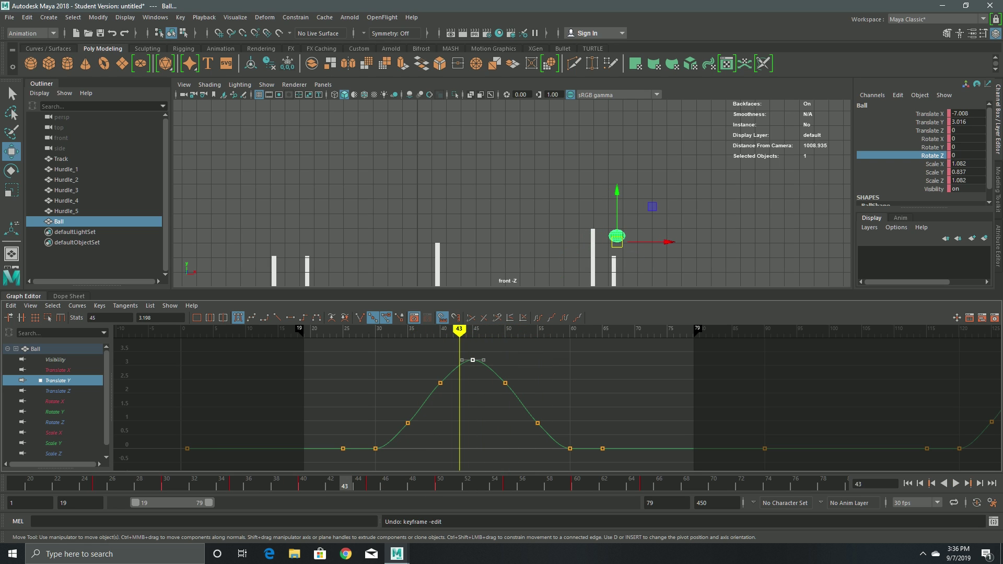
# - Lengthen the tangent handles of the Translate Y key at frame 45 to round the jump's peak, and play it back
pyautogui.rightClick(473, 360)
pyautogui.press('Escape')
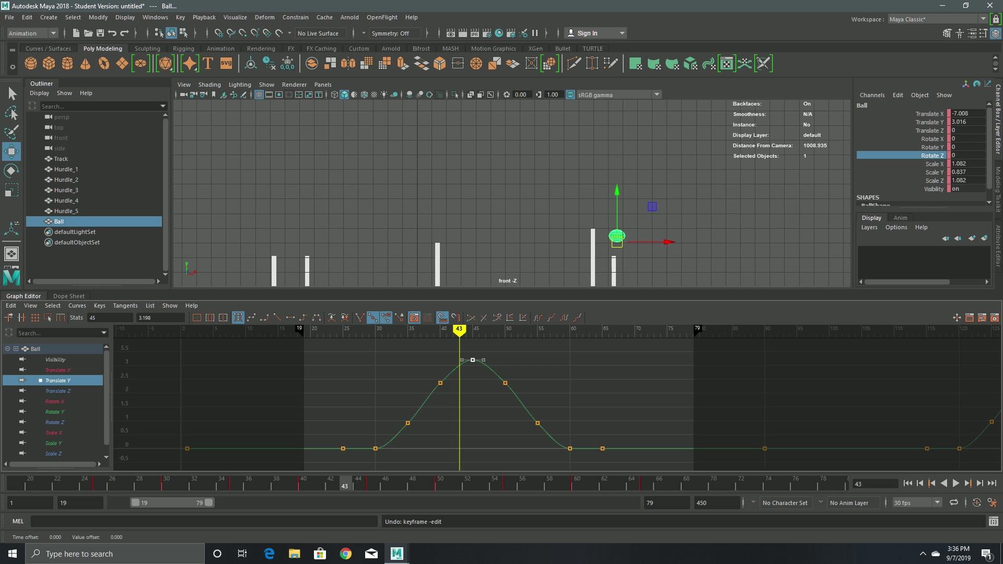
pyautogui.click(473, 360)
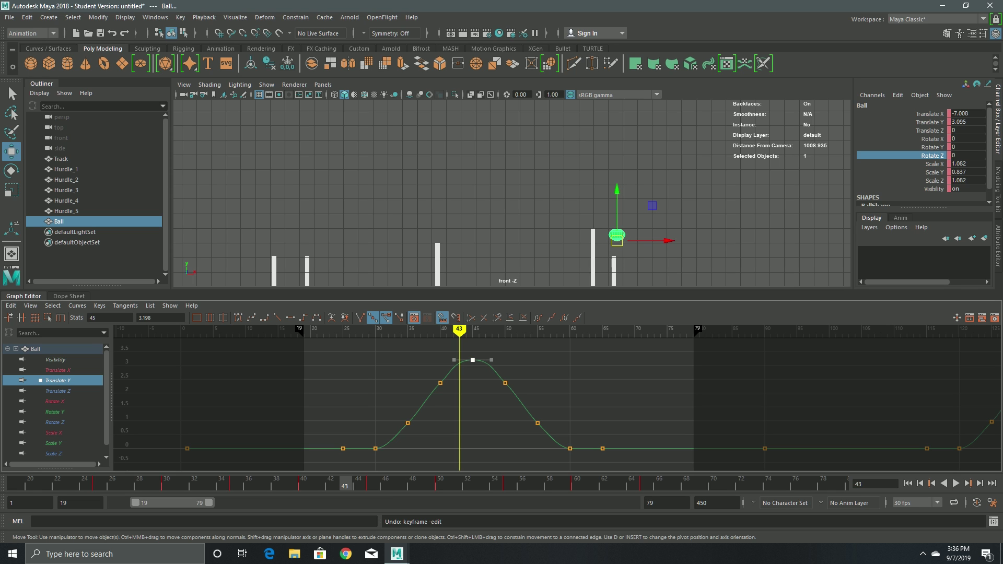
pyautogui.hotkey('alt', 'v')
pyautogui.hotkey('alt', 'v')
# - Move the playback range to frames 104 to 164 and frame the second jump's Translate Y curve
pyautogui.scroll(-5, 219, 412)
pyautogui.click(537, 330)
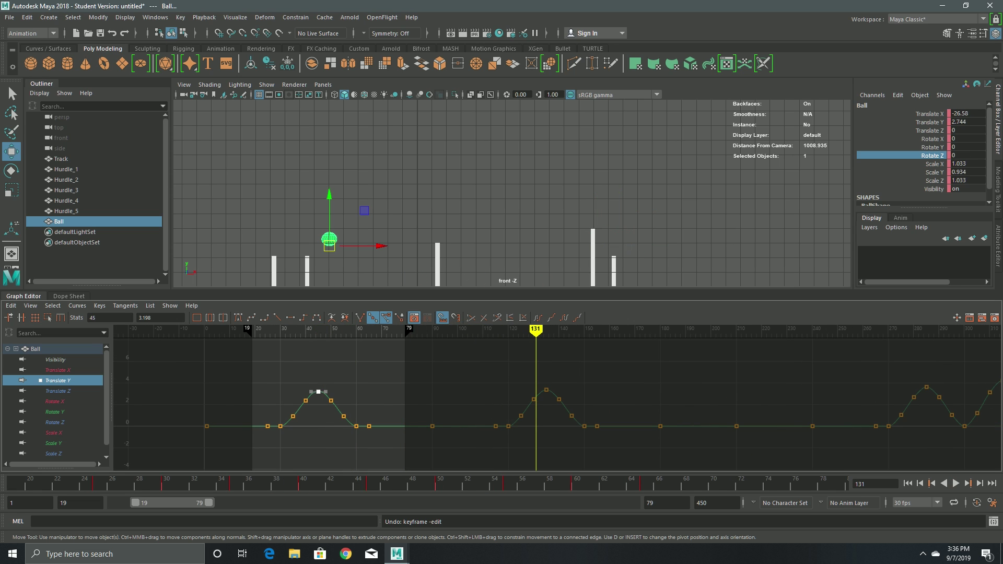
pyautogui.moveTo(172, 502); pyautogui.dragTo(269, 502)
pyautogui.scroll(5, 557, 404)
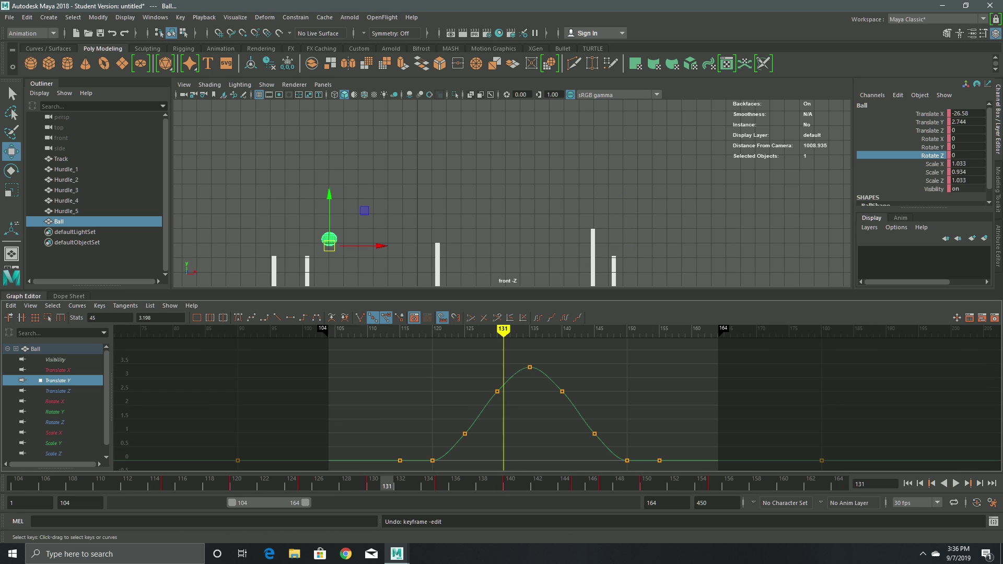
# - Try stretching the tangent handles of the Translate Y key at frame 135, and undo the edit
pyautogui.hotkey('alt', 'v')
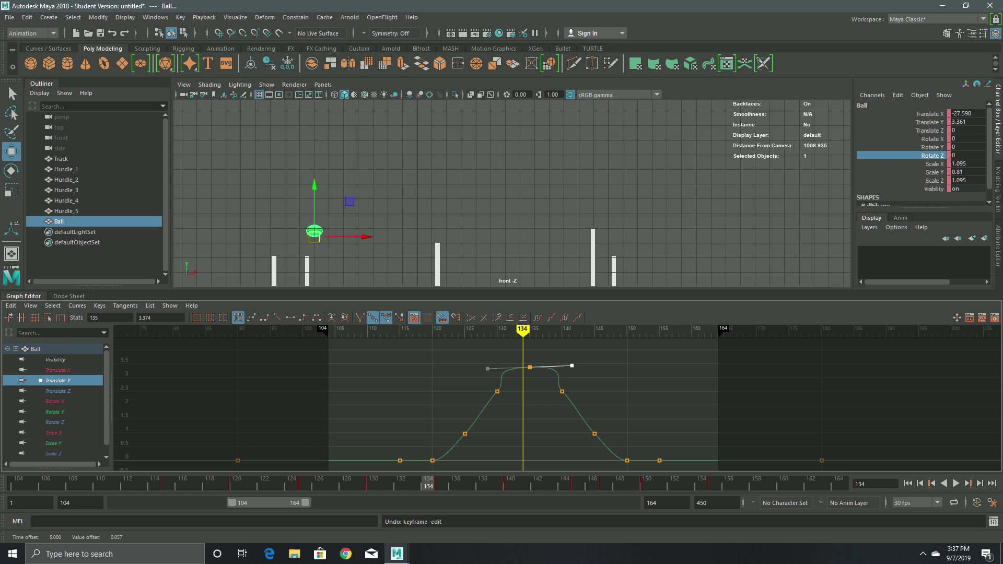
pyautogui.hotkey('ctrl', 'z')
pyautogui.scroll(3, 555, 400)
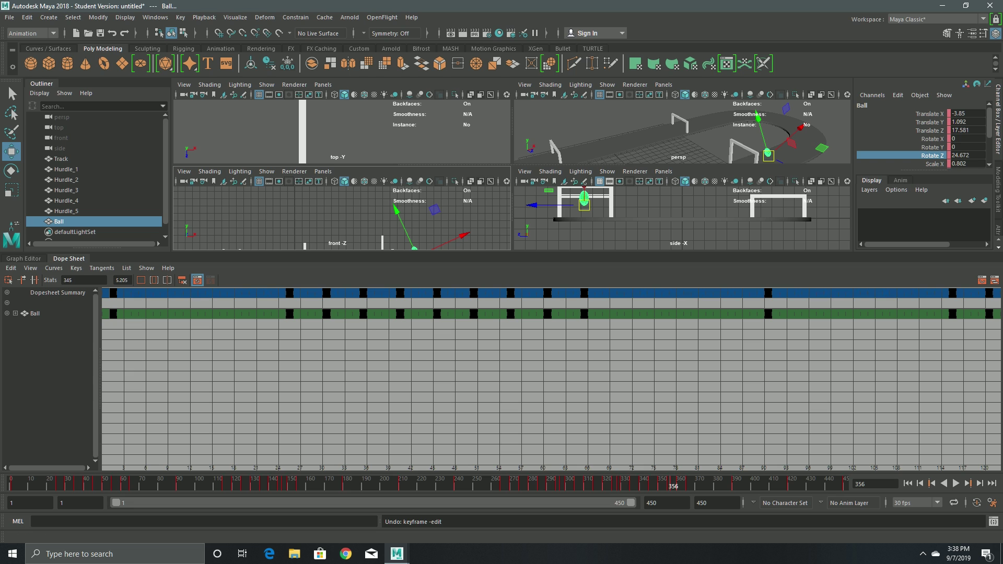
# - Maximize the perspective view and undock the Graph Editor and Dope Sheet panel into a floating window
pyautogui.press('space')
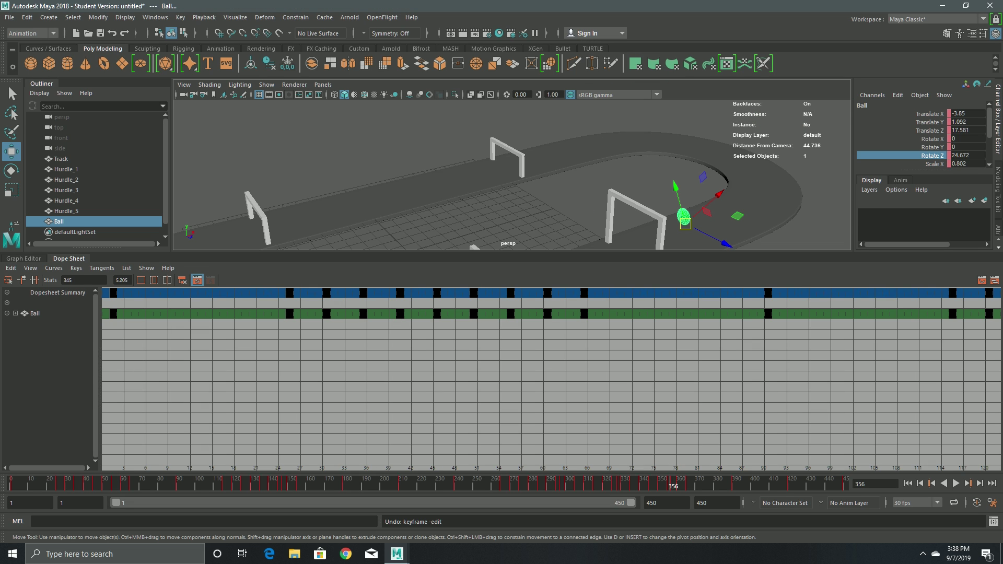
pyautogui.scroll(-5, 512, 175)
pyautogui.keyDown('alt'); pyautogui.moveTo(512, 175); pyautogui.dragTo(575, 136, button='middle'); pyautogui.keyUp('alt')
pyautogui.keyDown('alt'); pyautogui.moveTo(575, 137); pyautogui.dragTo(493, 128); pyautogui.keyUp('alt')
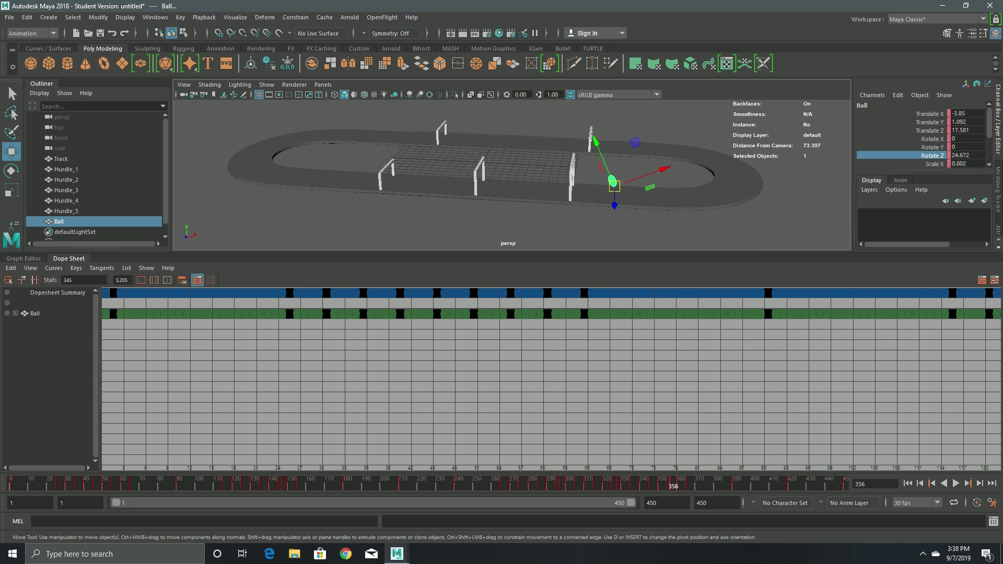
pyautogui.moveTo(69, 258); pyautogui.dragTo(95, 275)
pyautogui.keyDown('alt'); pyautogui.moveTo(502, 214); pyautogui.dragTo(413, 224, button='middle'); pyautogui.keyUp('alt')
pyautogui.scroll(5, 590, 194)
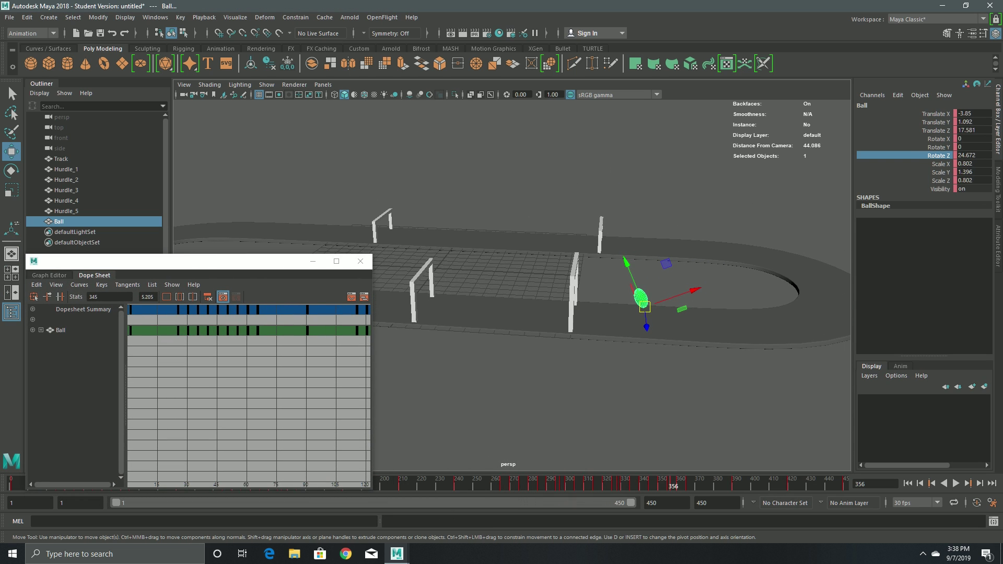
pyautogui.moveTo(239, 264); pyautogui.dragTo(396, 202)
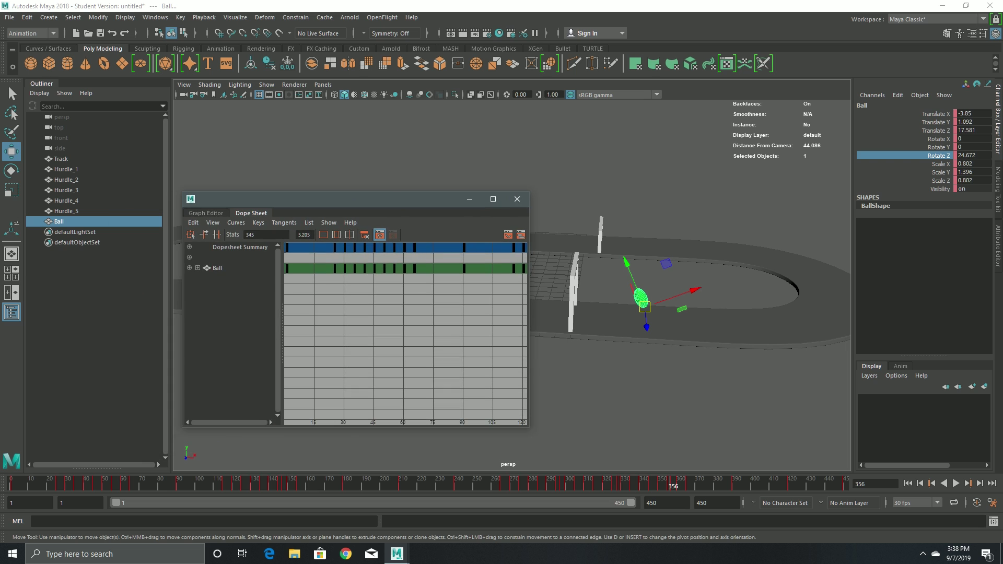
# - Rewind to frame 1, move the floating window aside, and play the animation in the maximized front view
pyautogui.moveTo(29, 484); pyautogui.dragTo(12, 484)
pyautogui.moveTo(403, 203); pyautogui.dragTo(209, 200)
pyautogui.keyDown('alt'); pyautogui.moveTo(485, 224); pyautogui.dragTo(559, 211); pyautogui.keyUp('alt')
pyautogui.keyDown('alt'); pyautogui.moveTo(553, 212); pyautogui.dragTo(659, 233, button='middle'); pyautogui.keyUp('alt')
pyautogui.press('space')
pyautogui.press('space')
pyautogui.scroll(-3, 444, 334)
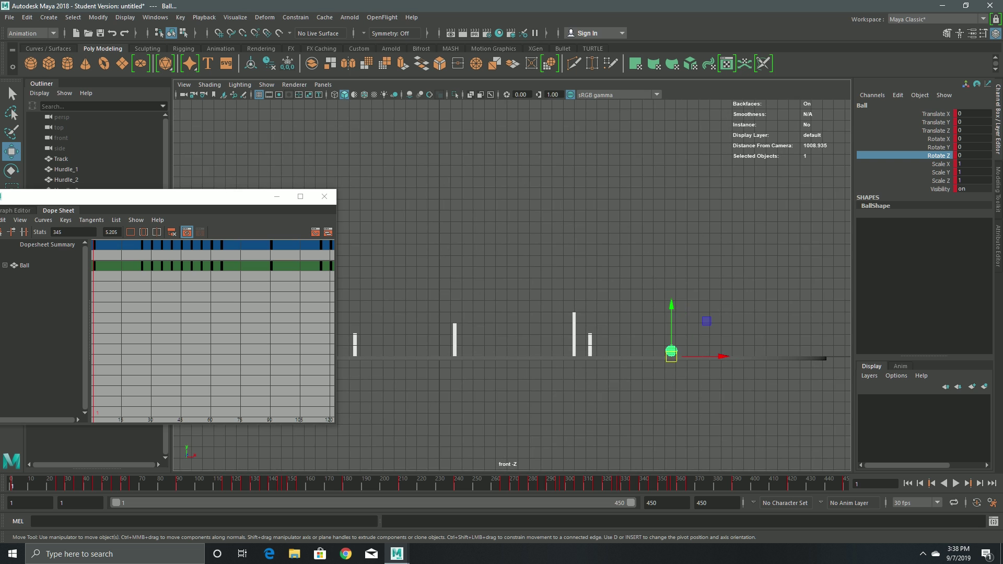
pyautogui.keyDown('alt'); pyautogui.moveTo(444, 334); pyautogui.dragTo(576, 303, button='middle'); pyautogui.keyUp('alt')
pyautogui.scroll(3, 517, 324)
pyautogui.click(956, 483)
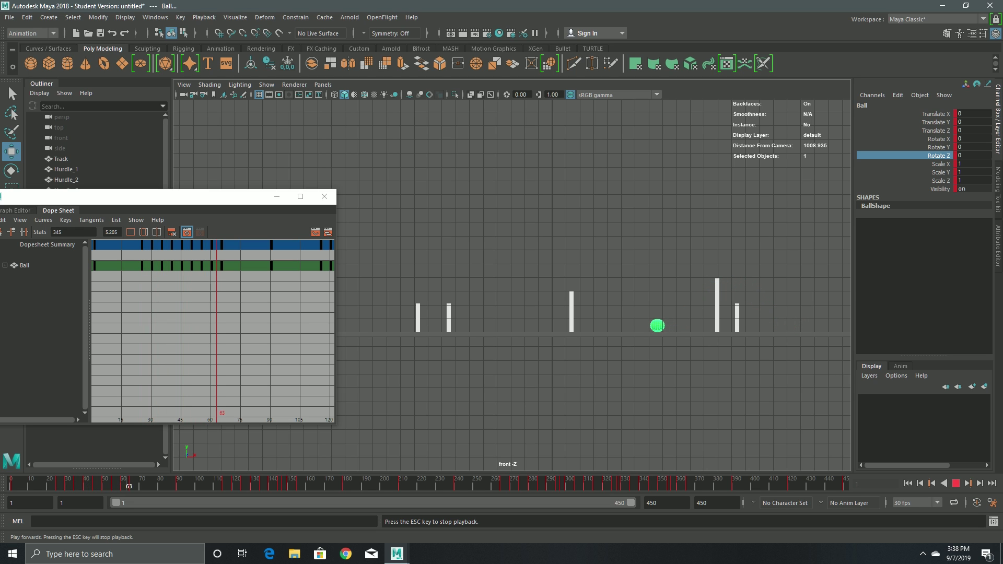
pyautogui.press('Escape')
# - Set the playback speed to 30 fps x 1 and play the animation from frame 1
pyautogui.moveTo(86, 482); pyautogui.dragTo(11, 485)
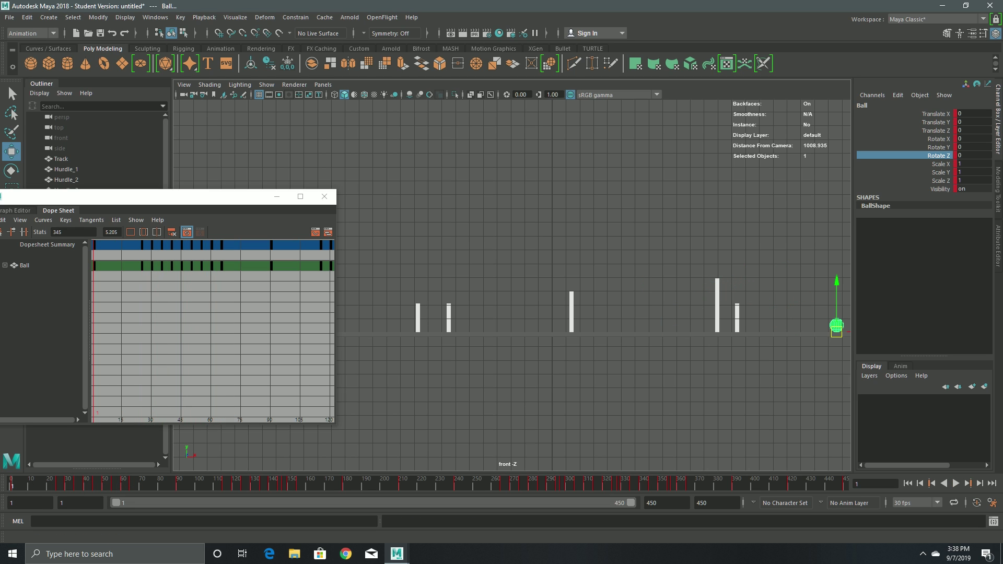
pyautogui.click(992, 502)
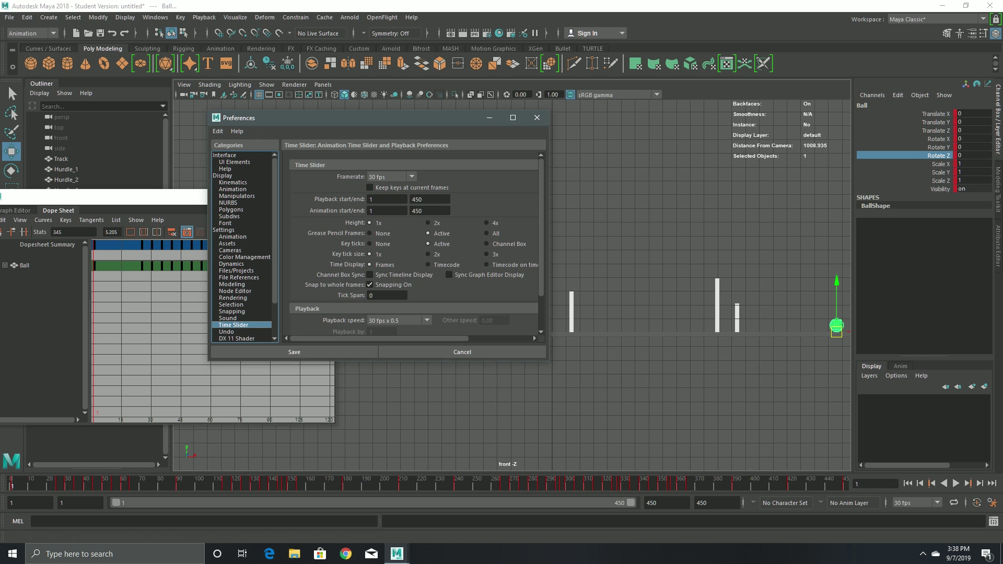
pyautogui.click(397, 320)
pyautogui.click(391, 342)
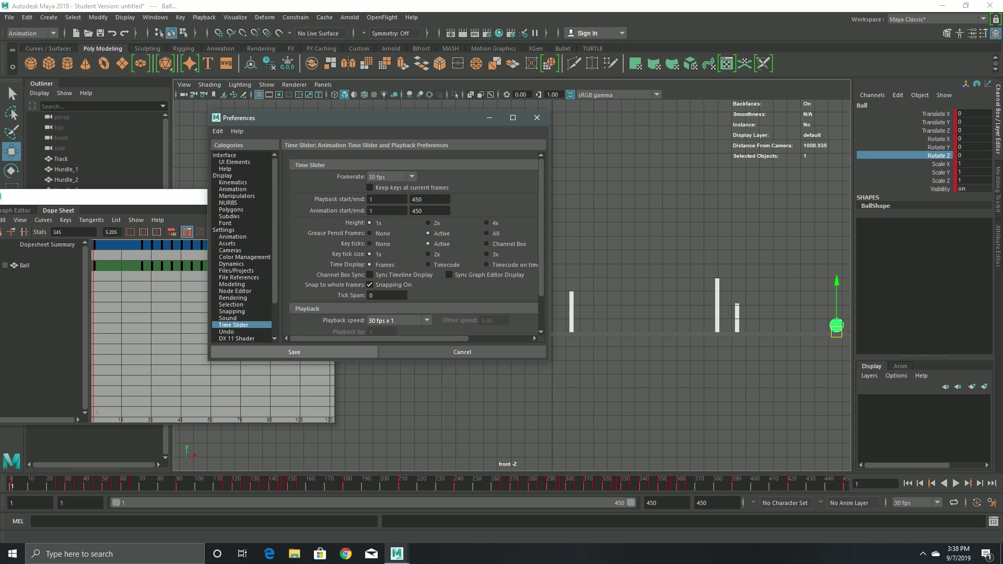
pyautogui.click(294, 352)
pyautogui.click(956, 483)
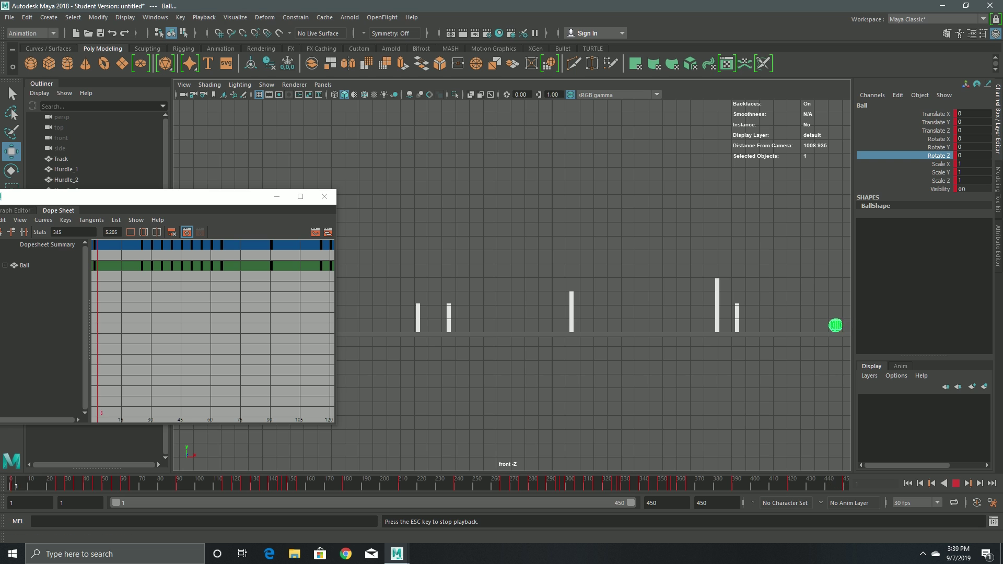
pyautogui.press('Escape')
# - Dock the Dope Sheet window beneath the front view and enlarge its panel
pyautogui.moveTo(244, 200); pyautogui.dragTo(390, 472)
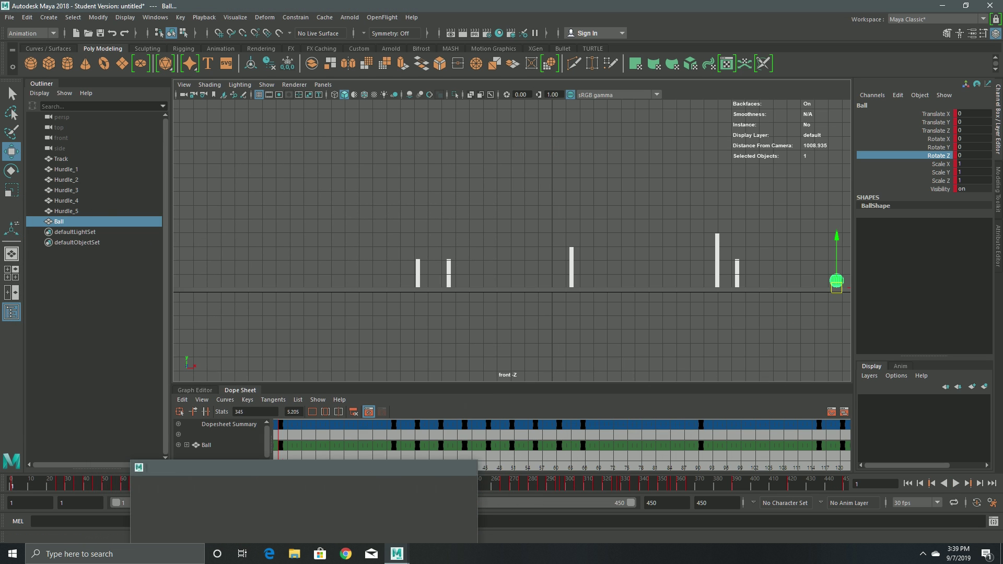
pyautogui.moveTo(418, 384); pyautogui.dragTo(418, 326)
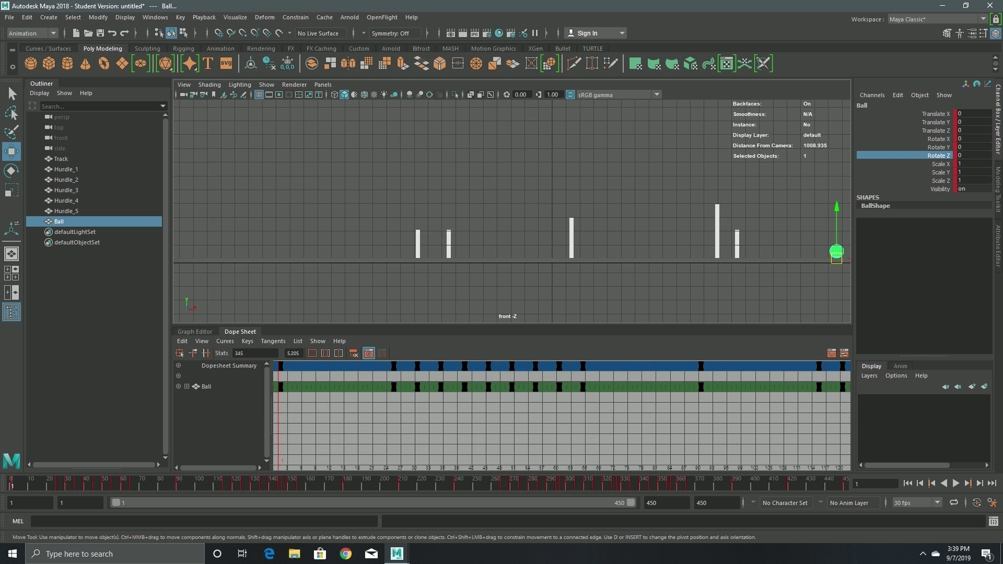
pyautogui.scroll(-2, 512, 211)
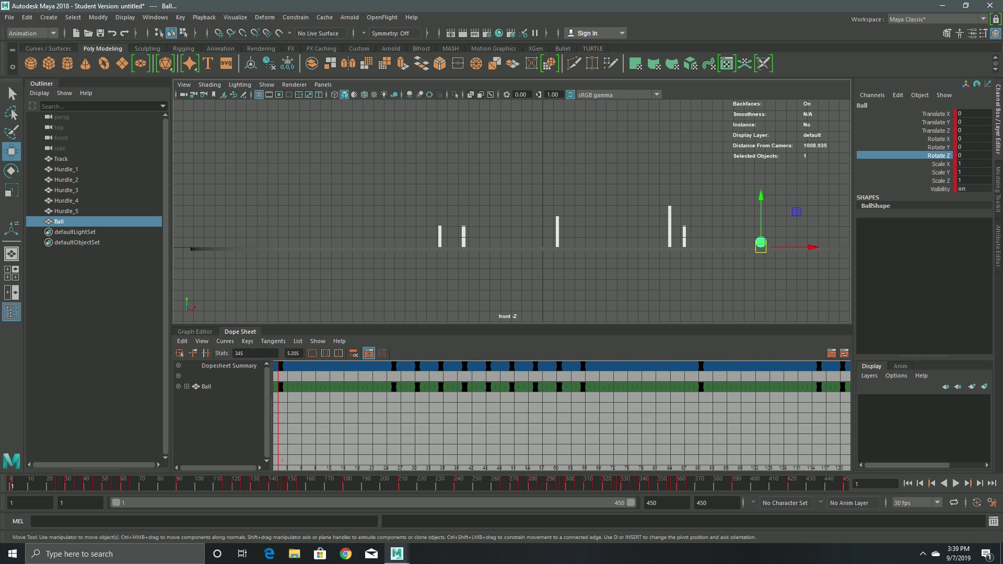
# - Frame the ball's whole run of keys in the Dope Sheet, play the animation in the front view, and clear the key selection
pyautogui.keyDown('alt'); pyautogui.moveTo(511, 212); pyautogui.dragTo(424, 223, button='middle'); pyautogui.keyUp('alt')
pyautogui.scroll(-2, 562, 416)
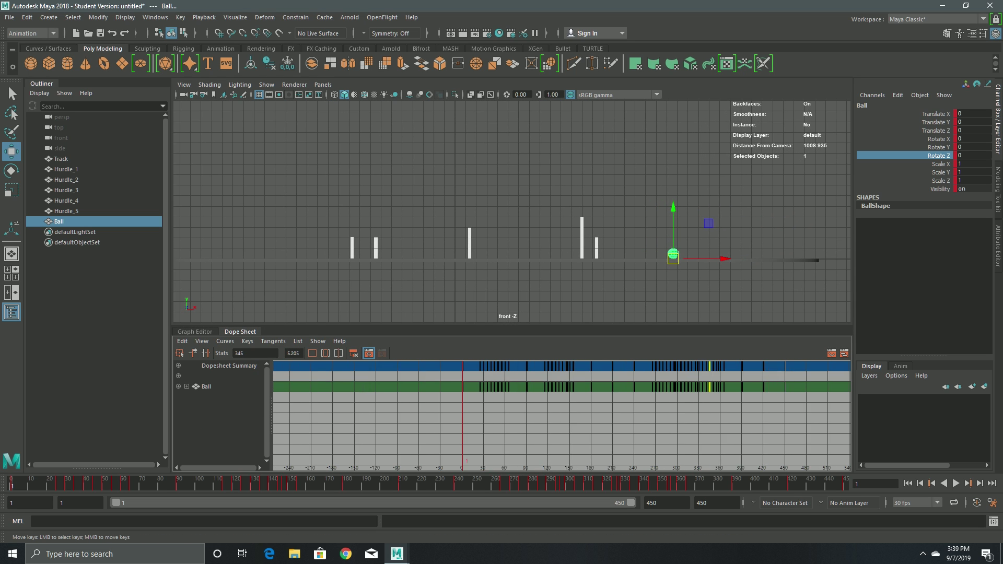
pyautogui.scroll(1, 561, 415)
pyautogui.keyDown('alt'); pyautogui.moveTo(562, 416); pyautogui.dragTo(511, 416, button='middle'); pyautogui.keyUp('alt')
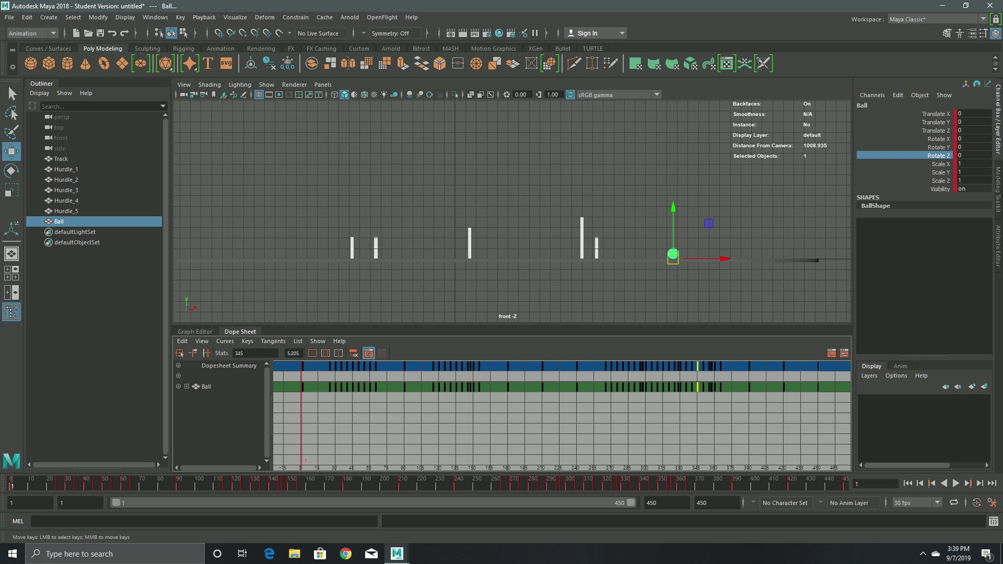
pyautogui.click(955, 483)
pyautogui.click(956, 483)
pyautogui.click(627, 423)
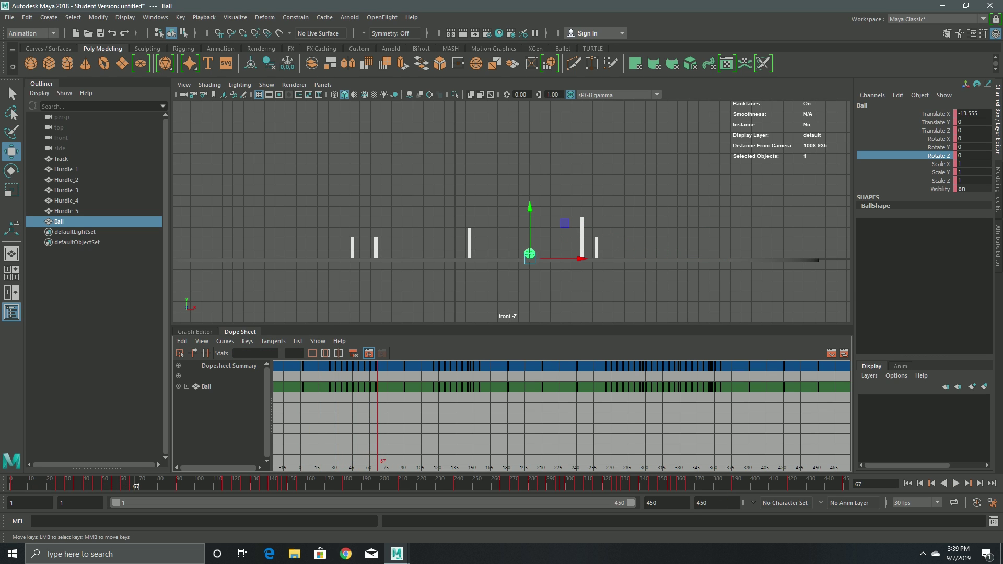
# - Try shifting the first hurdle jump's keys slightly earlier in the Dope Sheet, and replay the animation
pyautogui.moveTo(325, 402); pyautogui.dragTo(381, 363)
pyautogui.moveTo(352, 387); pyautogui.dragTo(346, 387, button='middle')
pyautogui.click(11, 483)
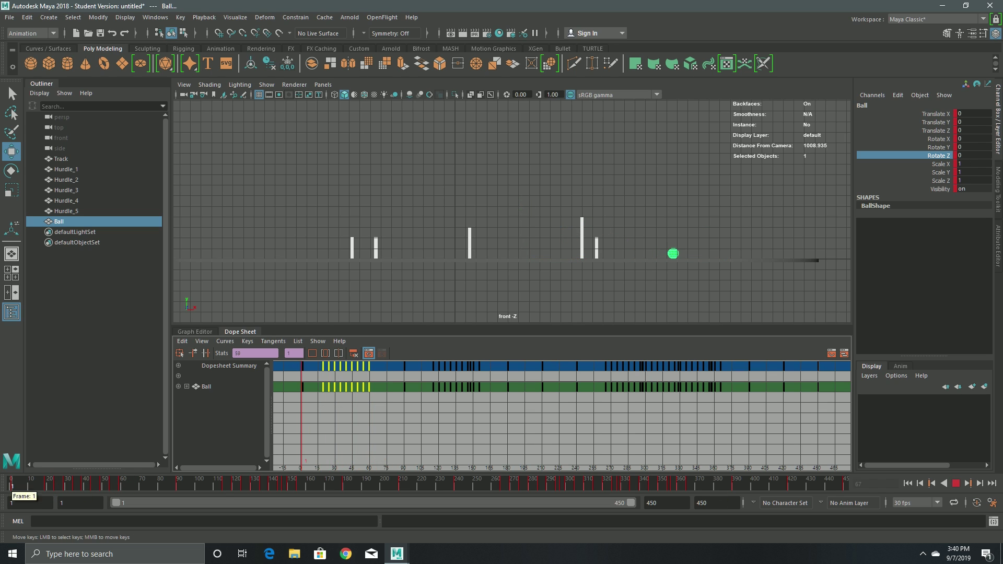
pyautogui.click(956, 483)
pyautogui.press('Escape')
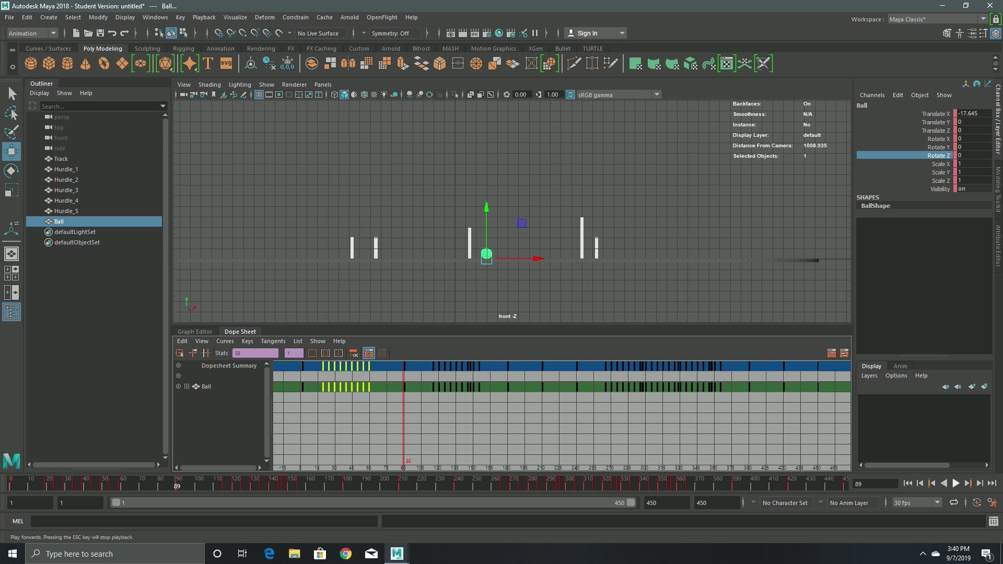
pyautogui.click(955, 484)
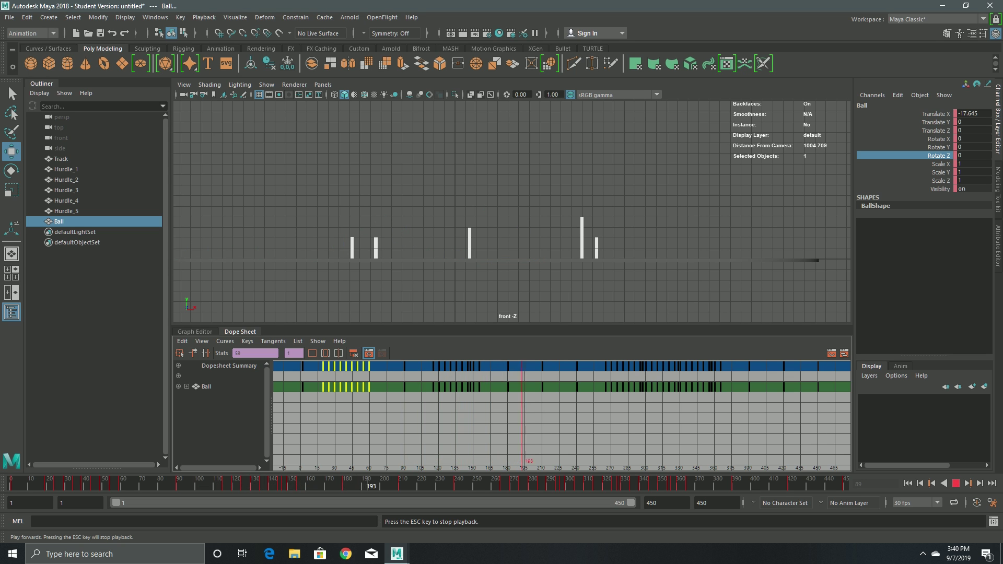
pyautogui.click(955, 483)
pyautogui.moveTo(76, 484); pyautogui.dragTo(11, 485)
pyautogui.scroll(-3, 512, 211)
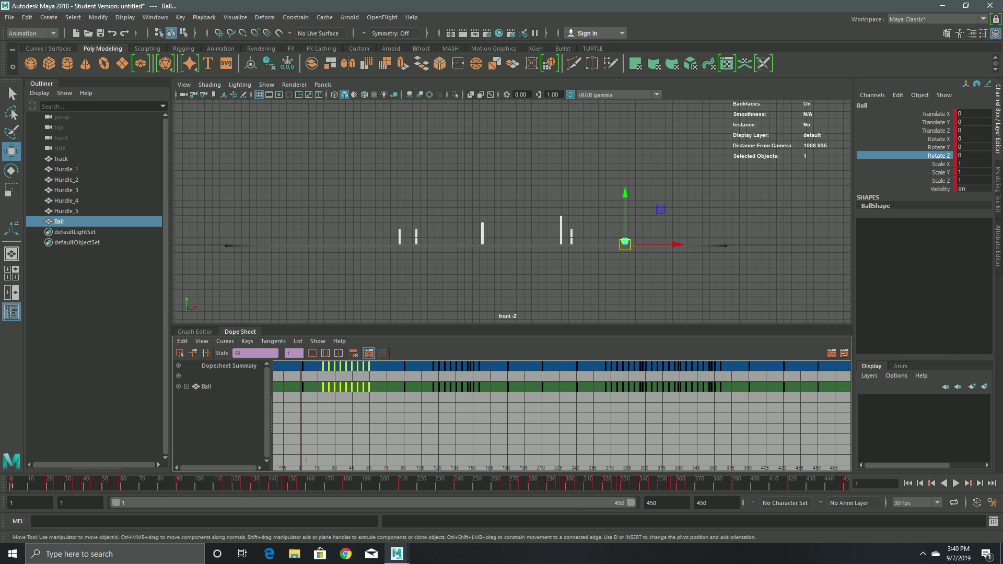
# - Undo the shift of the first jump's keys and replay the animation from frame 1
pyautogui.hotkey('ctrl', 'z')
pyautogui.hotkey('ctrl', 'z')
pyautogui.click(11, 484)
pyautogui.scroll(3, 512, 211)
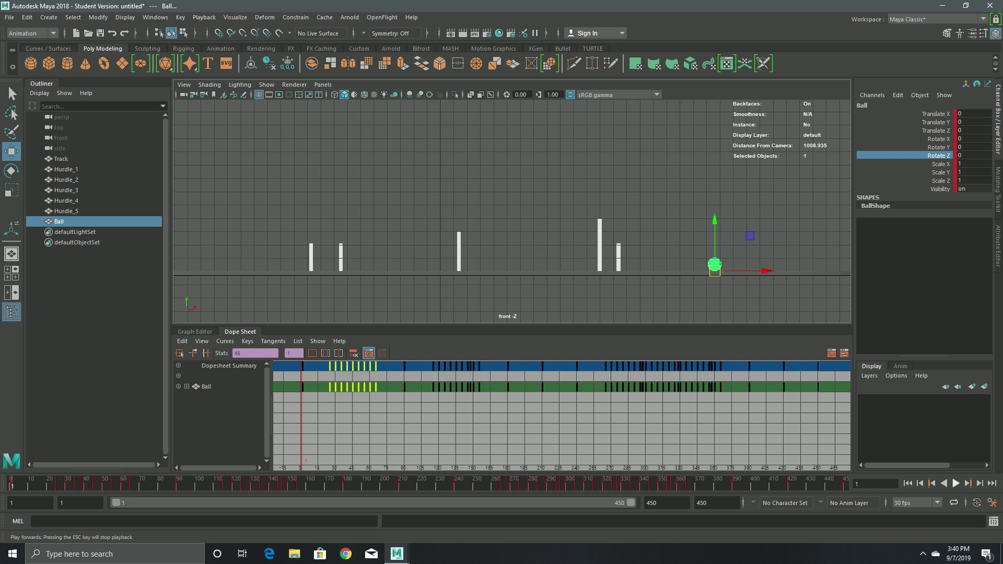
pyautogui.click(956, 483)
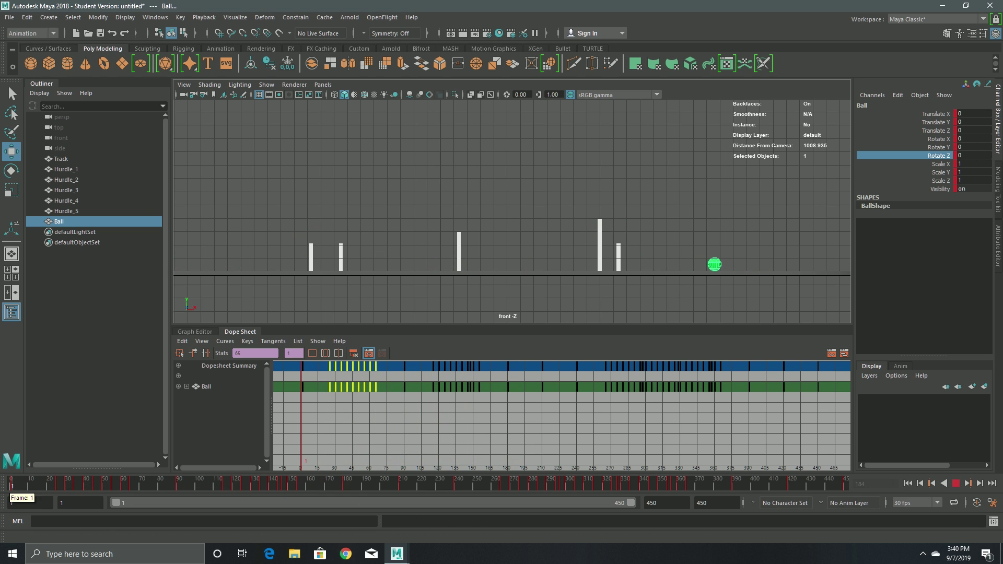
pyautogui.moveTo(47, 485); pyautogui.dragTo(317, 484)
pyautogui.press('Escape')
# - Scale the first jump's keys to span frames 18 to 50, looping playback of frames 1 to 123
pyautogui.moveTo(316, 376); pyautogui.dragTo(399, 415)
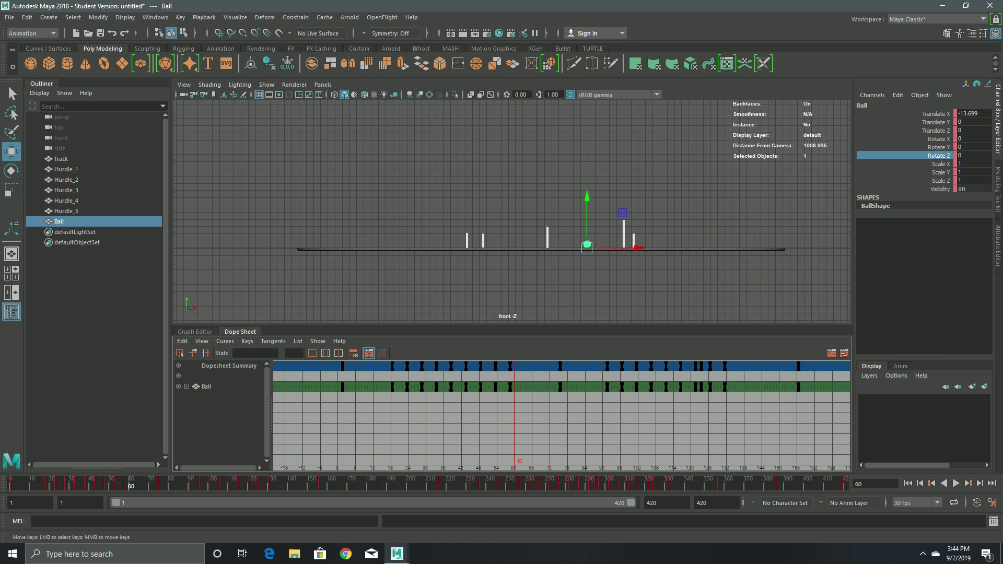
pyautogui.moveTo(531, 360); pyautogui.dragTo(497, 392)
pyautogui.press('r')
pyautogui.hotkey('ctrl', 'z')
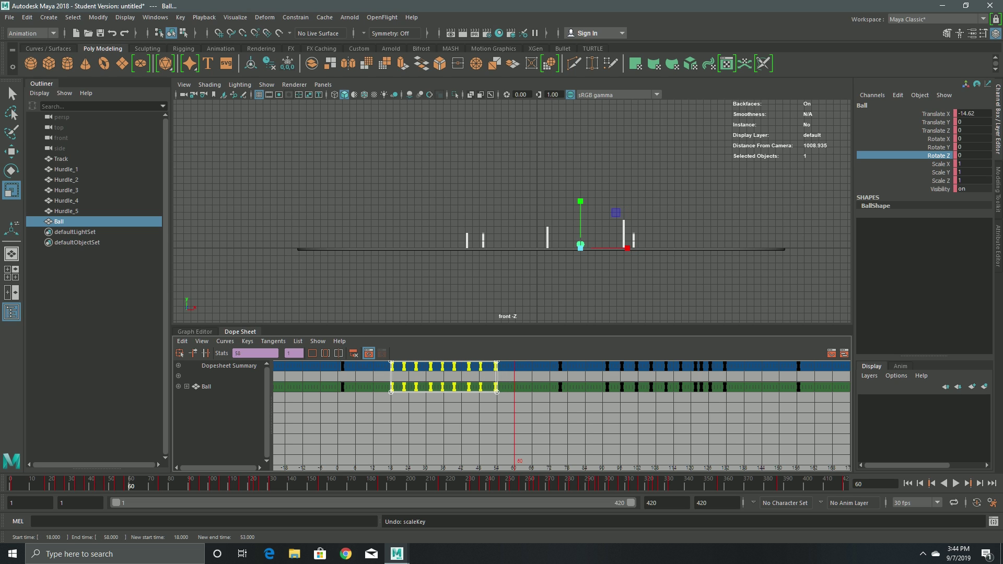
pyautogui.moveTo(73, 484); pyautogui.dragTo(118, 485)
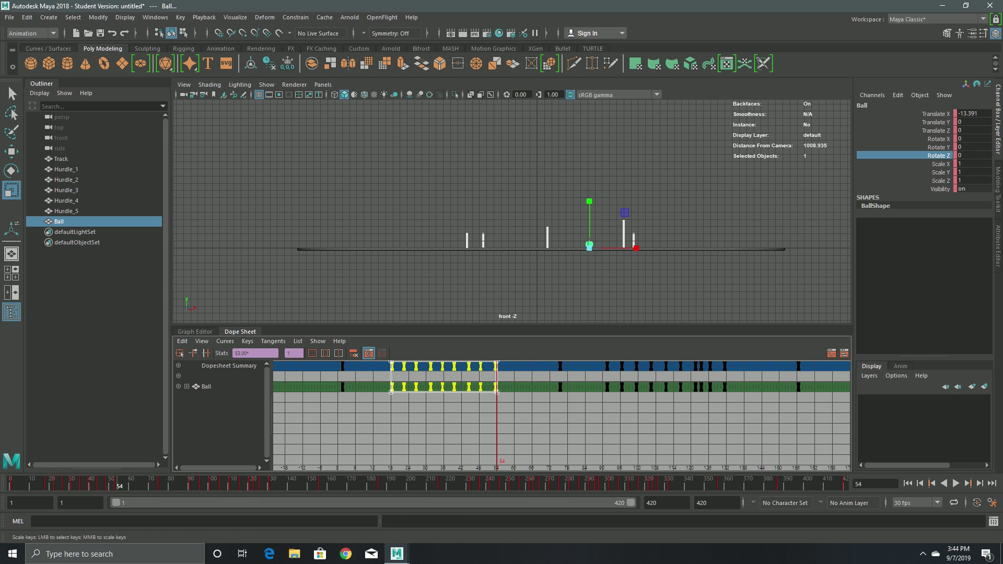
pyautogui.moveTo(496, 391); pyautogui.dragTo(482, 392)
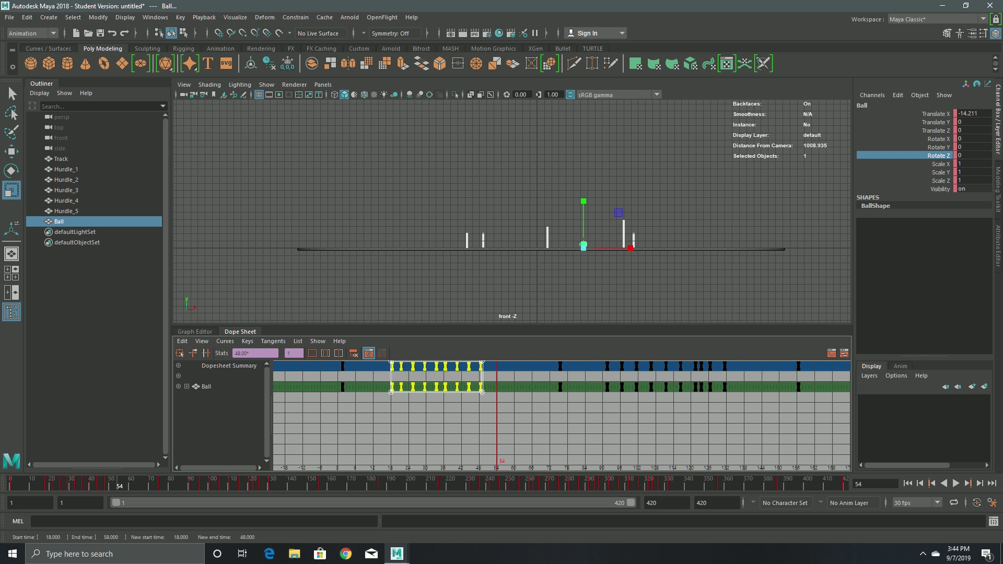
pyautogui.hotkey('alt', 'v')
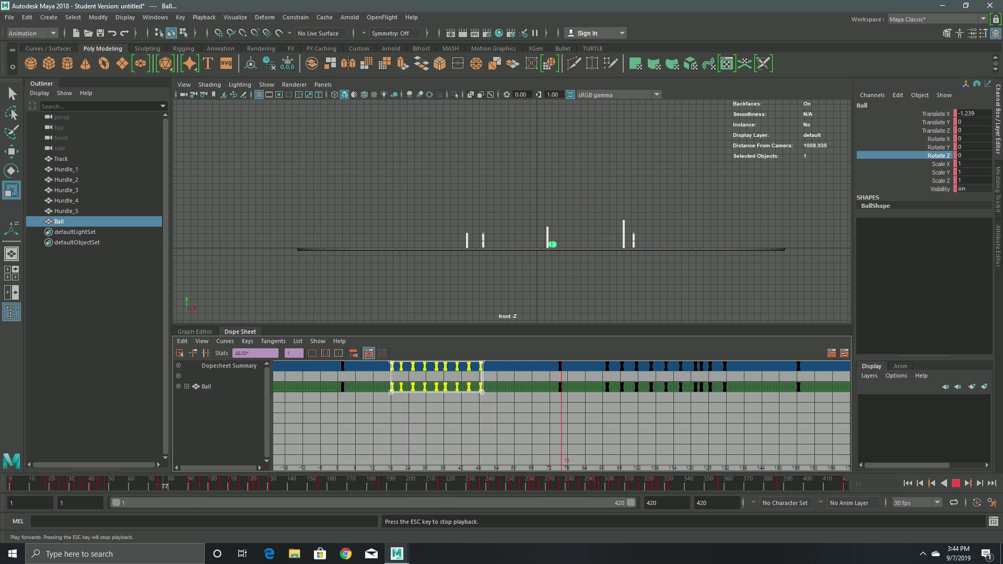
pyautogui.moveTo(631, 502); pyautogui.dragTo(269, 502)
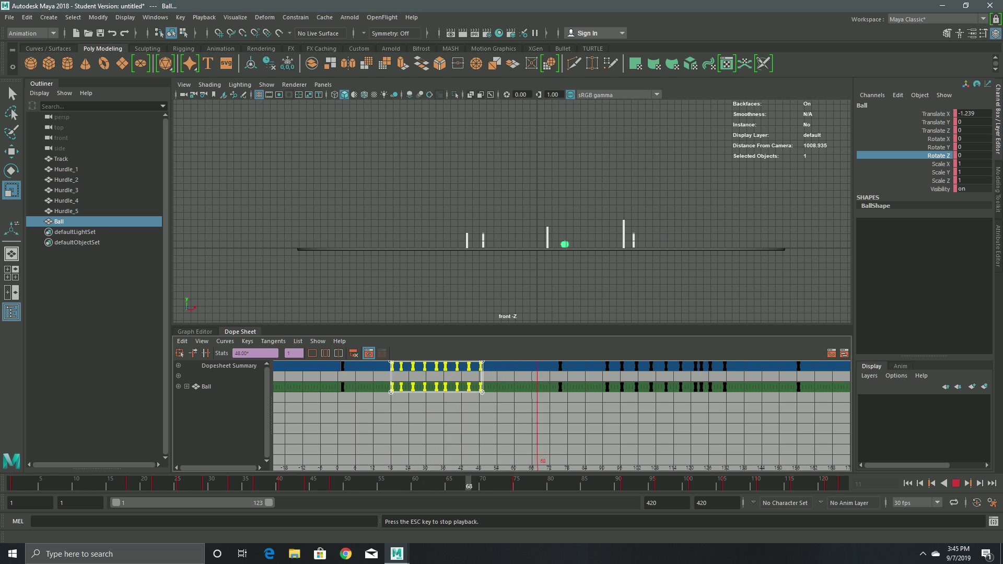
pyautogui.moveTo(482, 376); pyautogui.dragTo(488, 376)
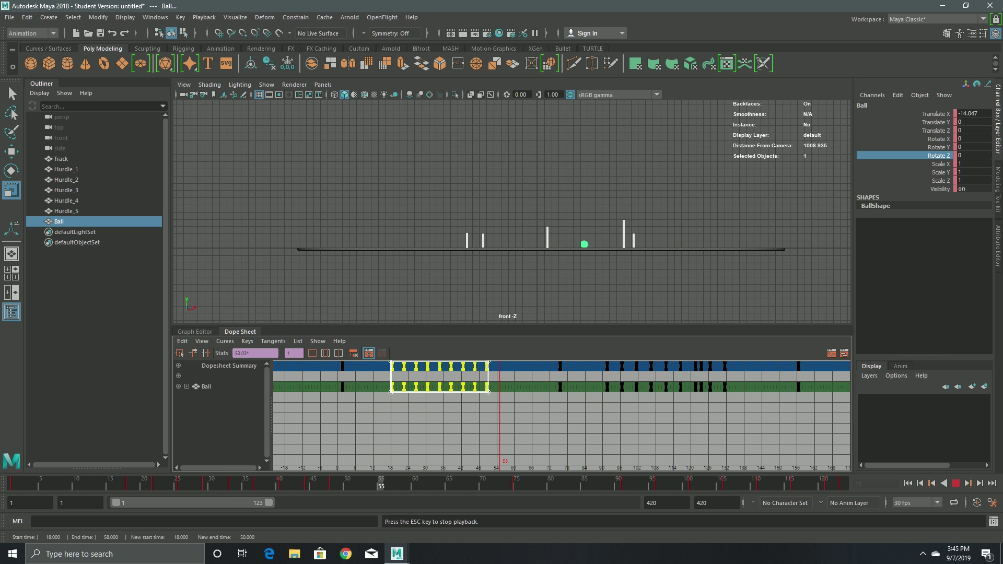
# - Move the second jump's keys about 9 frames earlier in the Dope Sheet and replay the animation from frame 1
pyautogui.moveTo(192, 502); pyautogui.dragTo(223, 503)
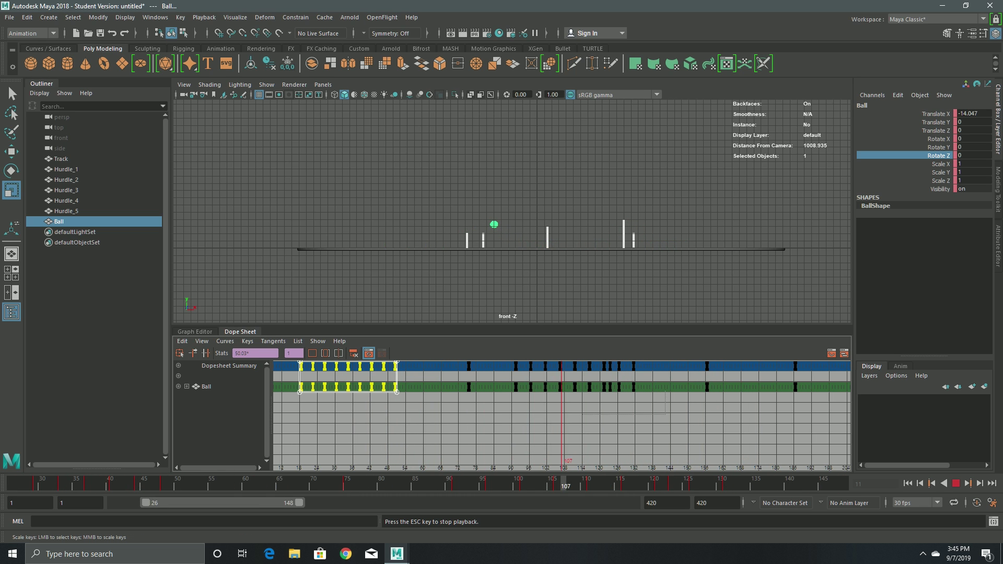
pyautogui.press('w')
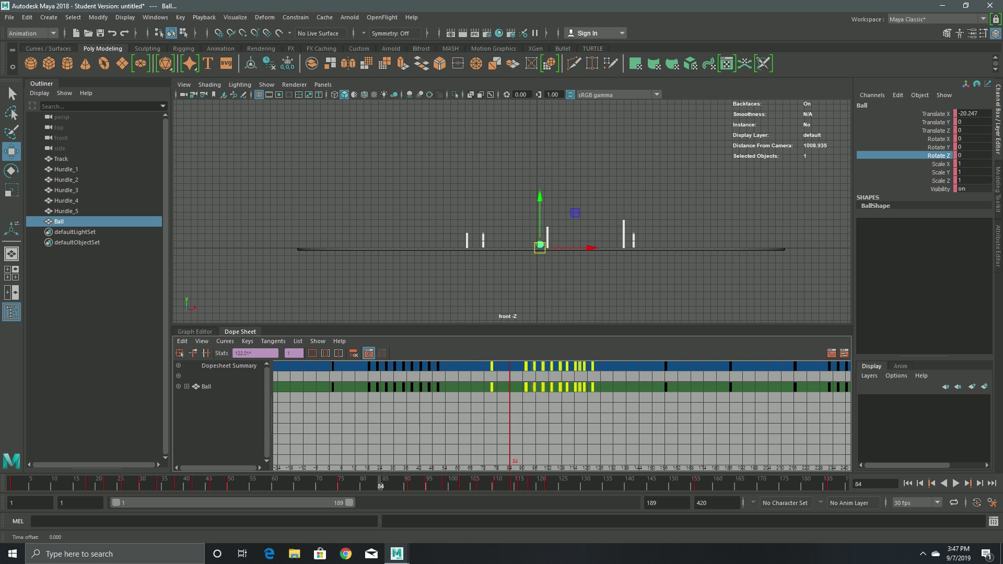
pyautogui.moveTo(574, 387); pyautogui.dragTo(517, 412, button='middle')
pyautogui.click(908, 483)
pyautogui.click(955, 483)
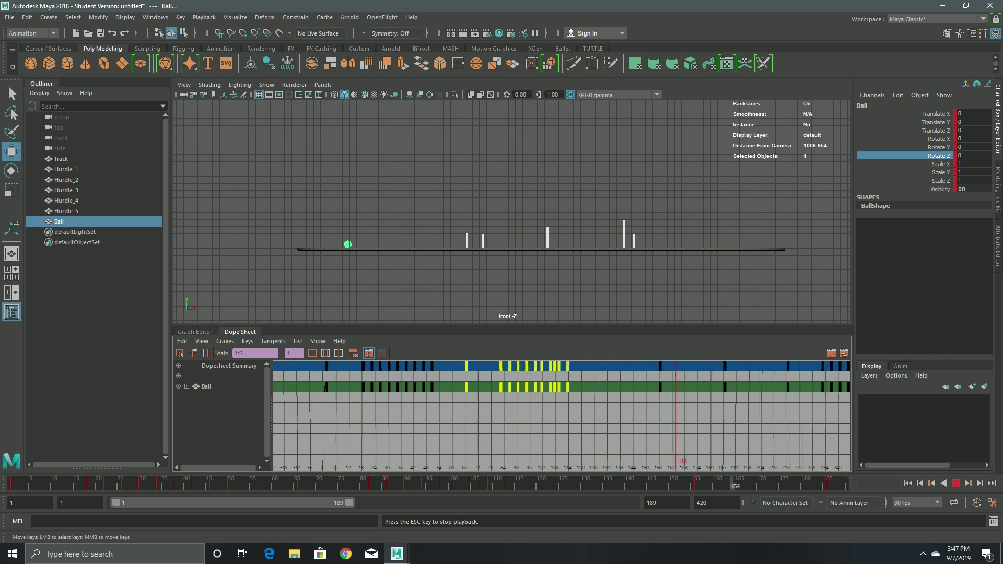
# - Select all of the ball's keys after the second jump and move them 12 frames earlier
pyautogui.keyDown('alt'); pyautogui.moveTo(517, 413); pyautogui.dragTo(449, 412, button='right'); pyautogui.keyUp('alt')
pyautogui.moveTo(542, 364); pyautogui.dragTo(722, 420)
pyautogui.keyDown('alt'); pyautogui.moveTo(561, 413); pyautogui.dragTo(629, 413, button='right'); pyautogui.keyUp('alt')
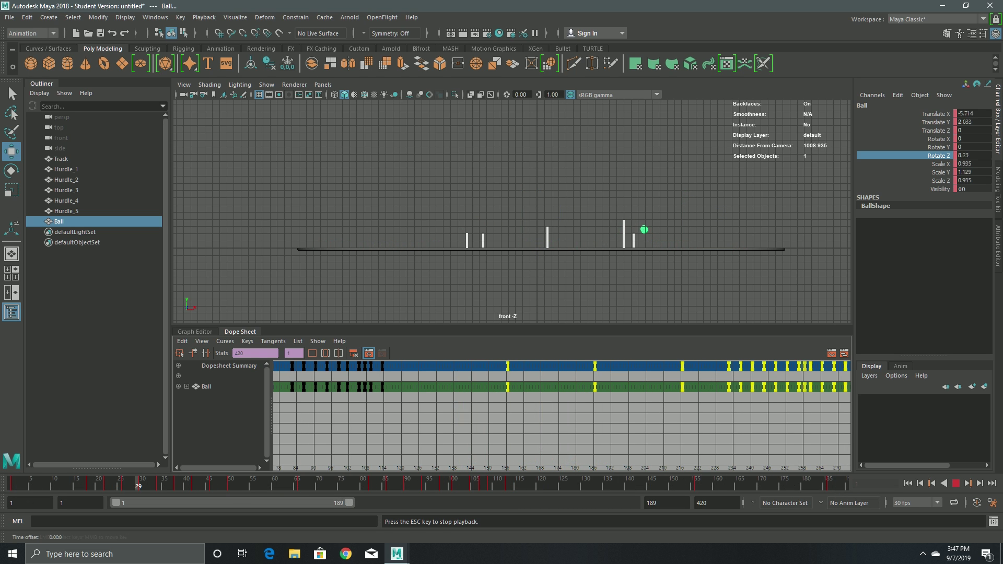
pyautogui.moveTo(508, 387); pyautogui.dragTo(472, 386, button='middle')
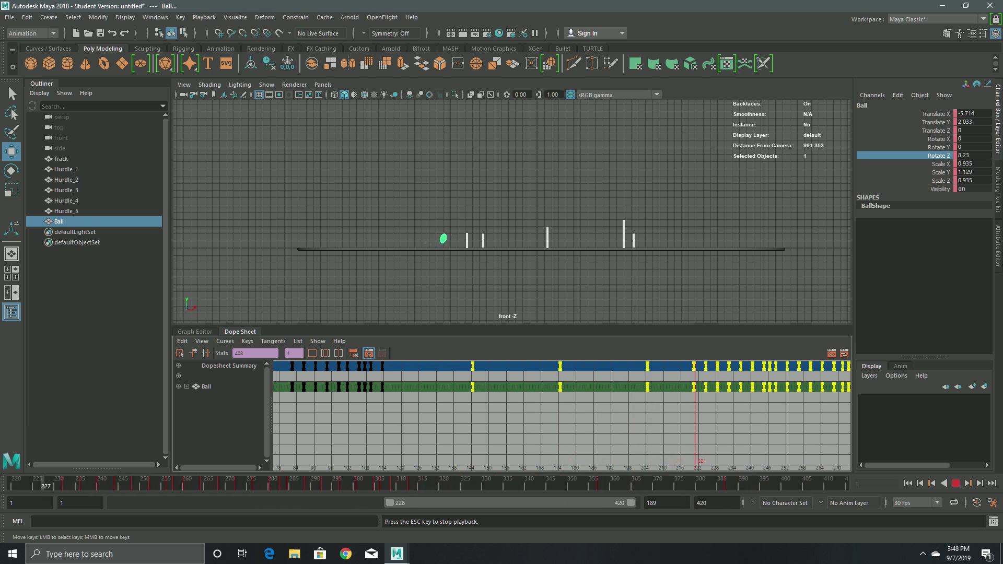
# - Show the track in the maximized top view and move the ball's last three keys 15 frames earlier
pyautogui.press('space')
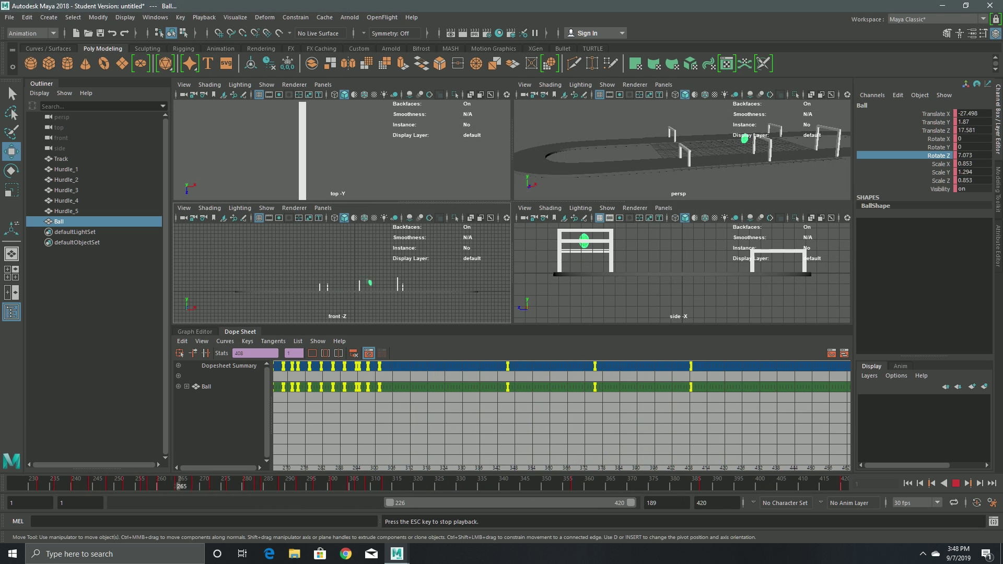
pyautogui.press('space')
pyautogui.scroll(-5, 512, 211)
pyautogui.keyDown('alt'); pyautogui.moveTo(512, 212); pyautogui.dragTo(489, 157, button='middle'); pyautogui.keyUp('alt')
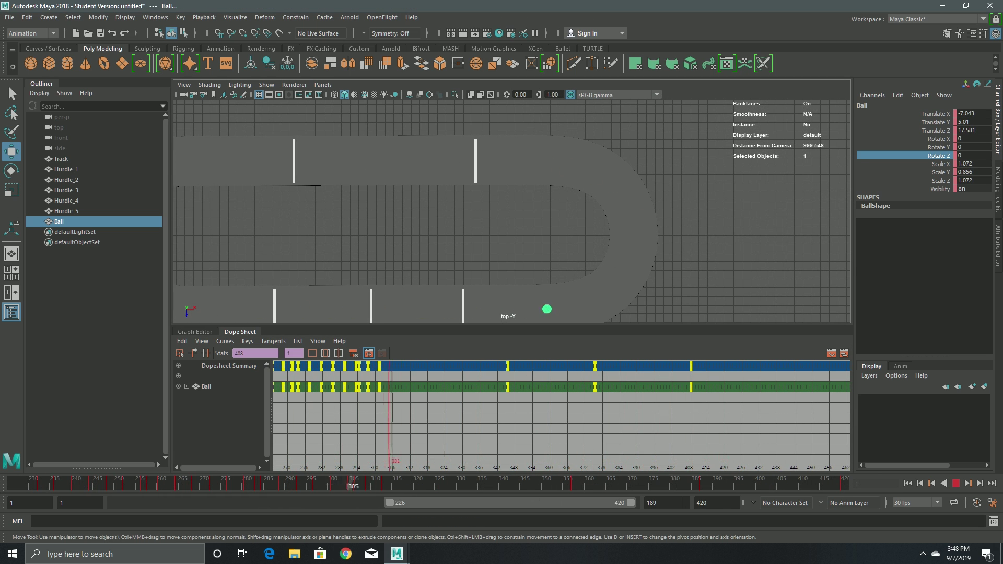
pyautogui.moveTo(481, 363); pyautogui.dragTo(705, 404)
pyautogui.moveTo(699, 399); pyautogui.dragTo(656, 400, button='middle')
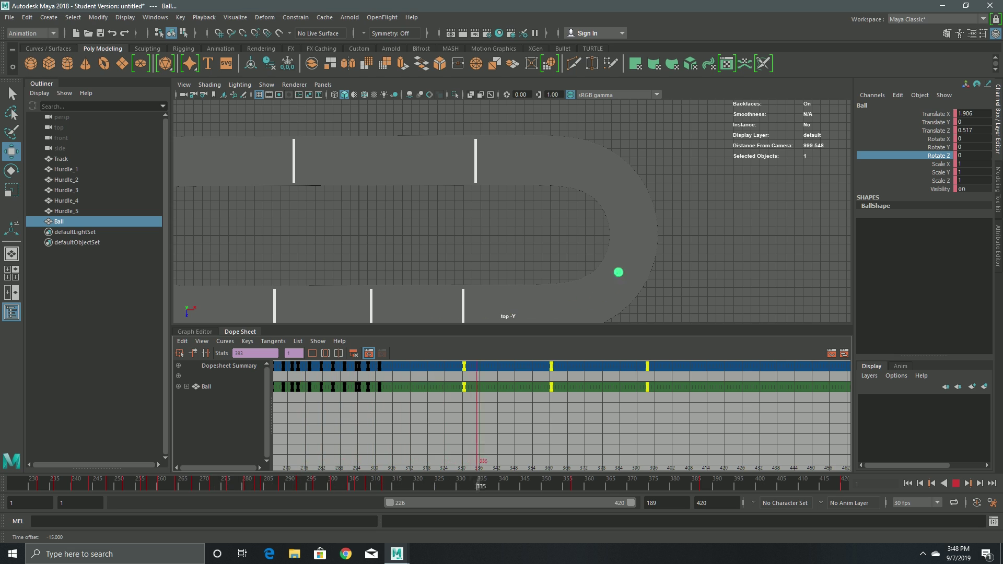
# - Turn on ghosting for the ball and key it on the final curve at frame 345, with Translate X 10.771 and Translate Z 10.701
pyautogui.moveTo(432, 481); pyautogui.dragTo(521, 483)
pyautogui.click(234, 17)
pyautogui.click(245, 65)
pyautogui.moveTo(673, 247); pyautogui.dragTo(681, 247)
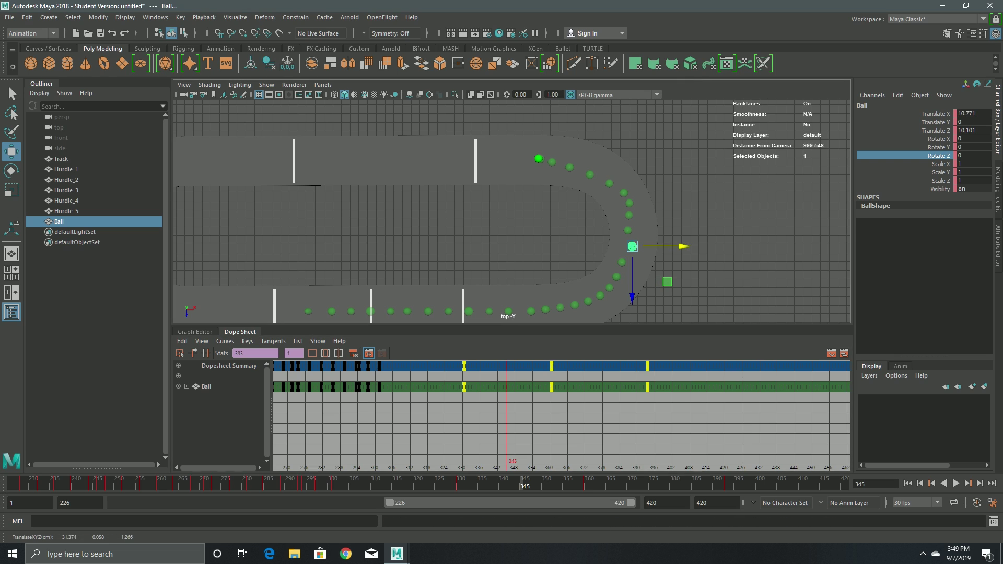
pyautogui.press('s')
pyautogui.moveTo(632, 296); pyautogui.dragTo(632, 301)
pyautogui.press('s')
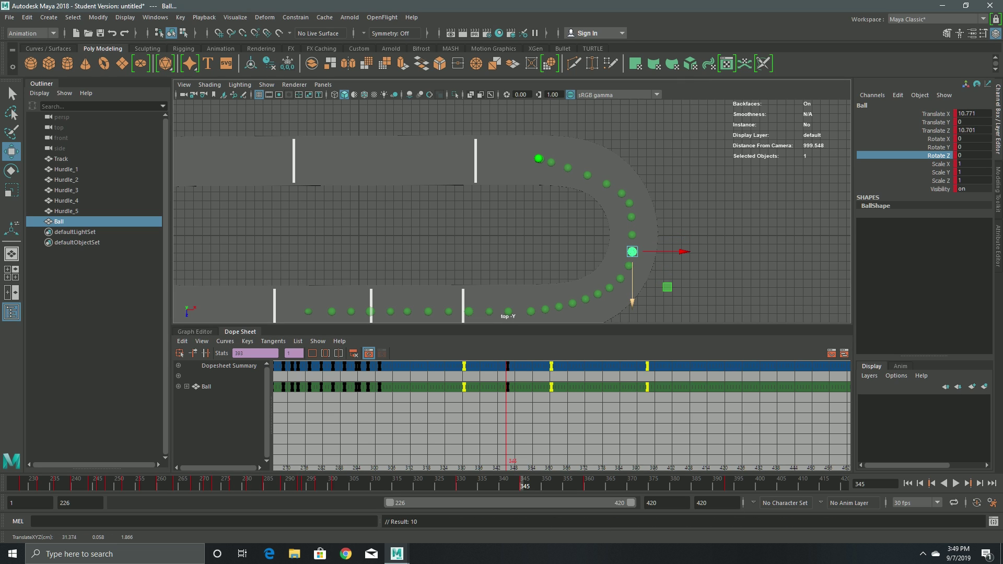
# - Scrub past the final curve, and play the complete animation in the perspective view before stopping it
pyautogui.moveTo(523, 482); pyautogui.dragTo(612, 482)
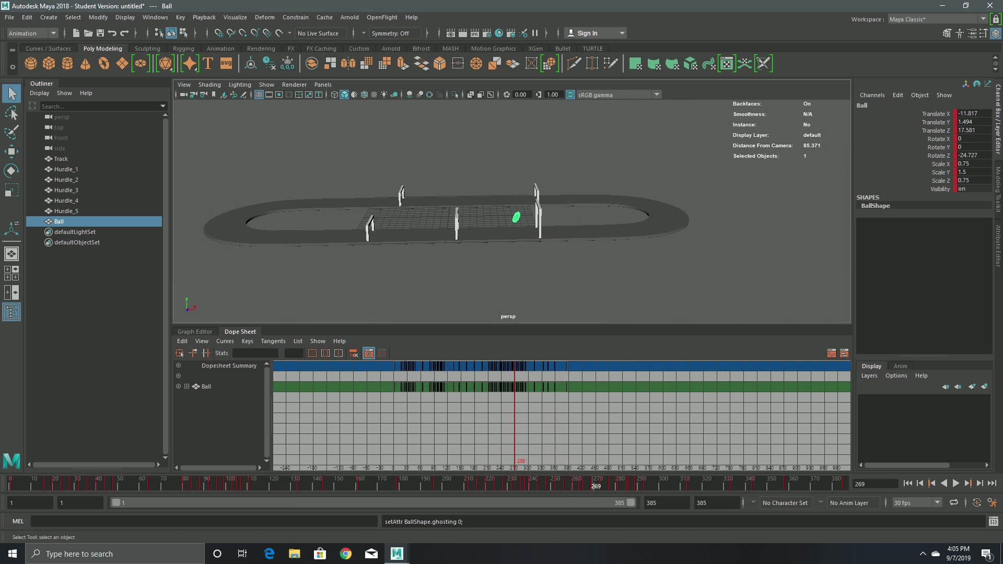
pyautogui.click(955, 483)
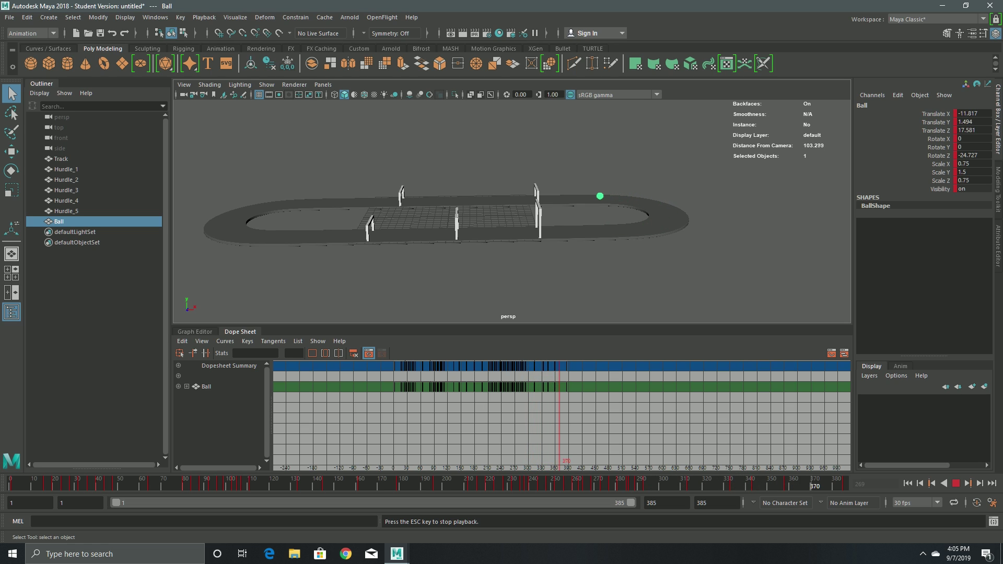
pyautogui.press('Escape')
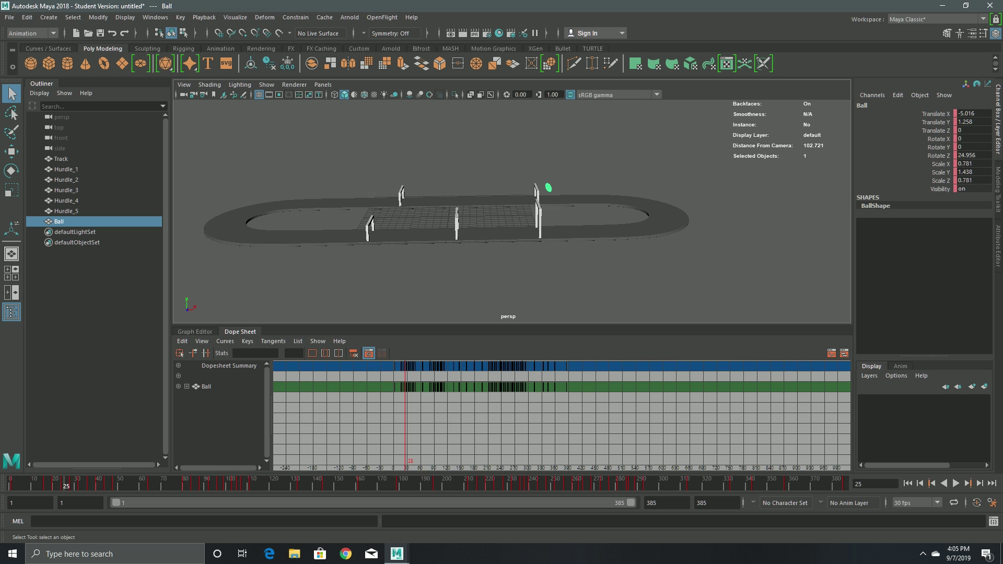
# - Open the Playblast options, move the dialog off the ball, and use Time Slider as the time range
pyautogui.click(203, 17)
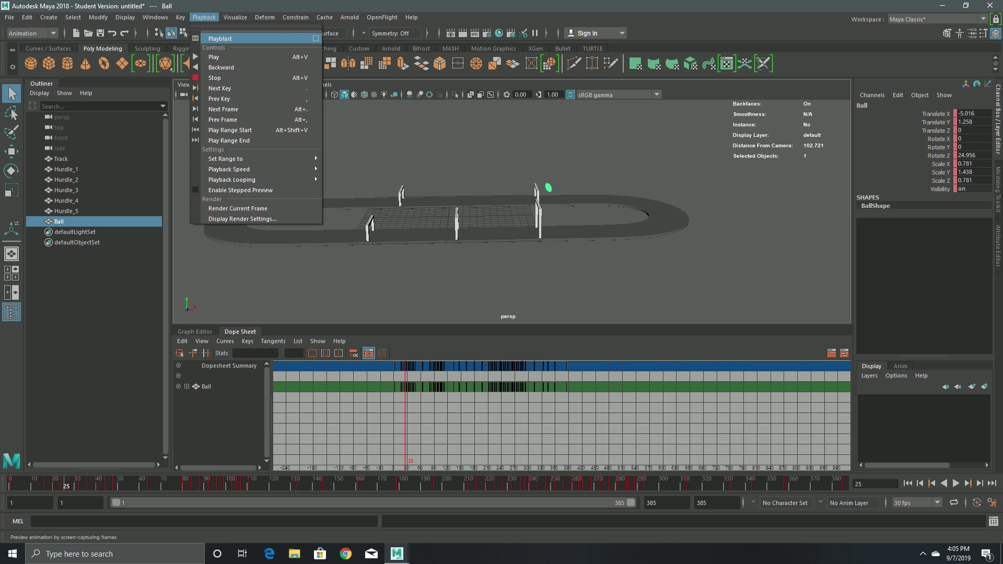
pyautogui.click(315, 39)
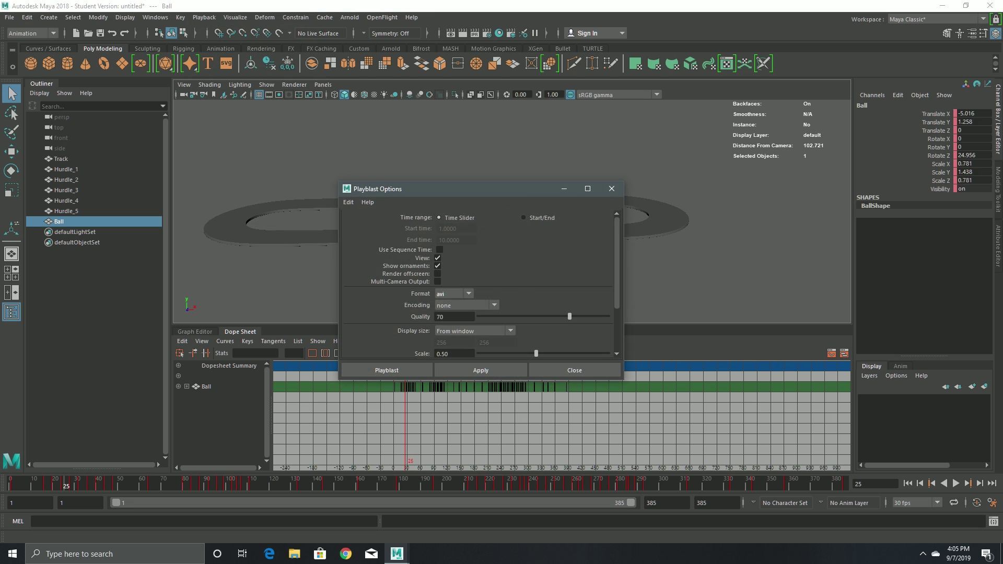
pyautogui.moveTo(460, 191); pyautogui.dragTo(252, 131)
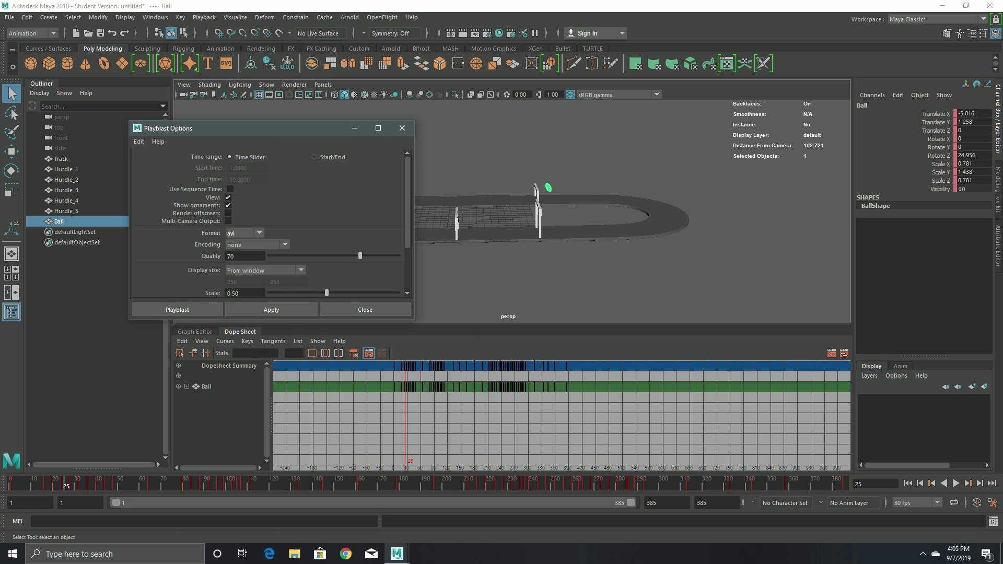
pyautogui.click(314, 157)
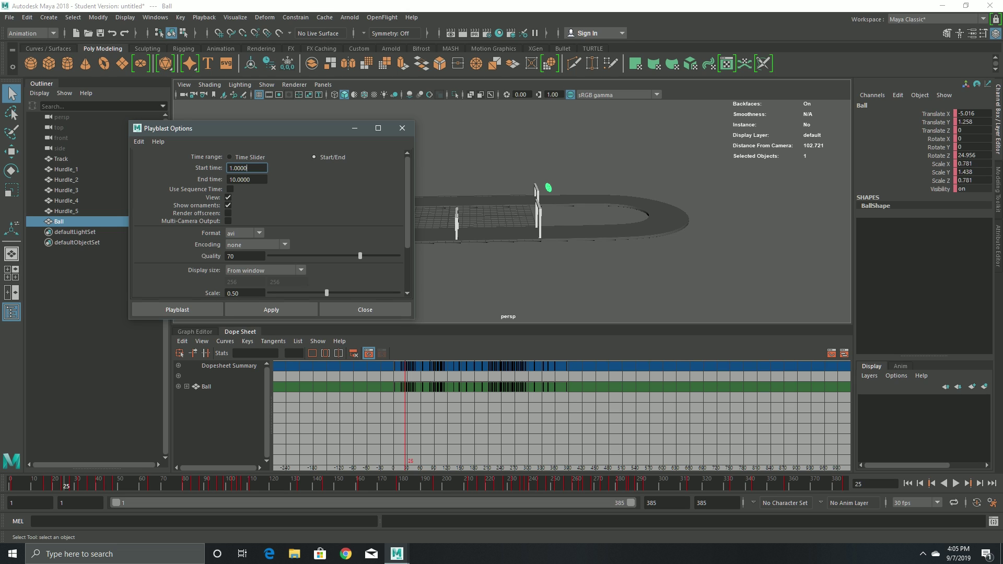
pyautogui.click(229, 157)
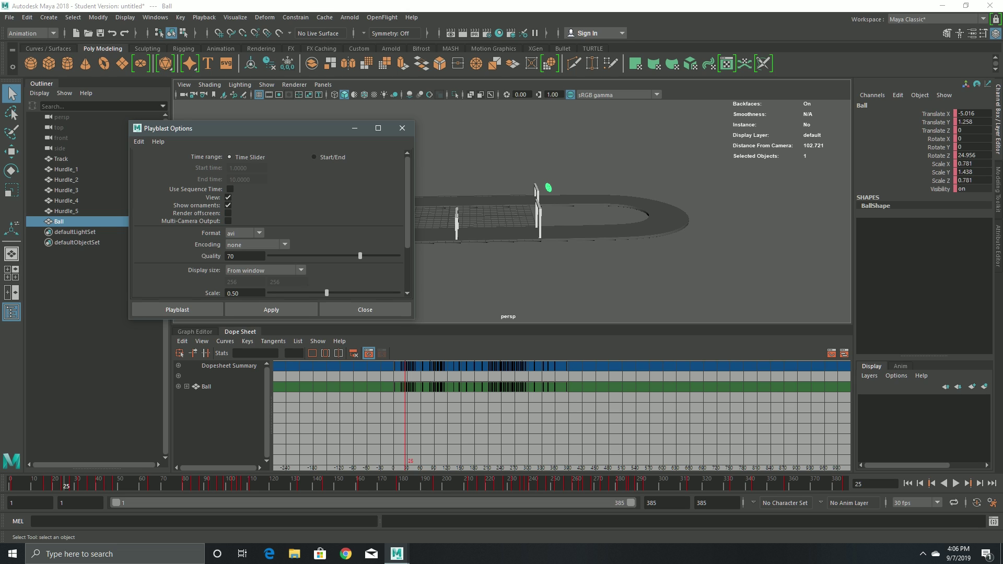
# - Keep the playblast format as avi with encoding none, and set the quality to 100
pyautogui.click(243, 233)
pyautogui.click(243, 245)
pyautogui.click(255, 244)
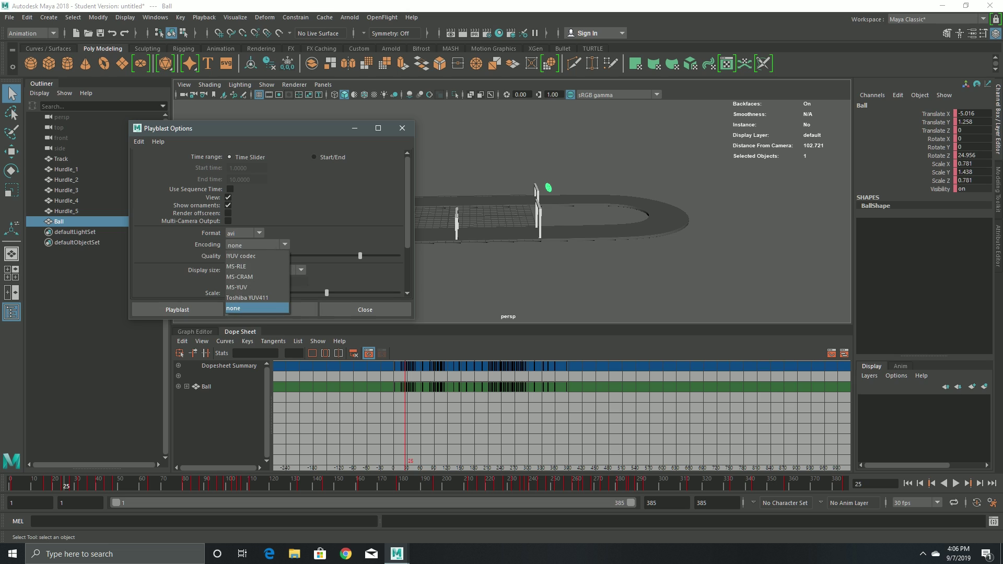
pyautogui.click(256, 245)
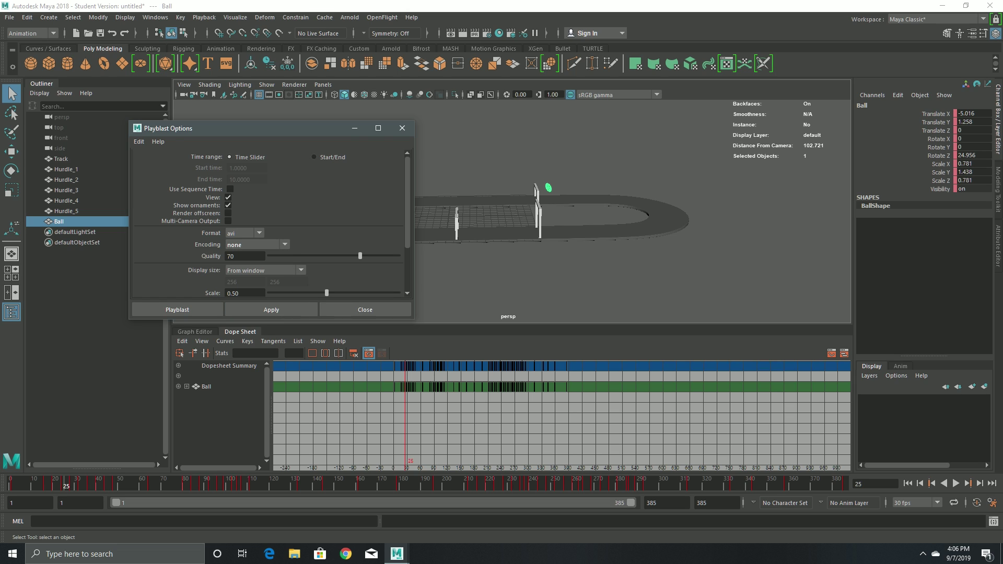
pyautogui.click(256, 244)
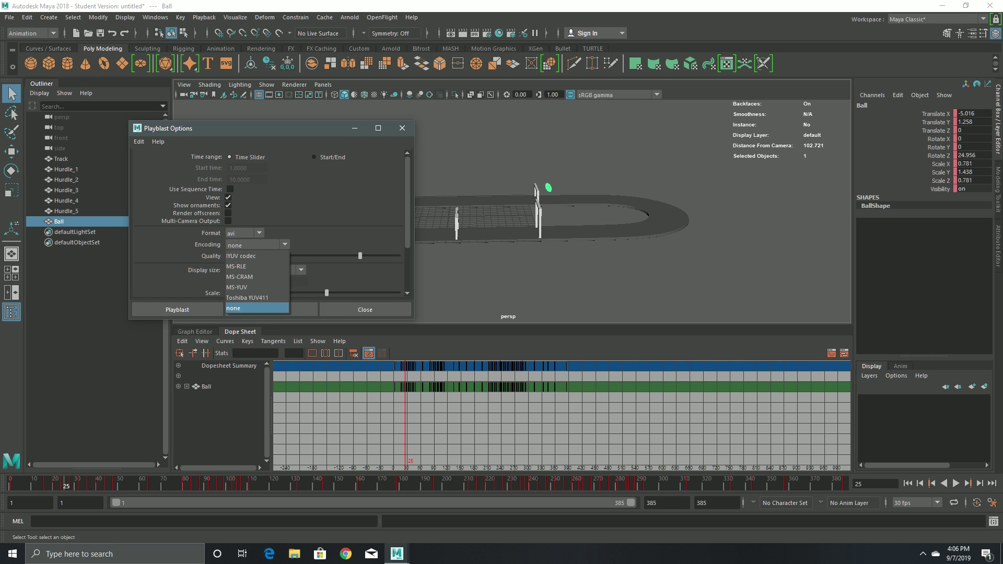
pyautogui.click(256, 245)
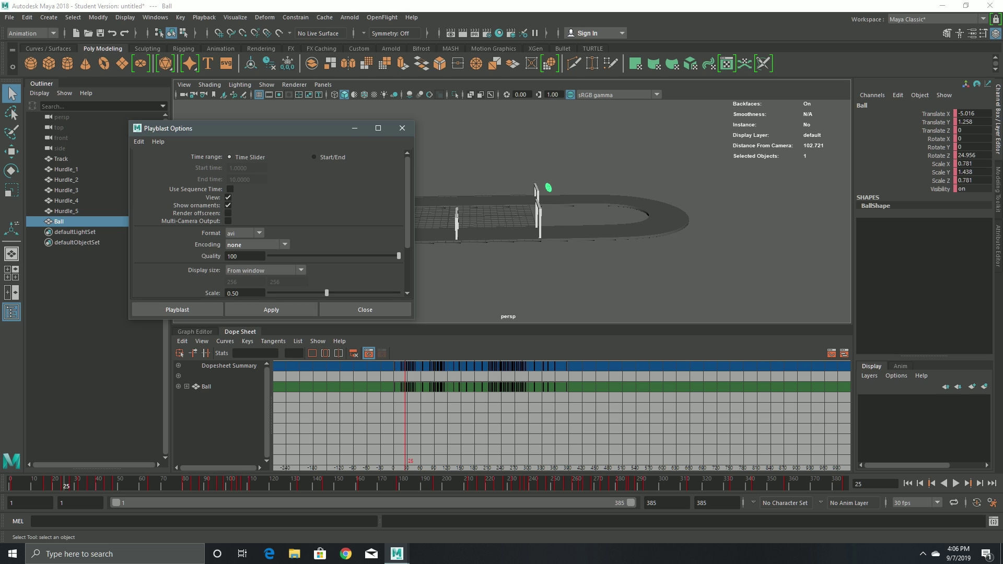
# - Set the playblast display size to From Render Settings and the scale to 1.00
pyautogui.scroll(-2, 269, 224)
pyautogui.click(258, 239)
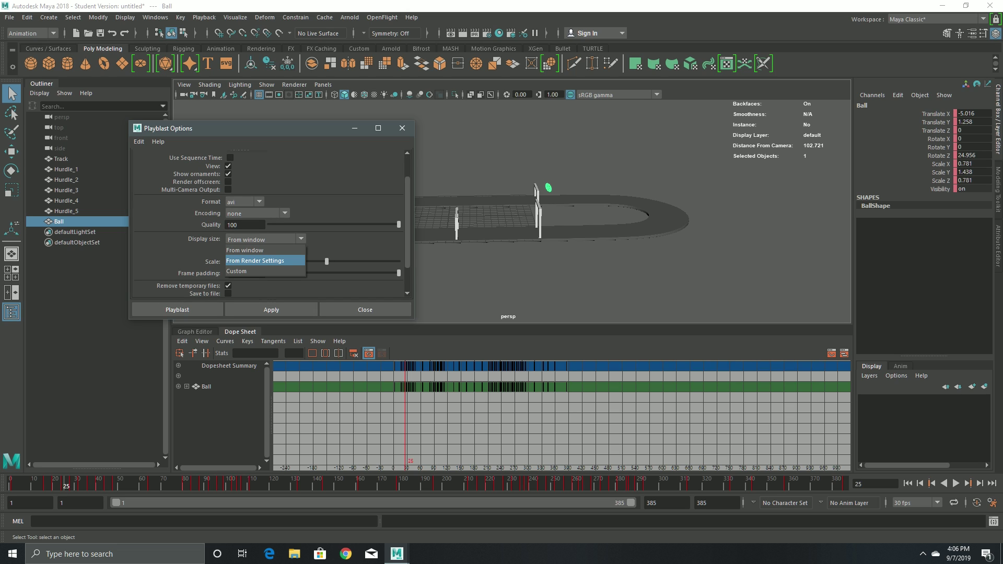
pyautogui.click(255, 260)
pyautogui.scroll(-3, 269, 225)
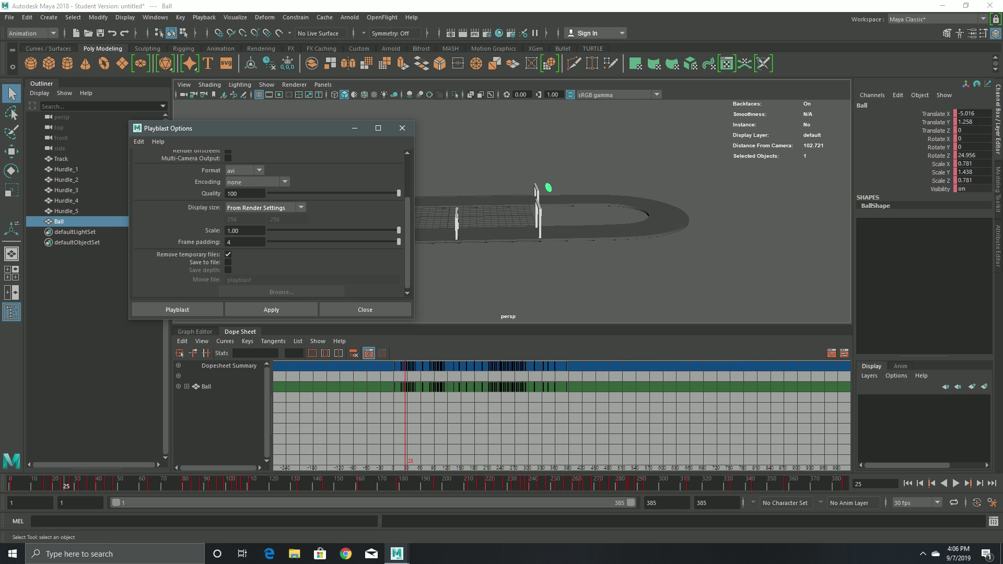
pyautogui.click(271, 309)
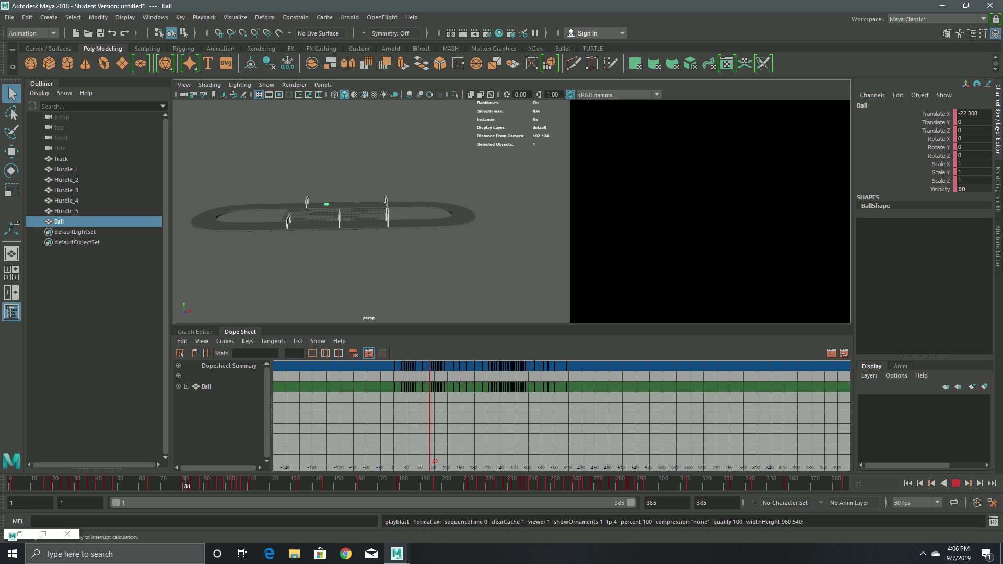
pyautogui.press('Escape')
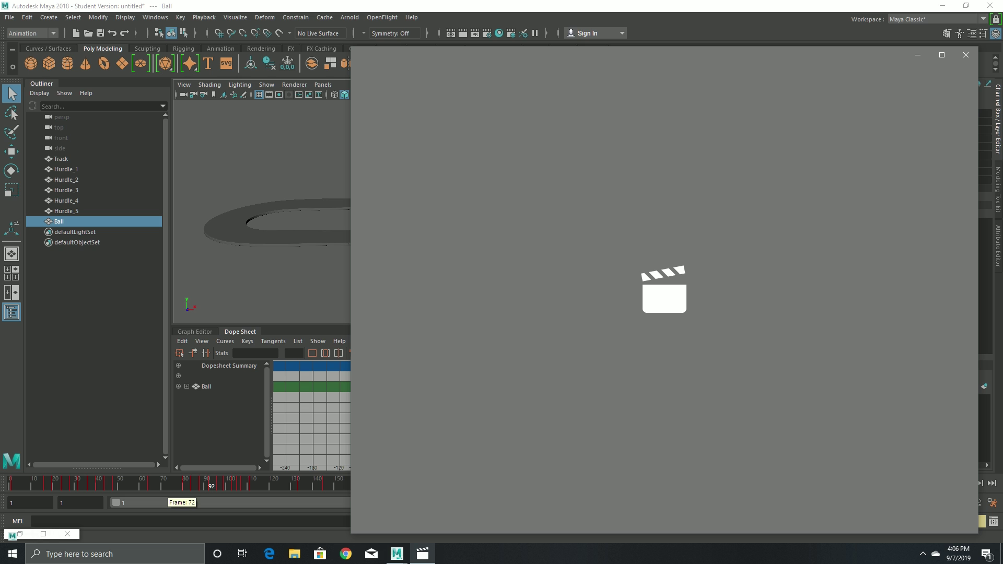
pyautogui.click(965, 55)
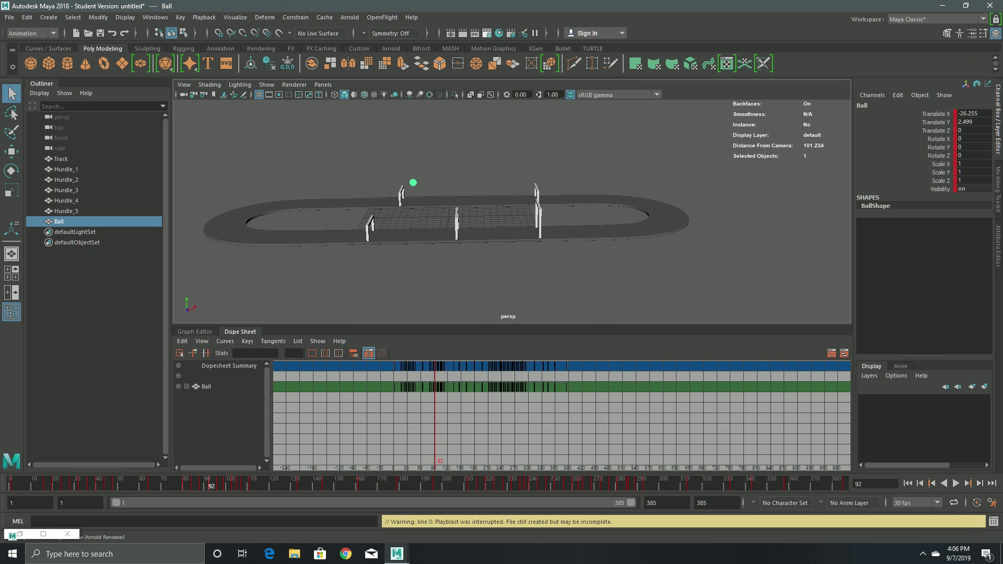
# - Set the image size preset to HD_1080 in the Render Settings and close the window
pyautogui.click(486, 33)
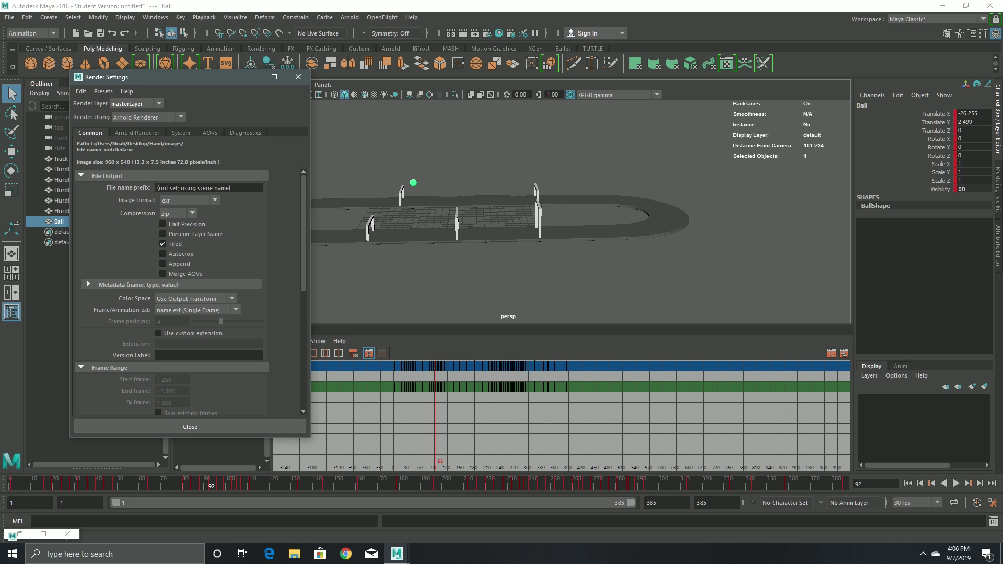
pyautogui.click(136, 132)
pyautogui.click(91, 132)
pyautogui.scroll(-7, 173, 292)
pyautogui.click(198, 294)
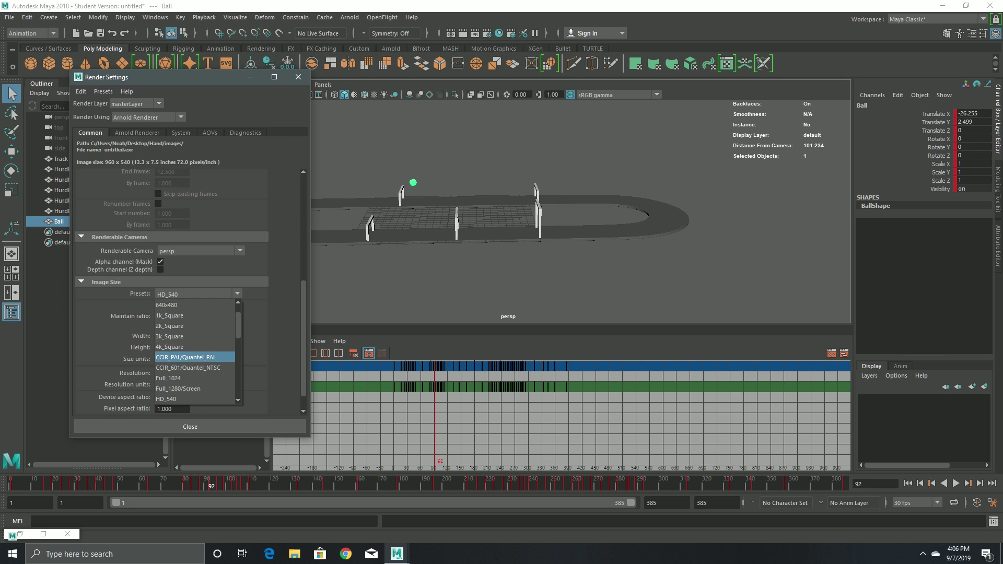
pyautogui.scroll(-2, 194, 336)
pyautogui.click(195, 357)
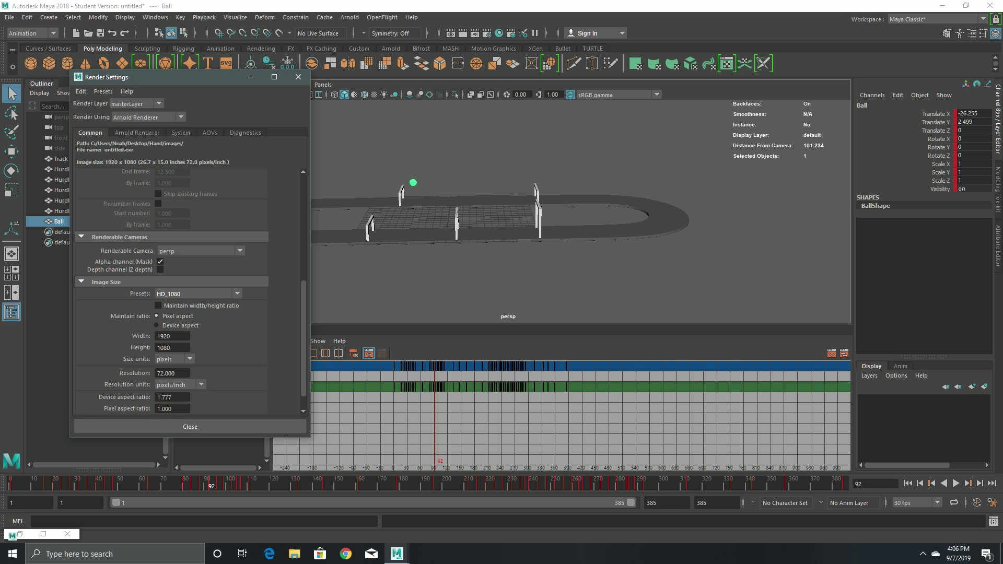
pyautogui.scroll(-2, 188, 292)
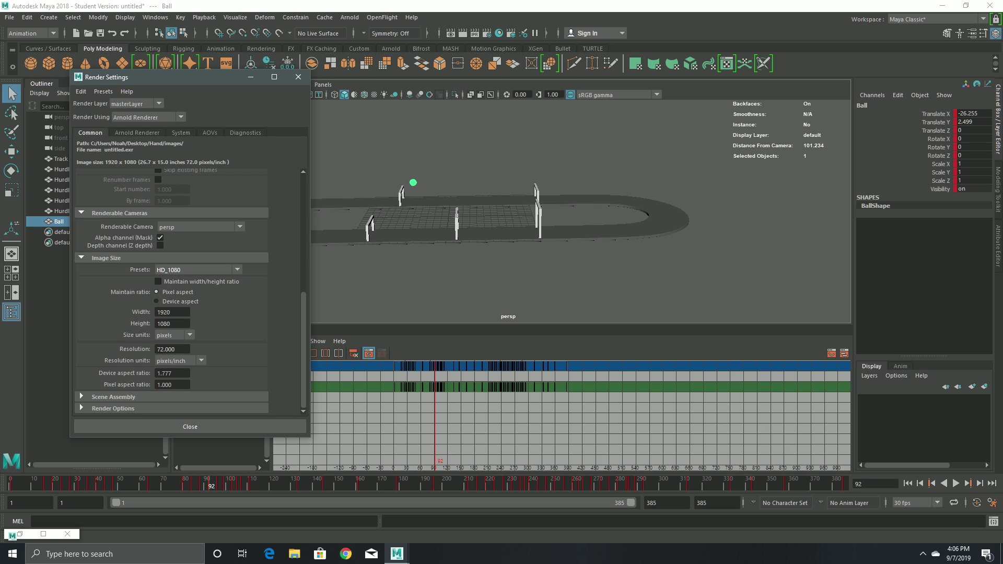
pyautogui.scroll(9, 188, 293)
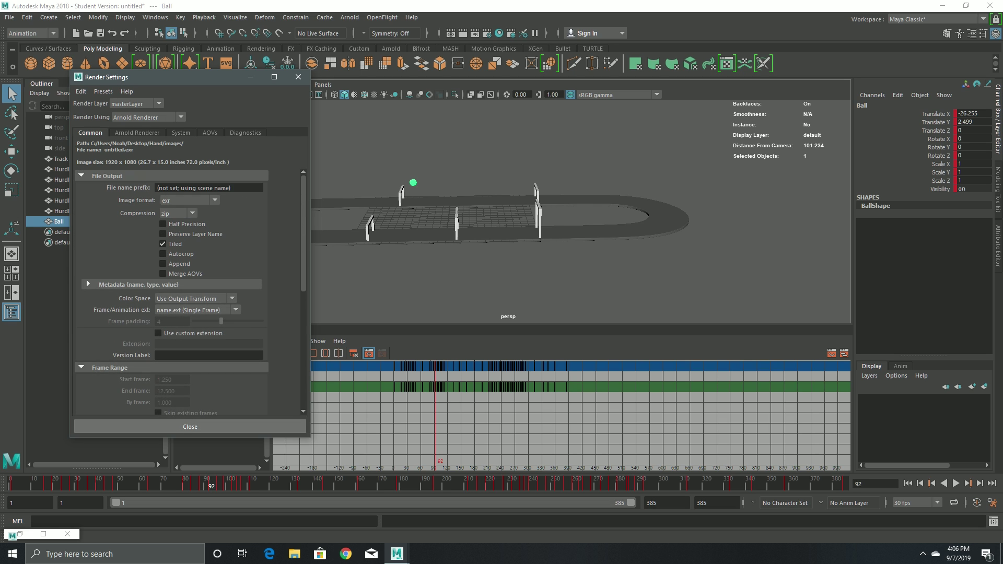
pyautogui.hotkey('alt', 'F4')
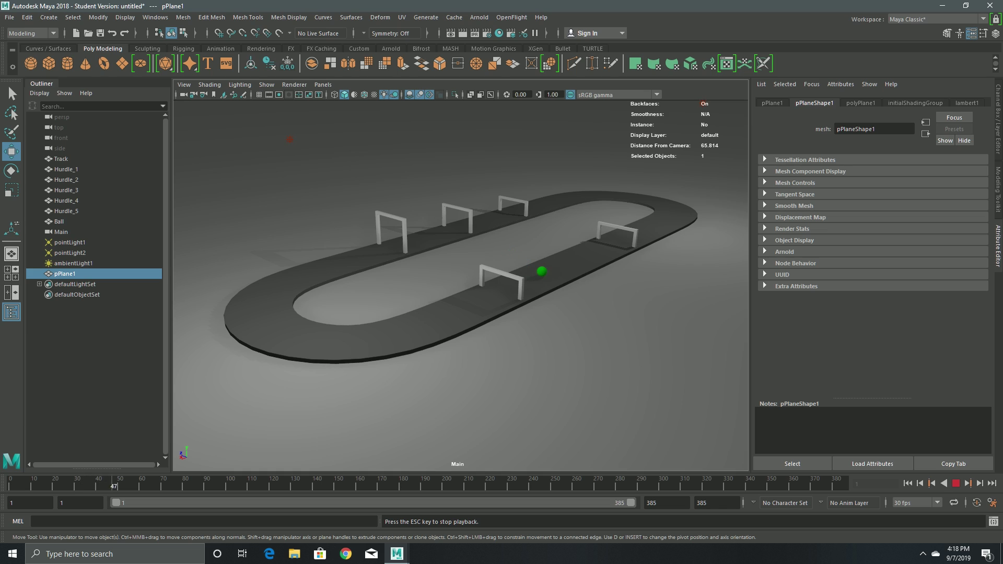
# - Activate the Select tool while watching the animation through the Main camera, and stop the playback
pyautogui.press('q')
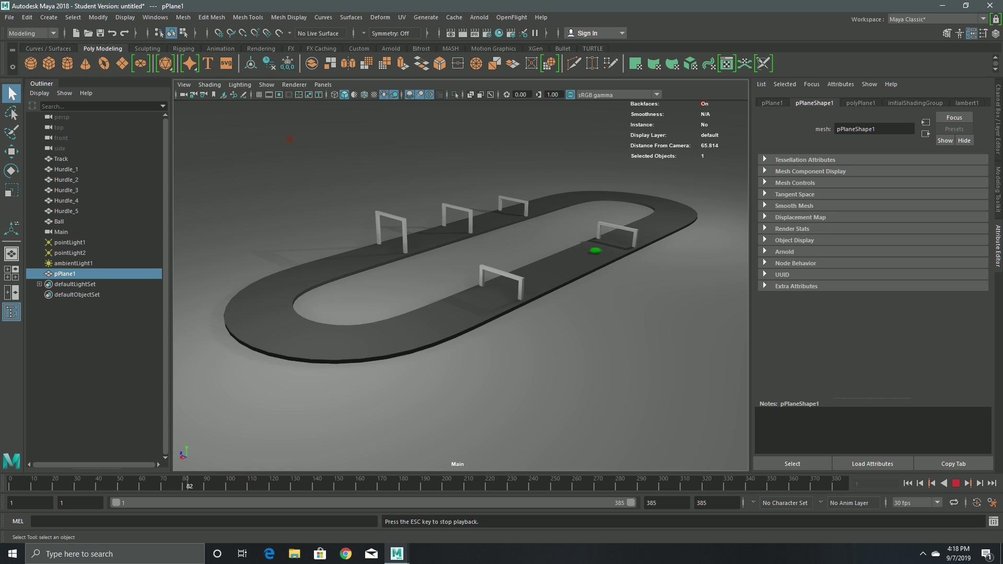
pyautogui.press('Escape')
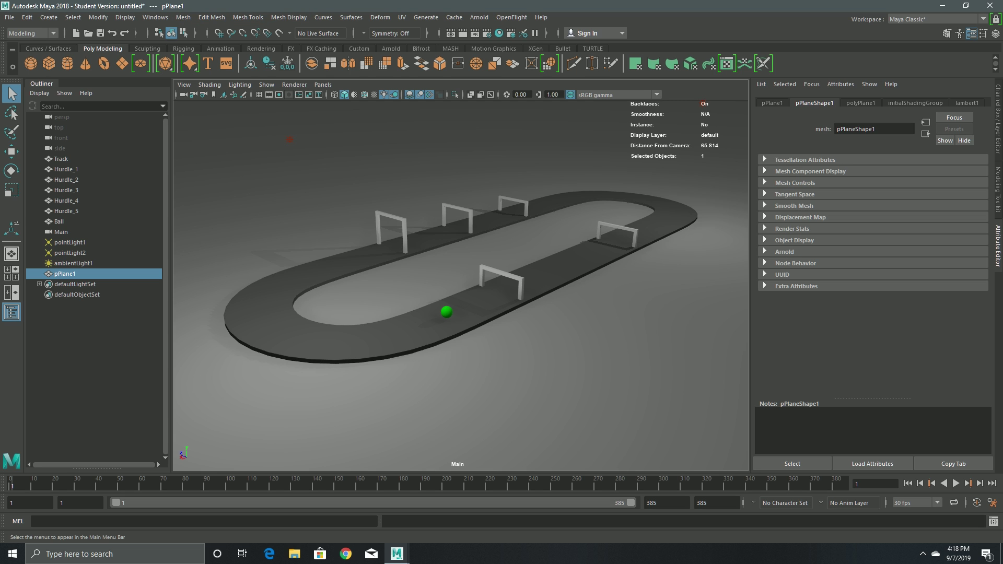
# - Switch to the Animation command set and show the playback commands
pyautogui.click(31, 33)
pyautogui.click(26, 65)
pyautogui.click(204, 17)
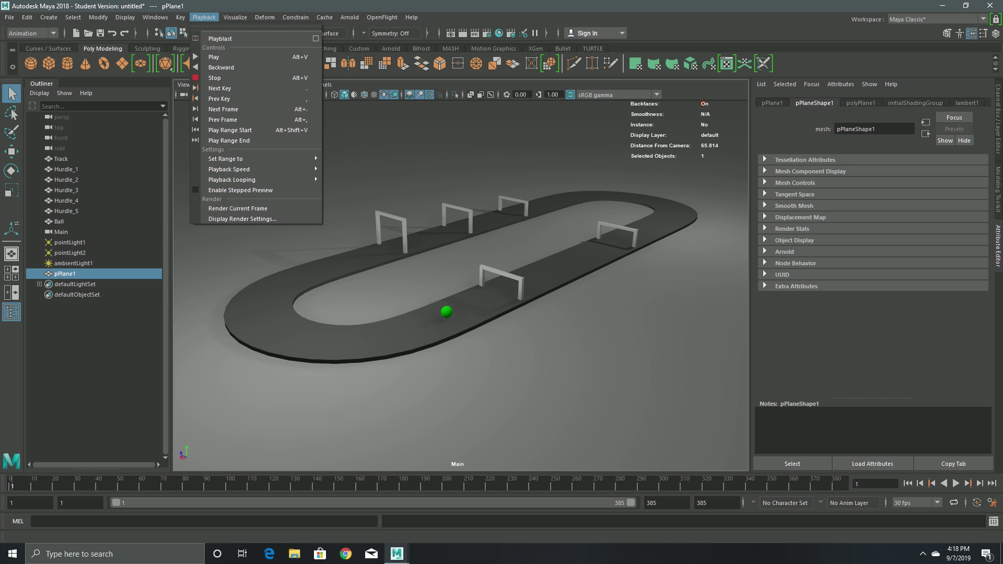